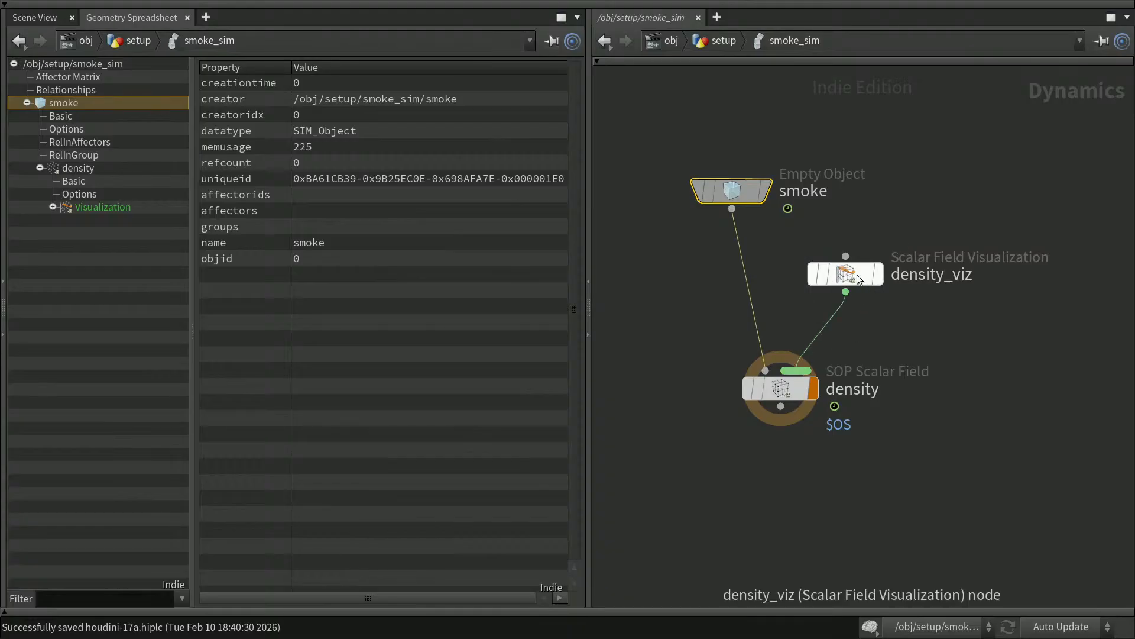
Inspect the density field's spreadsheet data, then show density_viz's heart-shaped smoke volume in Scene View.
click(783, 393)
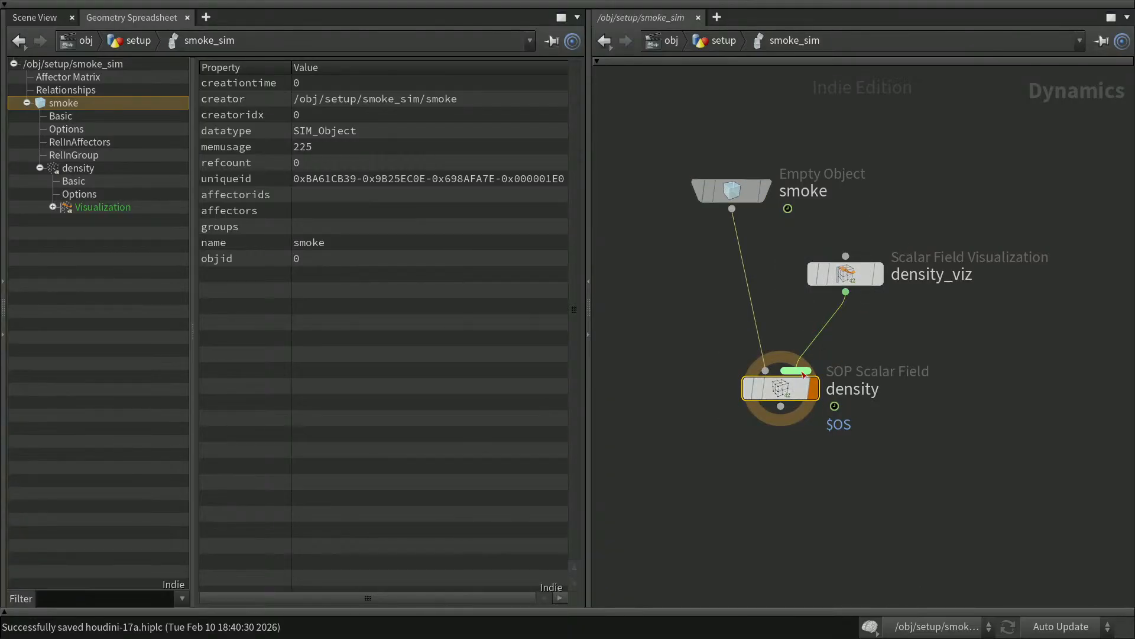
mouse_move(803, 389)
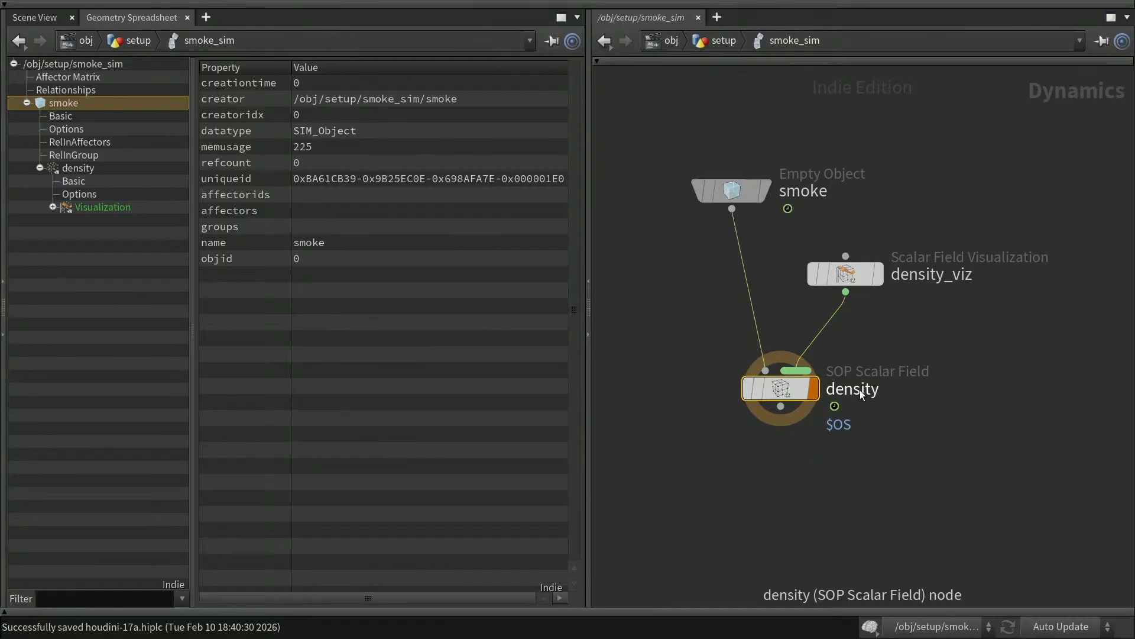
click(73, 166)
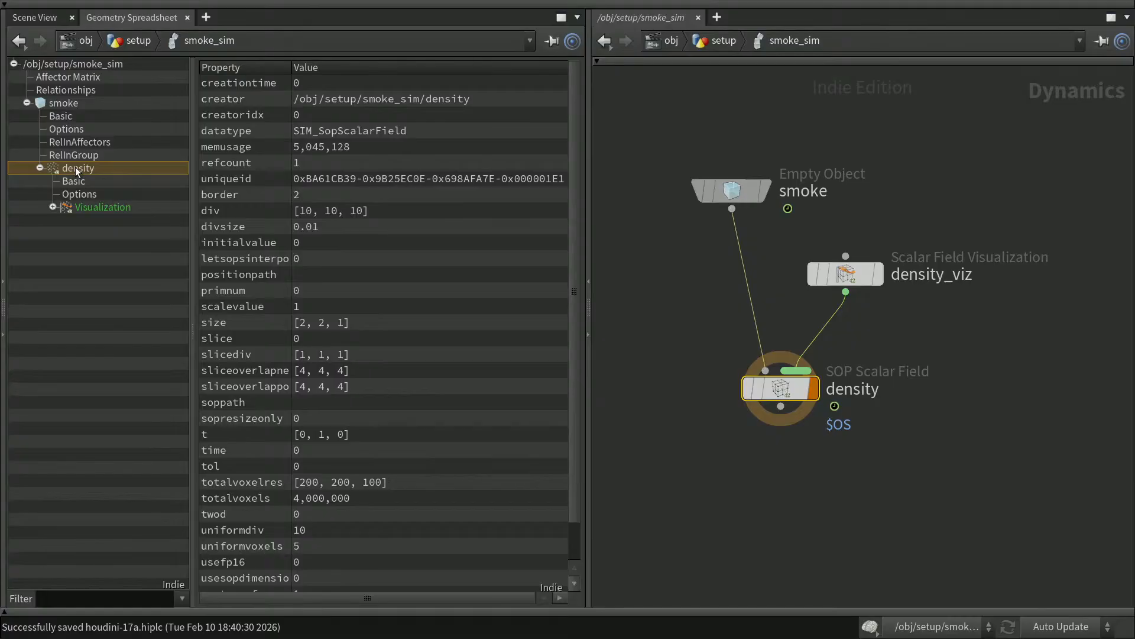
mouse_move(843, 273)
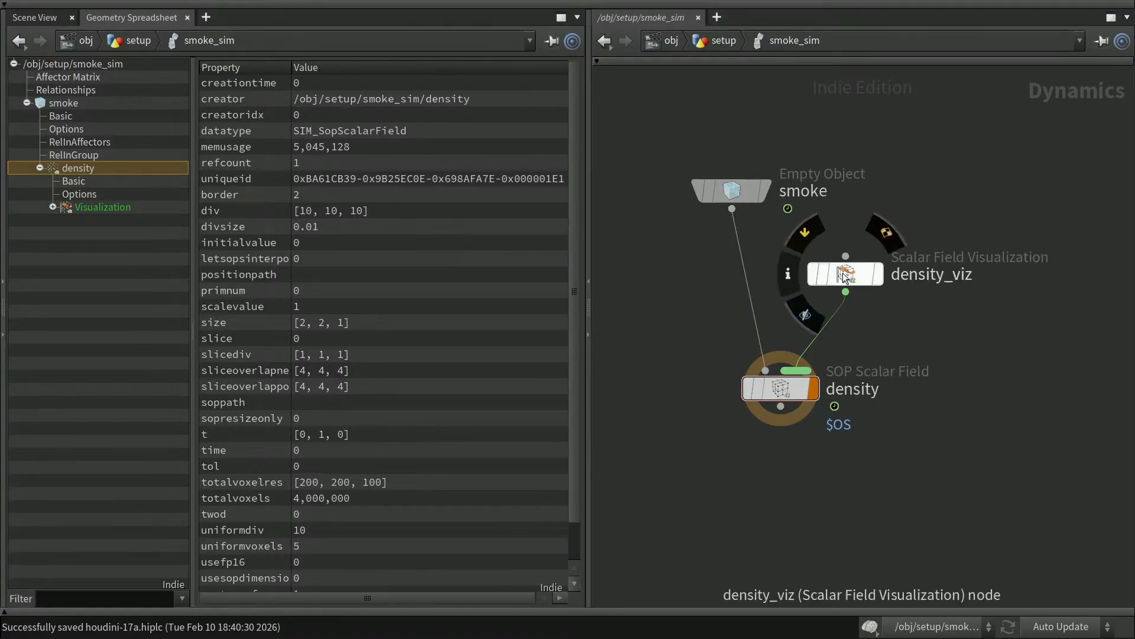
click(861, 273)
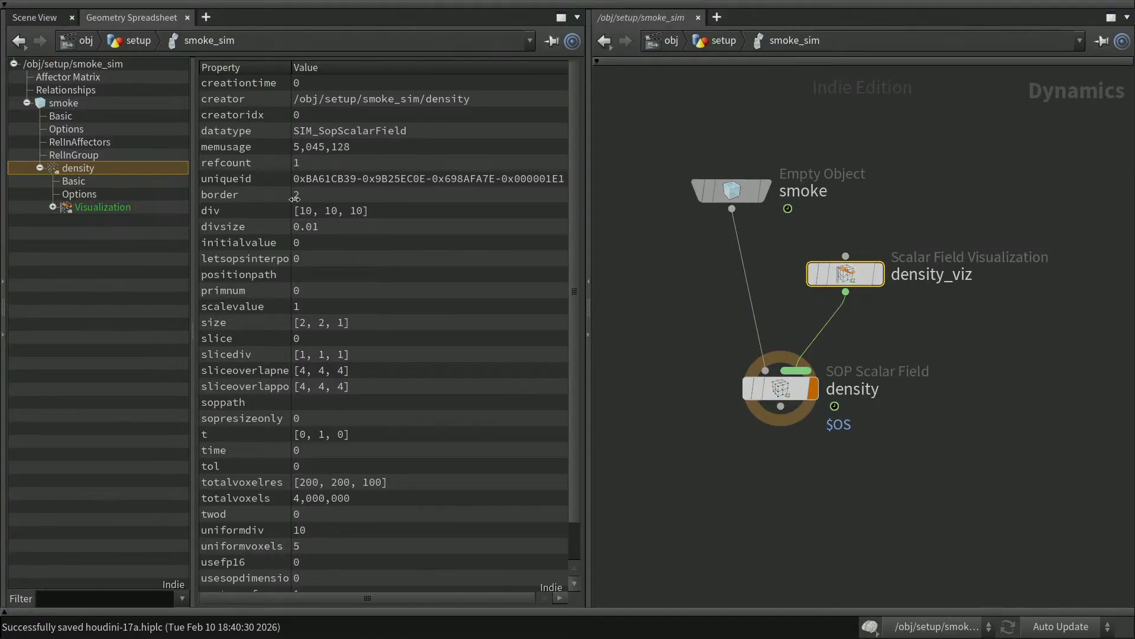
click(47, 17)
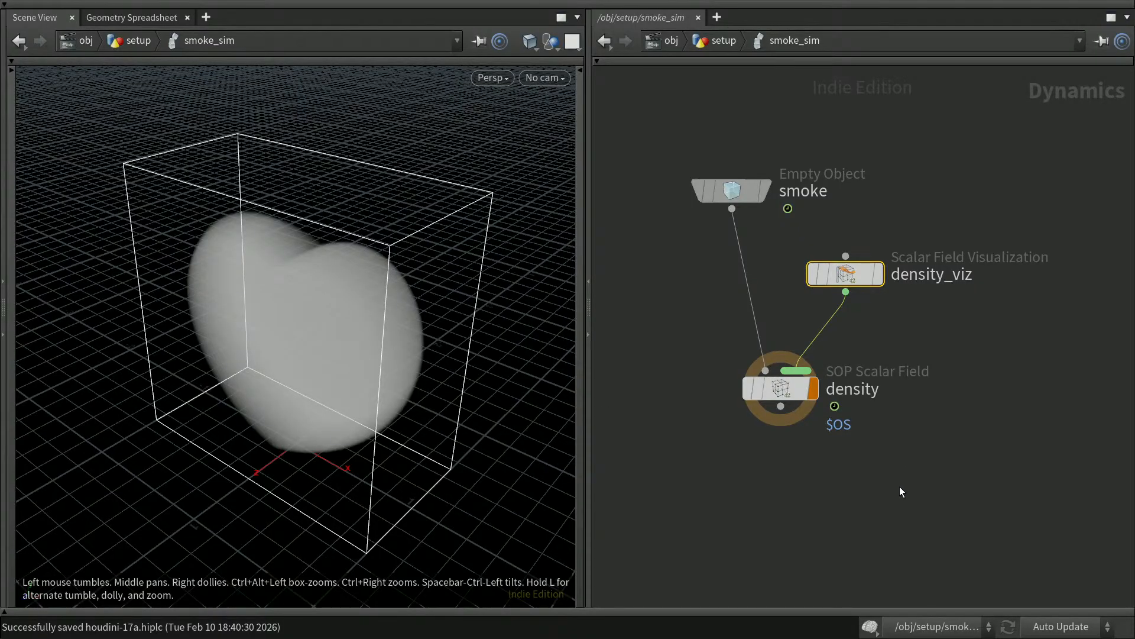
scroll(914, 473, down, 2)
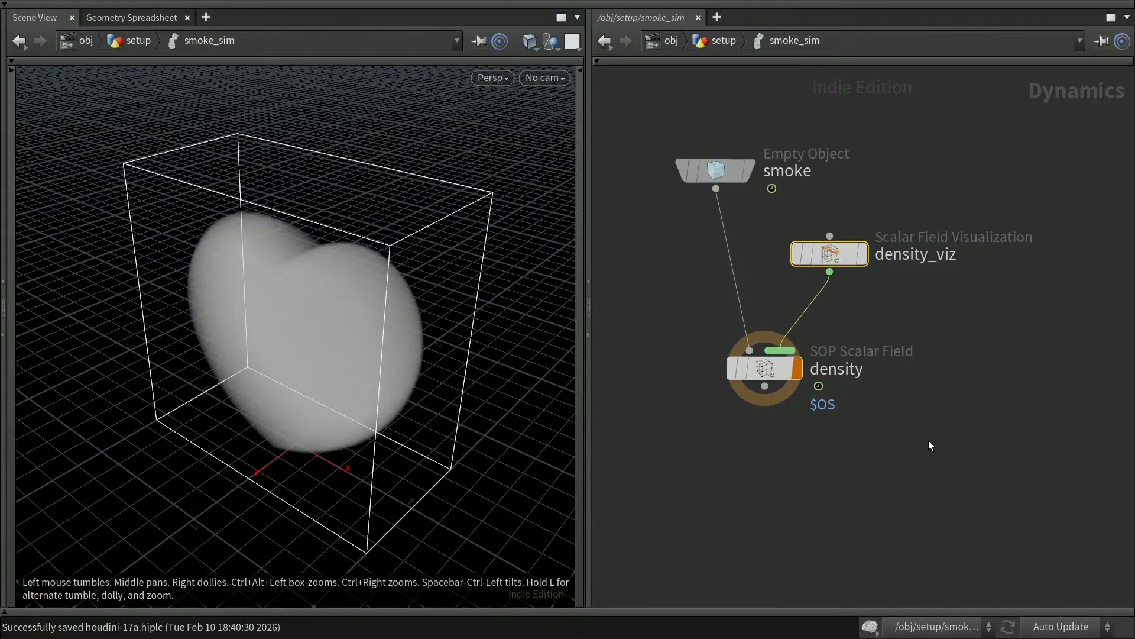
scroll(926, 457, down, 3)
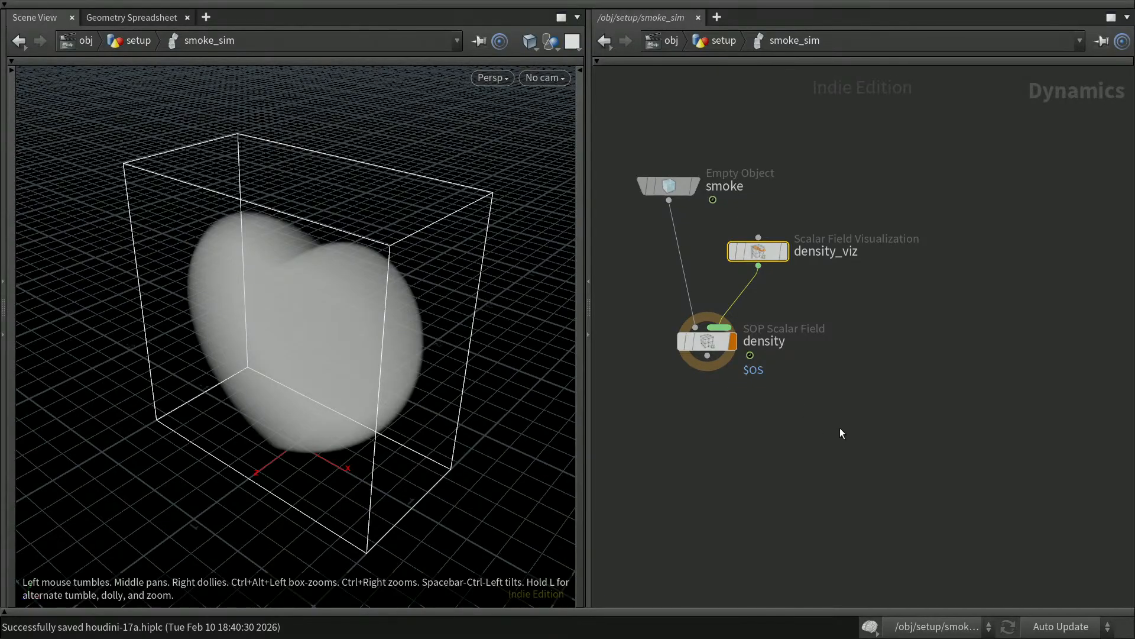
Add a Scalar Field node from the 'scalar' node search and place it under density.
click(810, 432)
key(Tab)
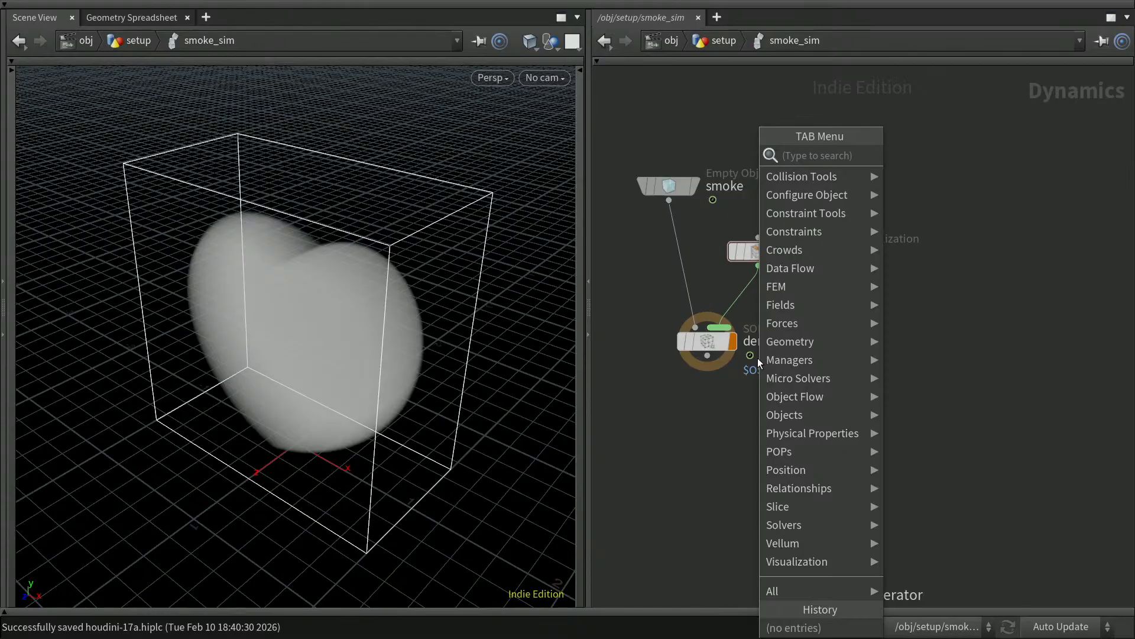
text(scalar)
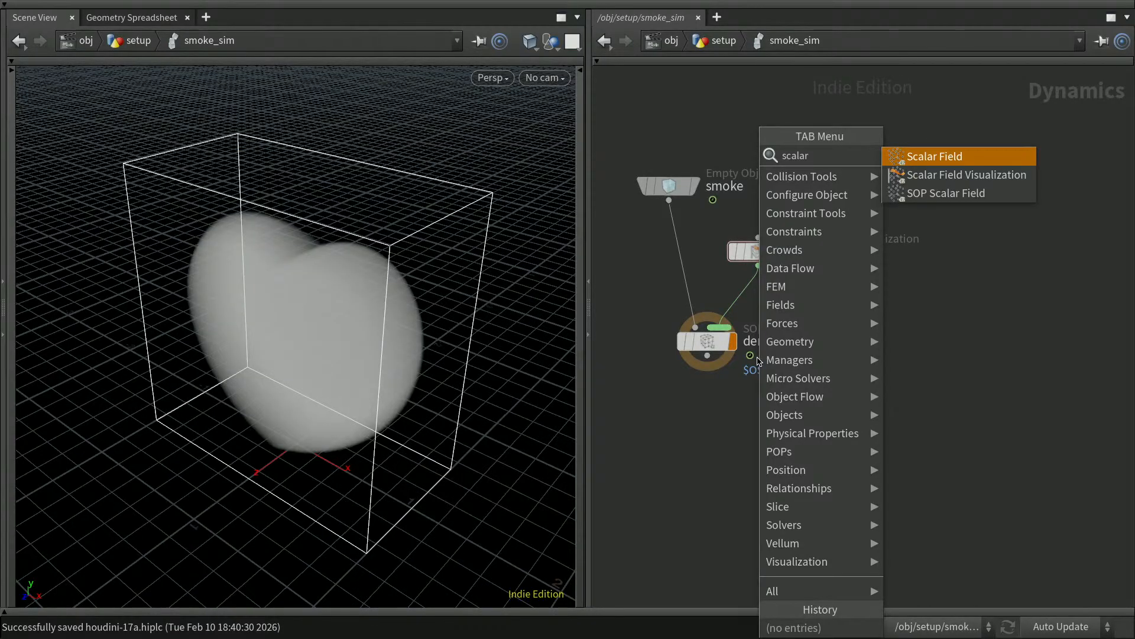
key(Return)
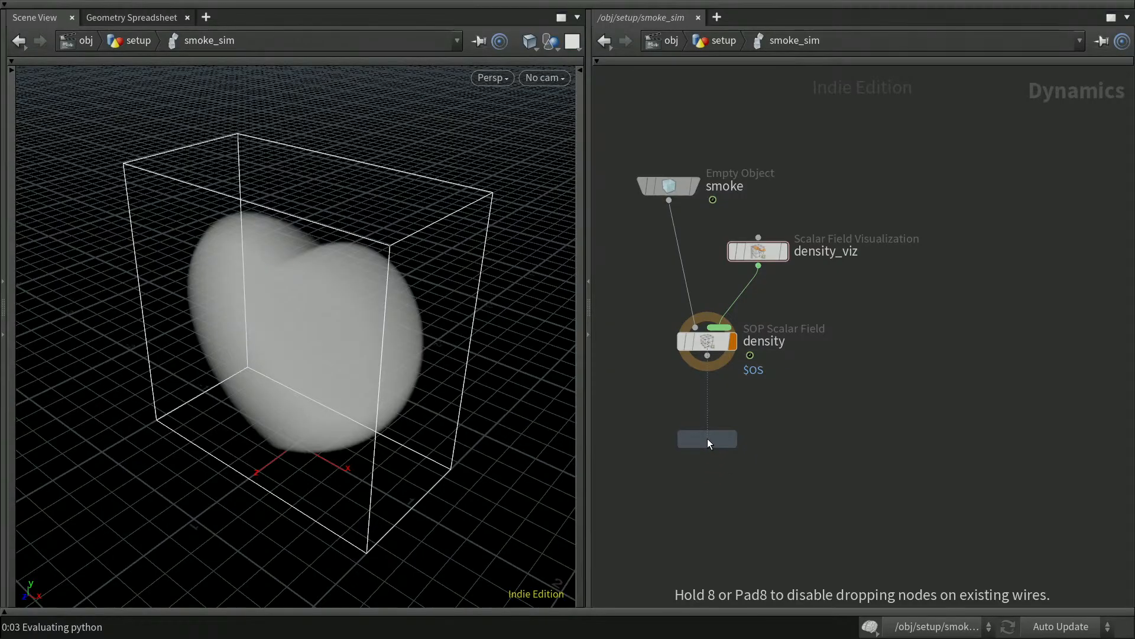
click(707, 439)
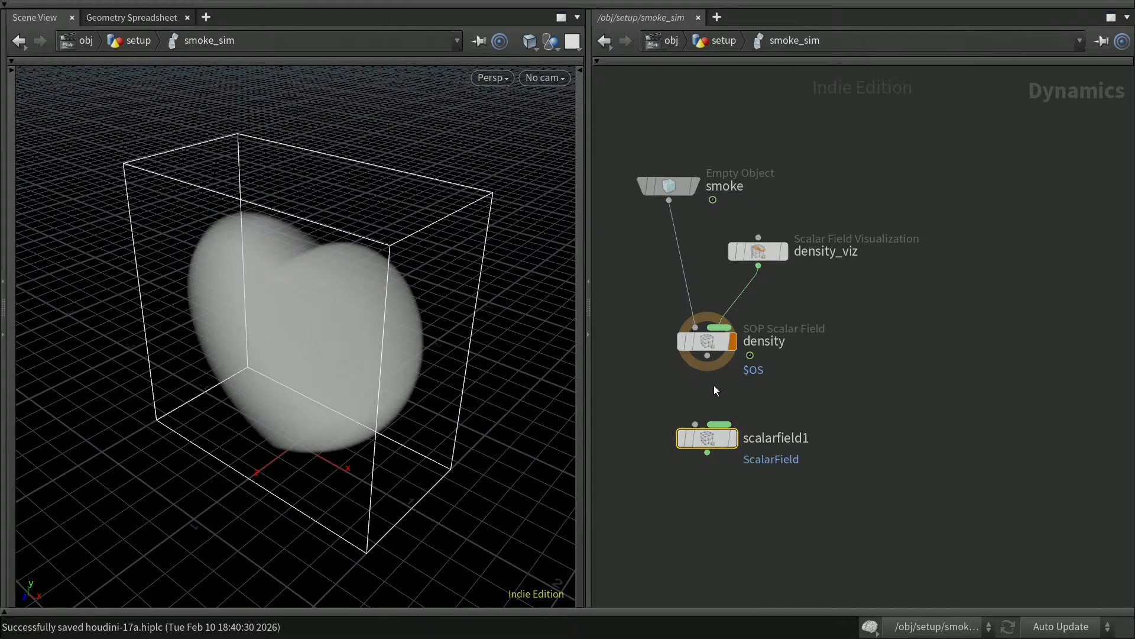
Wire density's output into scalarfield1, rename it vel, and set its display flag.
drag(708, 438, 707, 460)
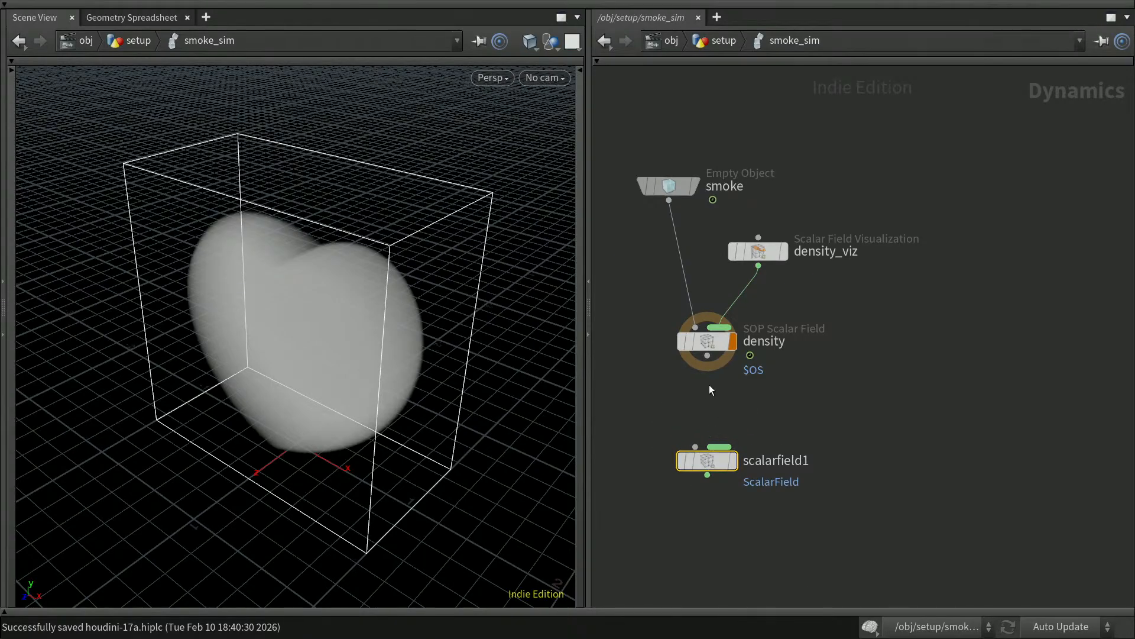
drag(707, 355, 695, 446)
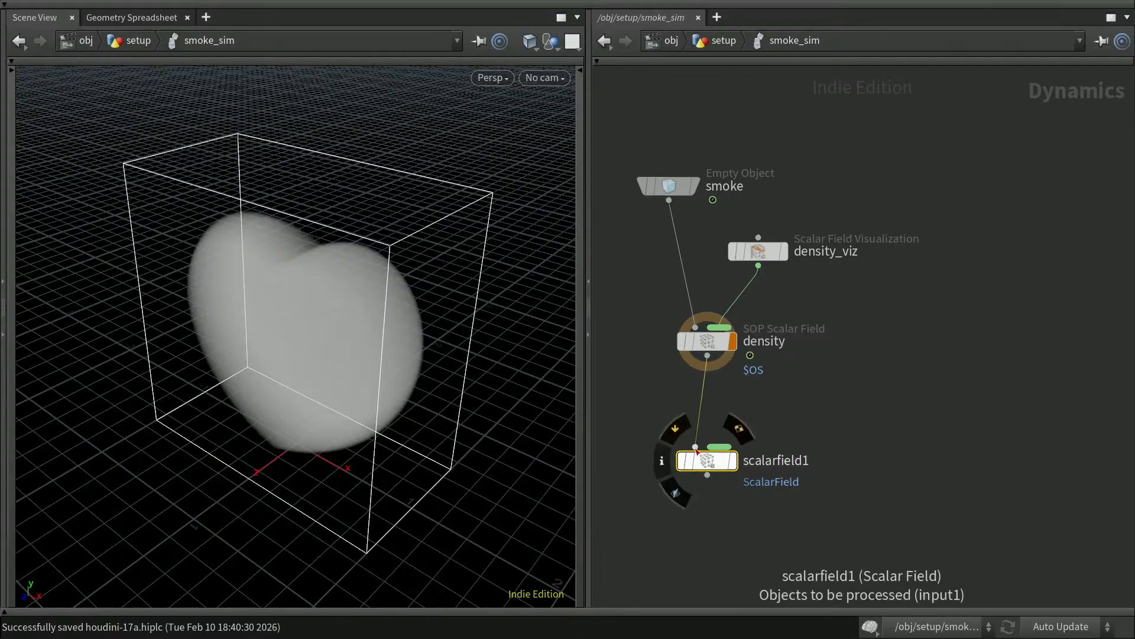
double_click(795, 460)
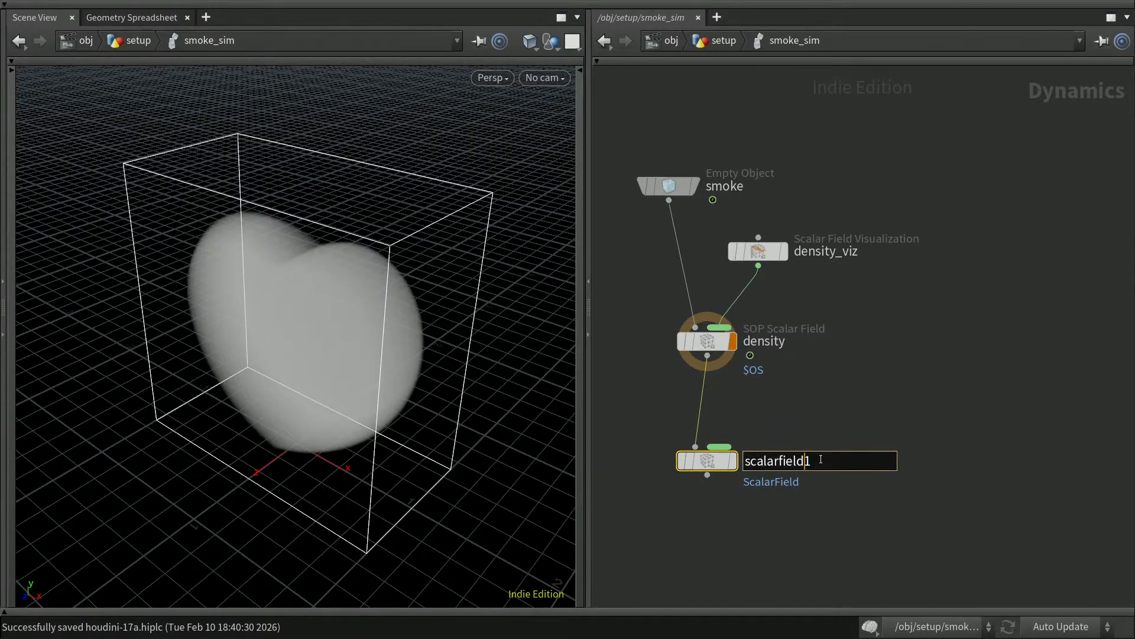
text(vel)
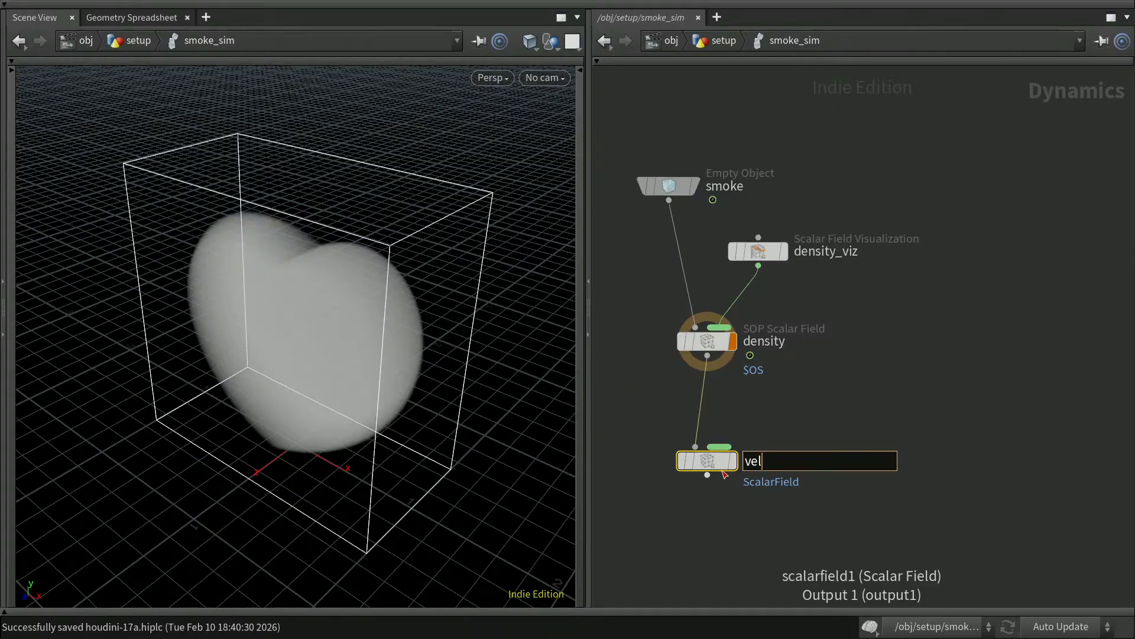
key(Return)
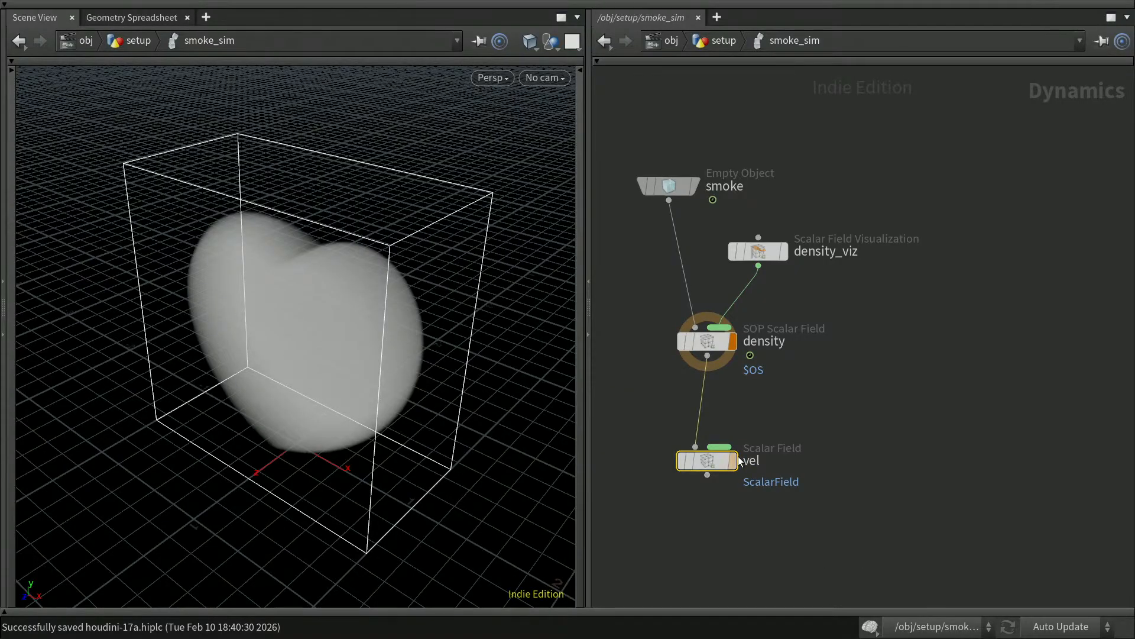
click(834, 404)
click(734, 460)
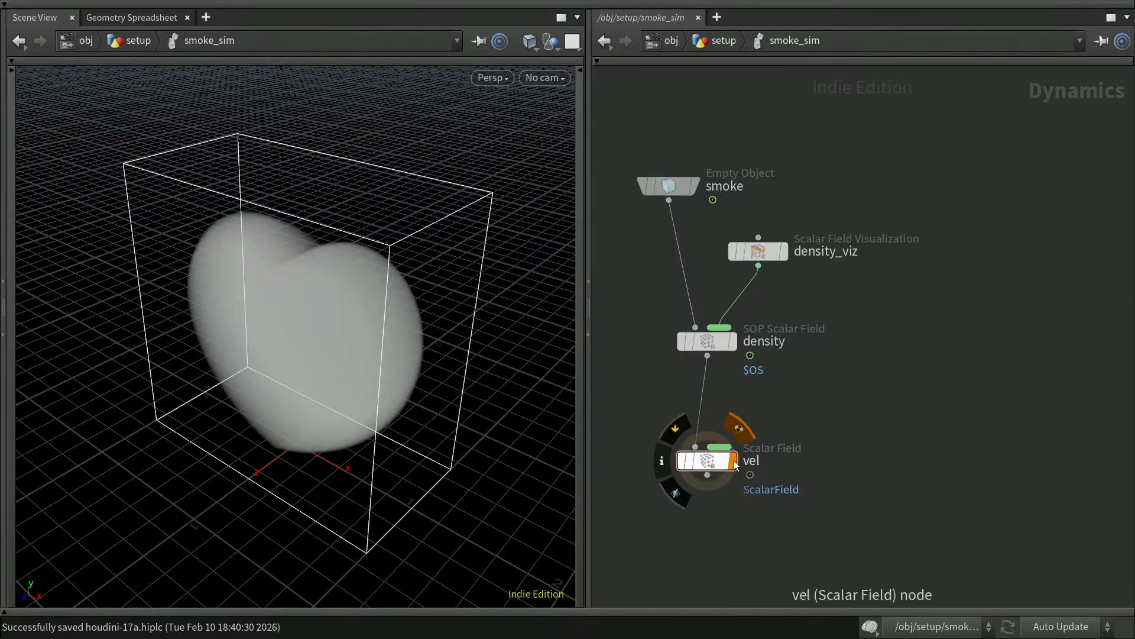
Open the Geometry Spreadsheet and inspect the new ScalarField data's properties.
click(152, 20)
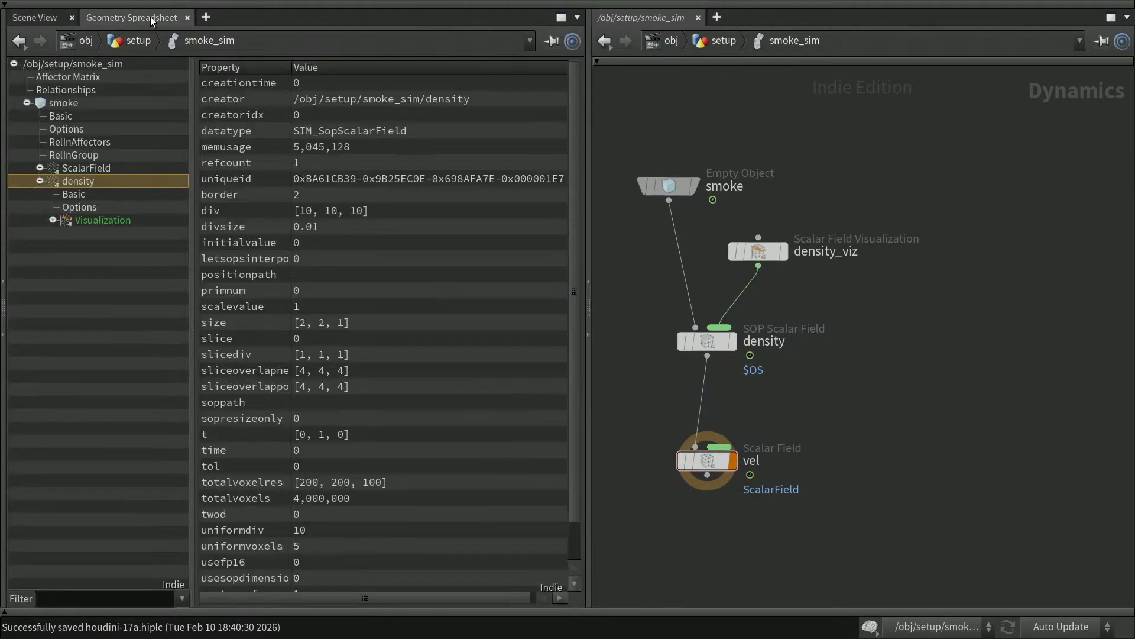
click(21, 611)
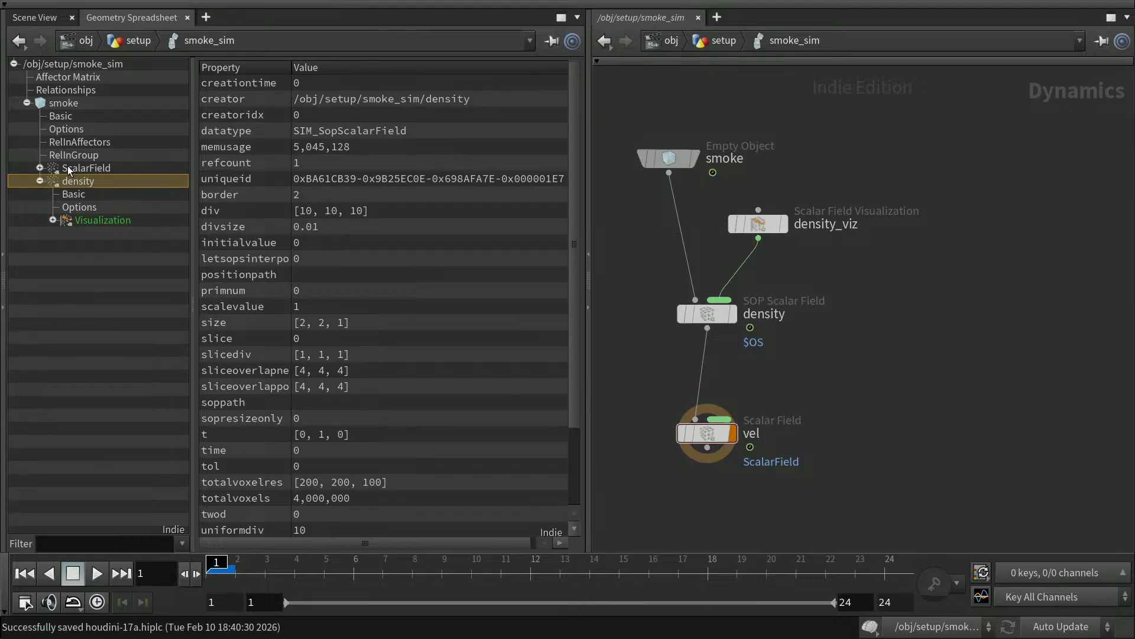
click(87, 169)
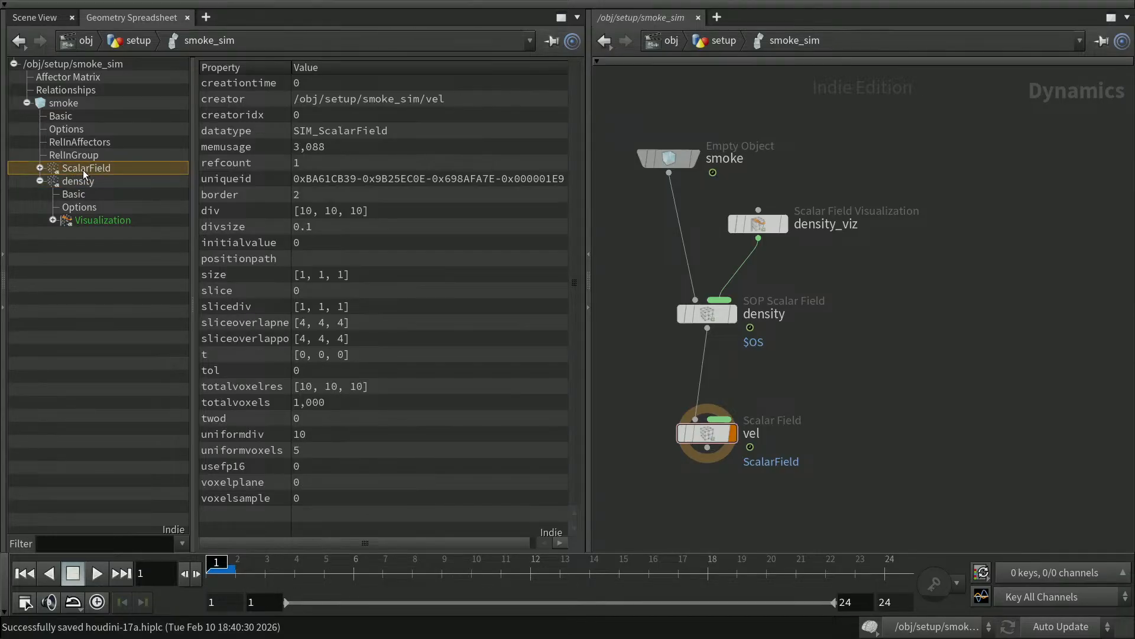
Set the vel node's Data Name to $OS so it evaluates to vel.
mouse_move(722, 437)
click(721, 438)
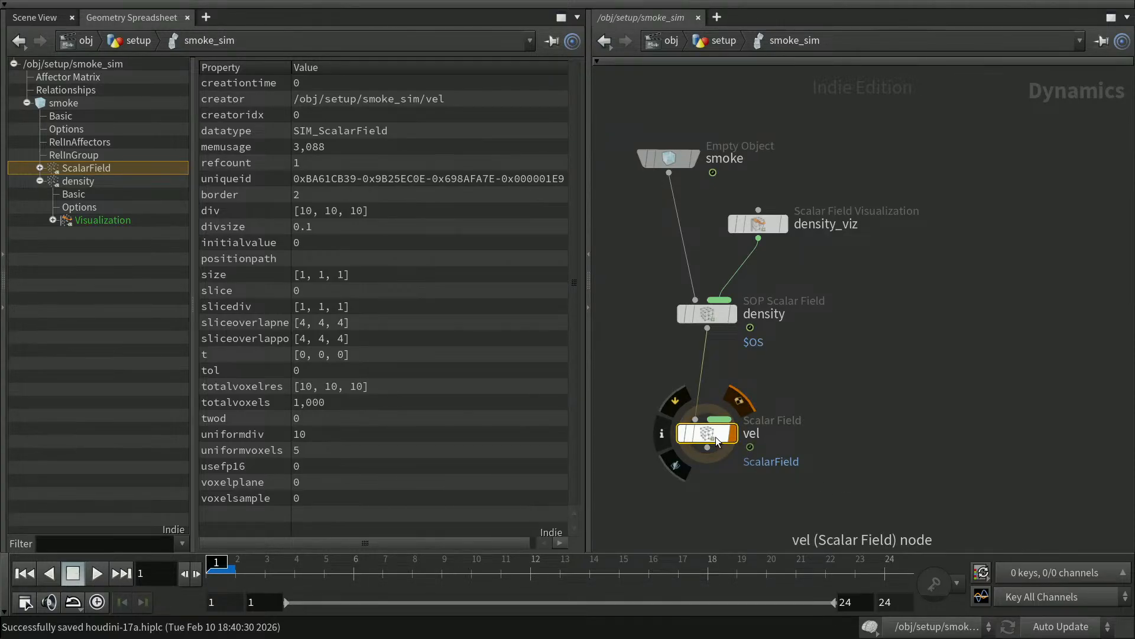
key(p)
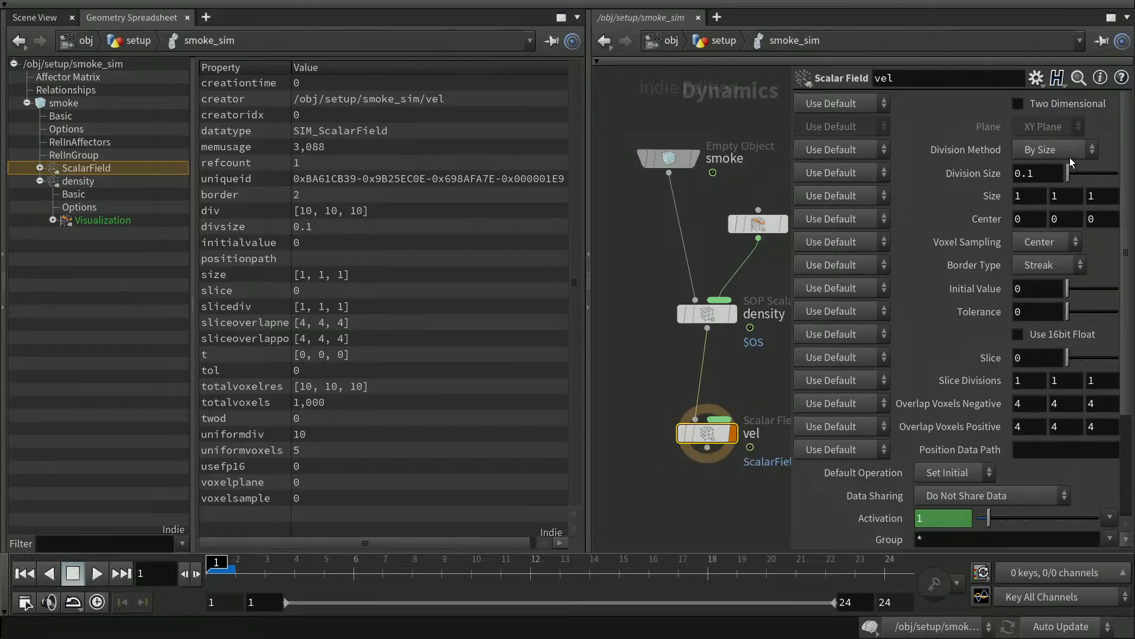
drag(1127, 233, 1112, 338)
drag(999, 414, 896, 418)
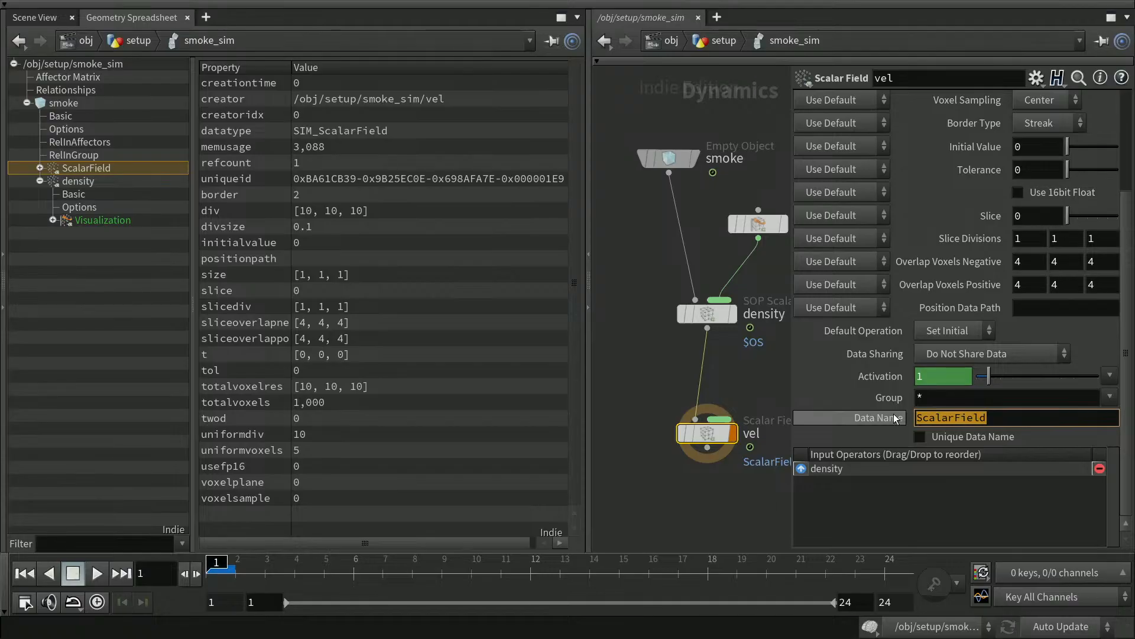
text($OS)
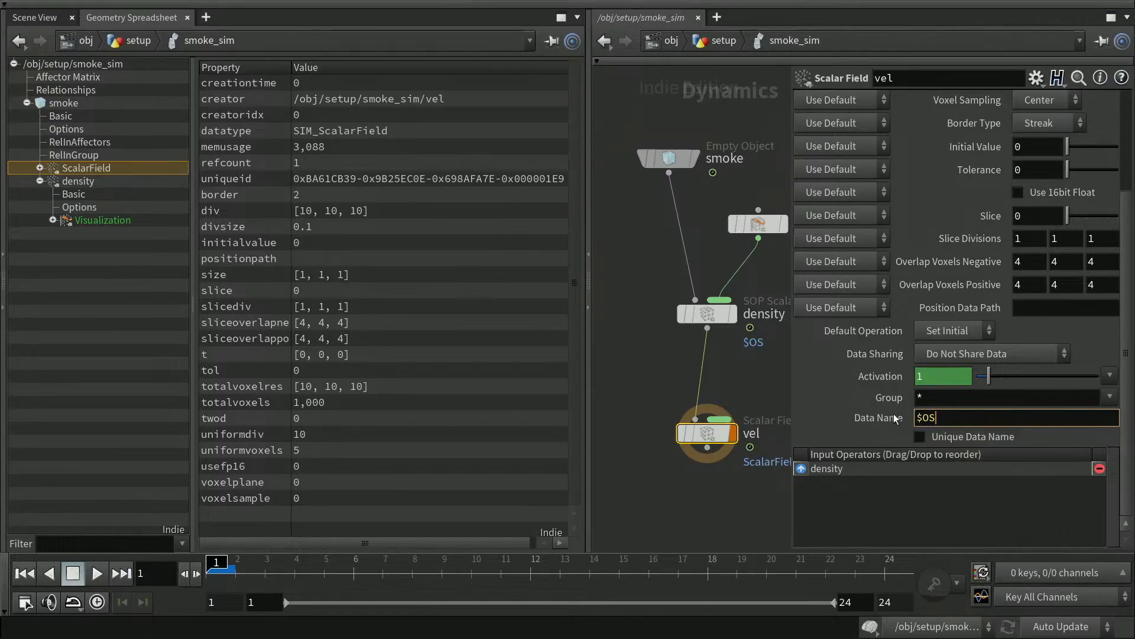
key(Return)
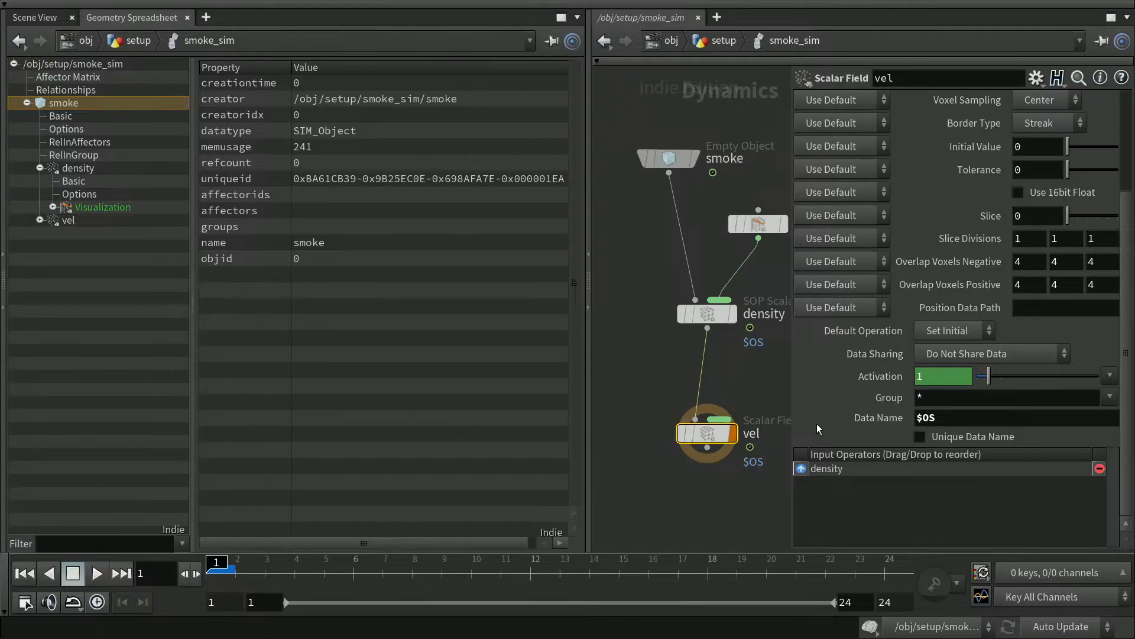
click(881, 420)
click(881, 418)
Check vel in the data tree as a 10×10×10 SIM_ScalarField and close the parameters.
click(40, 168)
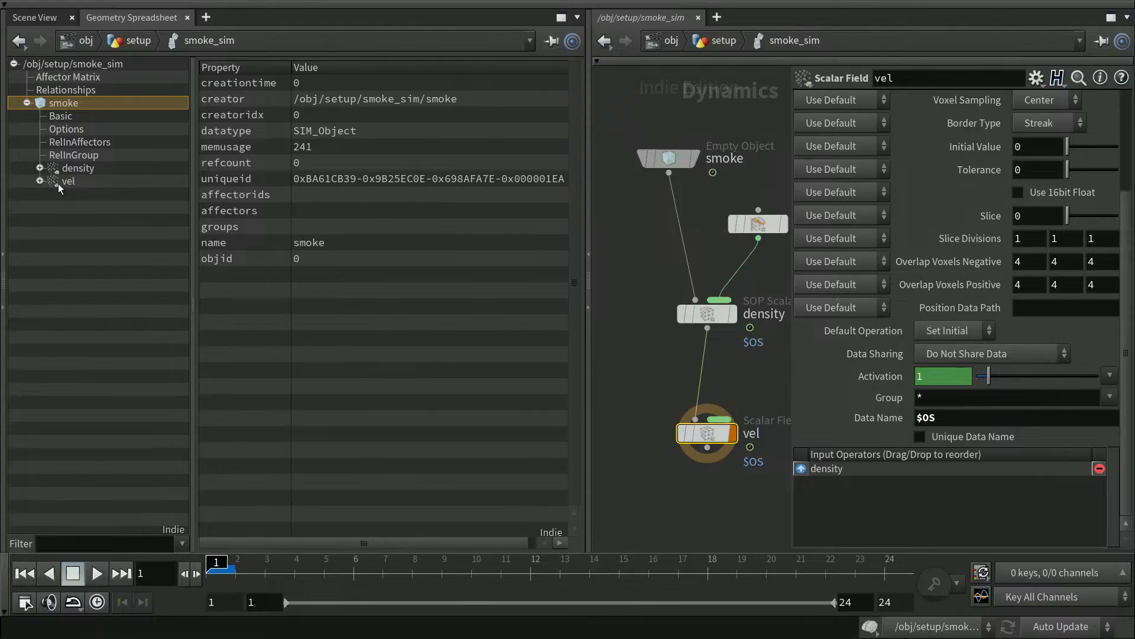
click(68, 181)
click(40, 181)
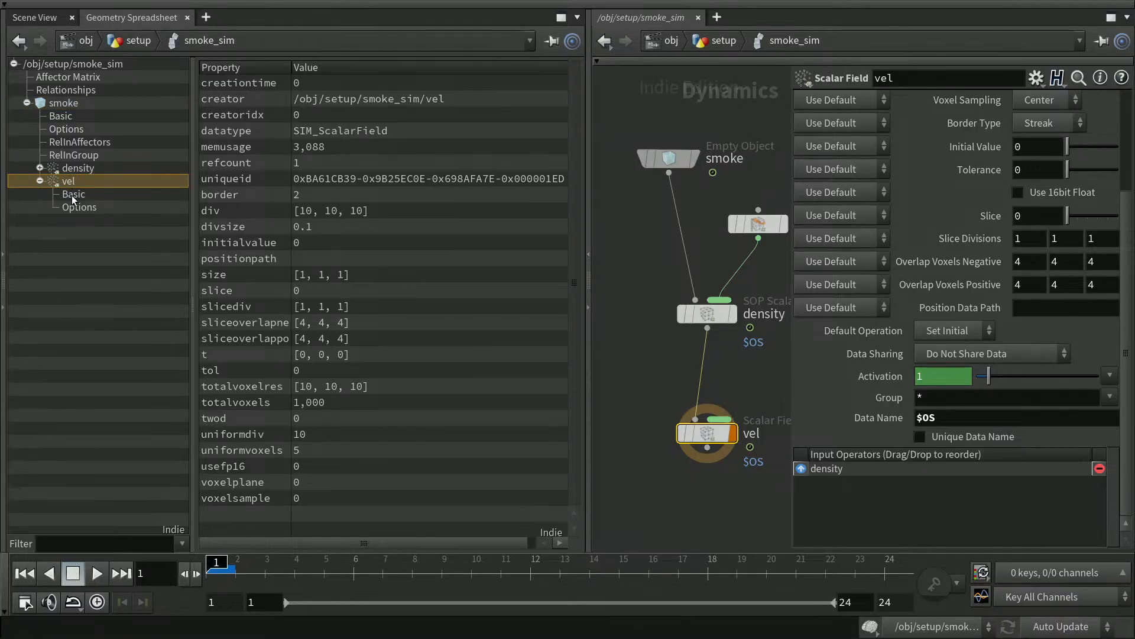
click(748, 504)
key(p)
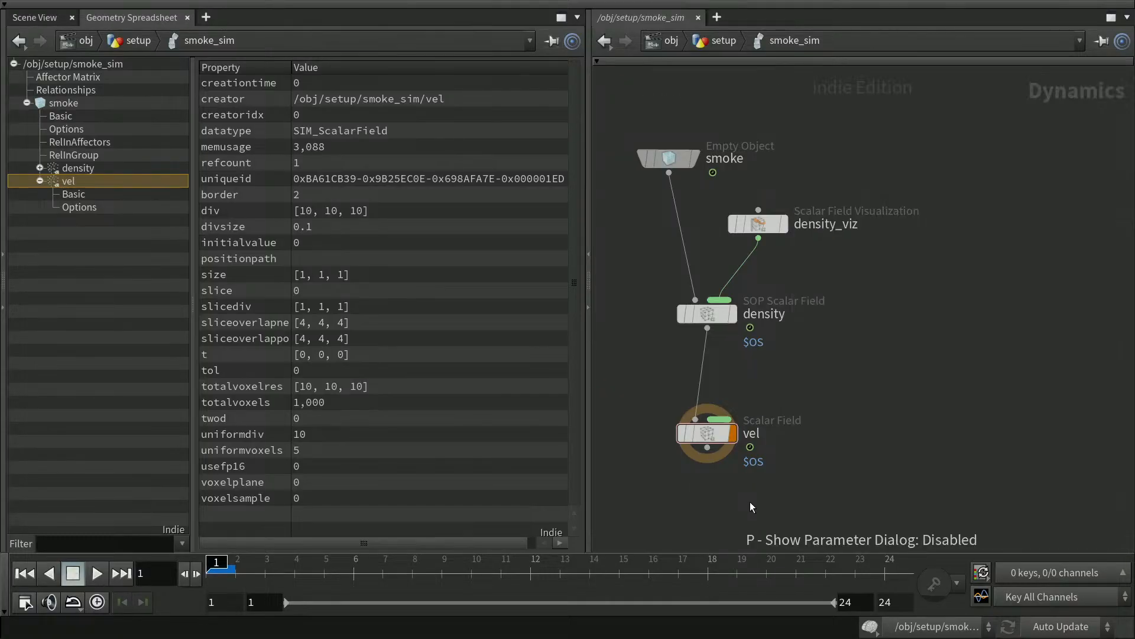
Delete the scalar vel node and pick Vector Field from the 'vector' node search.
click(714, 439)
key(Delete)
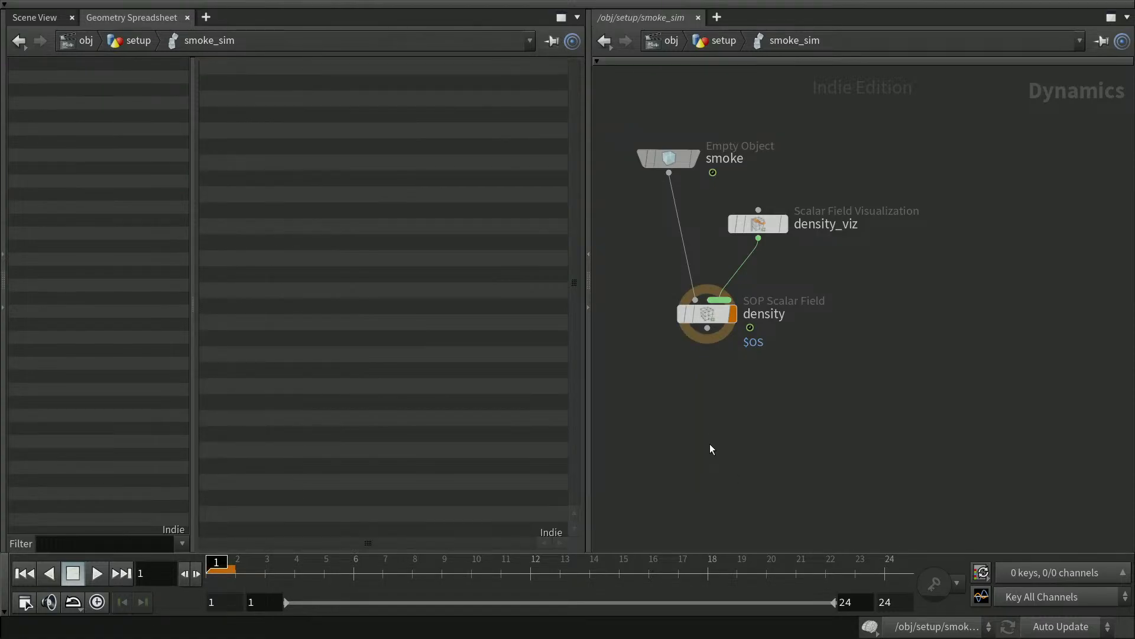
key(Tab)
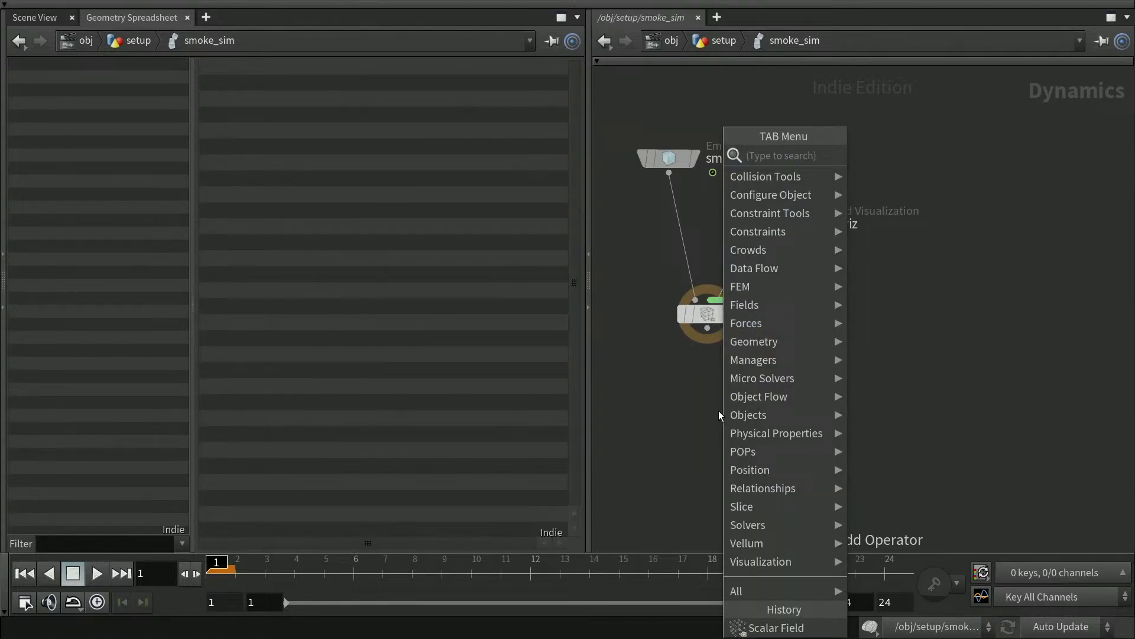
text(vel)
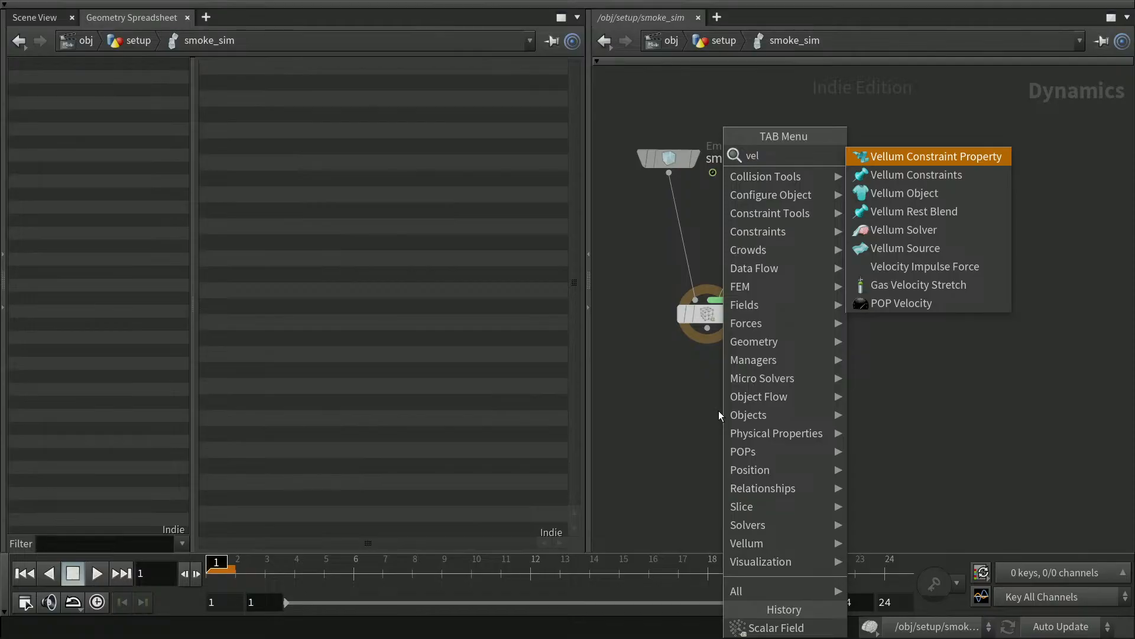
text(f)
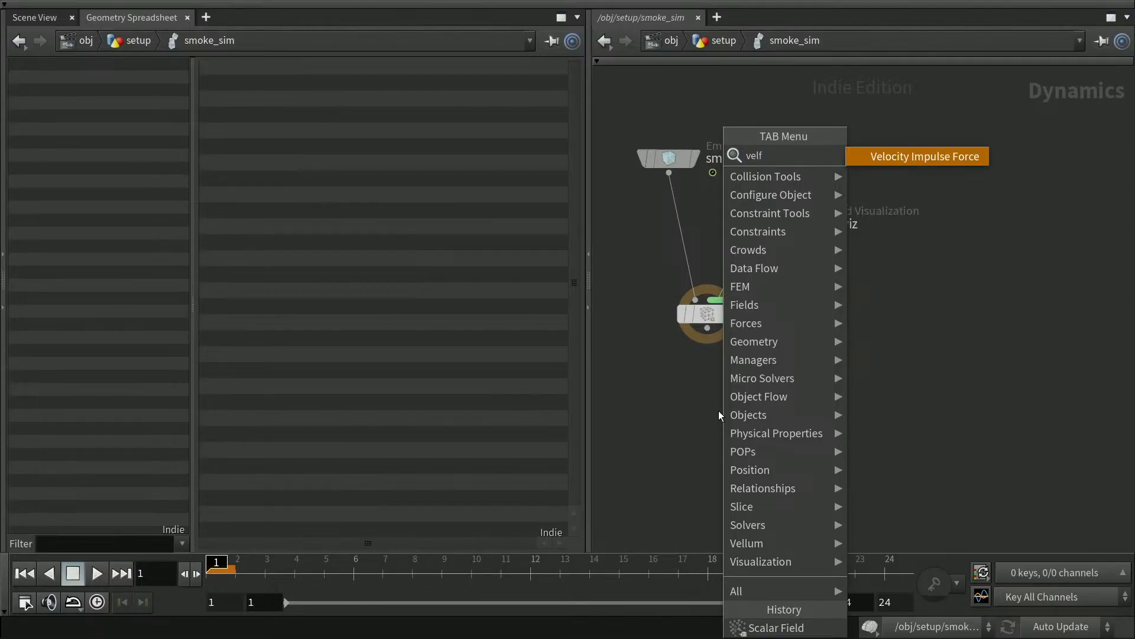
key(BackSpace)
key(BackSpace)
key(BackSpace)
key(BackSpace)
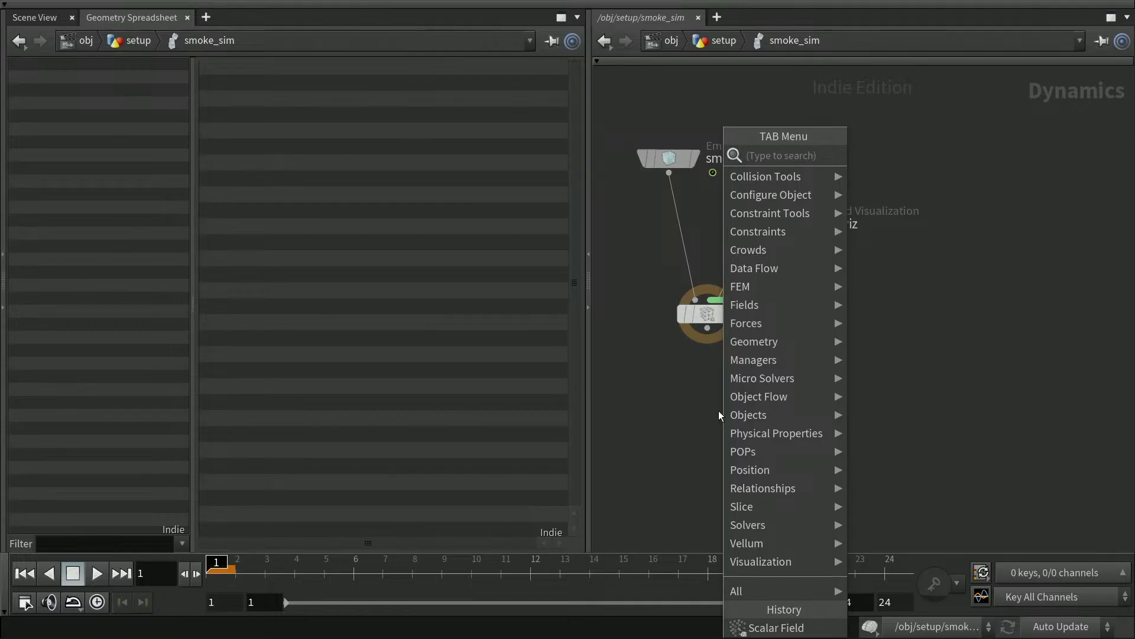
text(vector)
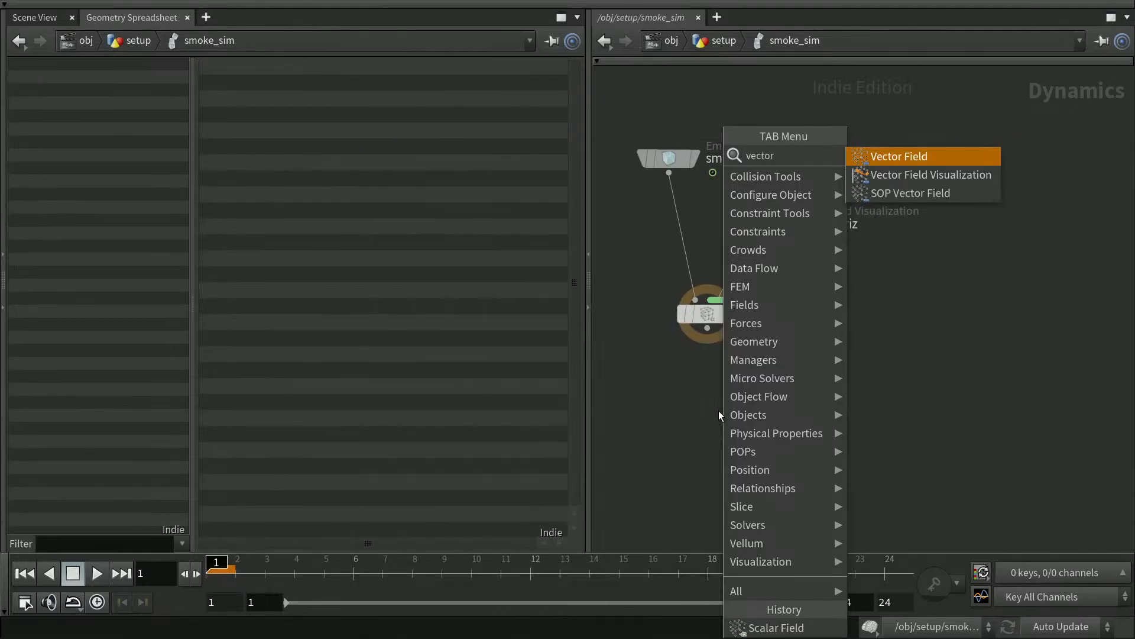
key(Return)
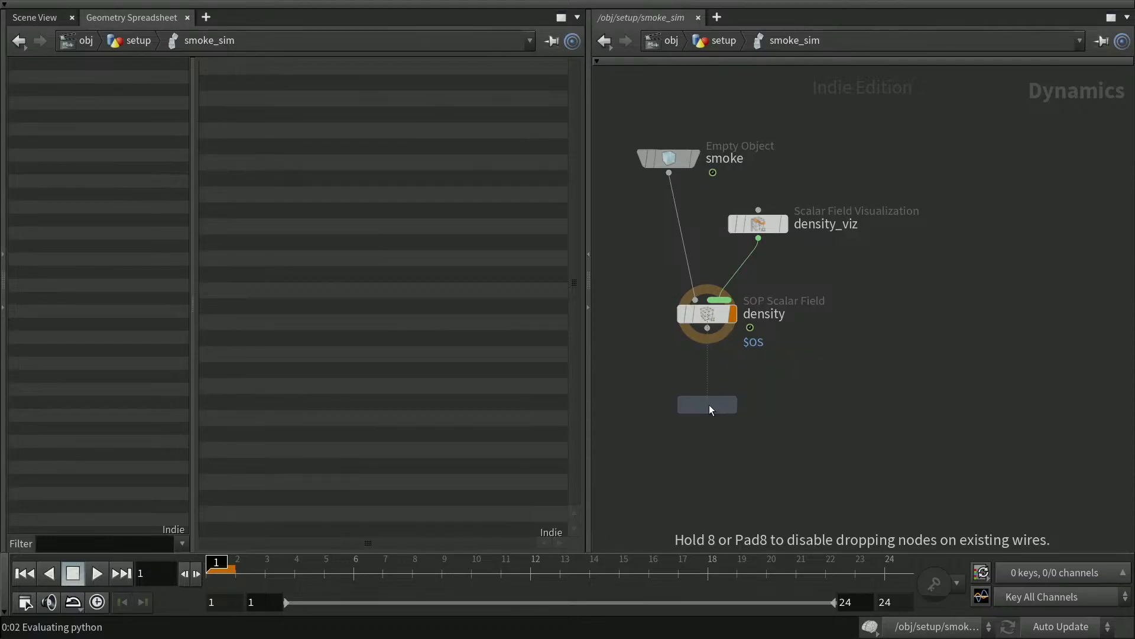
Place the Vector Field node below density, wire density into it, and rename it vel.
click(708, 404)
drag(710, 332, 751, 404)
click(806, 405)
drag(837, 406, 752, 413)
text(vel)
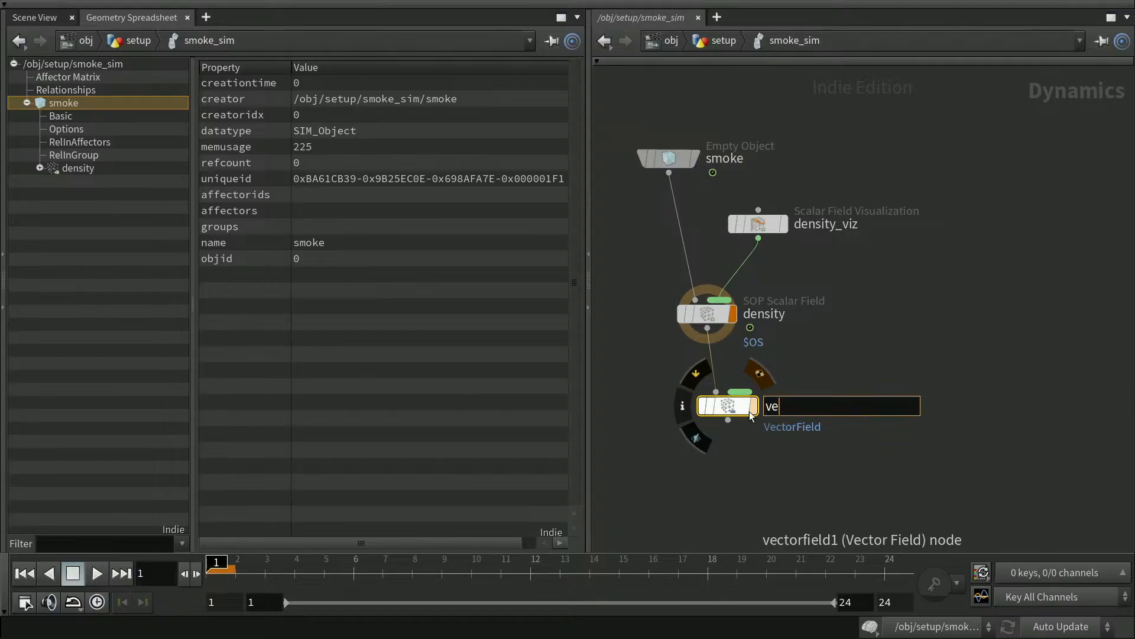
key(Return)
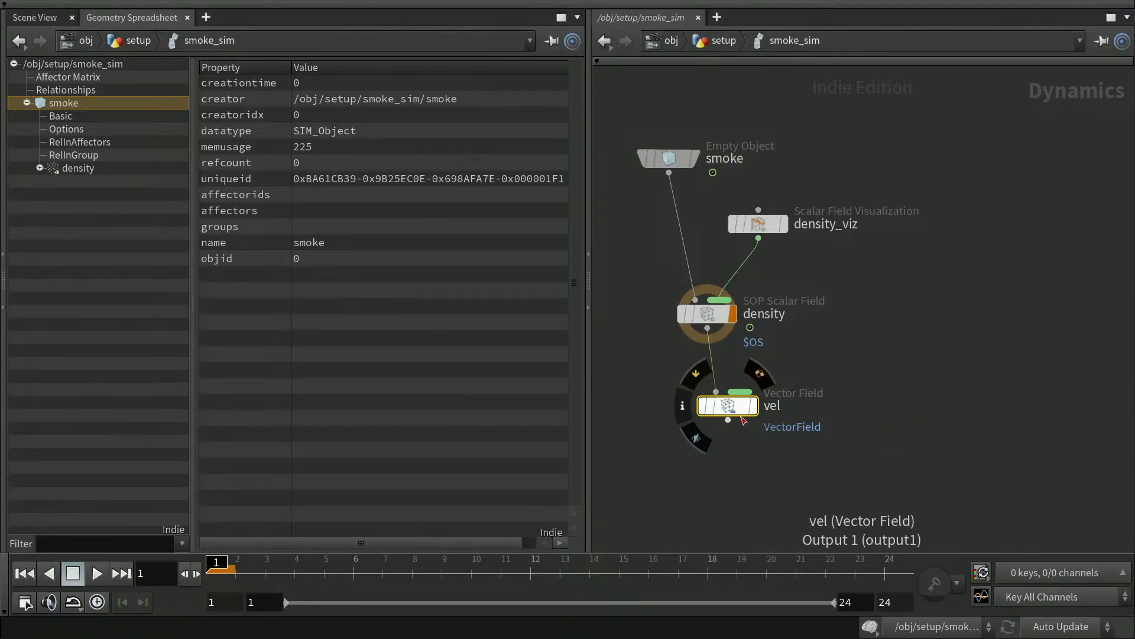
Set vel's Data Name to $OS, make it displayed, and reset the simulation.
key(p)
scroll(1129, 275, down, 5)
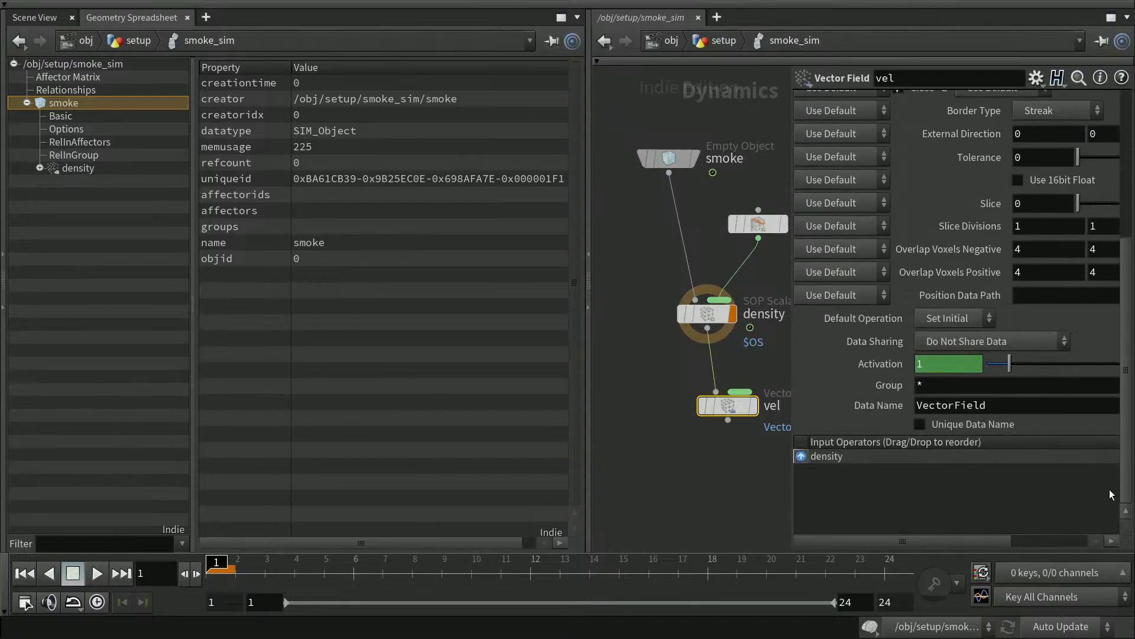
drag(987, 405, 906, 394)
text($OS)
key(Return)
click(741, 494)
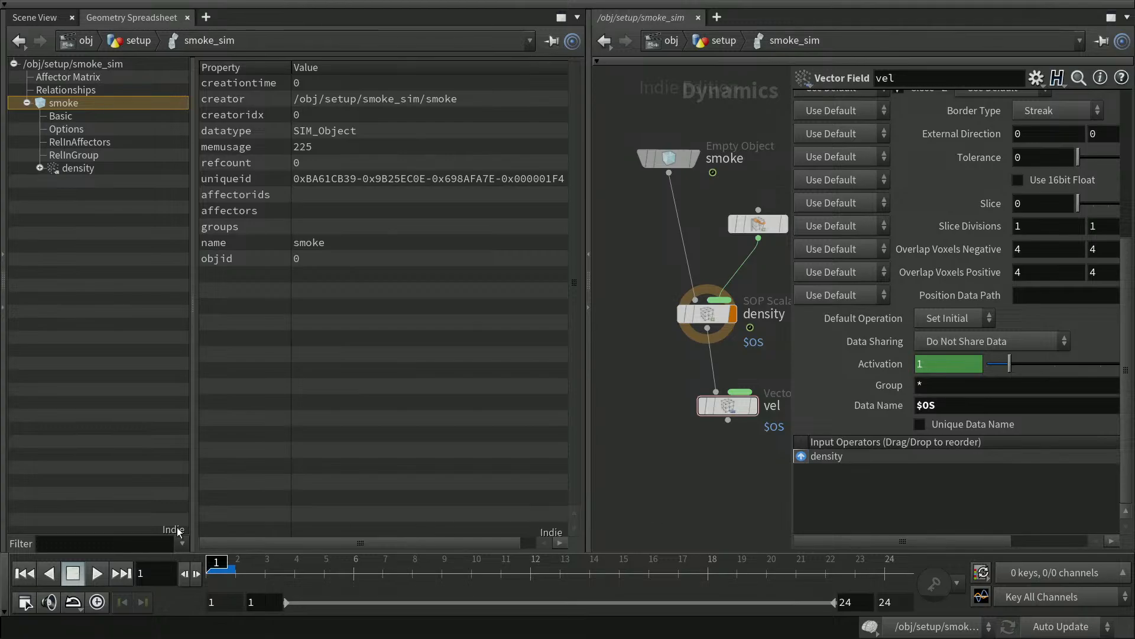
click(754, 405)
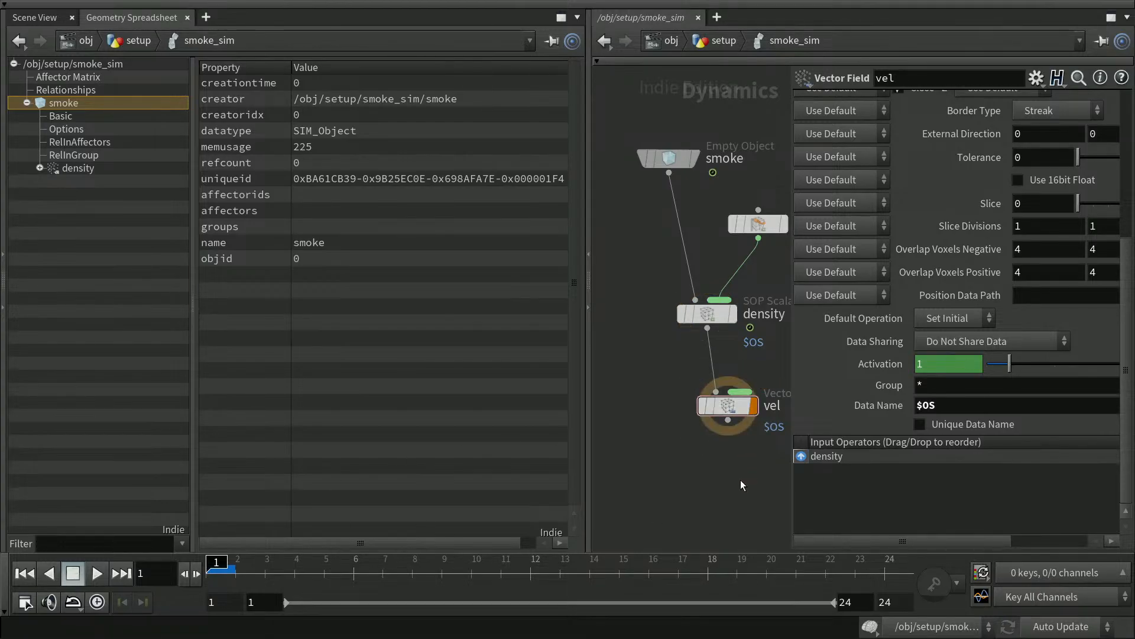
key(p)
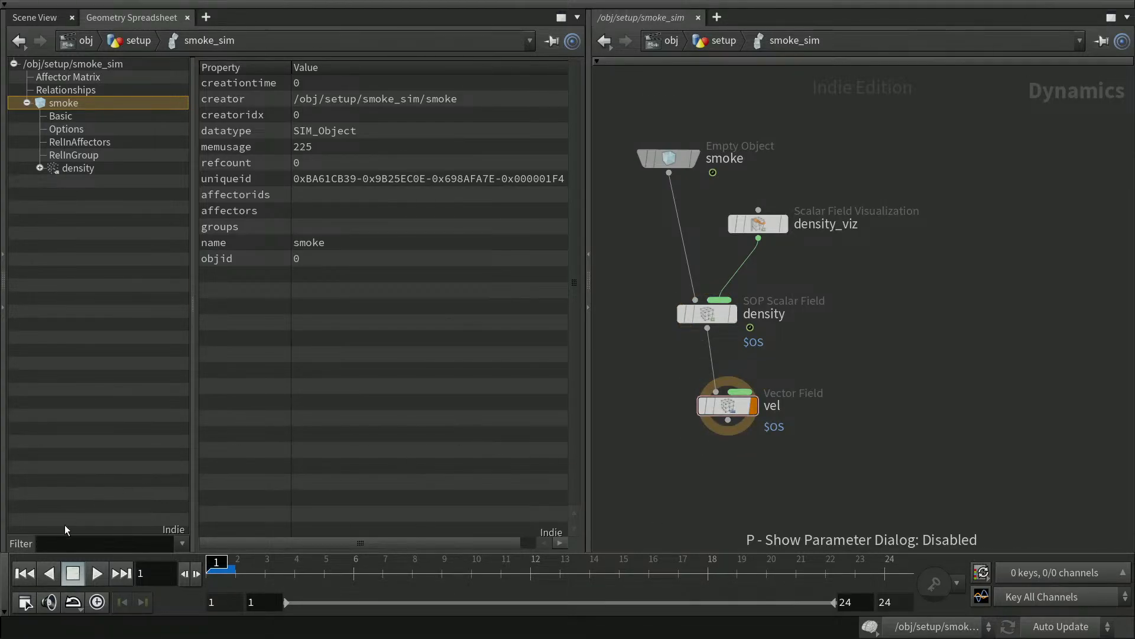
click(25, 573)
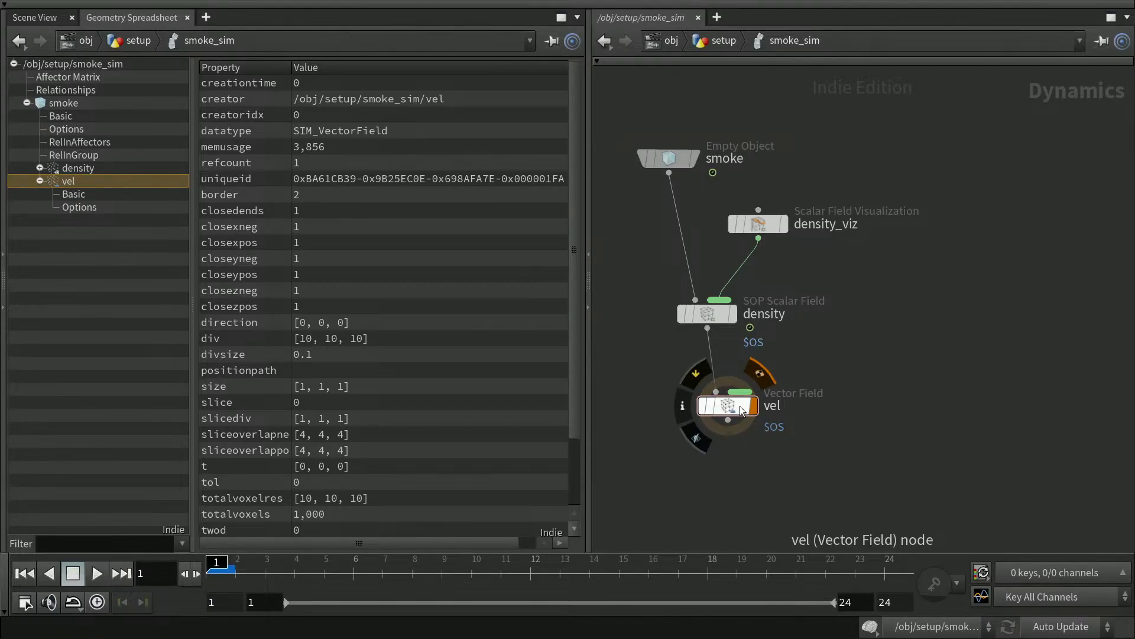
Move the vel node down and right, then search the node menu for 'vector'.
drag(742, 403, 741, 410)
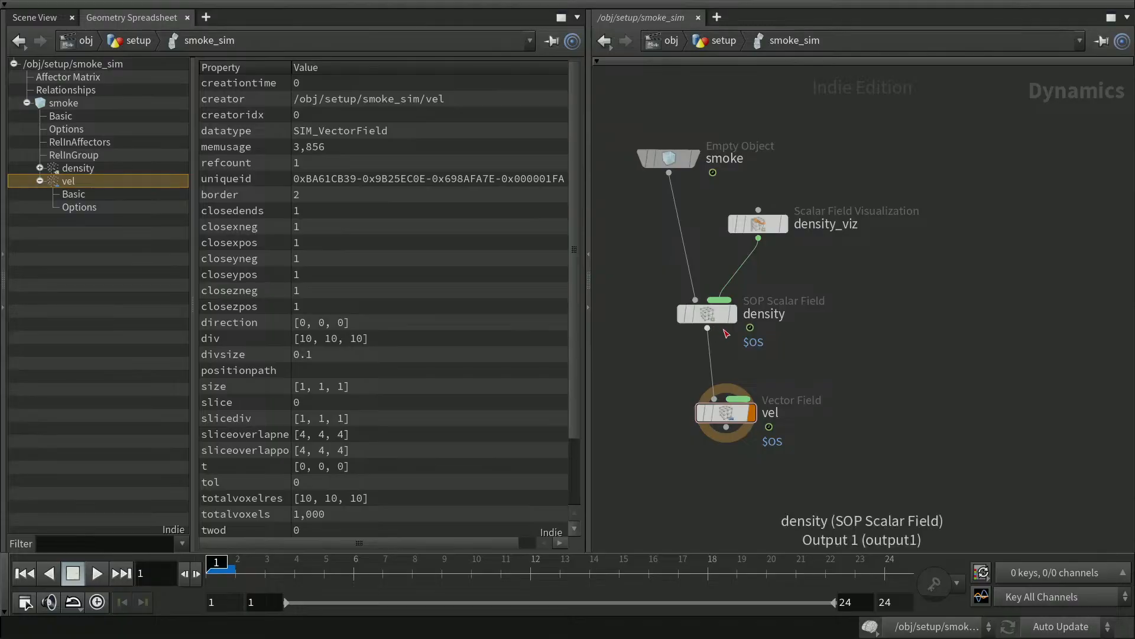
drag(737, 420, 751, 430)
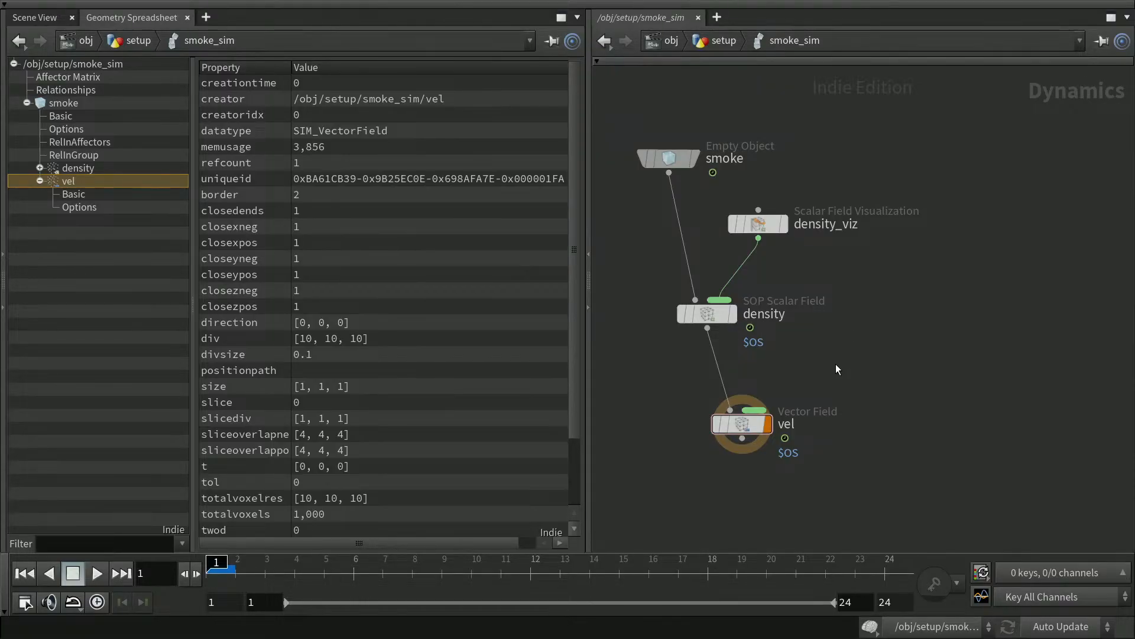
key(Tab)
text(vector)
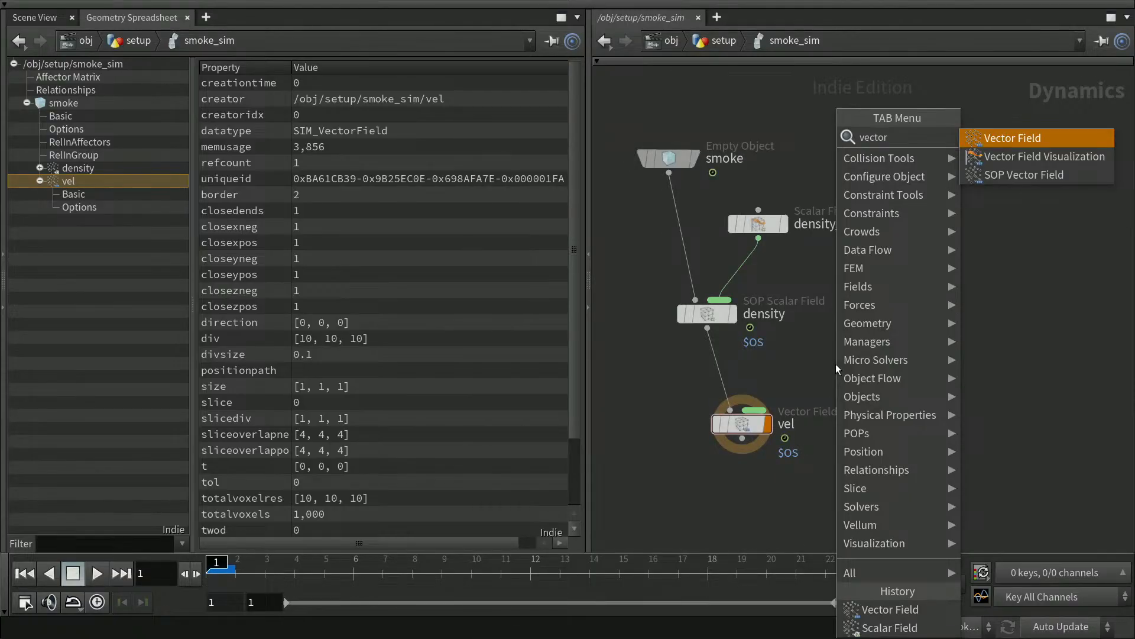
Add a Vector Field Visualization node, wire it into vel's input, and name it vel_viz.
key(Down)
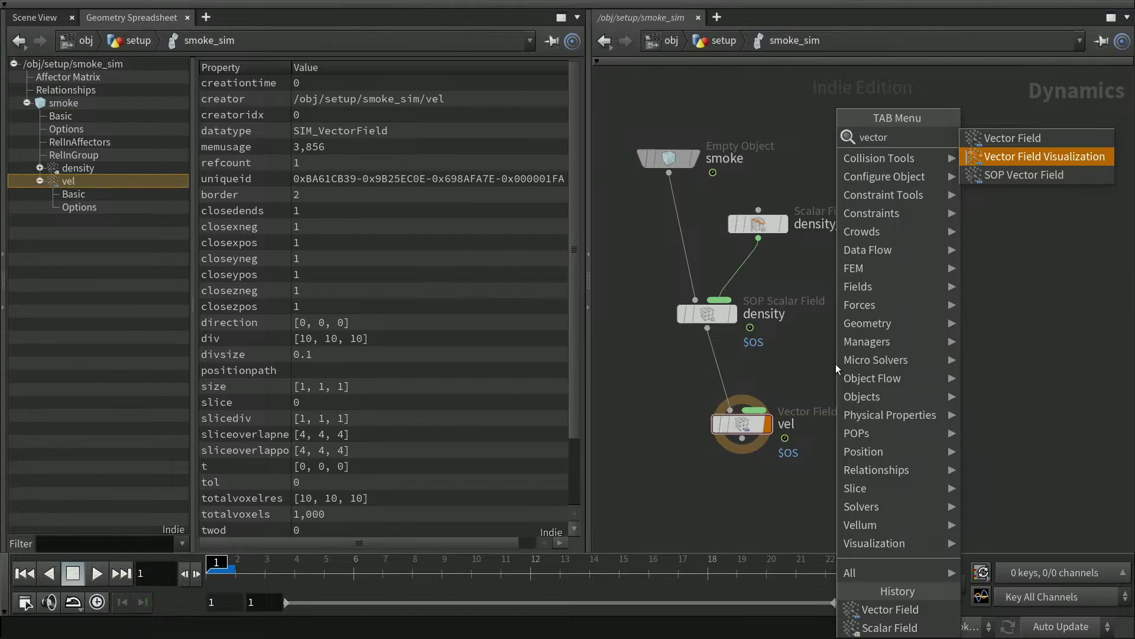
key(Return)
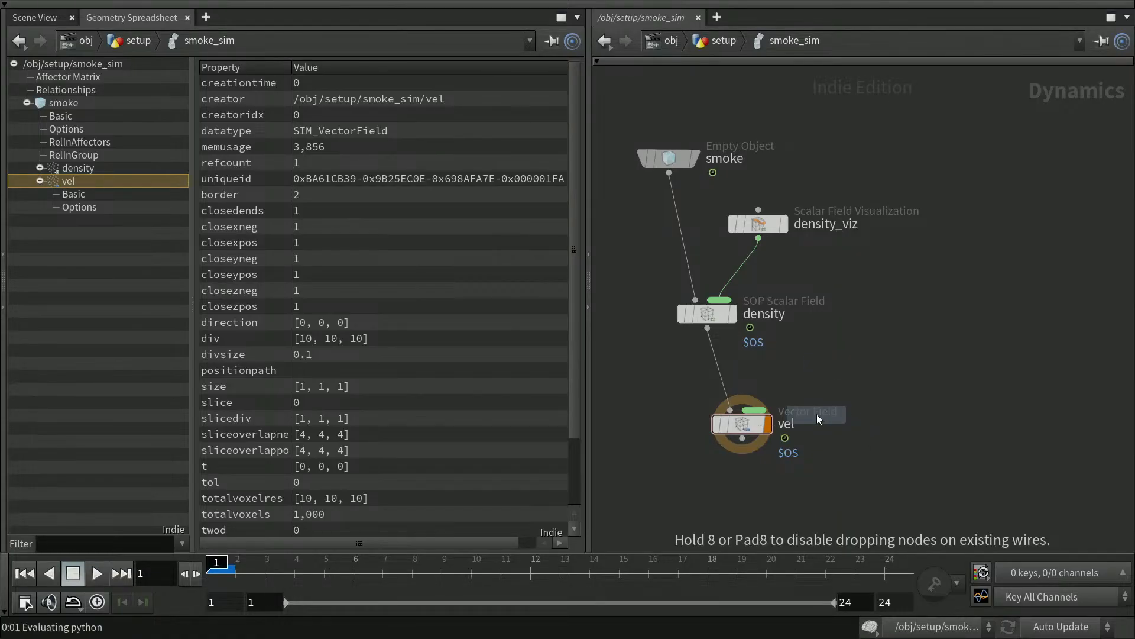
click(798, 369)
drag(801, 378, 757, 409)
drag(758, 411, 755, 410)
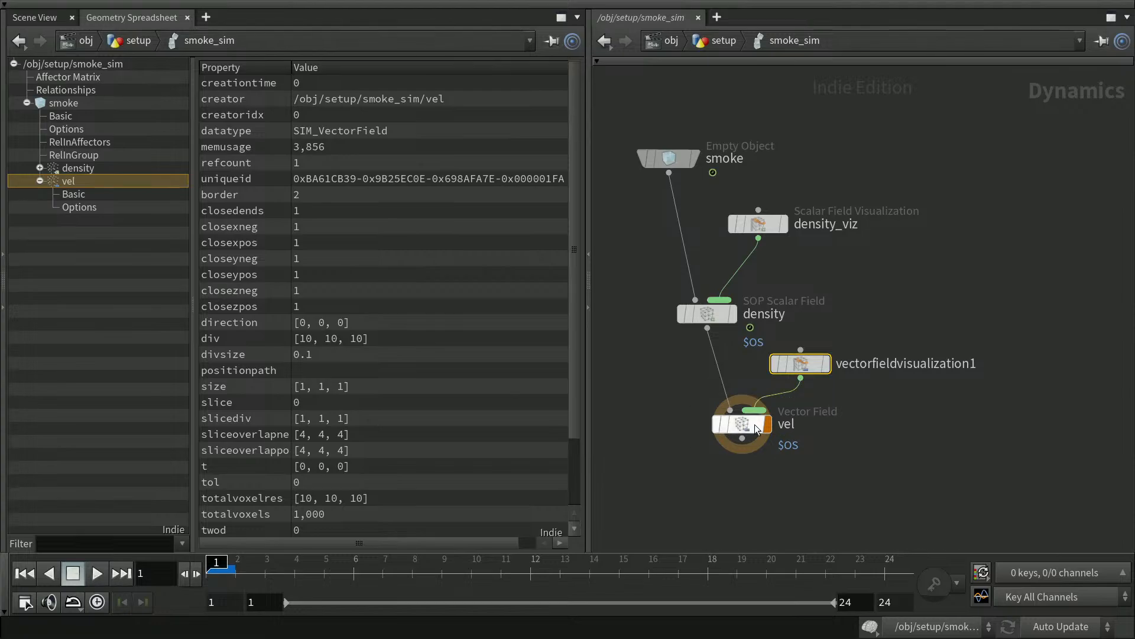
double_click(950, 364)
drag(983, 364, 810, 367)
text(ve)
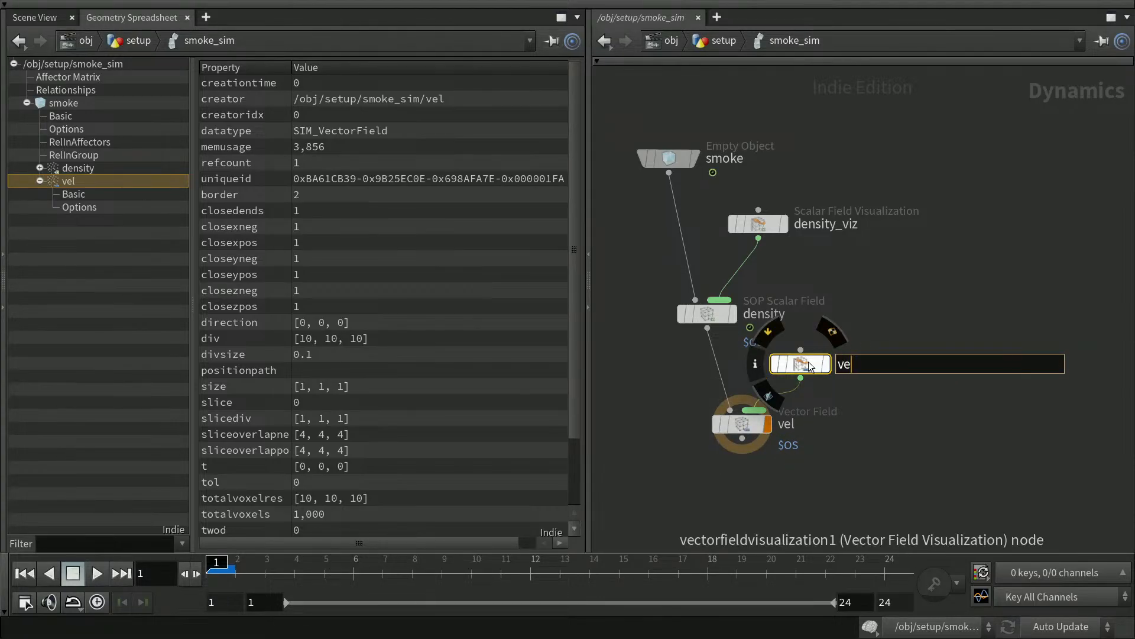
text(l_viz)
key(Return)
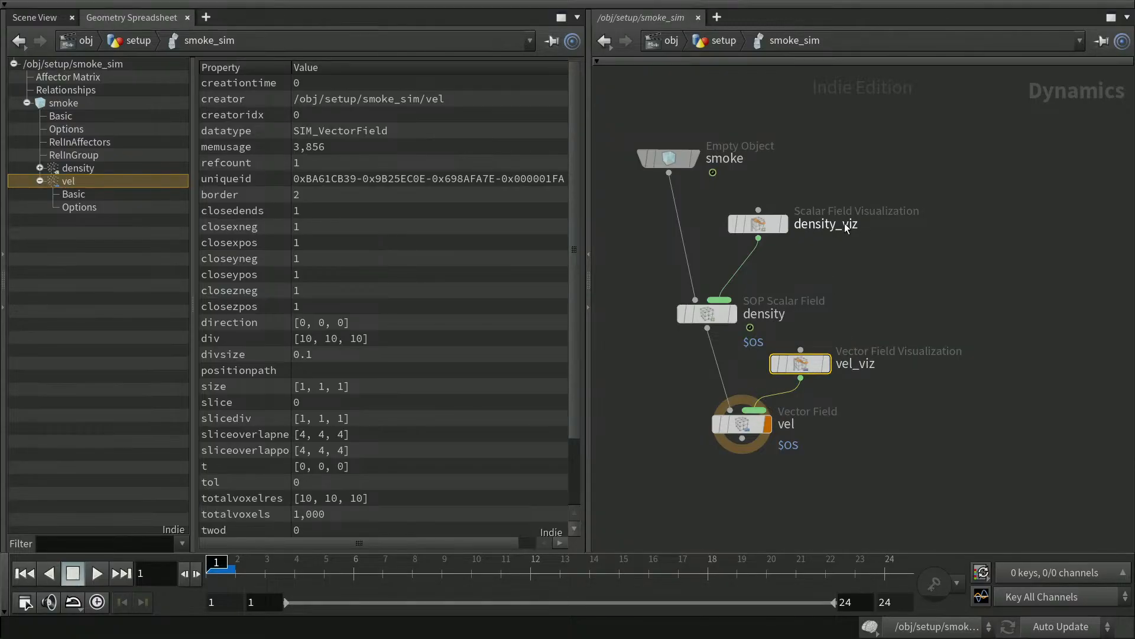
Rewind the simulation and inspect the new Visualization entry under vel.
click(874, 467)
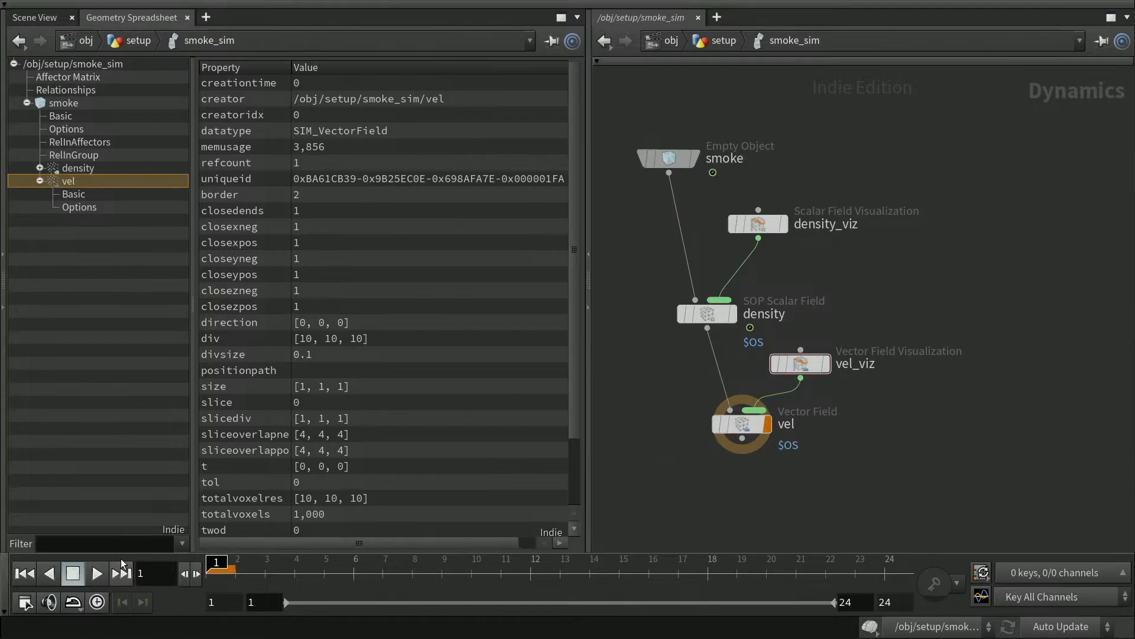
click(30, 574)
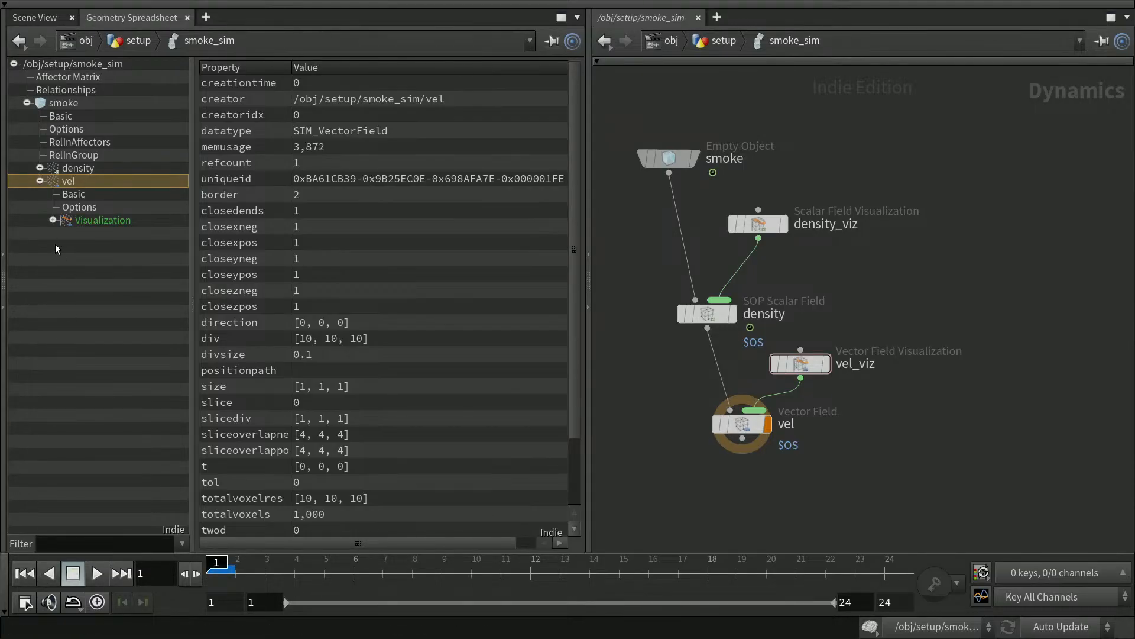
click(92, 220)
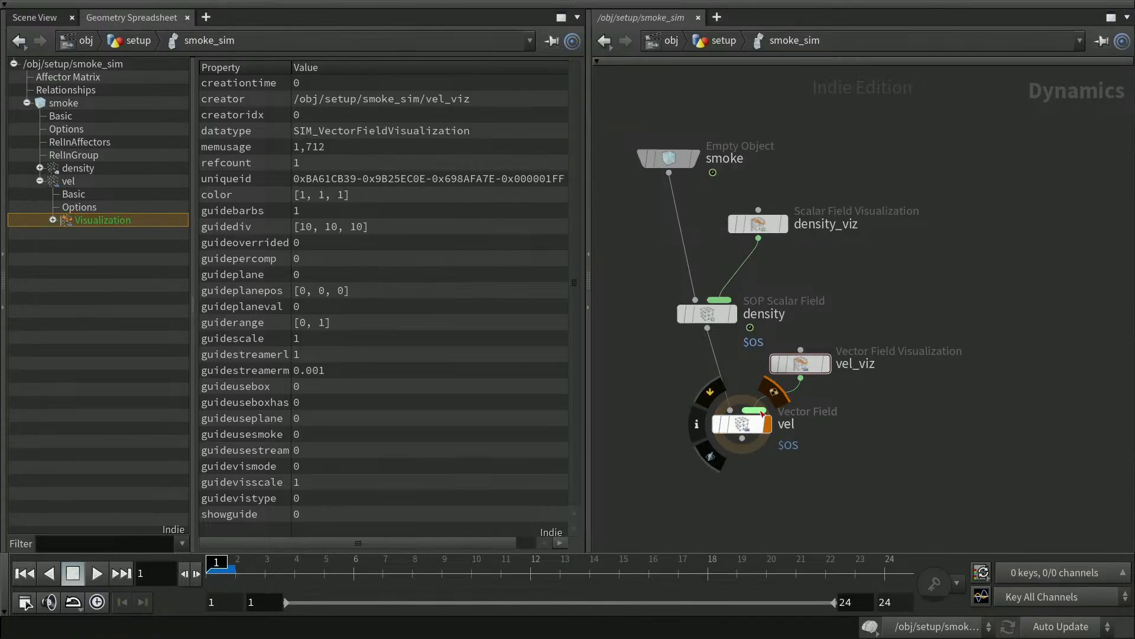
click(42, 184)
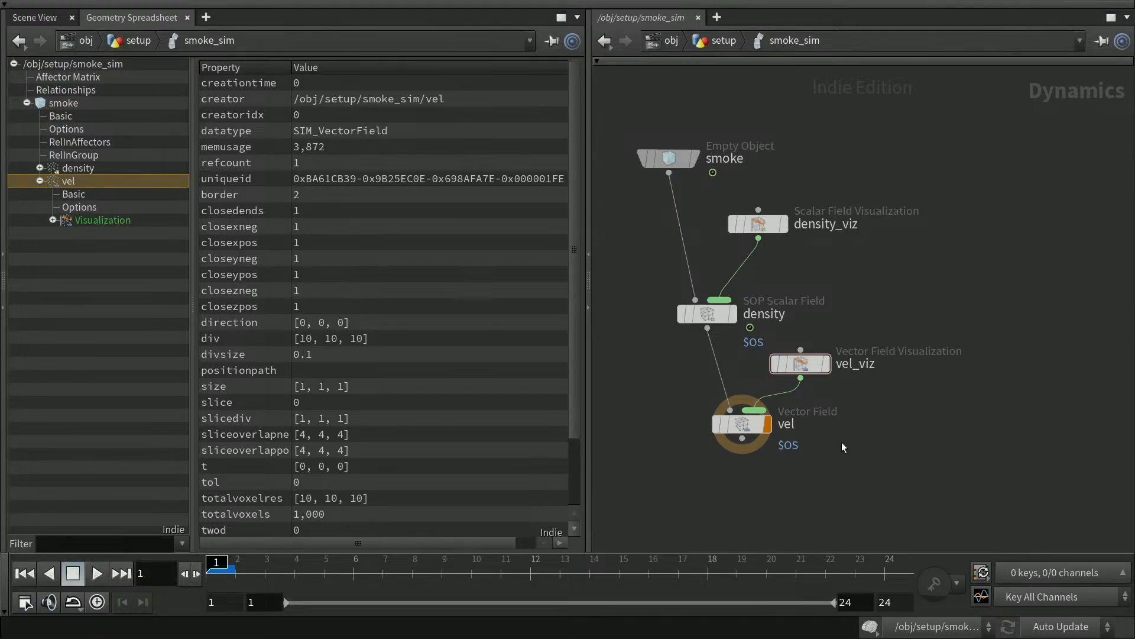
Tidy the network by nudging density_viz and vel, and expand density in the data tree.
mouse_move(761, 229)
drag(761, 230, 755, 239)
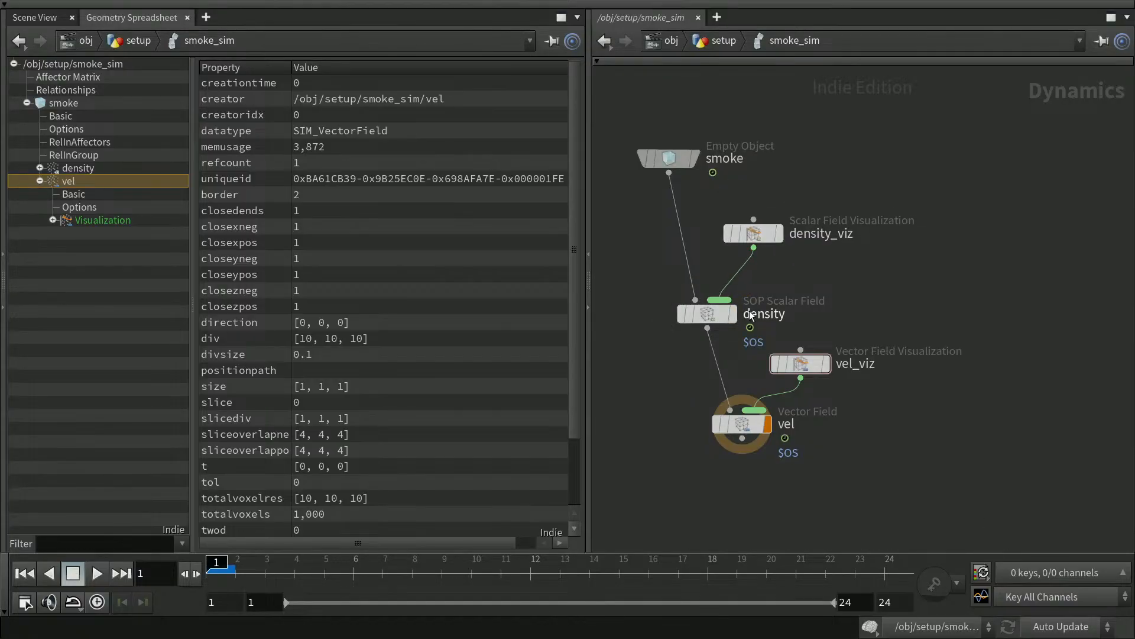
click(40, 168)
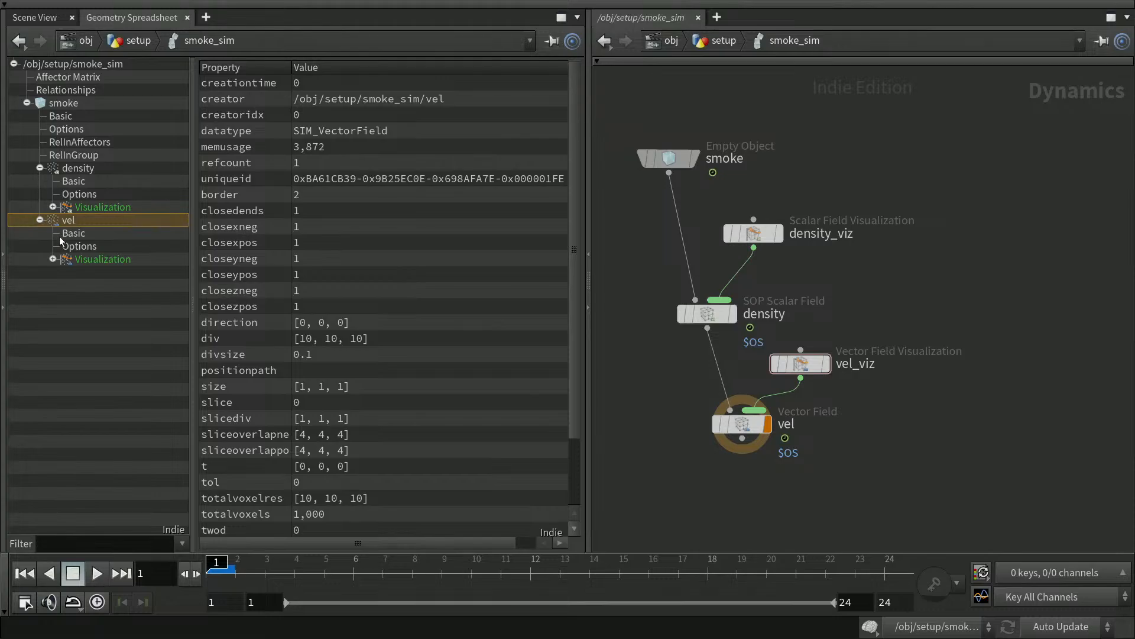
middle_drag(918, 455, 937, 415)
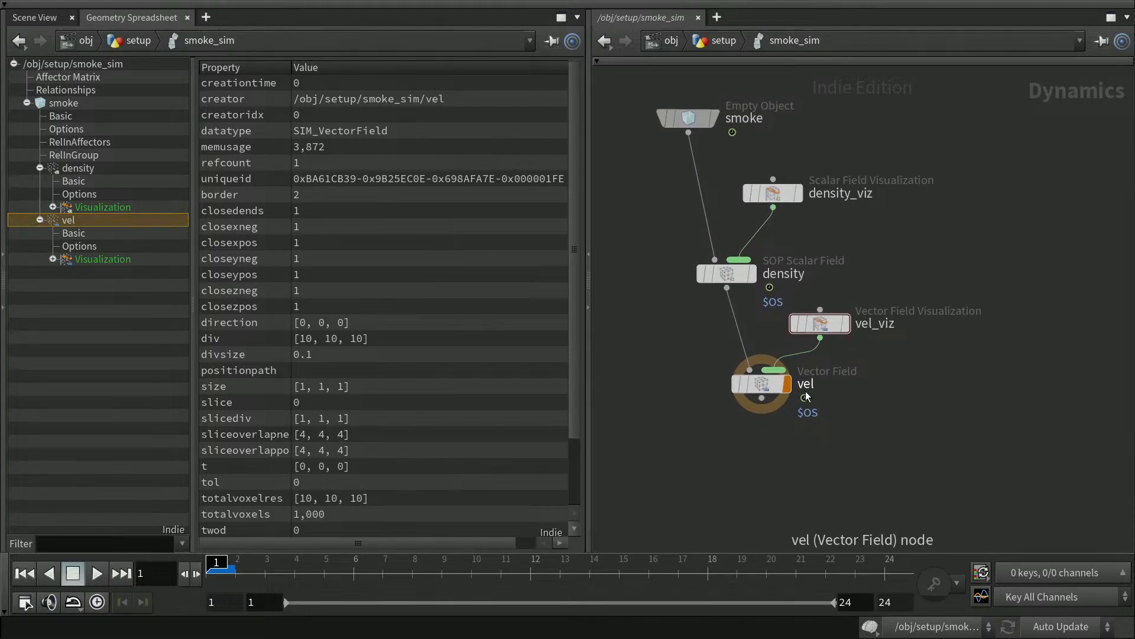
drag(768, 390, 762, 405)
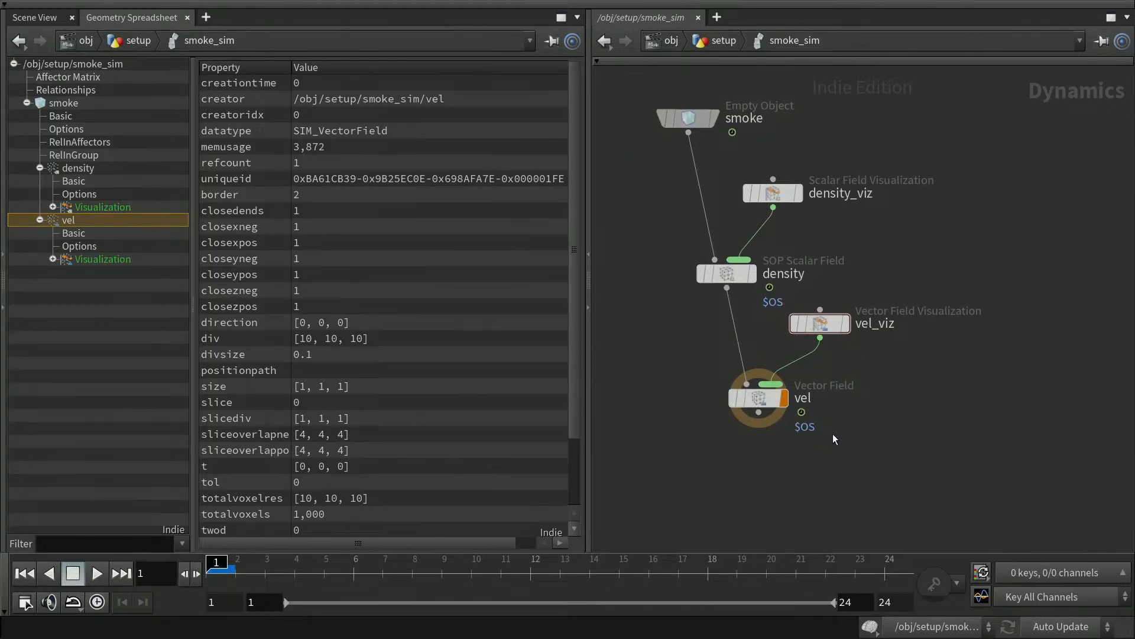
Turn on vel_viz's guide with Use Plane and XY Plane orientation in the 3D scene.
click(44, 16)
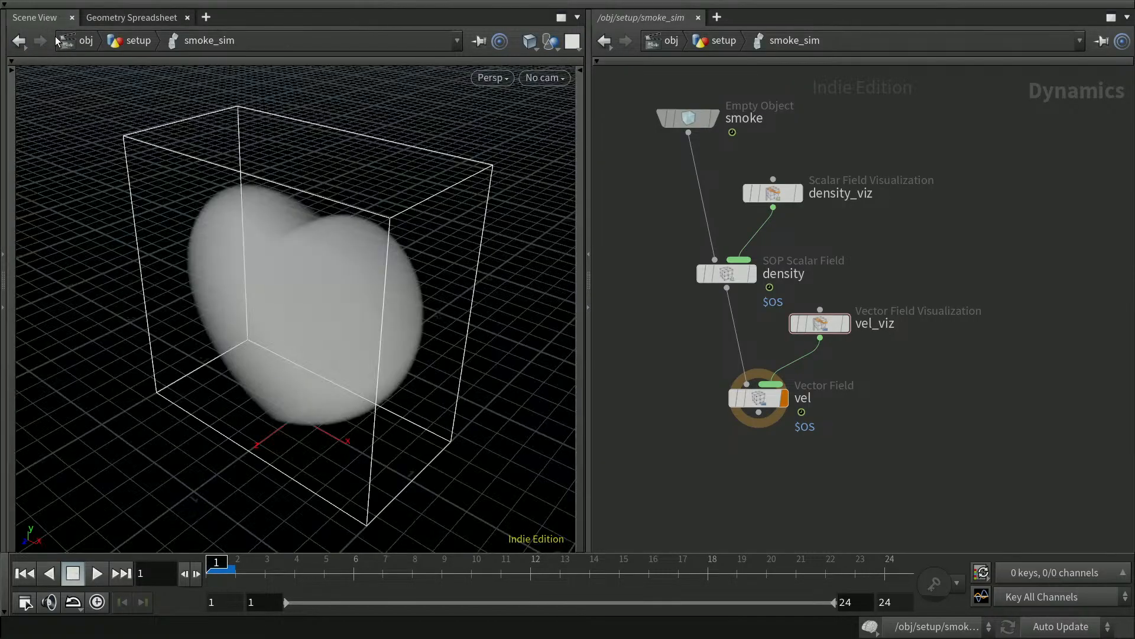
mouse_move(826, 329)
click(820, 326)
key(p)
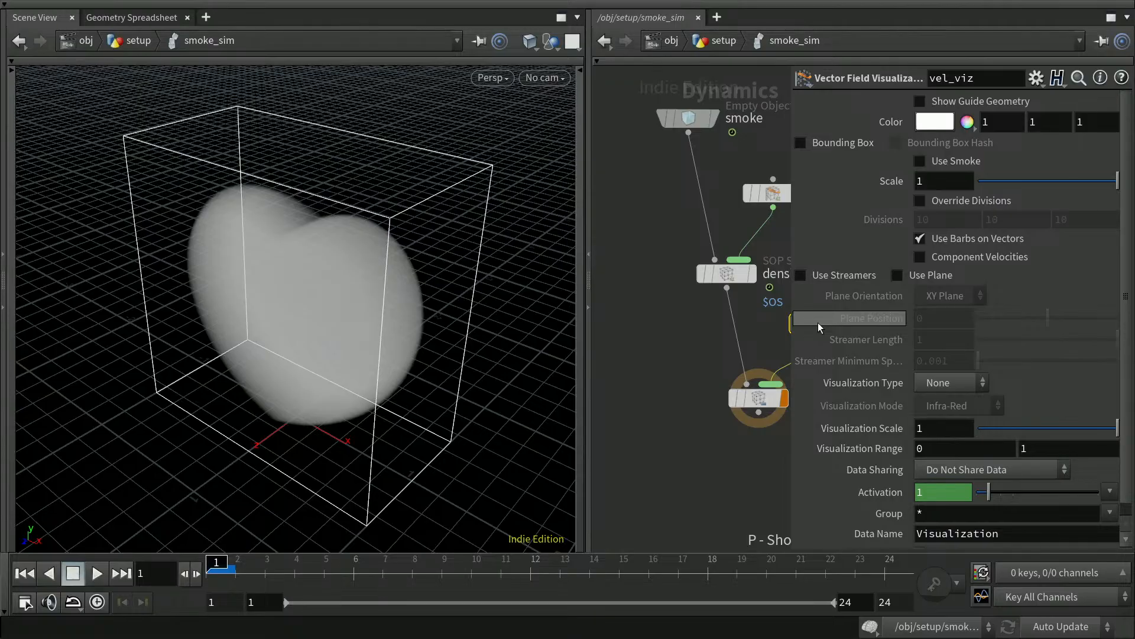
click(921, 102)
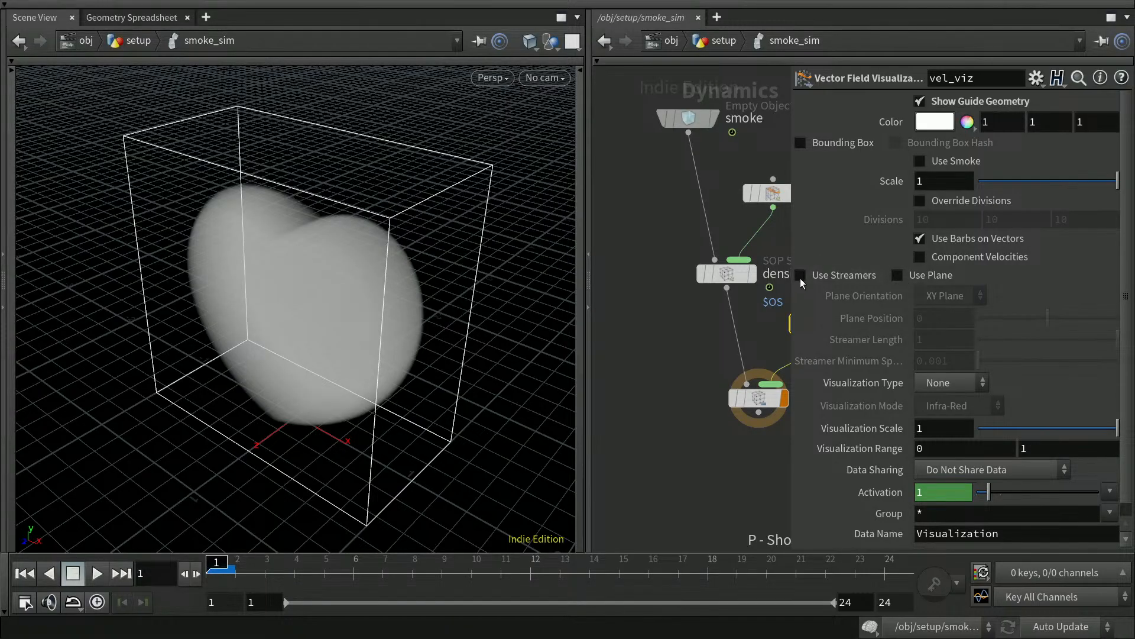
click(897, 275)
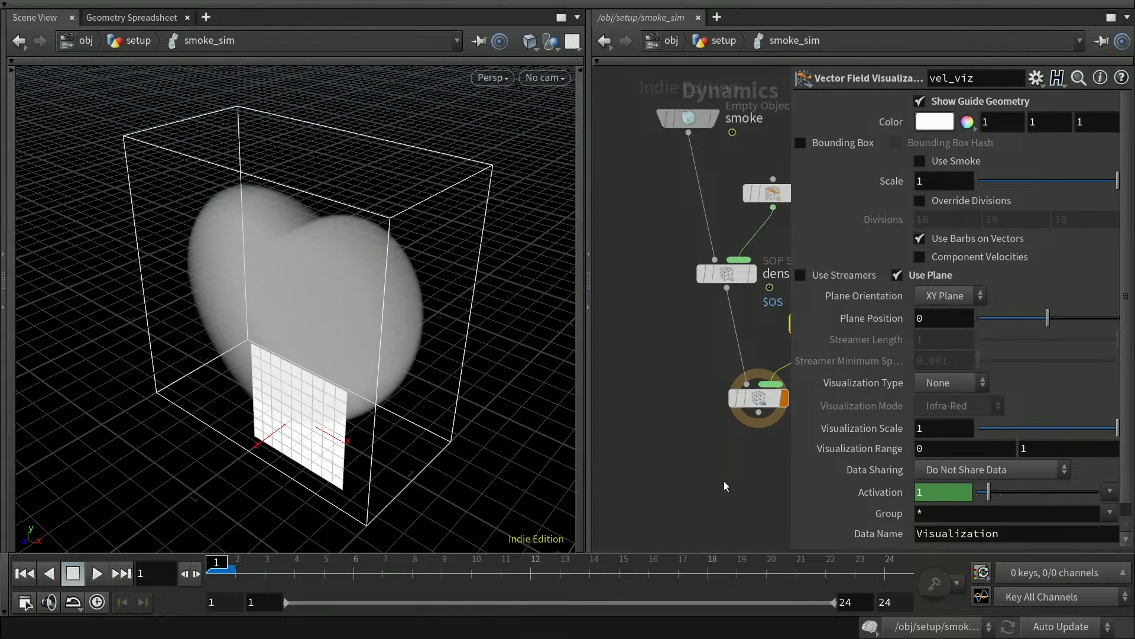
Tumble the view, then check the vel node's 0.1 Division Size in its parameters.
key(p)
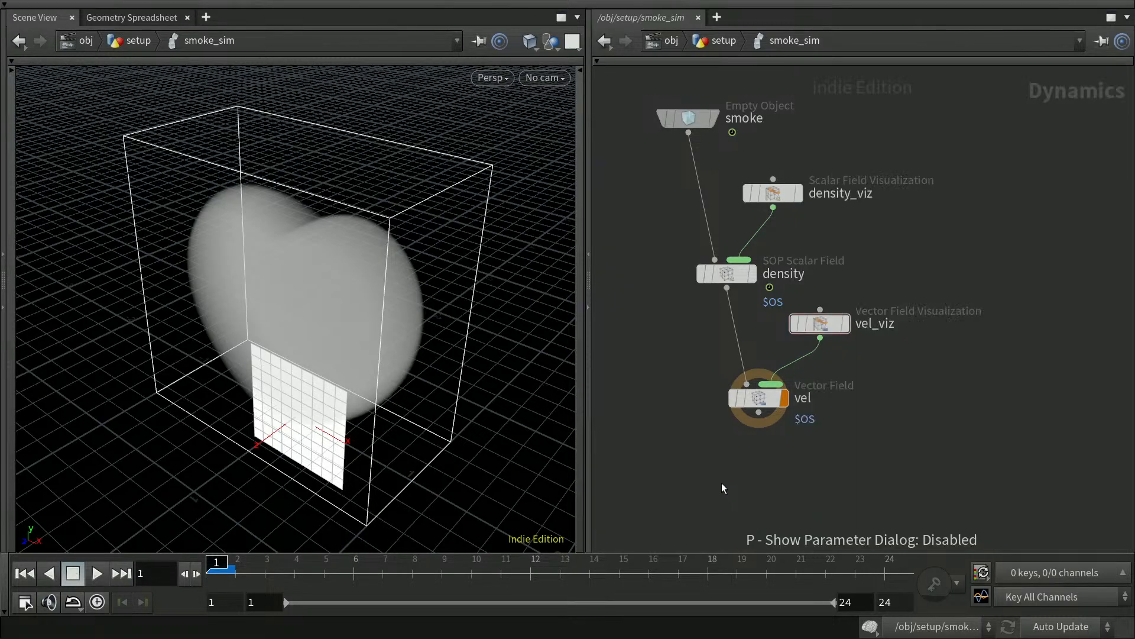
mouse_move(444, 438)
mouse_down()
mouse_move(449, 411)
mouse_move(442, 438)
mouse_up()
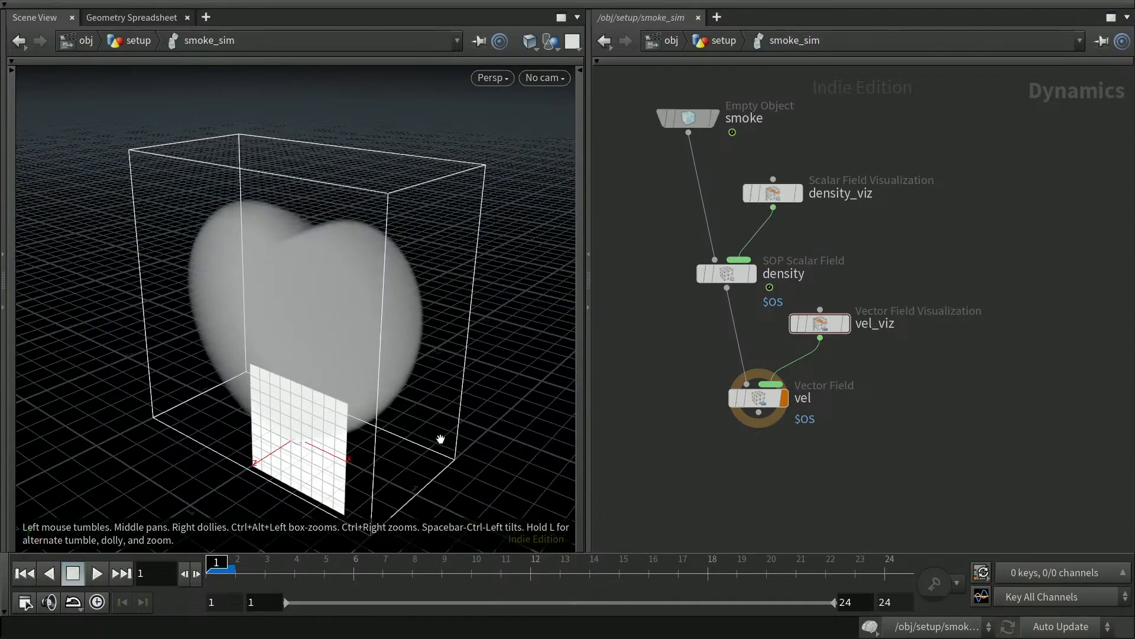
click(772, 401)
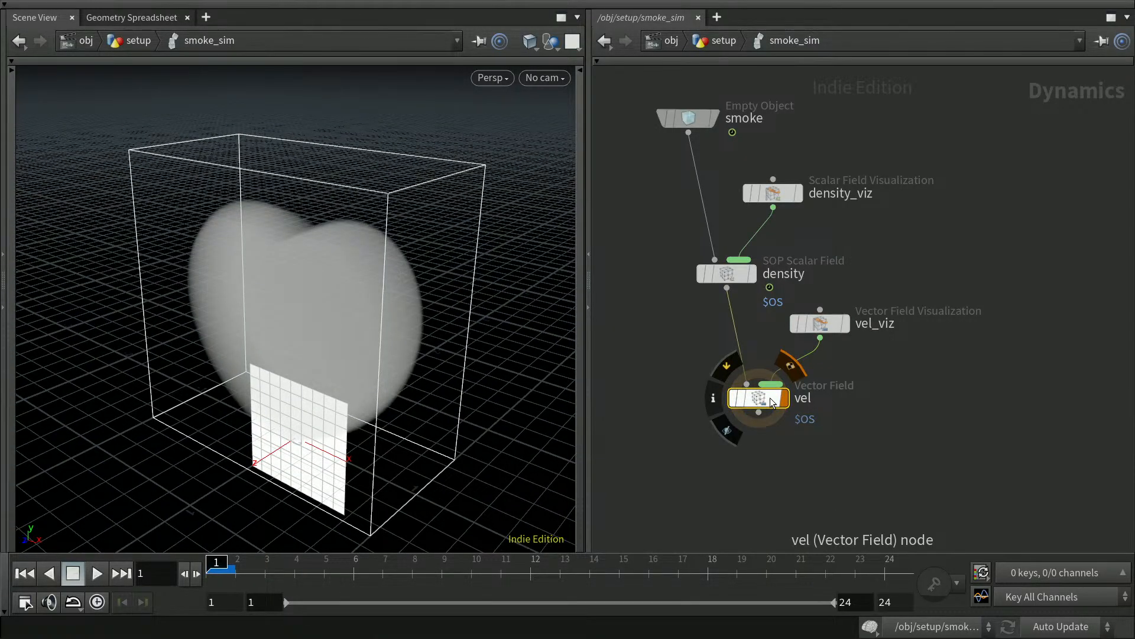
key(p)
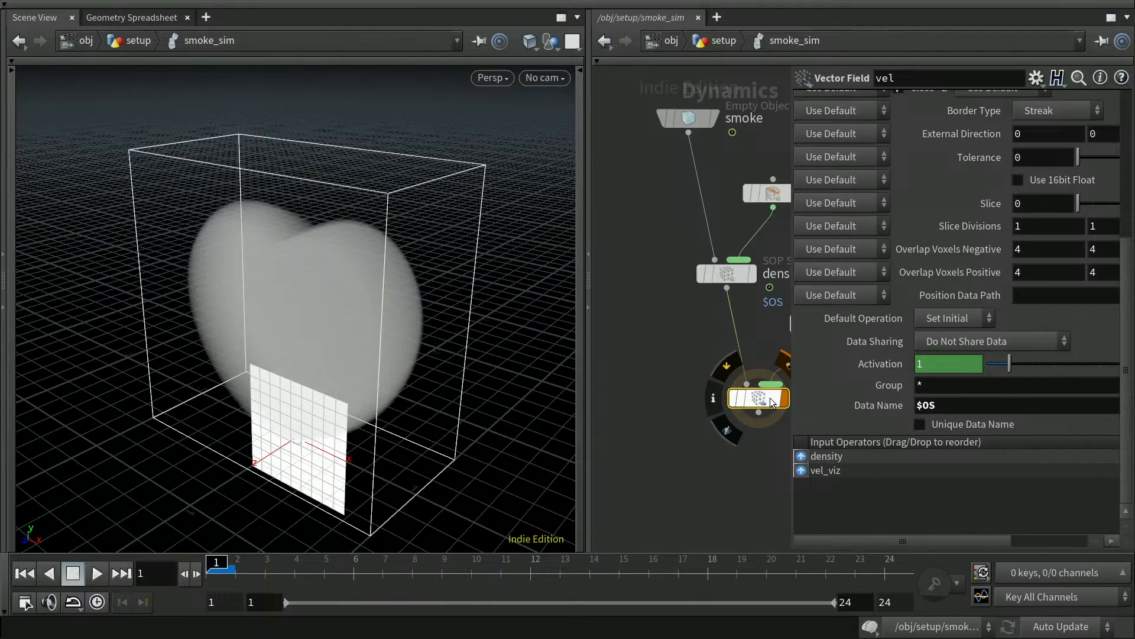
drag(1129, 362, 1129, 206)
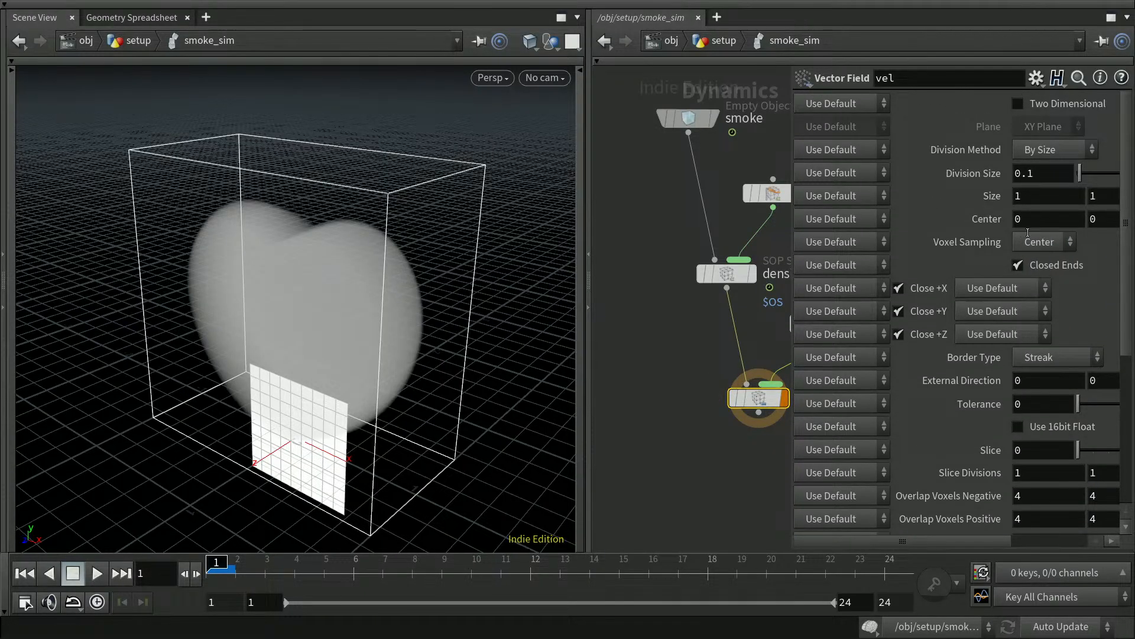
double_click(1028, 174)
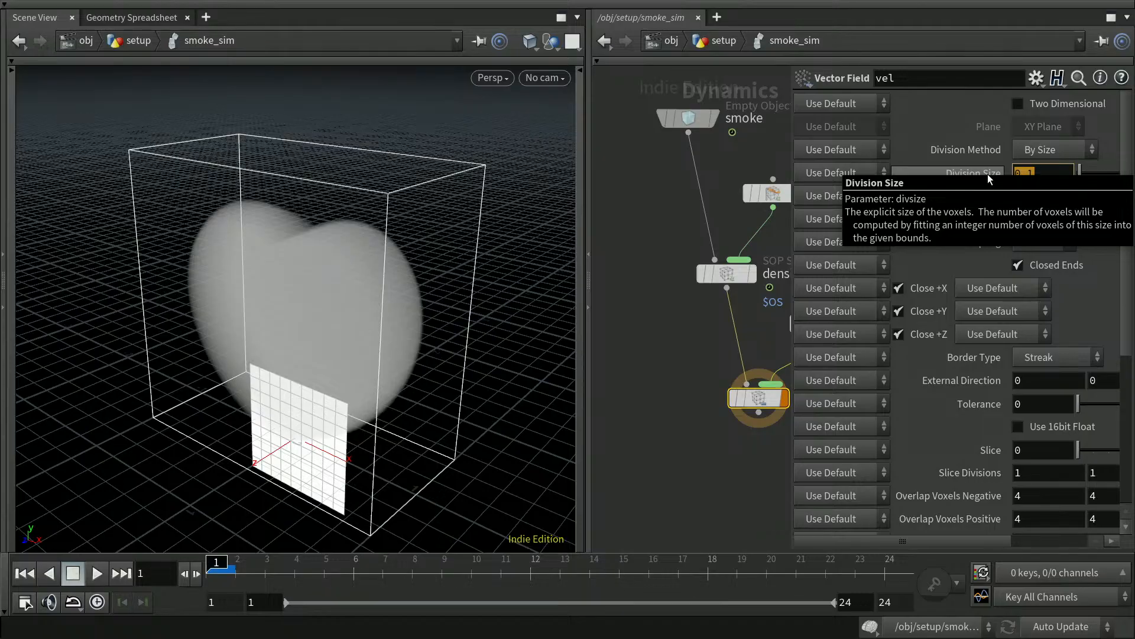
Go up to the setup network and check smoke_sim's 0.01 division size and 2, 2, 1 size.
key(p)
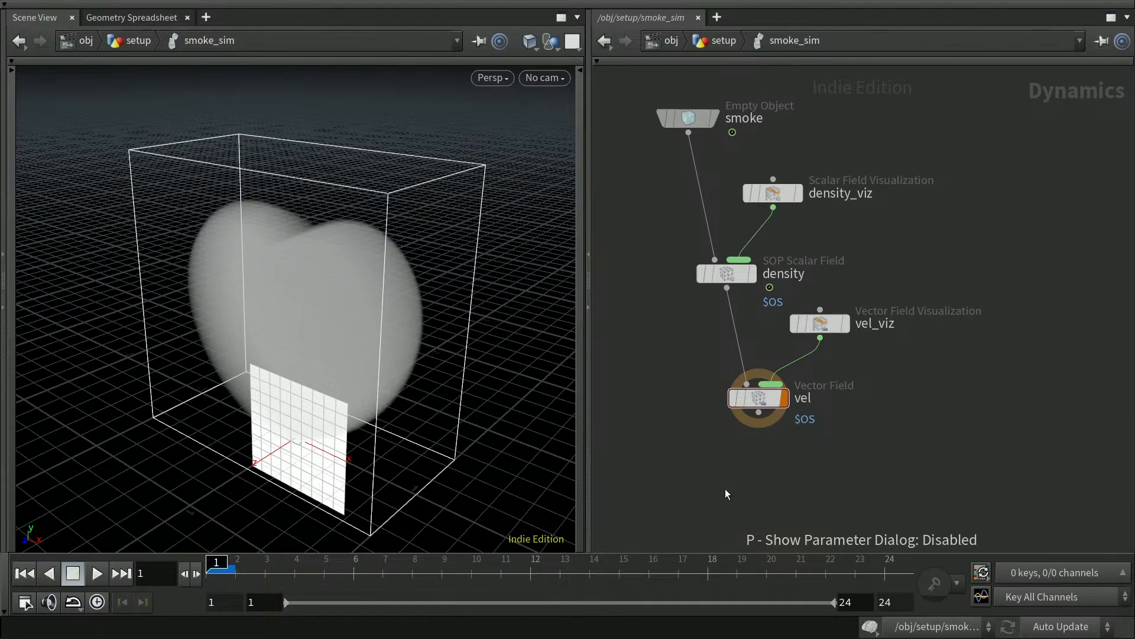
key(u)
mouse_move(843, 356)
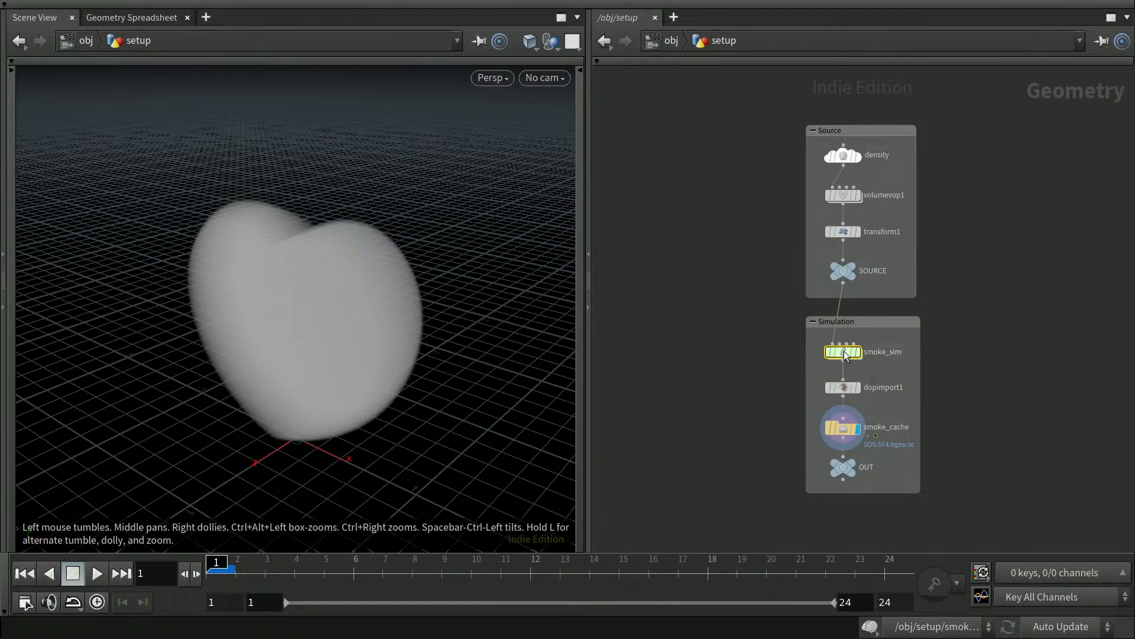
key(p)
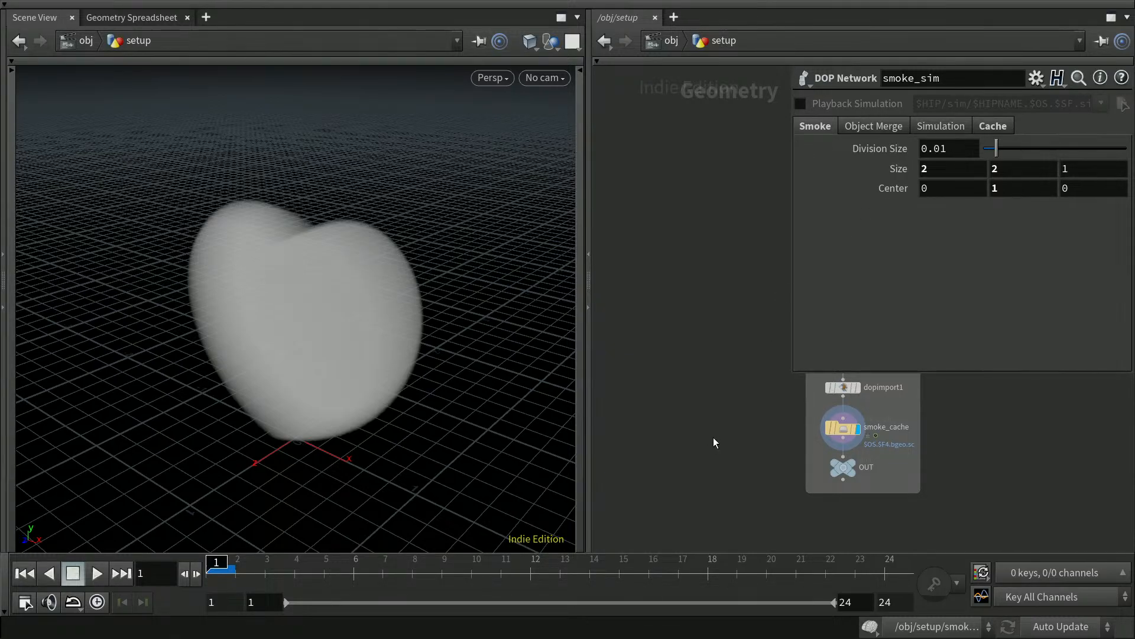
key(p)
Look inside smoke_cache, return up, and dive into the smoke_sim network.
double_click(845, 428)
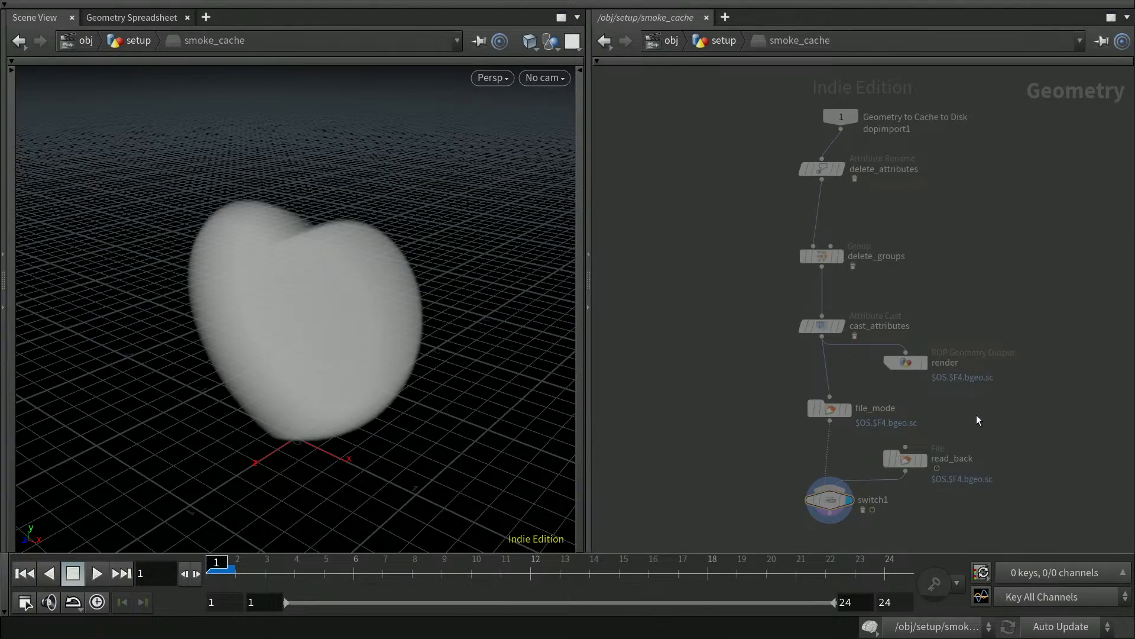
key(u)
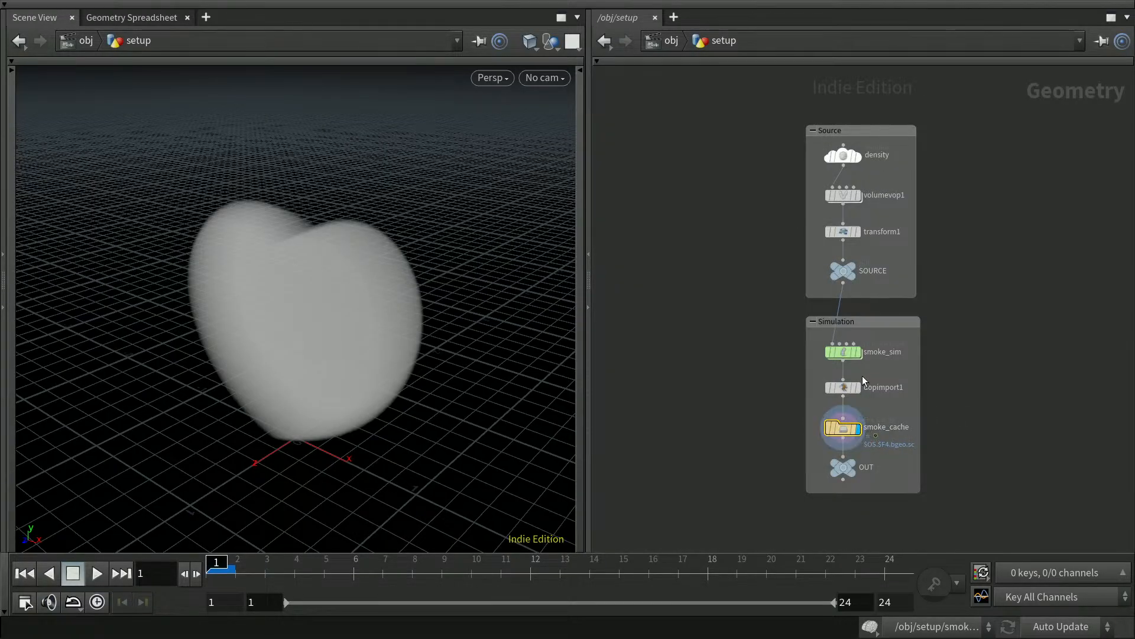
click(846, 352)
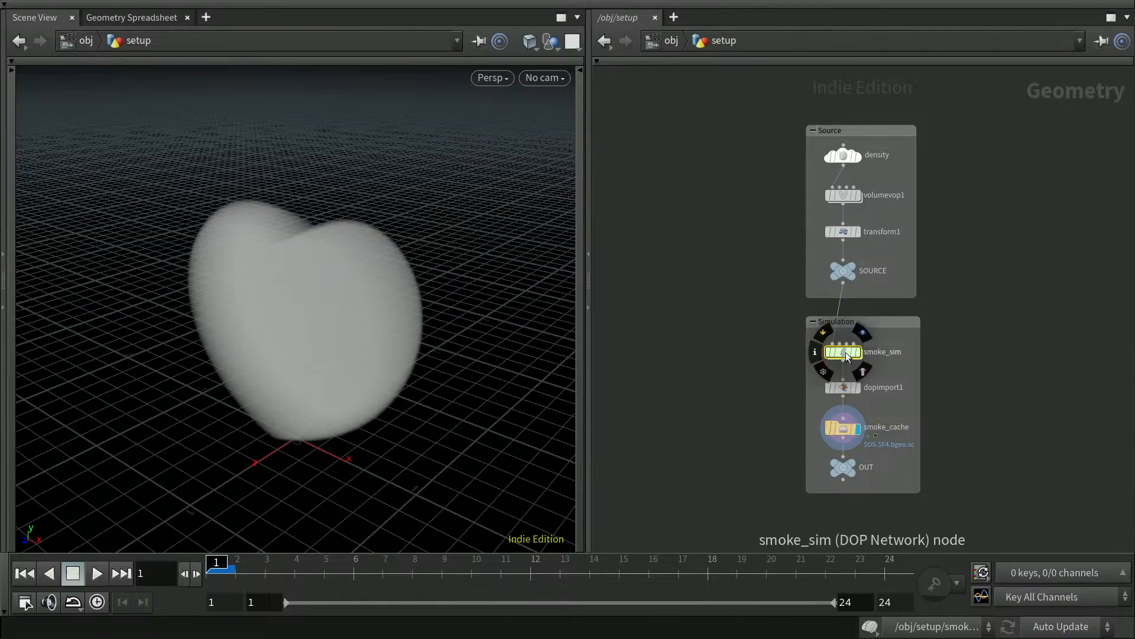
double_click(845, 352)
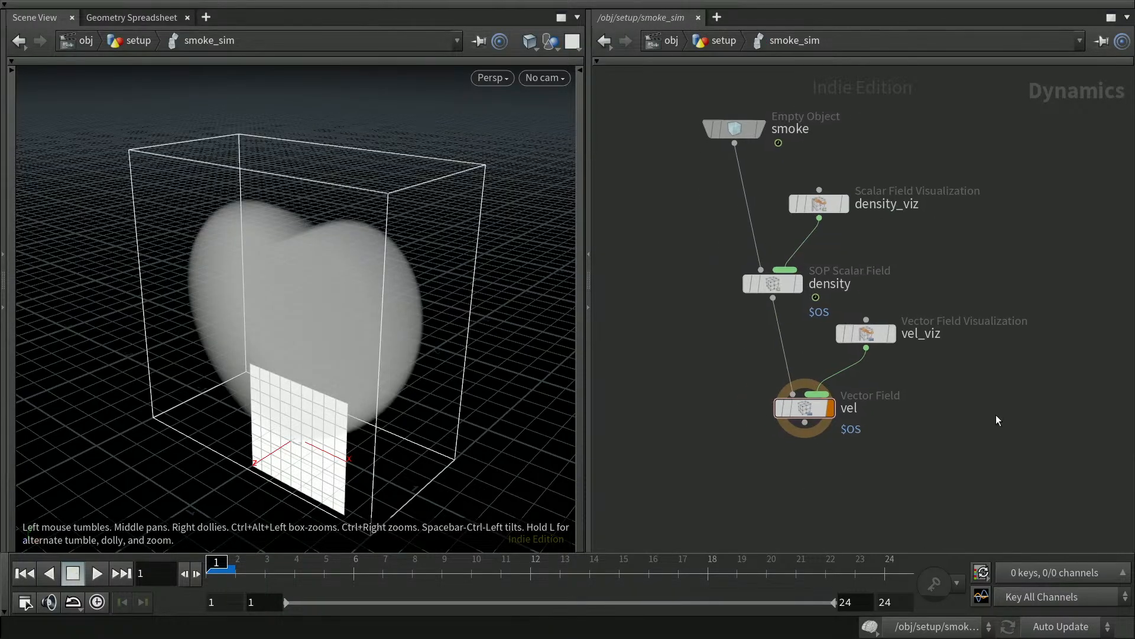
Set vel's Division Size to ch("../divsize"), which evaluates to 0.01.
click(813, 407)
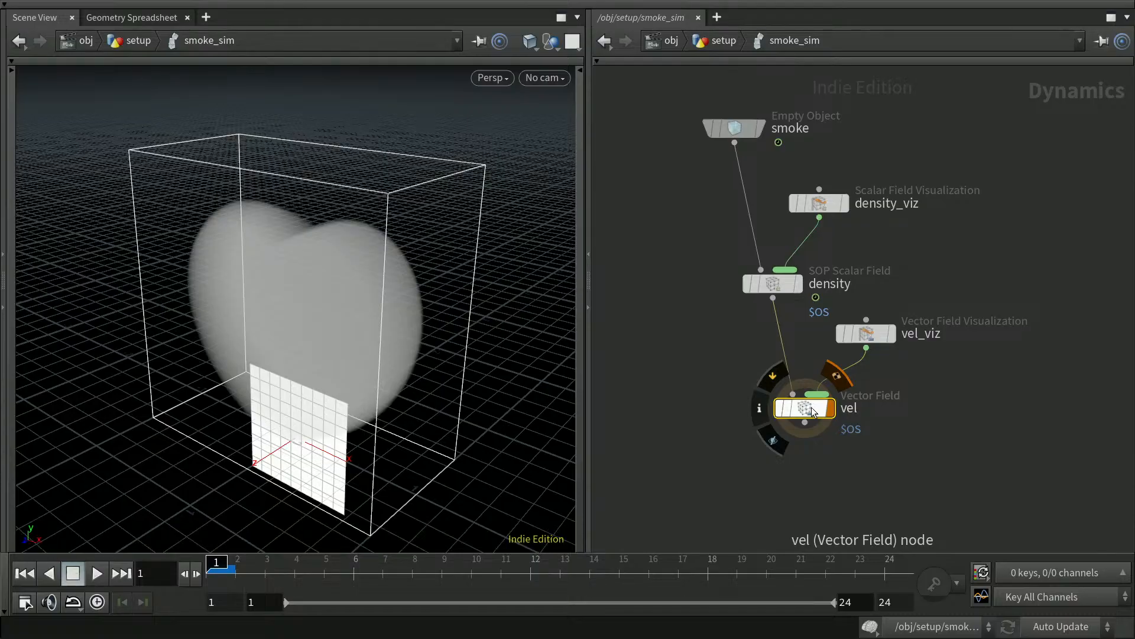
key(p)
drag(1041, 174, 1013, 174)
text(ch()
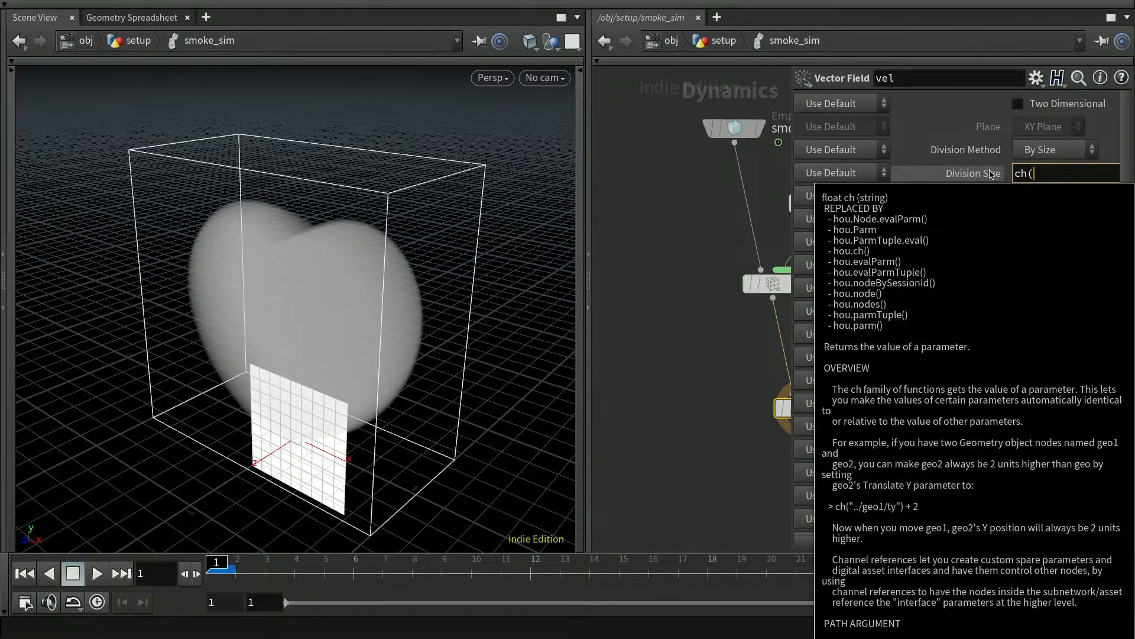
text(")
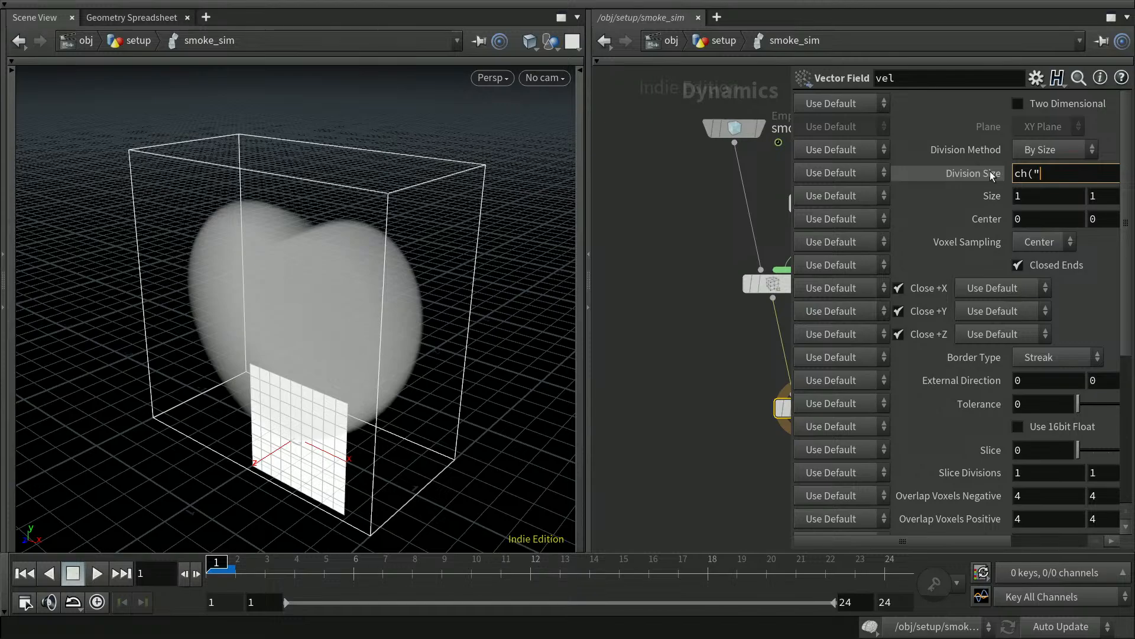
text(..".0)
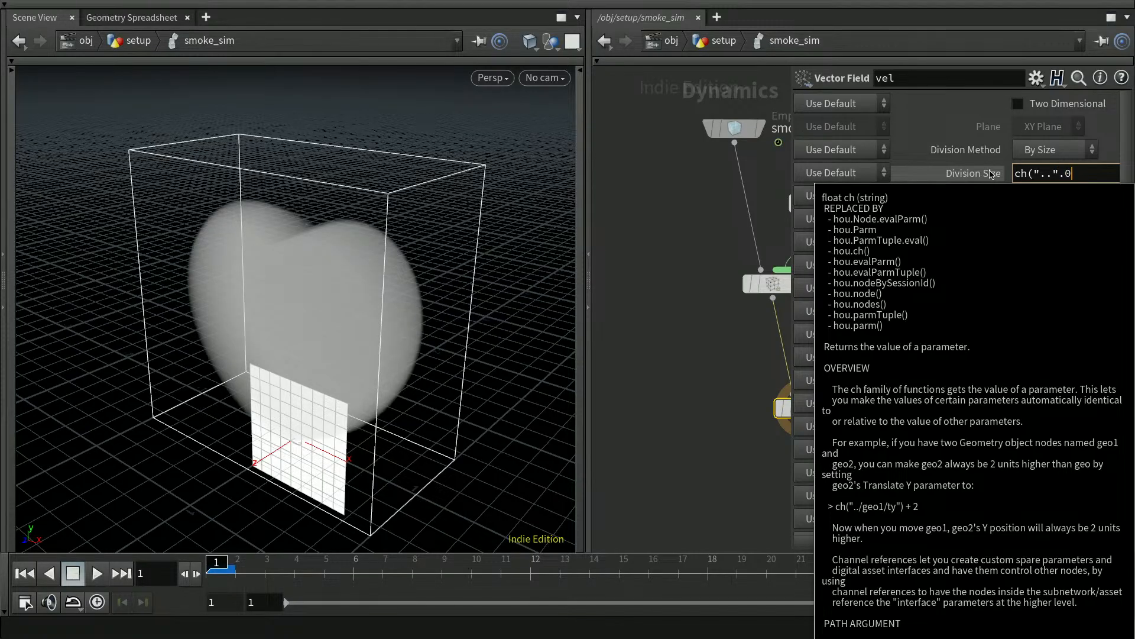
key(BackSpace)
key(BackSpace)
key(BackSpace)
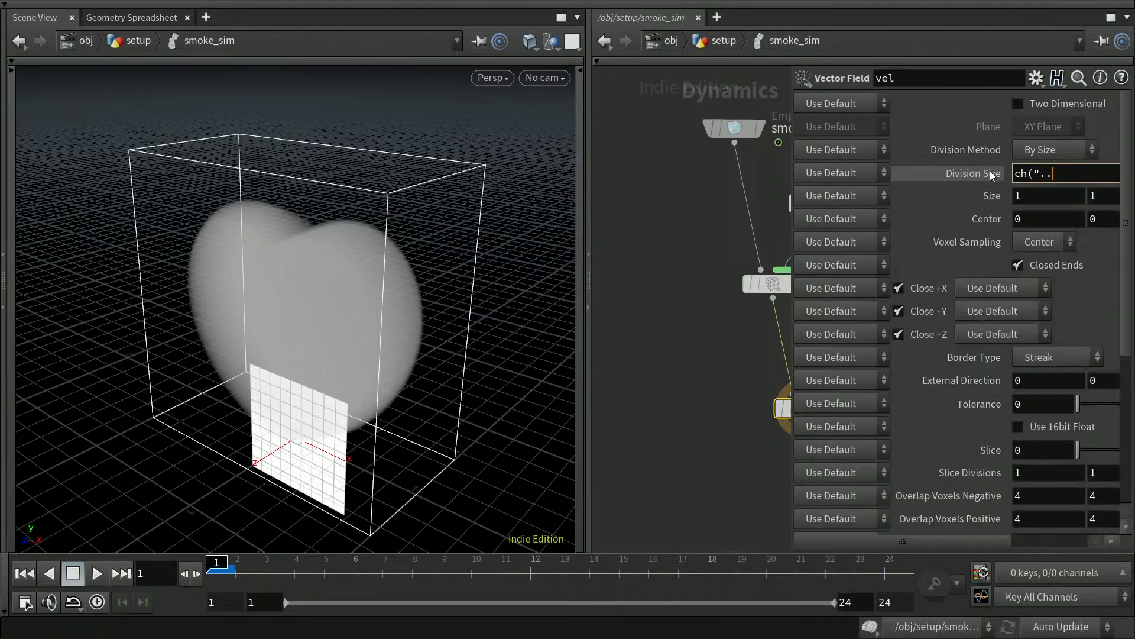
text(/div)
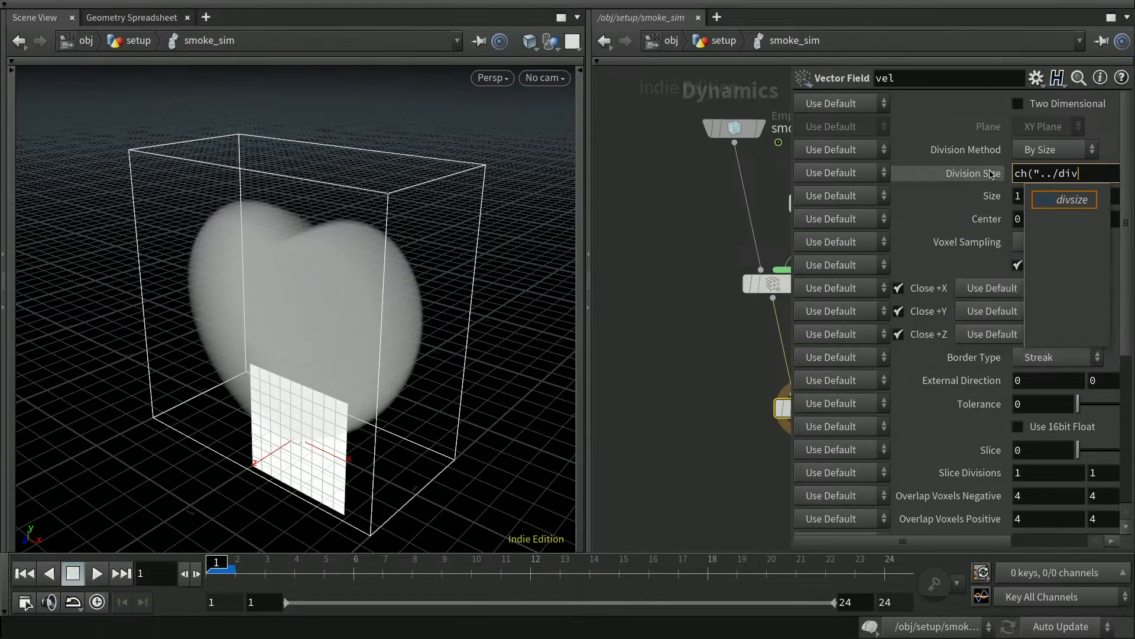
key(Tab)
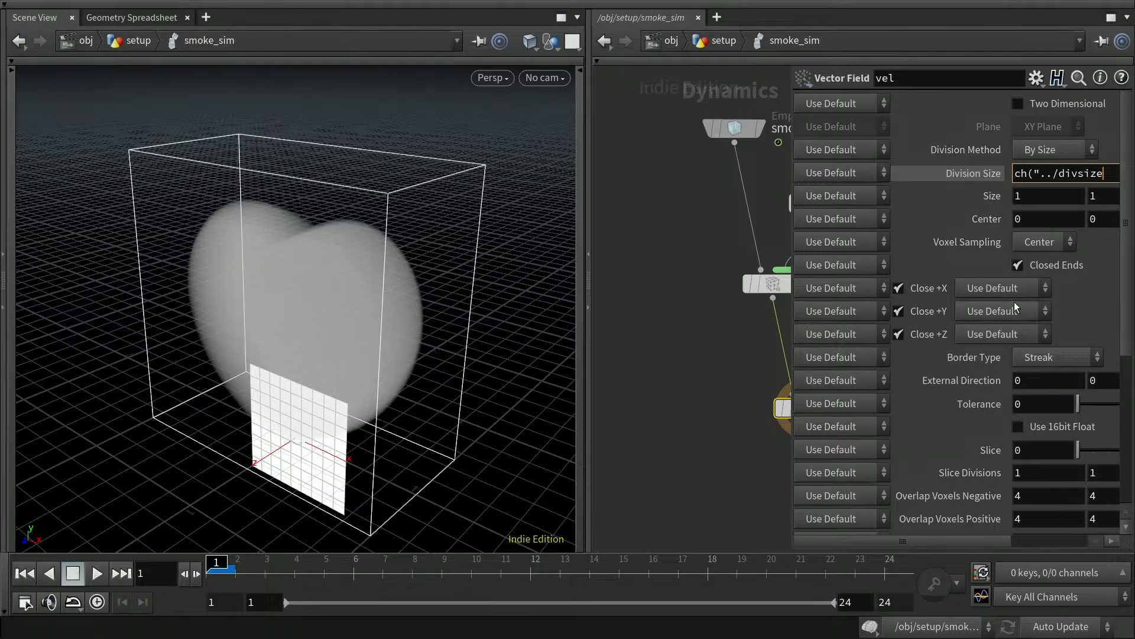
text(")
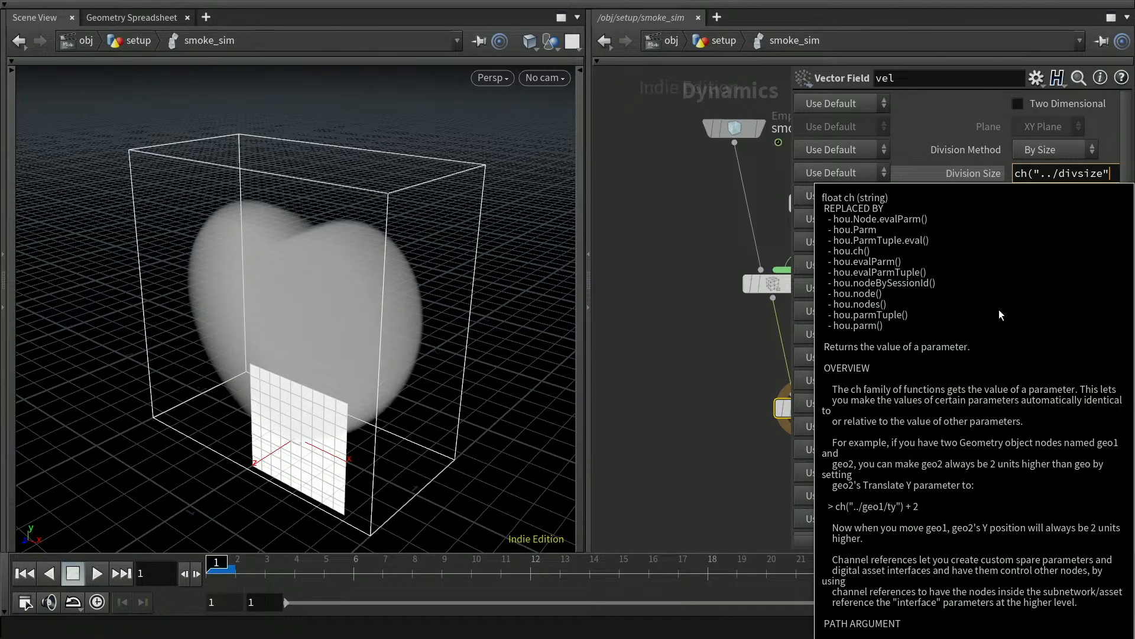
text())
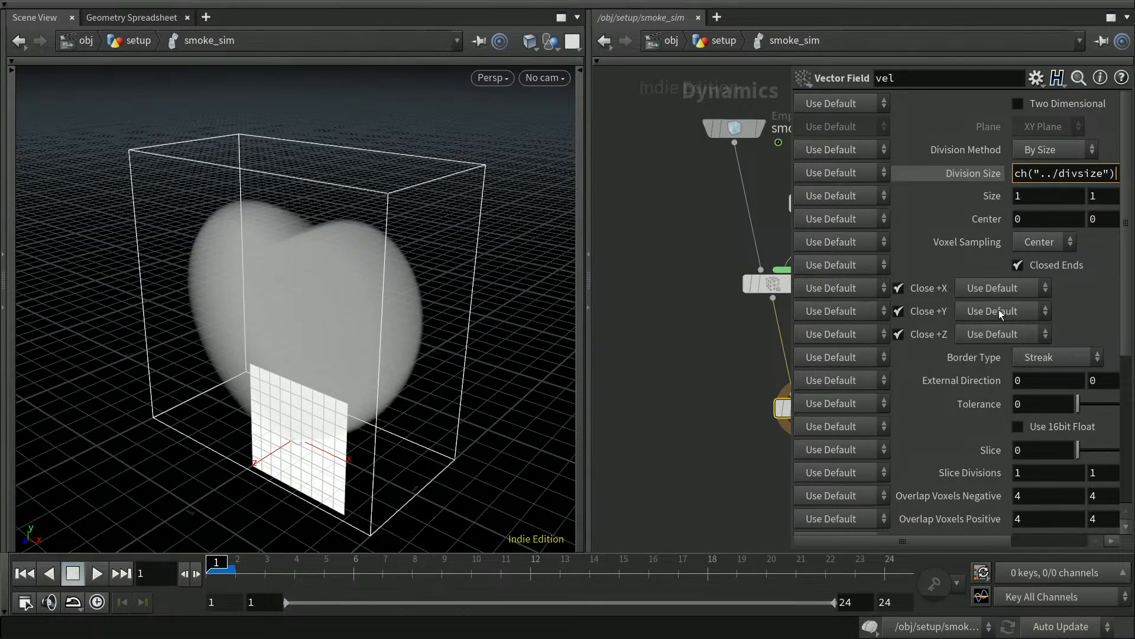
key(Return)
click(970, 172)
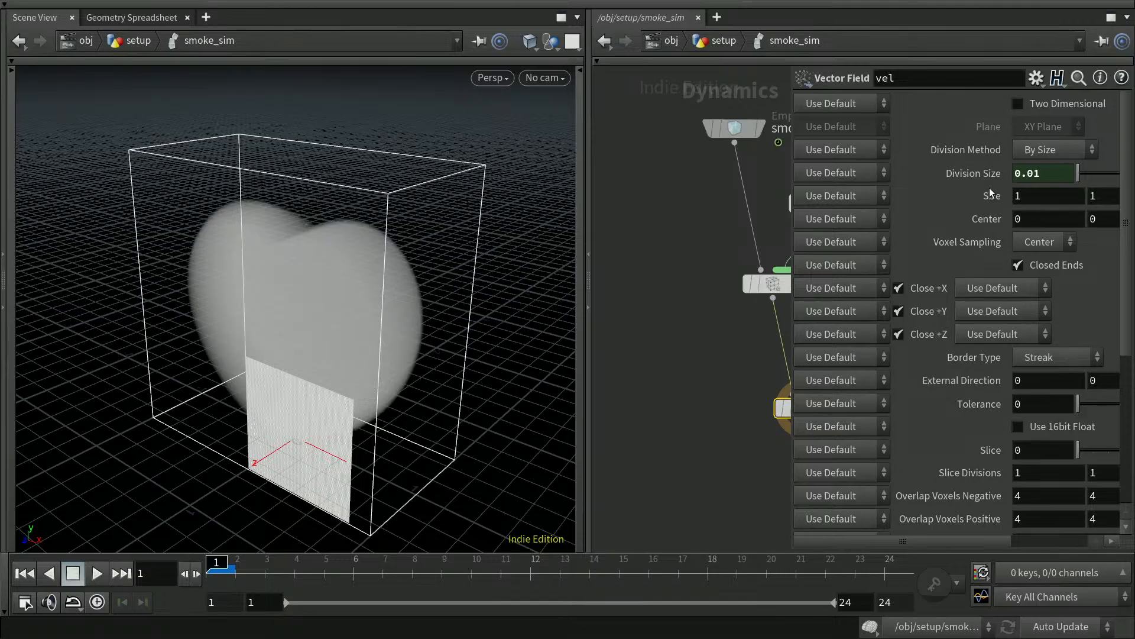
Set the first Size component to ch("../sizex").
double_click(1026, 196)
text(ch()
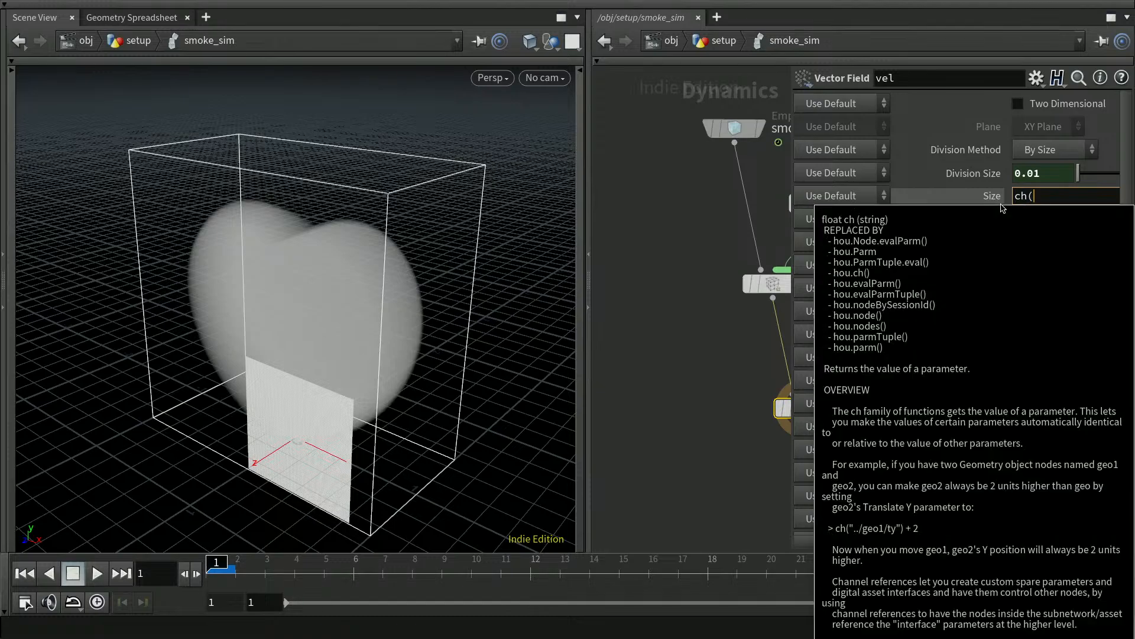
text("..)
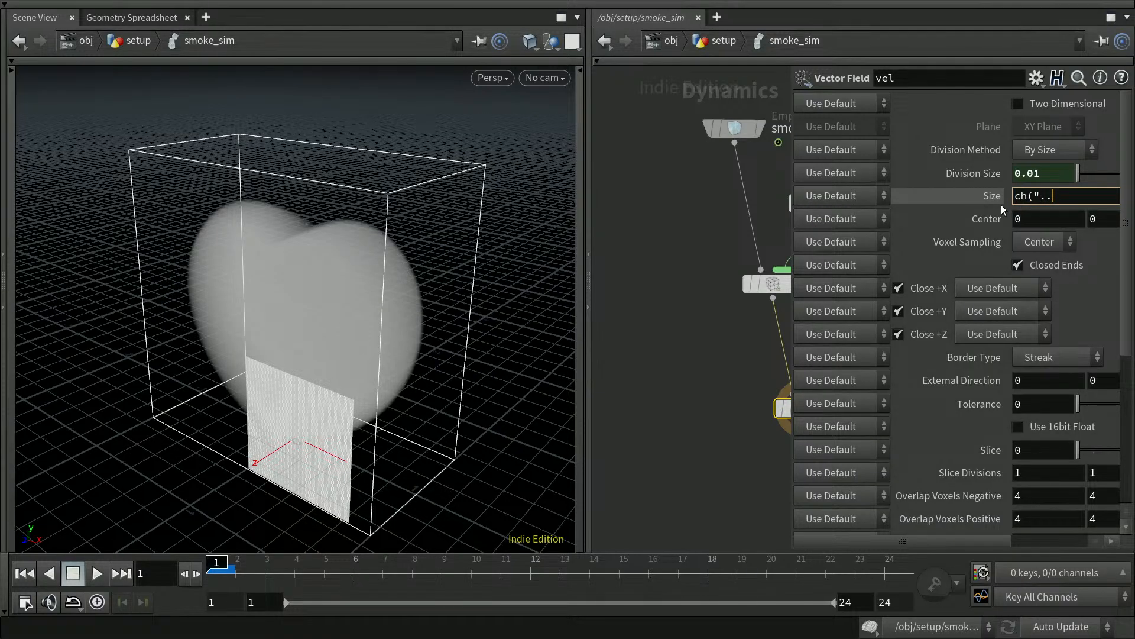
text(/si)
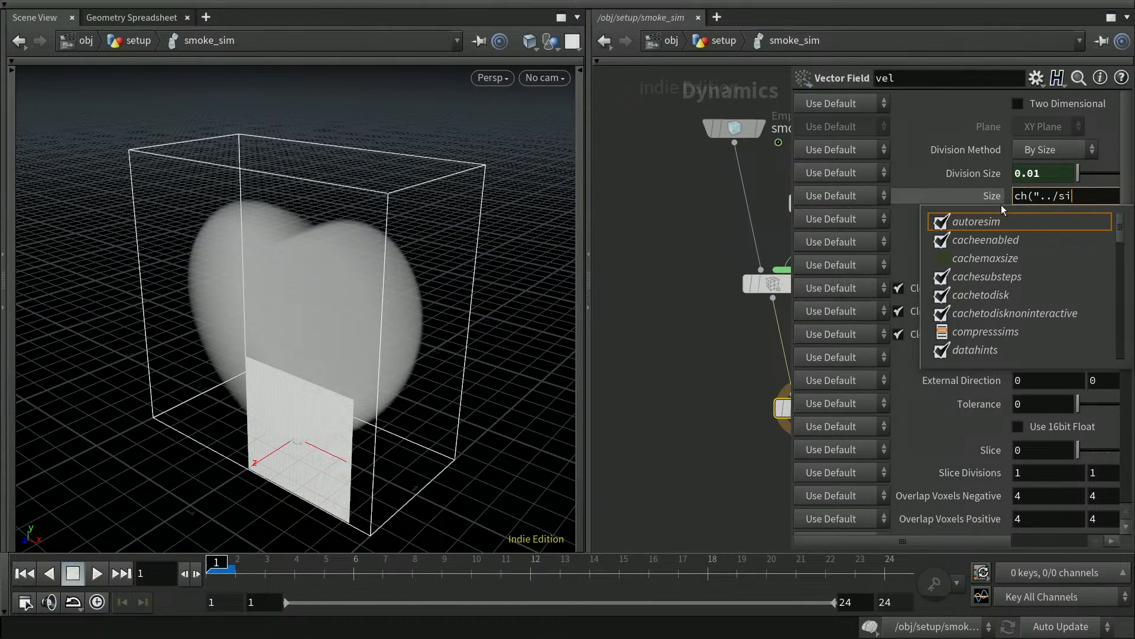
text(zex")))
key(BackSpace)
key(shift+Left)
key(shift+Left)
key(shift+Left)
key(shift+Left)
key(shift+Left)
key(shift+Left)
key(shift+Left)
key(shift+Left)
key(shift+Left)
key(shift+Left)
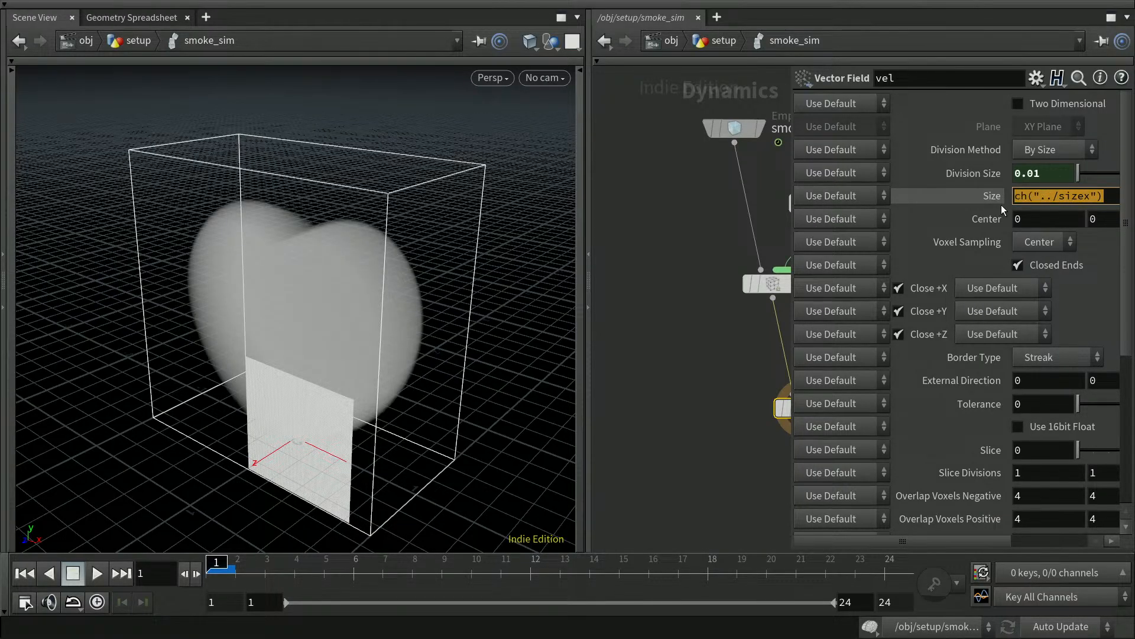
key(Return)
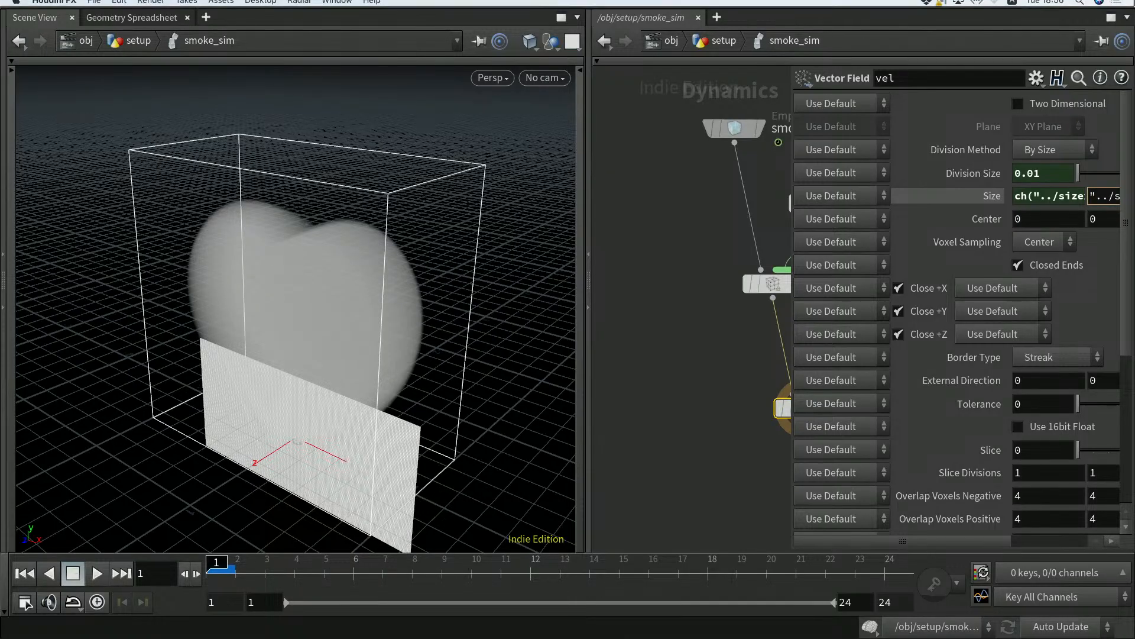
Set Size Y and Z to ch("../sizey") and ch("../sizez"), evaluating to 2, 2, 1.
click(1067, 199)
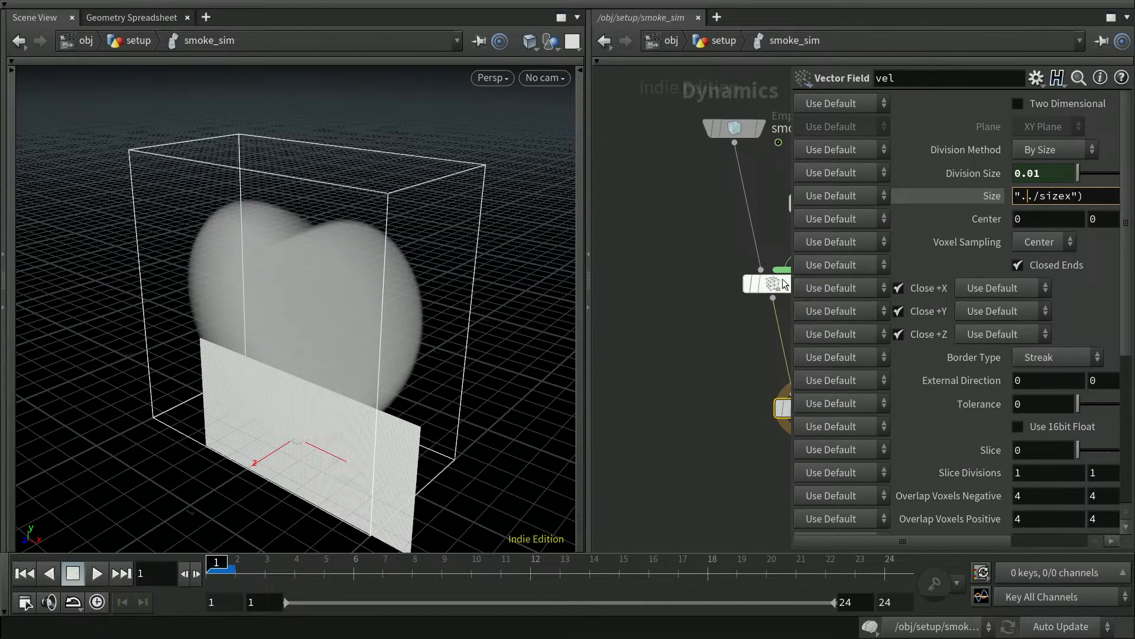
drag(789, 340, 654, 339)
click(1027, 197)
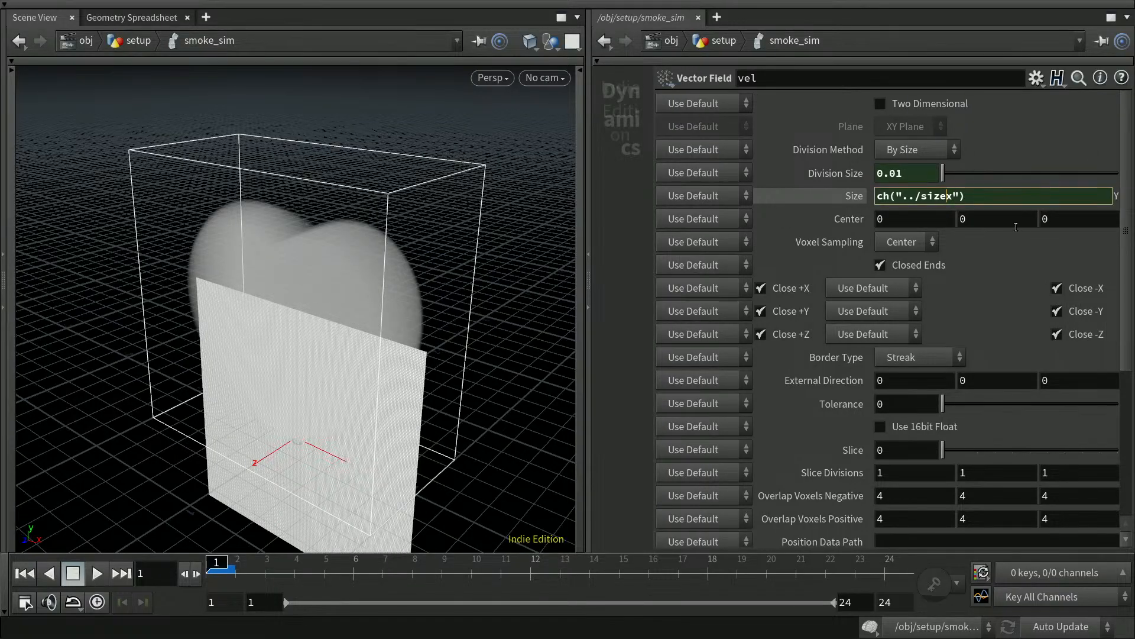
key(BackSpace)
text(y)
key(Tab)
text(ch("../sizex"))
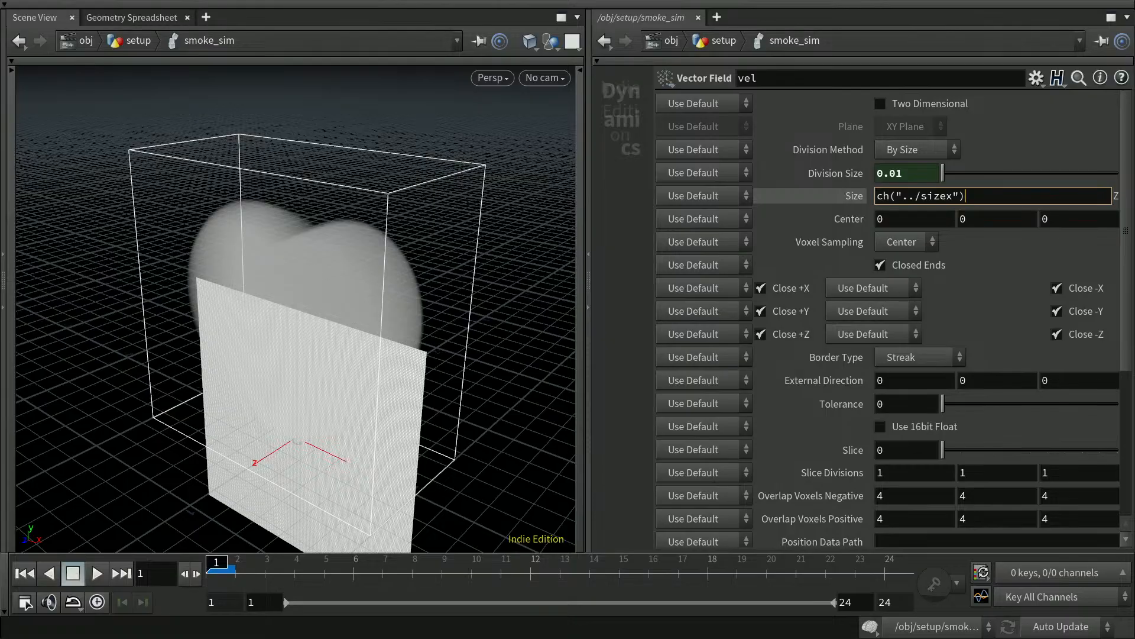
key(Left)
key(Left)
key(shift+Left)
text(z)
key(Return)
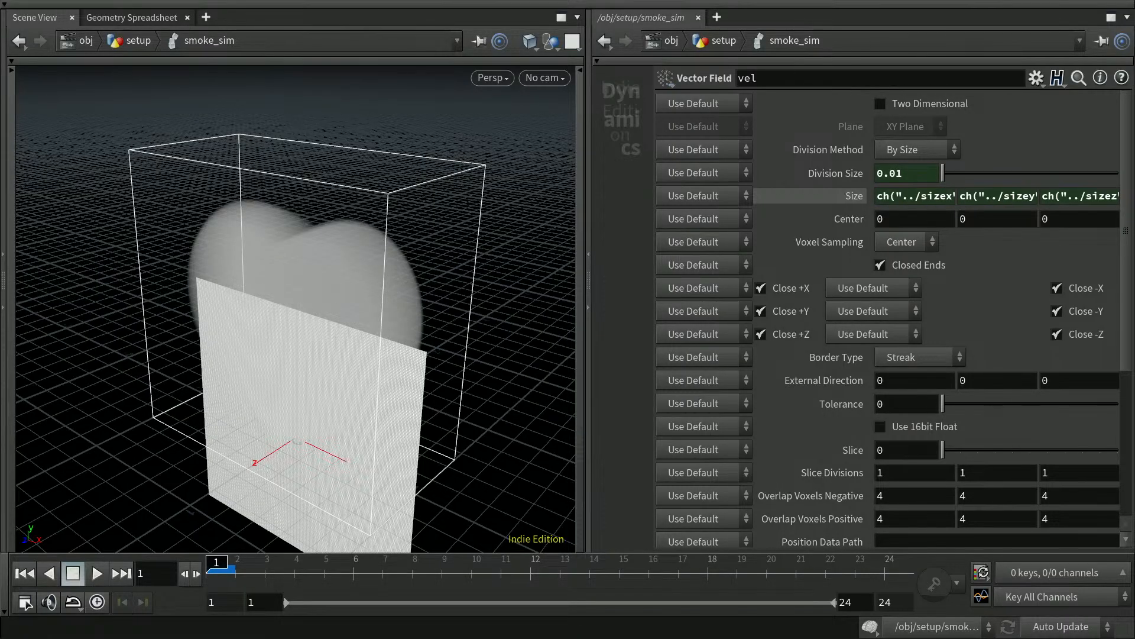
click(857, 197)
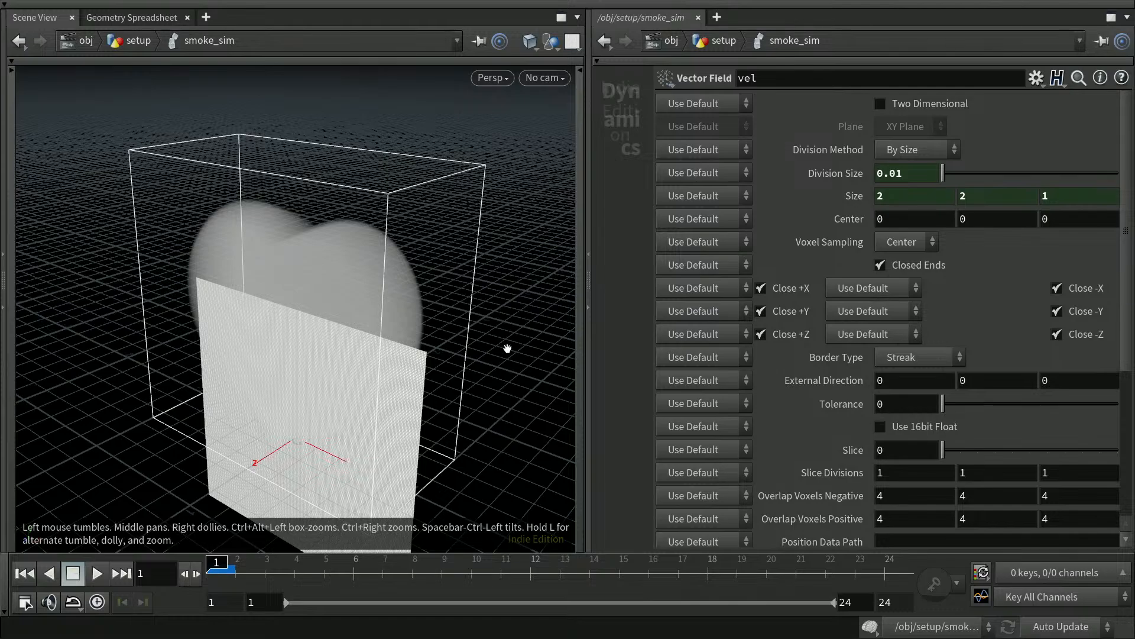
Set vel's Center X to the expression ch("../tx").
click(879, 218)
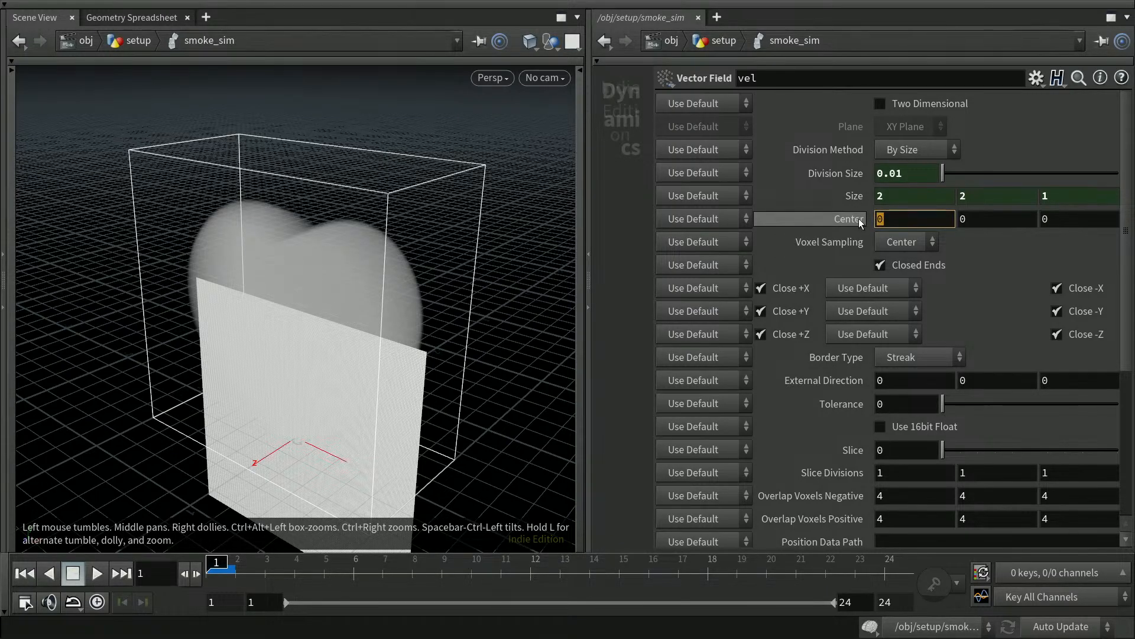
text(ch()
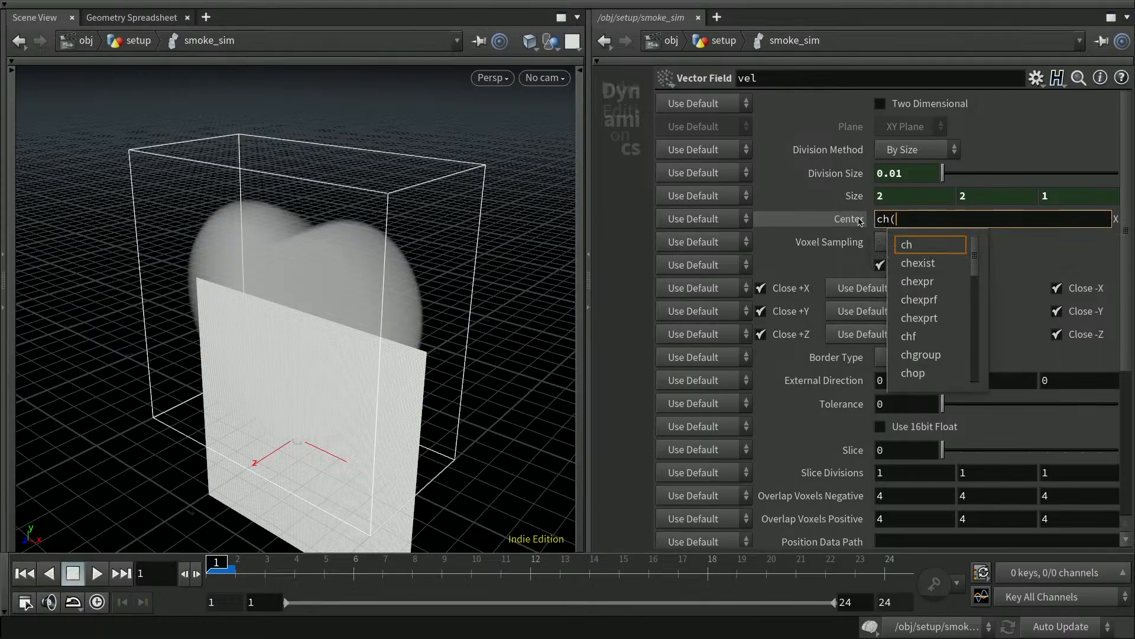
text("..)
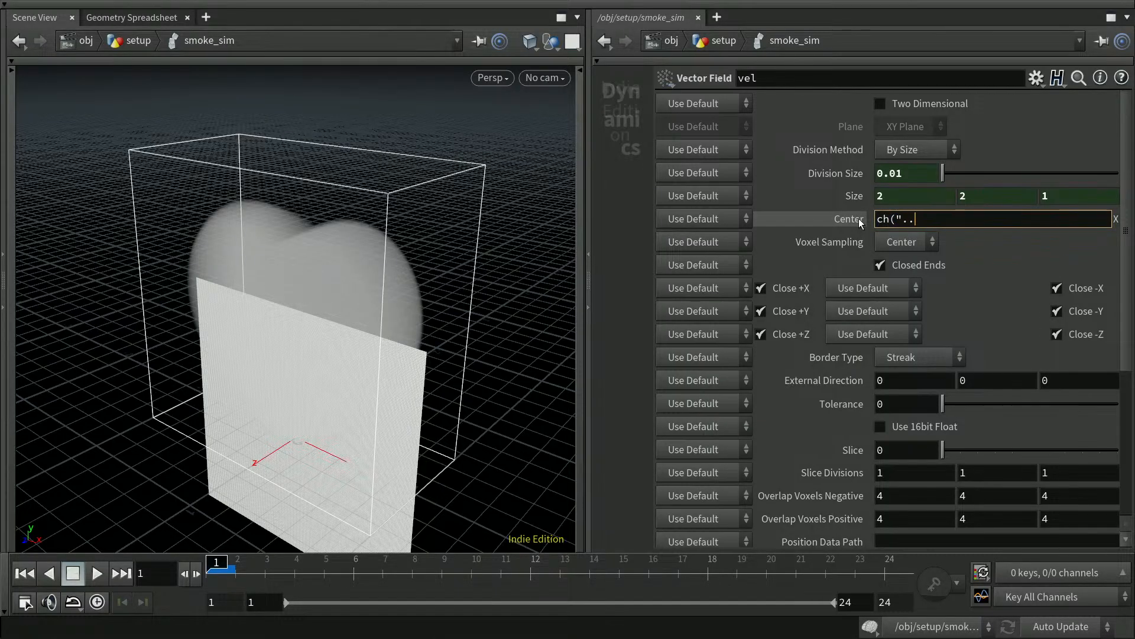
text(/tx)
text("))
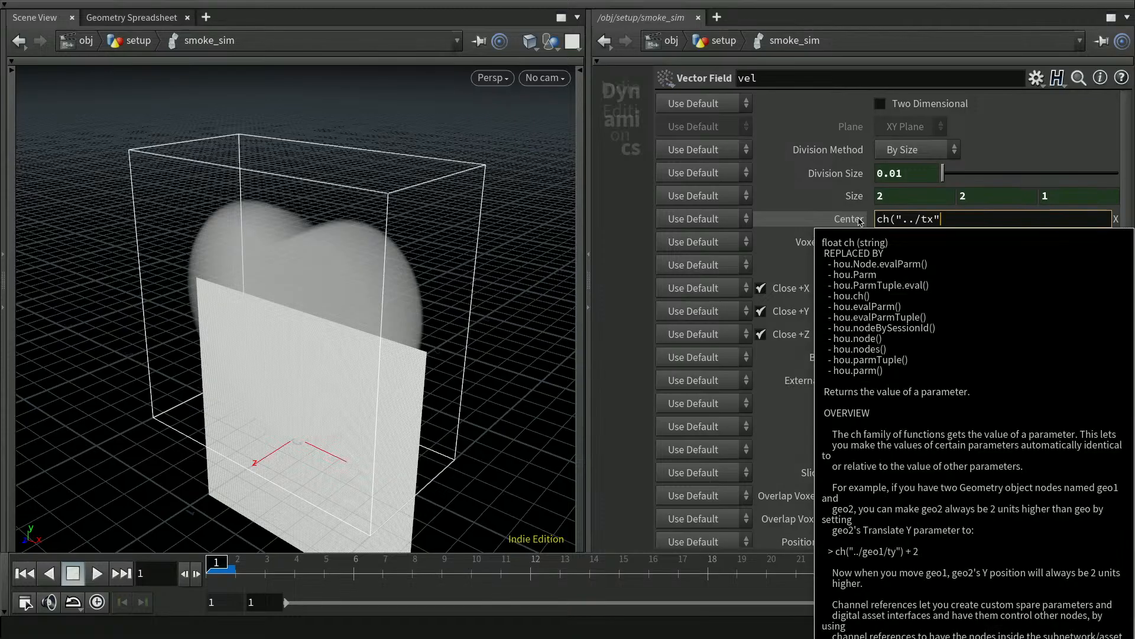
key(shift+Left)
key(shift+Left)
key(shift+Left)
key(shift+Left)
key(shift+Left)
key(shift+Left)
key(shift+Left)
key(shift+Left)
key(shift+Left)
key(shift+Left)
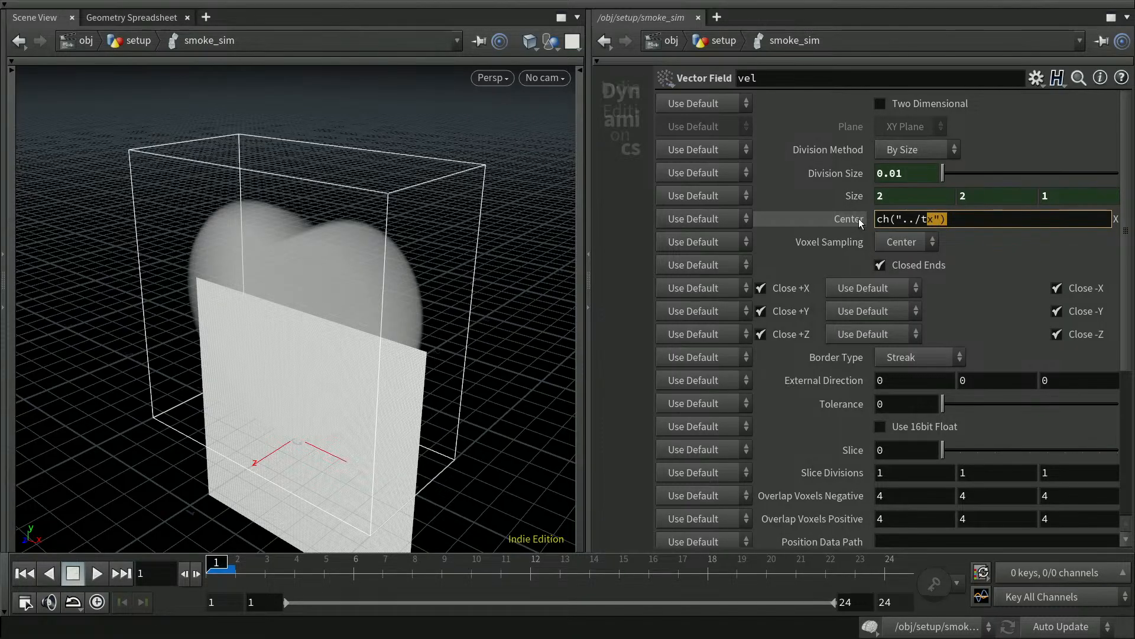
key(ctrl+c)
Set Center Y and Z to ch("../ty") and ch("../tz"), evaluating to 0, 1, 0.
key(Tab)
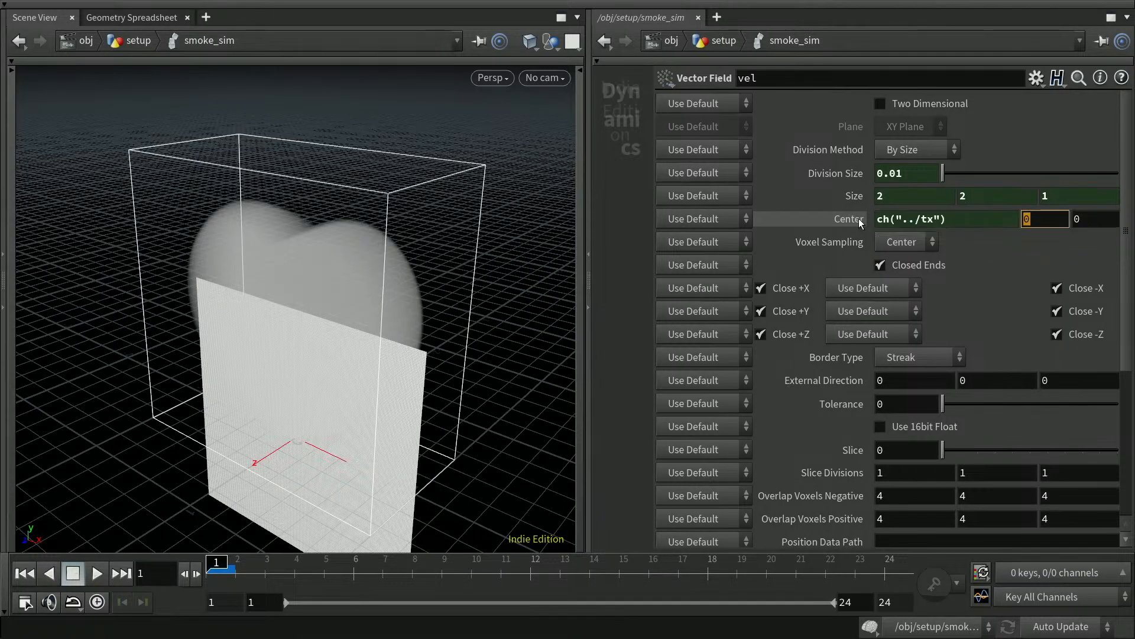
key(ctrl+v)
key(shift+Left)
text(y)
key(Tab)
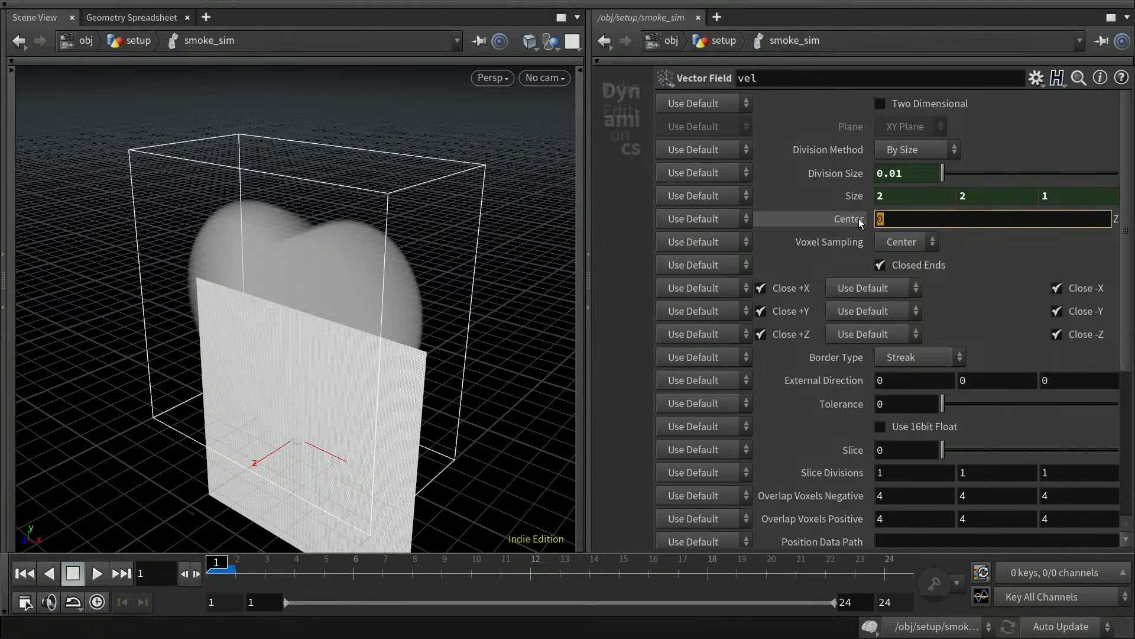
key(ctrl+v)
key(shift+Left)
text(z)
key(Return)
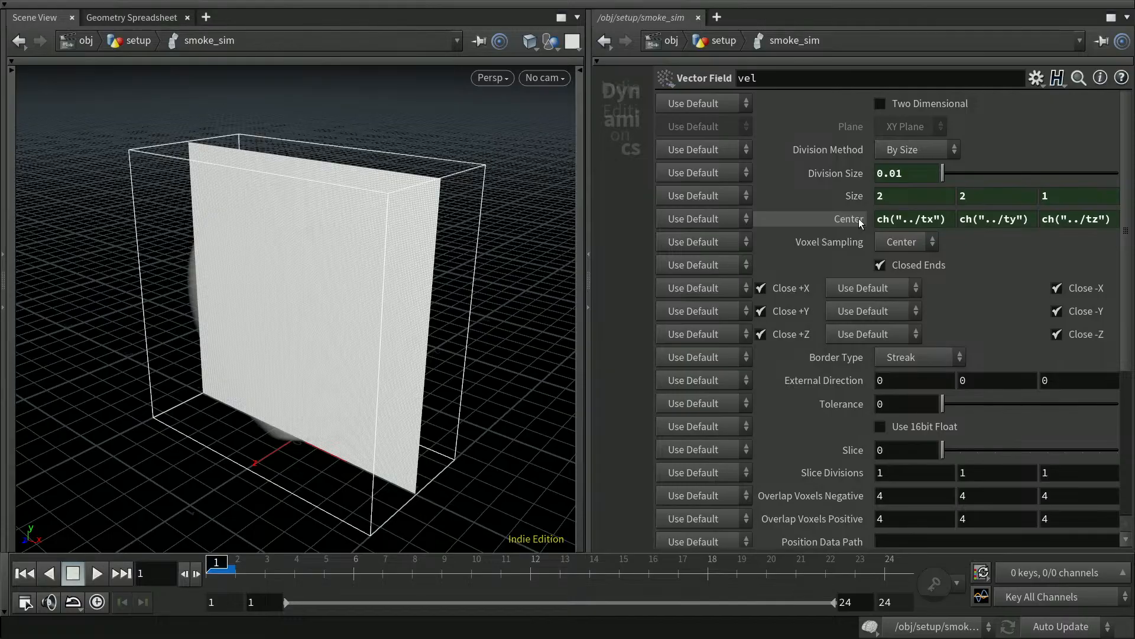
click(847, 219)
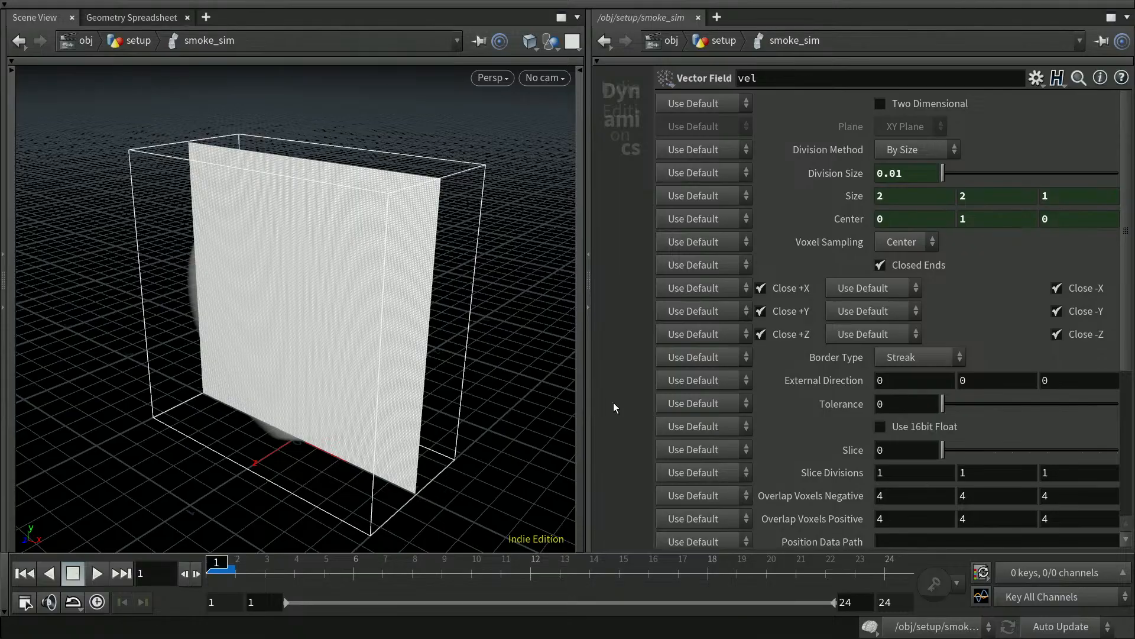
Hide the parameters and save the scene as houdini-17a.hiplc.
scroll(1128, 354, down, 4)
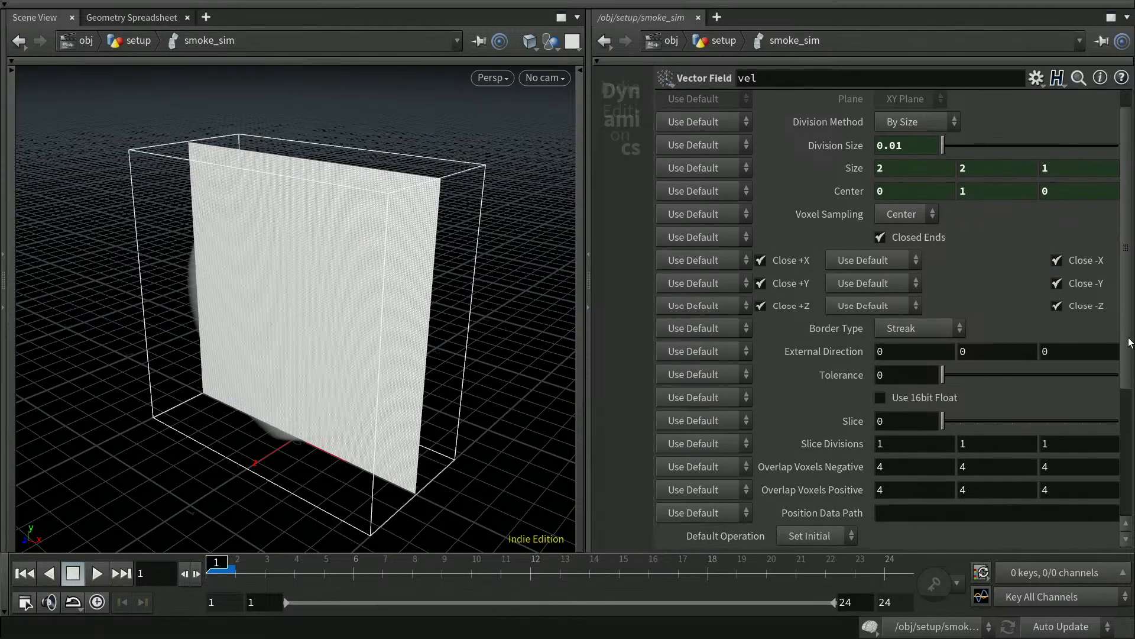
scroll(1128, 388, down, 5)
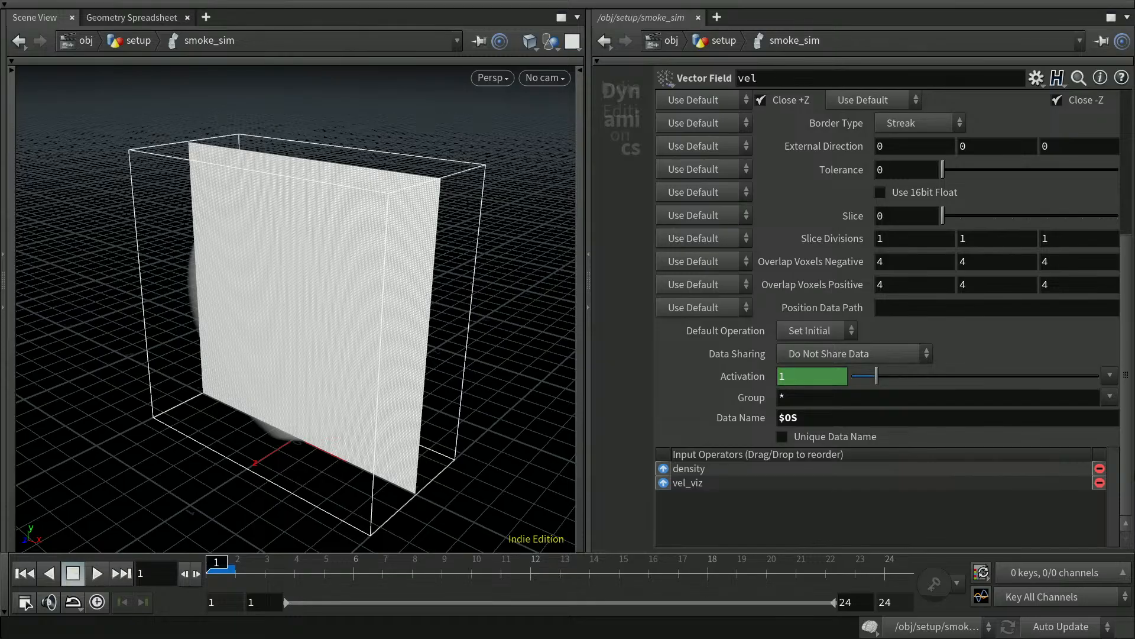
scroll(893, 319, up, 9)
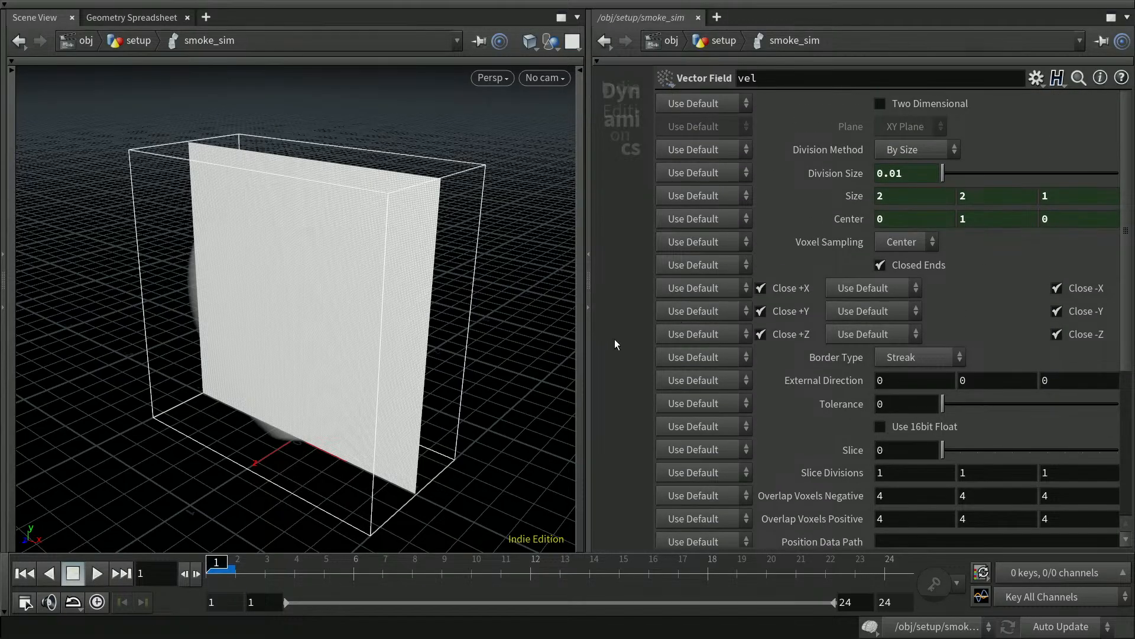
key(p)
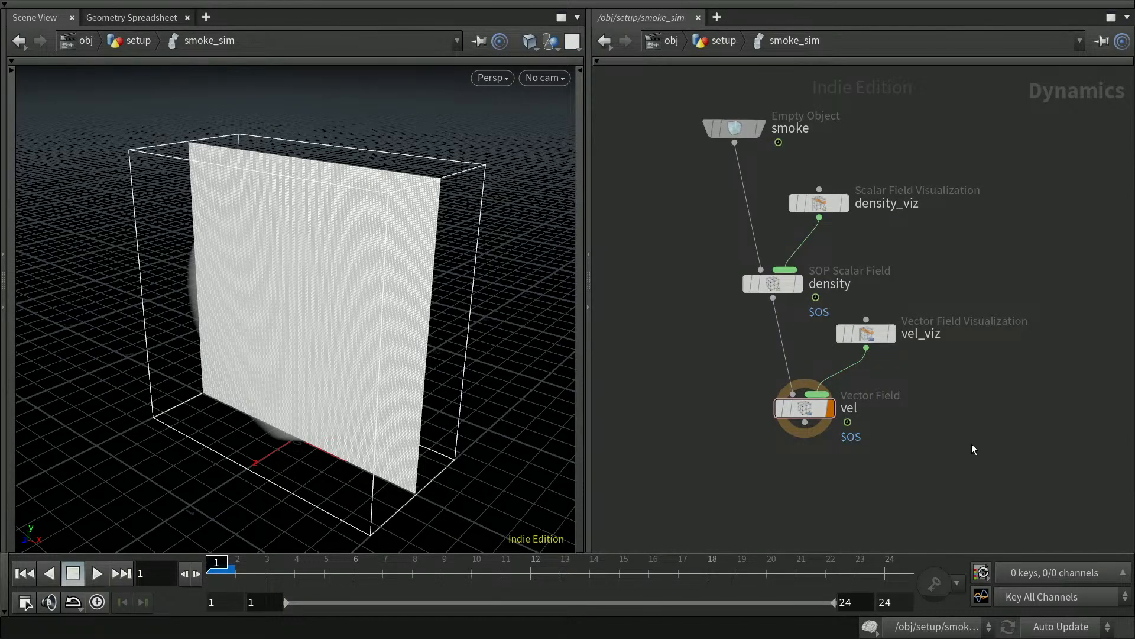
key(ctrl+s)
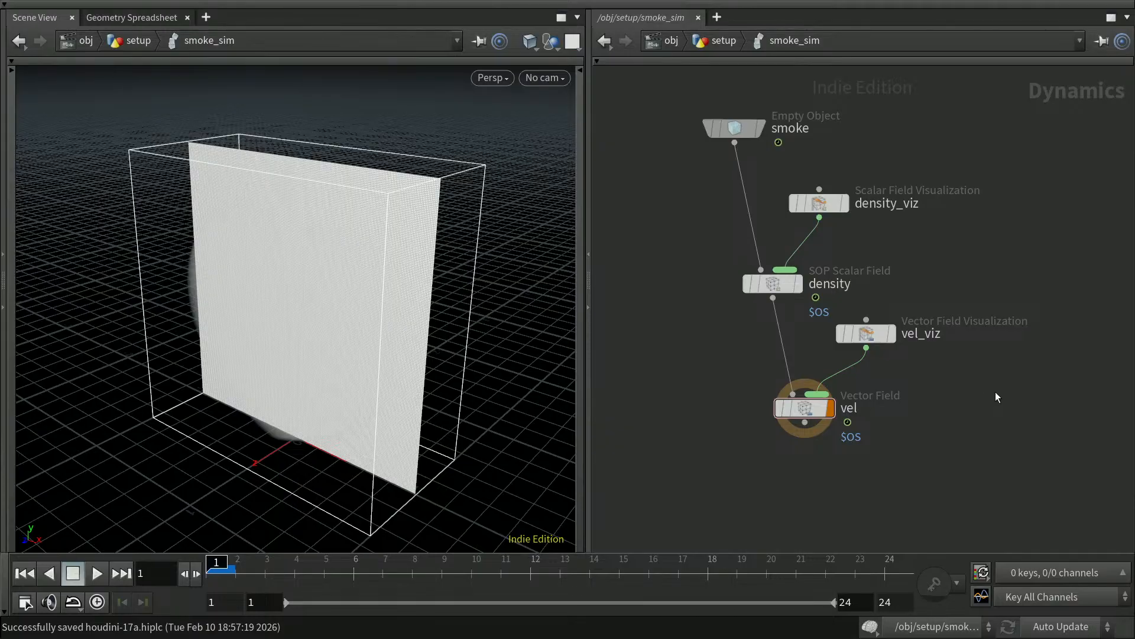
mouse_move(834, 342)
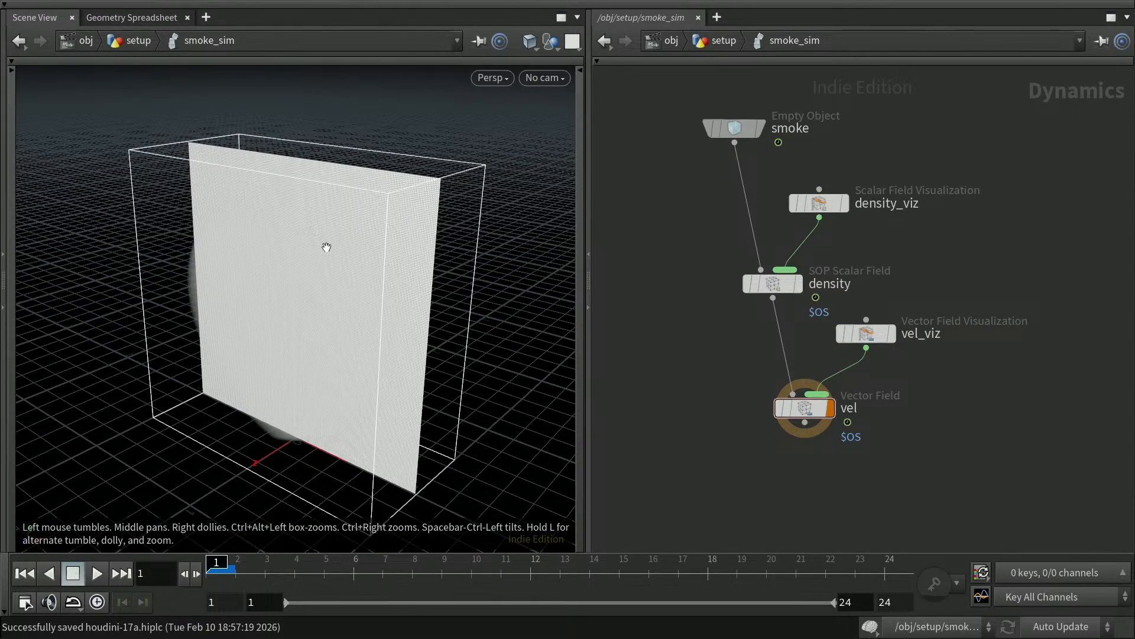
Set vel_viz's Visualization Type to Speed, leaving Visualization Mode at Infra-Red.
click(879, 340)
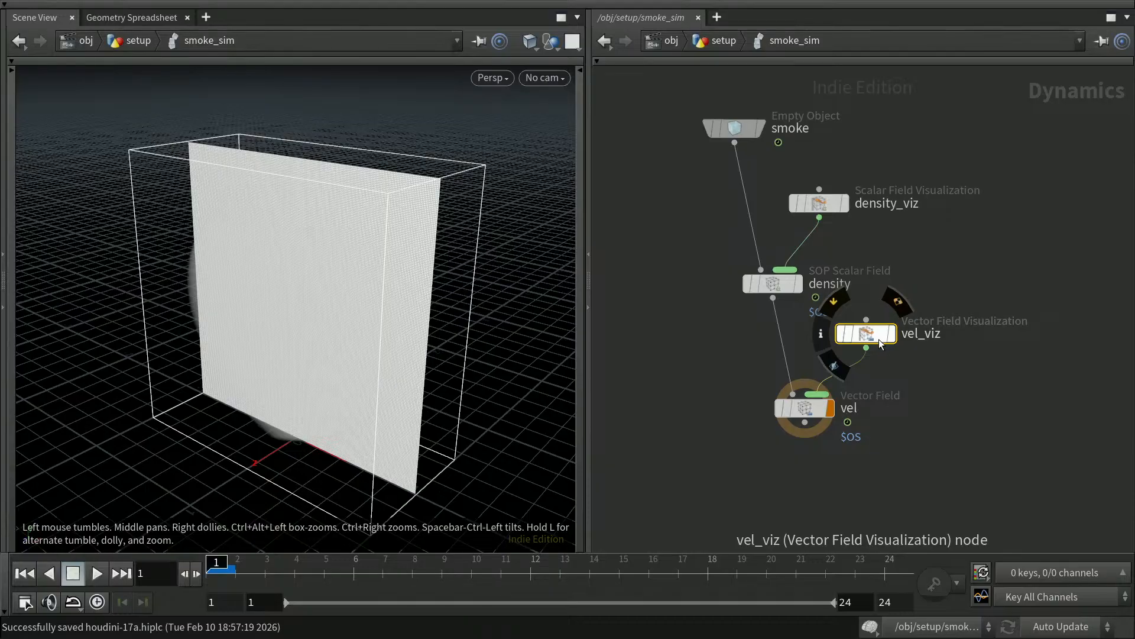
key(p)
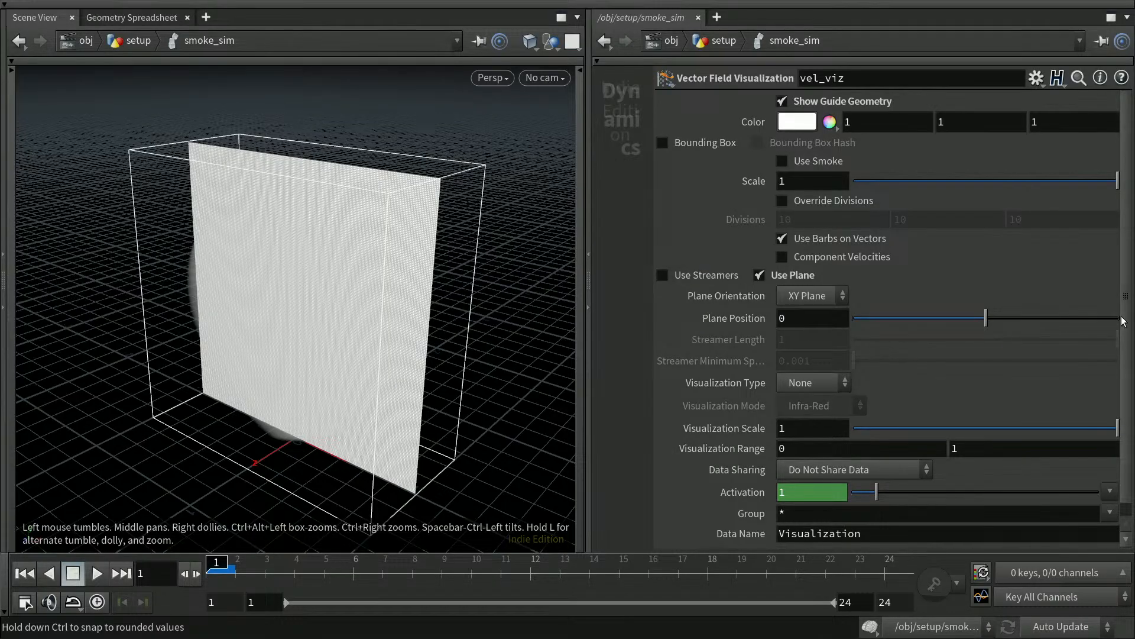
scroll(1126, 307, down, 1)
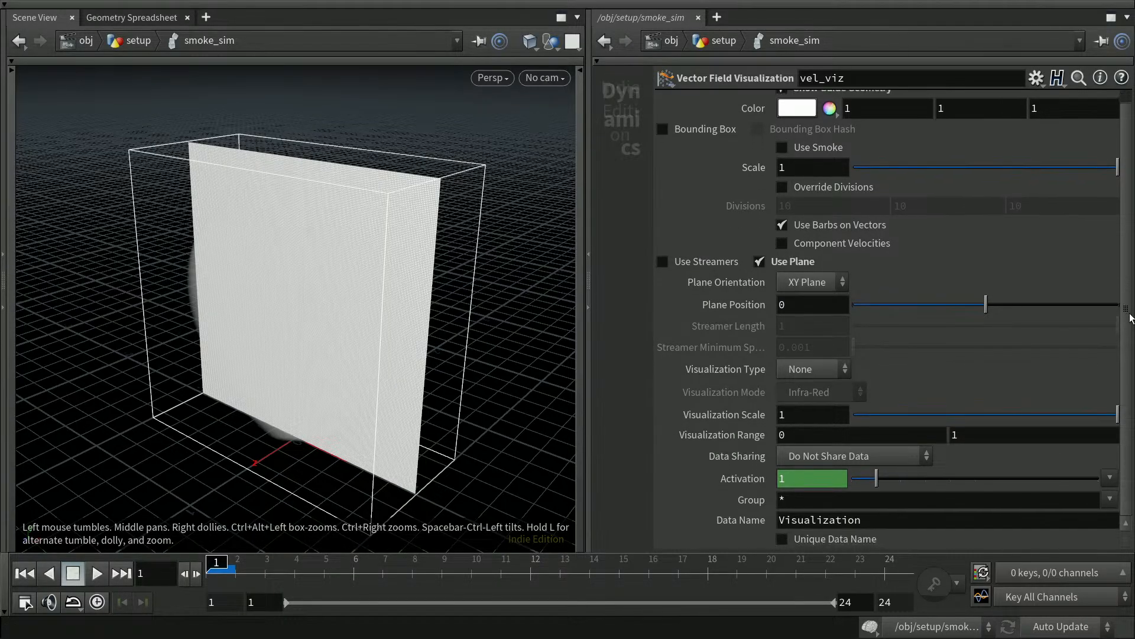
scroll(1129, 379, up, 1)
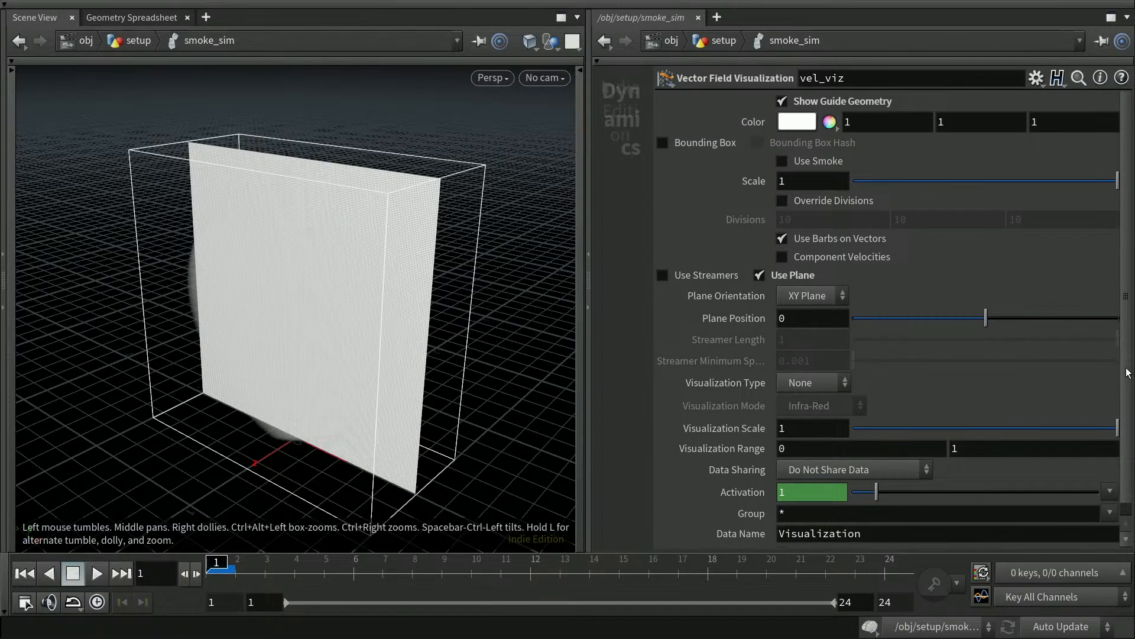
scroll(1127, 379, down, 1)
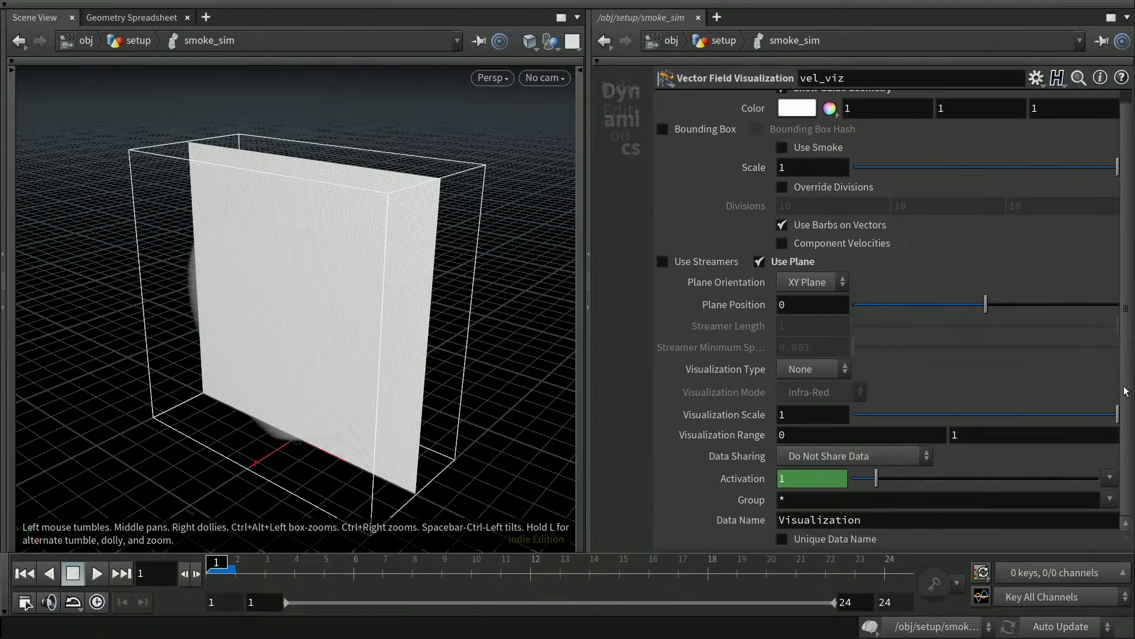
click(809, 371)
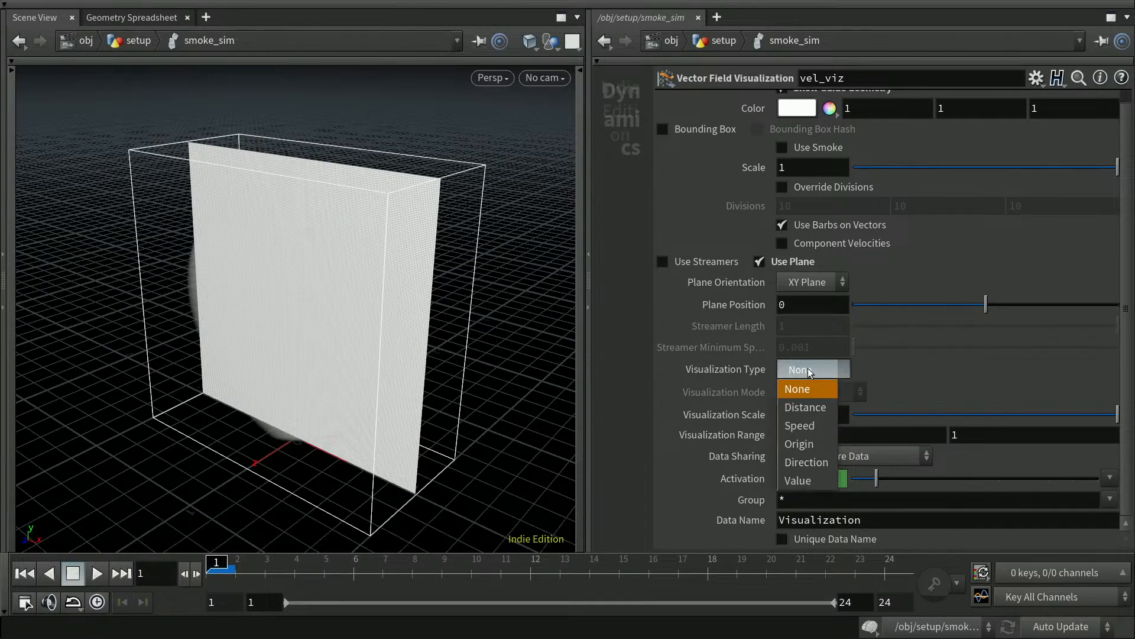
click(809, 426)
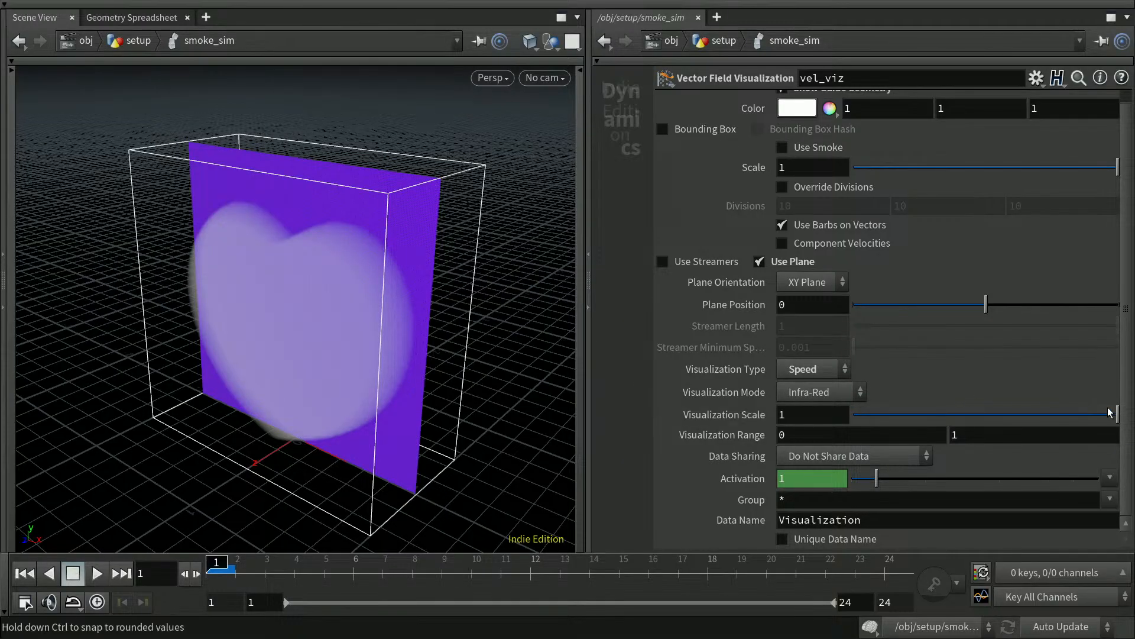
click(838, 393)
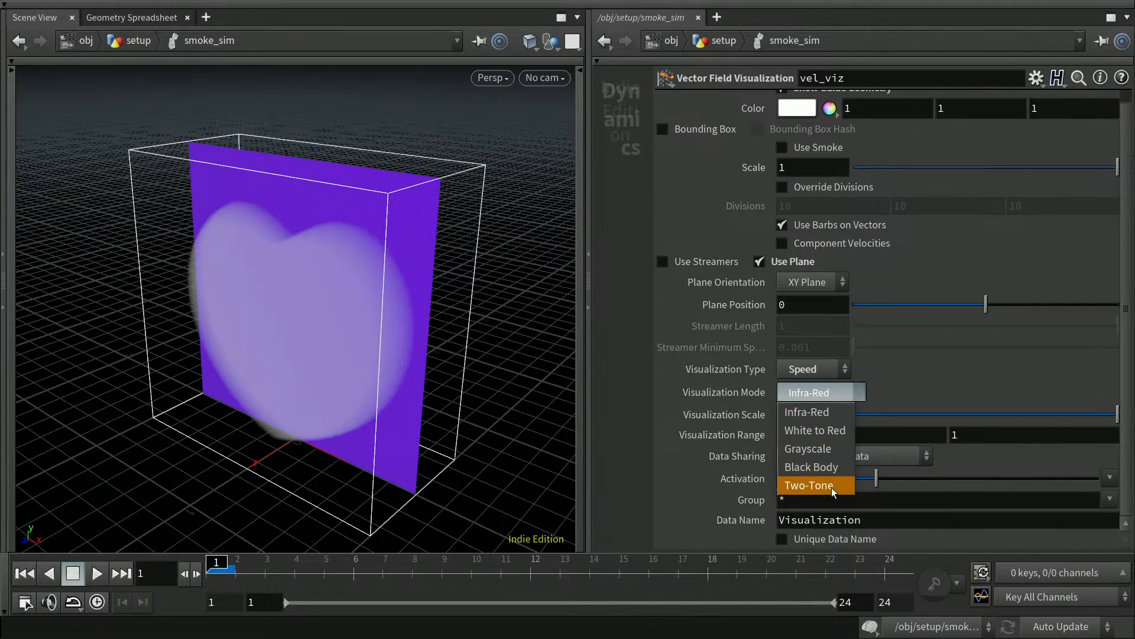
click(611, 396)
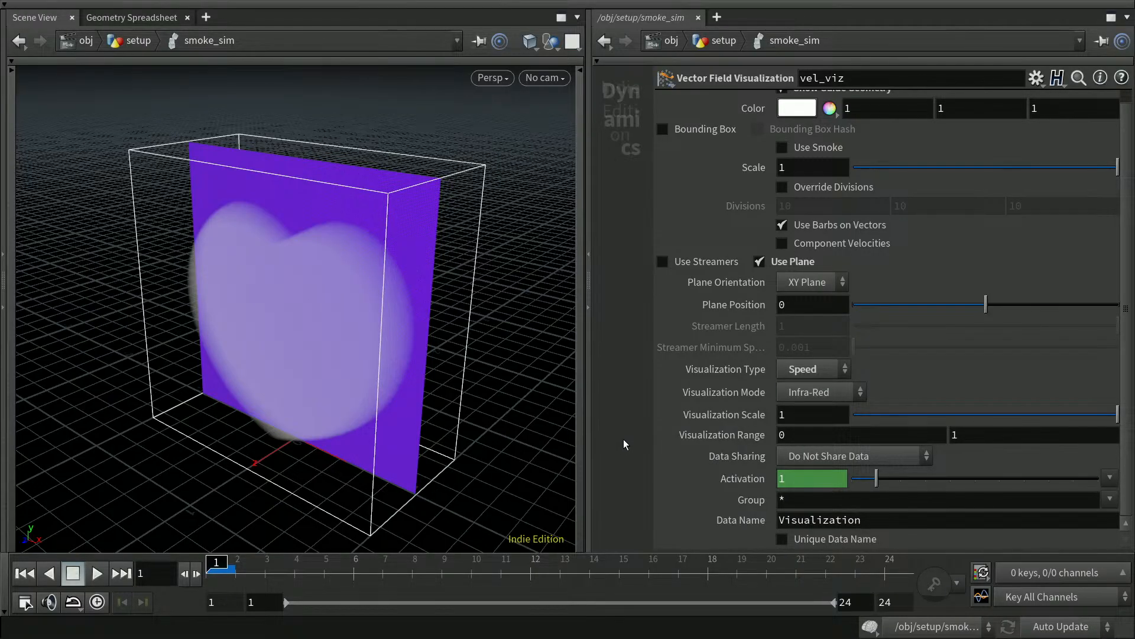
Hide the parameters, pan the network to bring the smoke node into view, and select vel.
key(p)
middle_drag(943, 467, 922, 412)
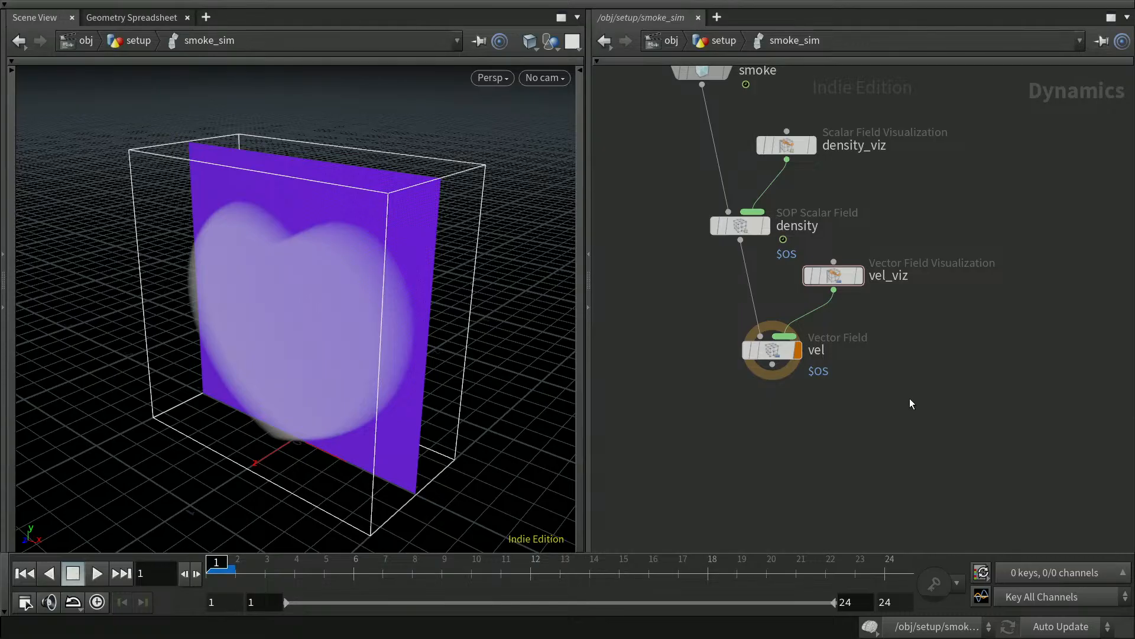
middle_drag(966, 375, 898, 419)
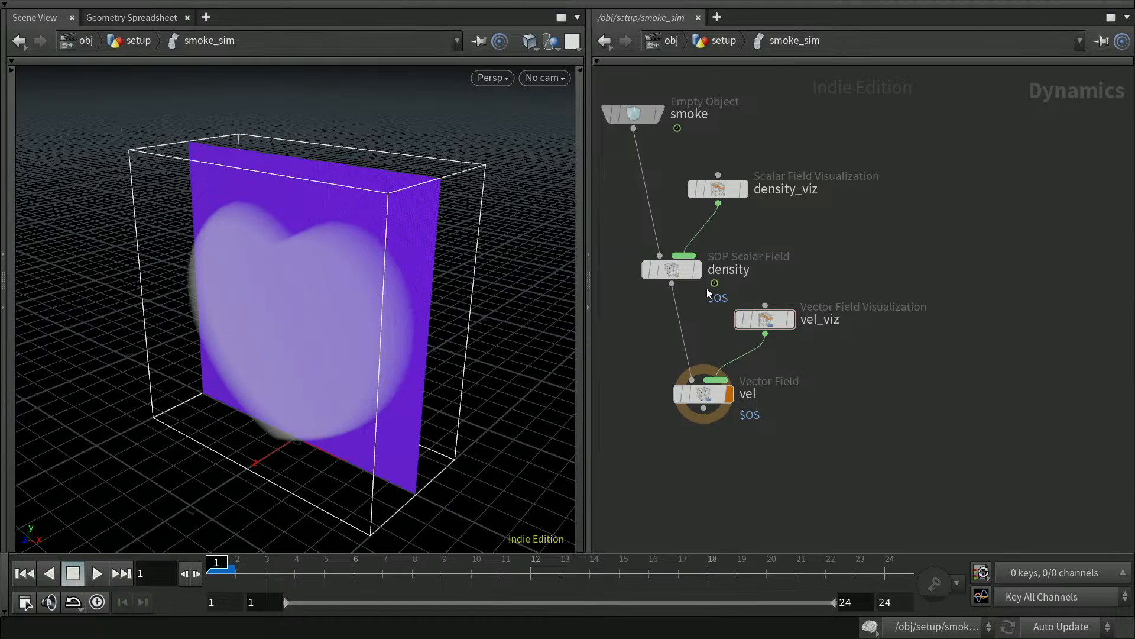
click(711, 392)
middle_drag(878, 413, 897, 385)
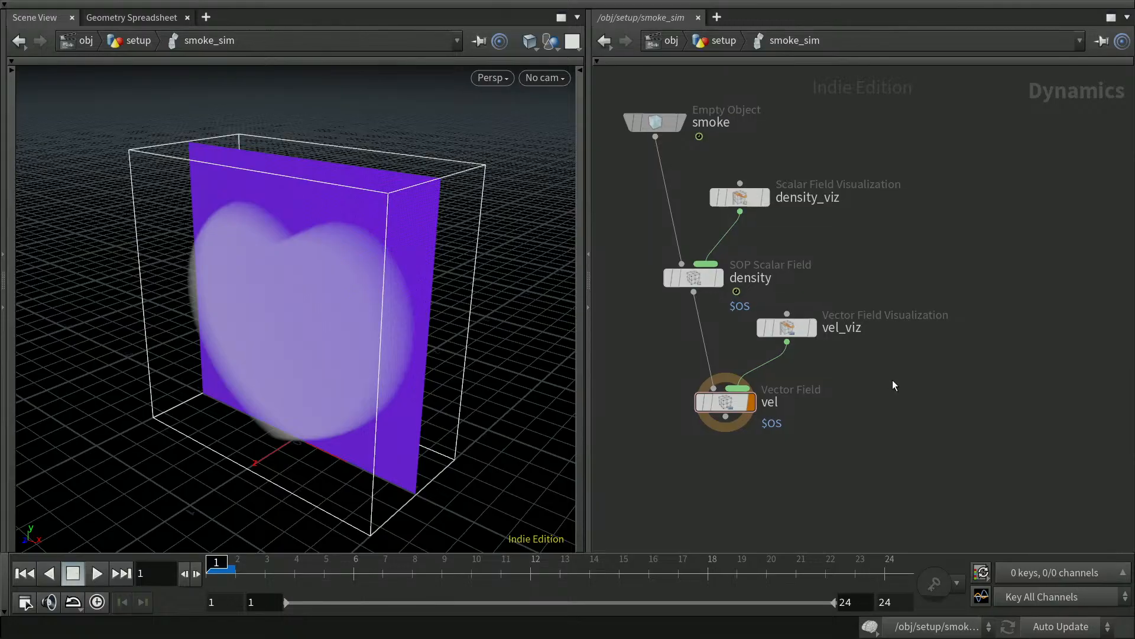
middle_drag(902, 442, 897, 407)
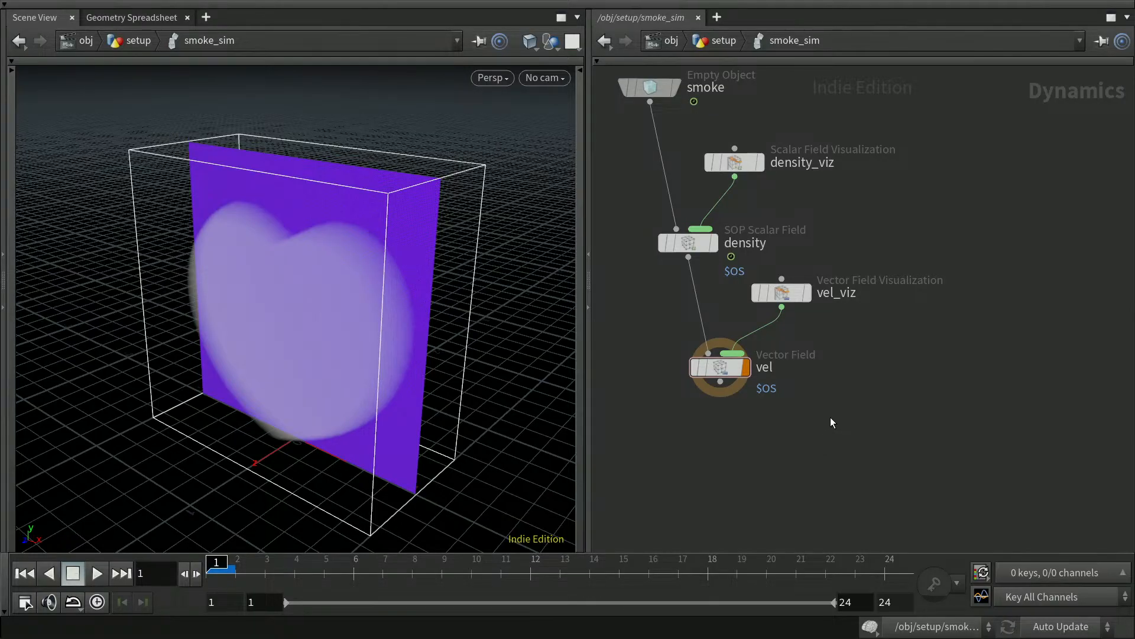
Add a Multiple Solver node below vel and wire vel into its input.
key(Tab)
text(mult)
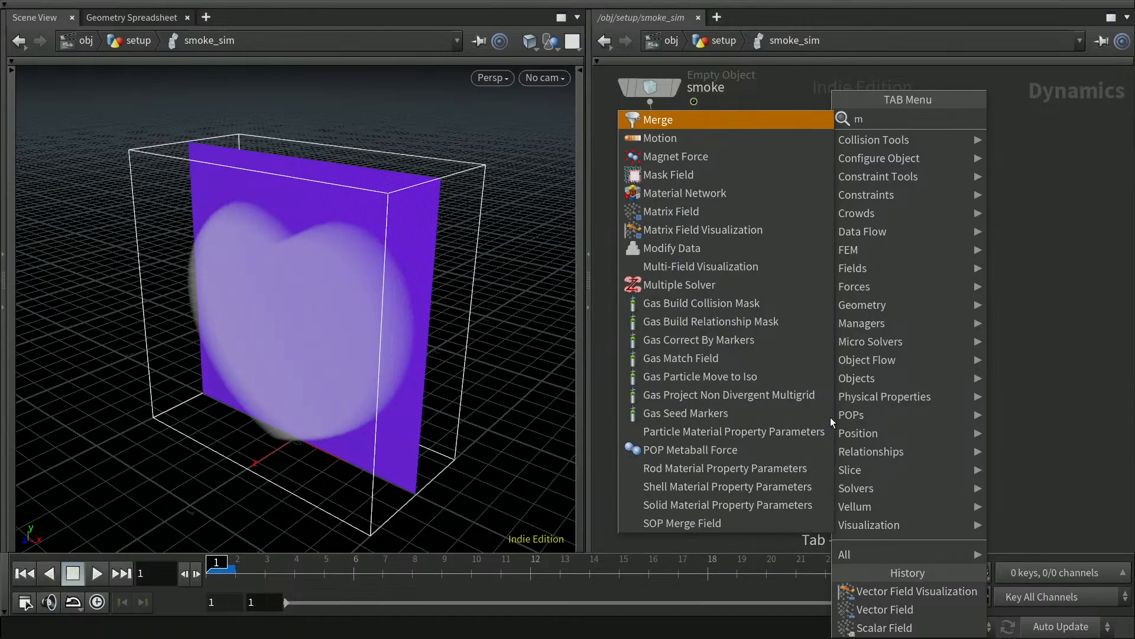
key(Down)
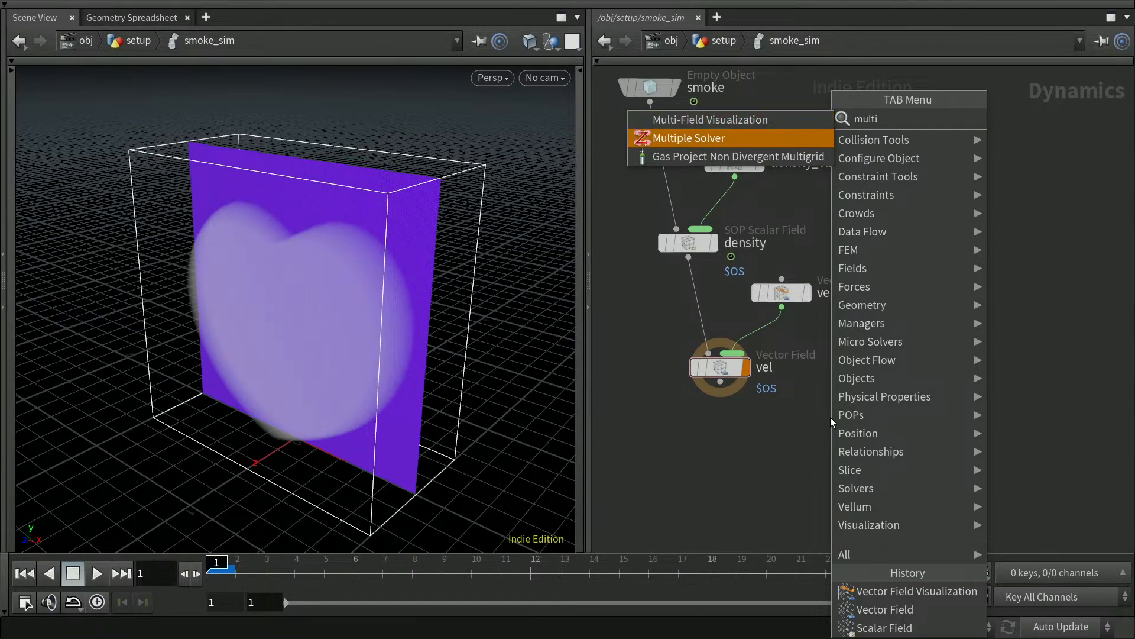
key(Return)
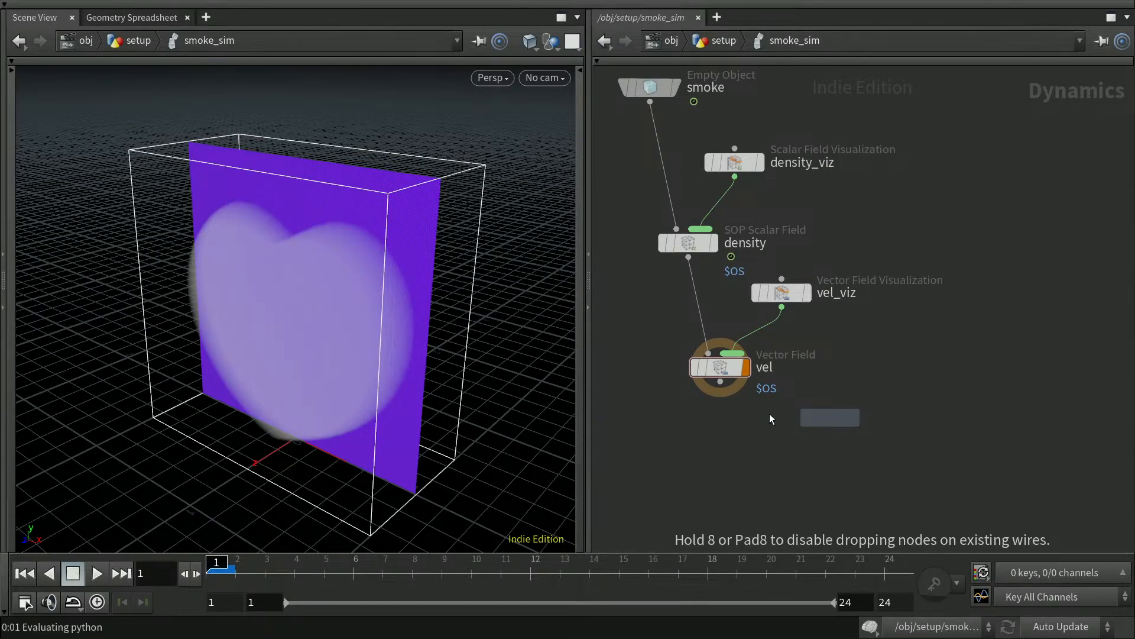
click(806, 453)
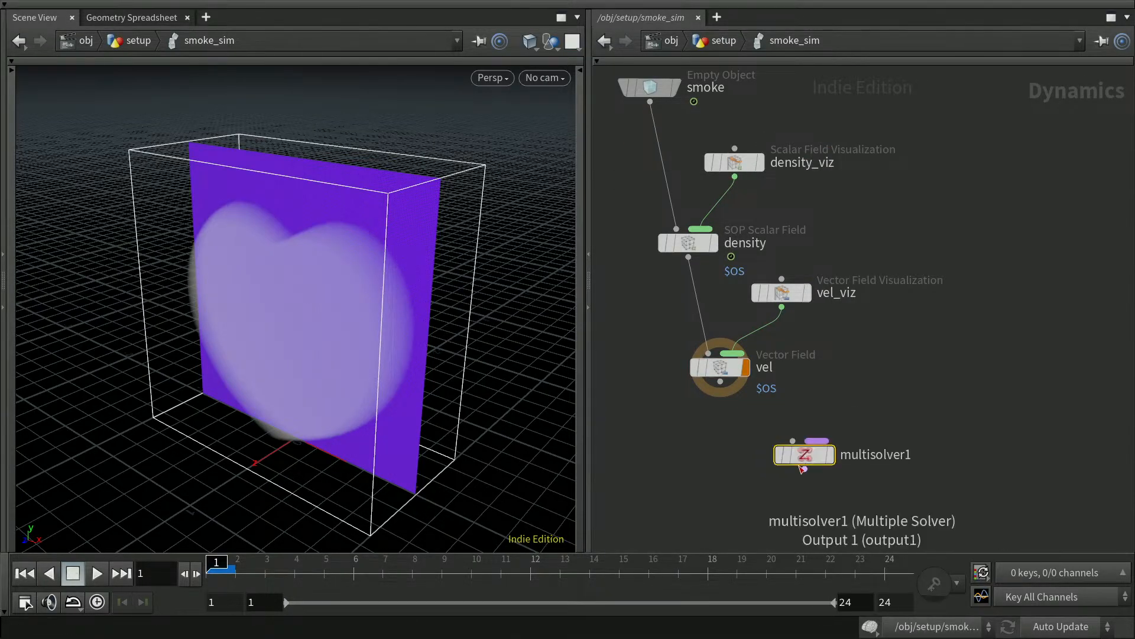
click(721, 381)
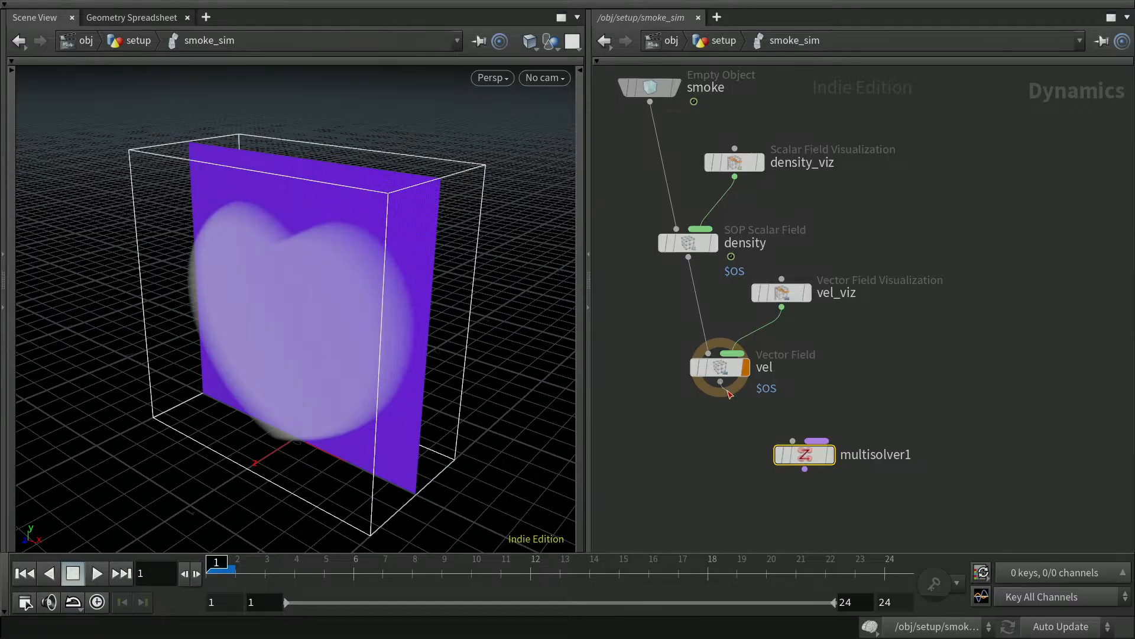
click(792, 440)
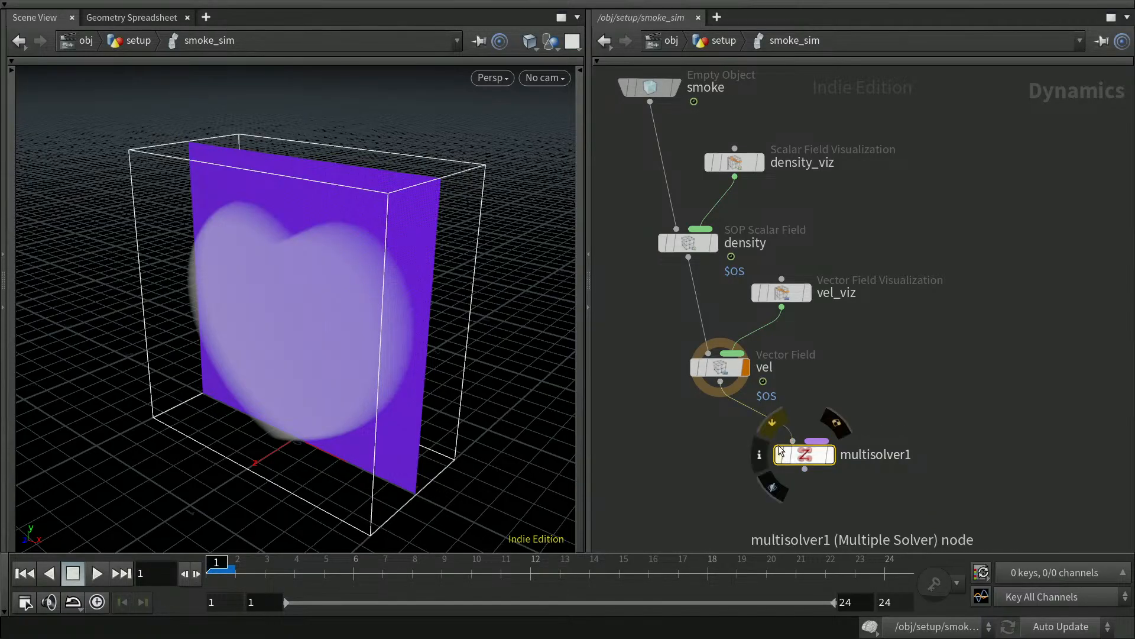
Type smokesolver as the new name for multisolver1.
double_click(887, 454)
drag(915, 456, 842, 454)
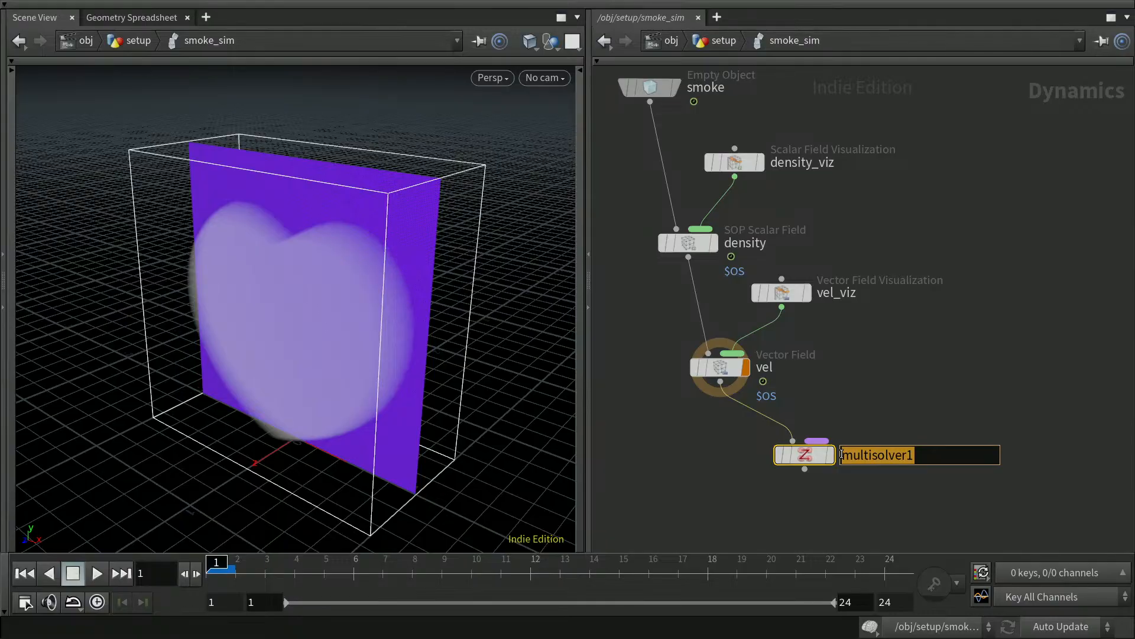
text(sm)
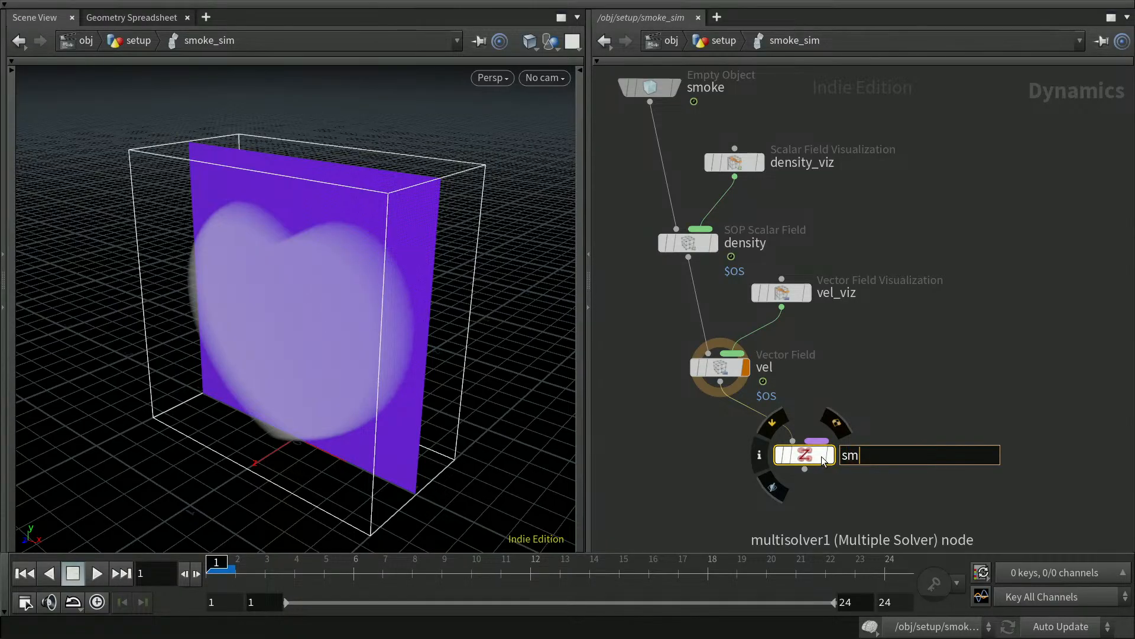
text(okesolver)
Commit the smokesolver name, show its parameters, and switch to the Geometry Spreadsheet.
key(Return)
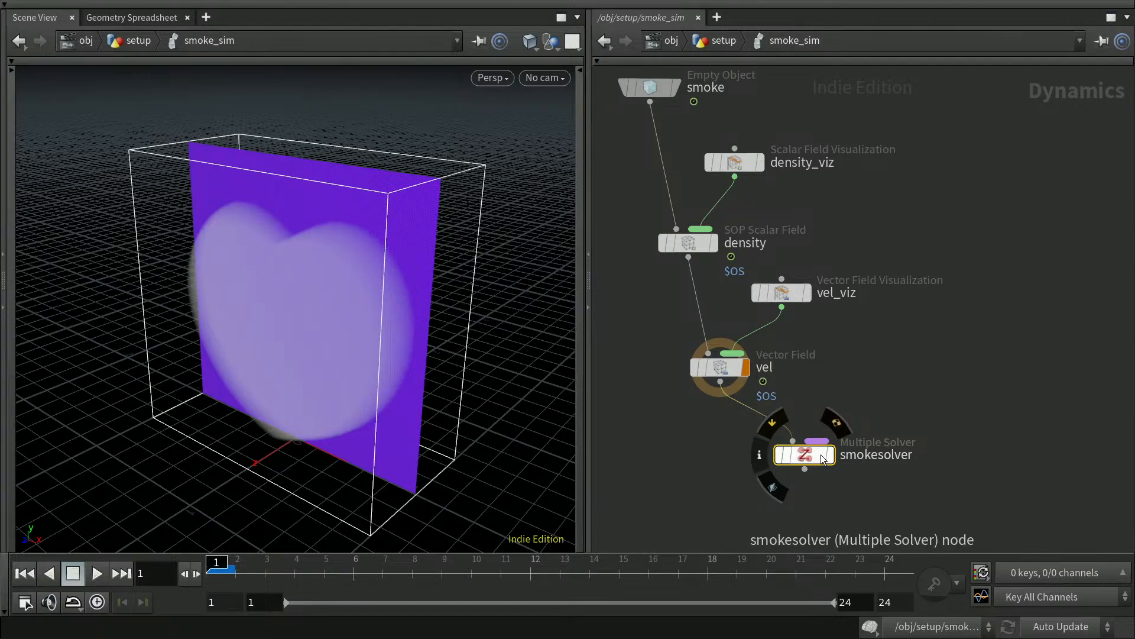
key(p)
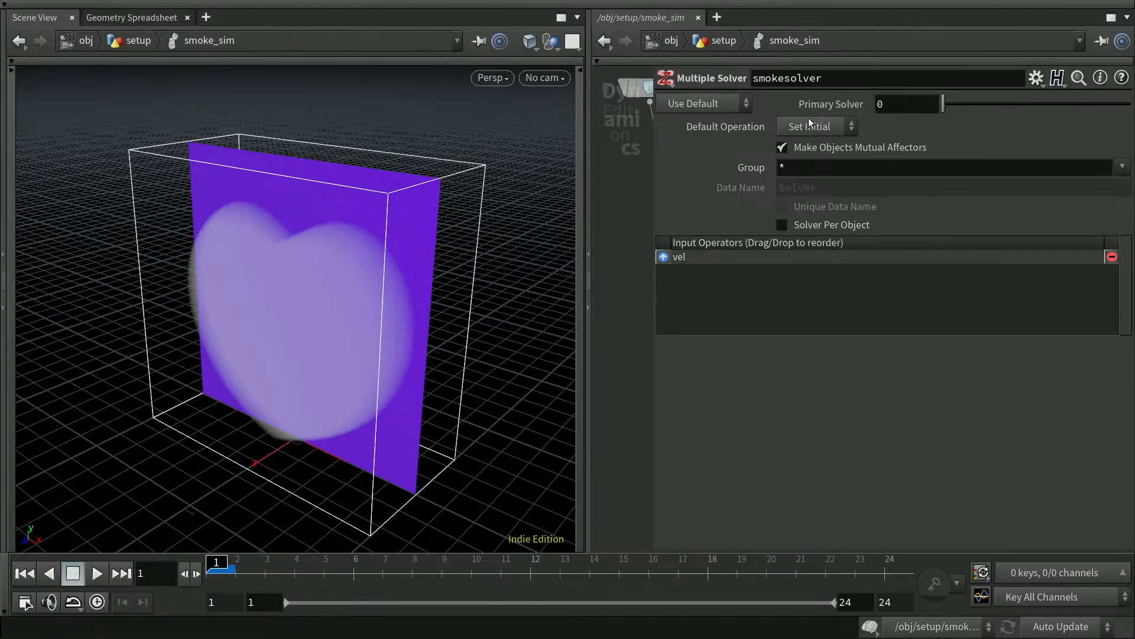
click(148, 19)
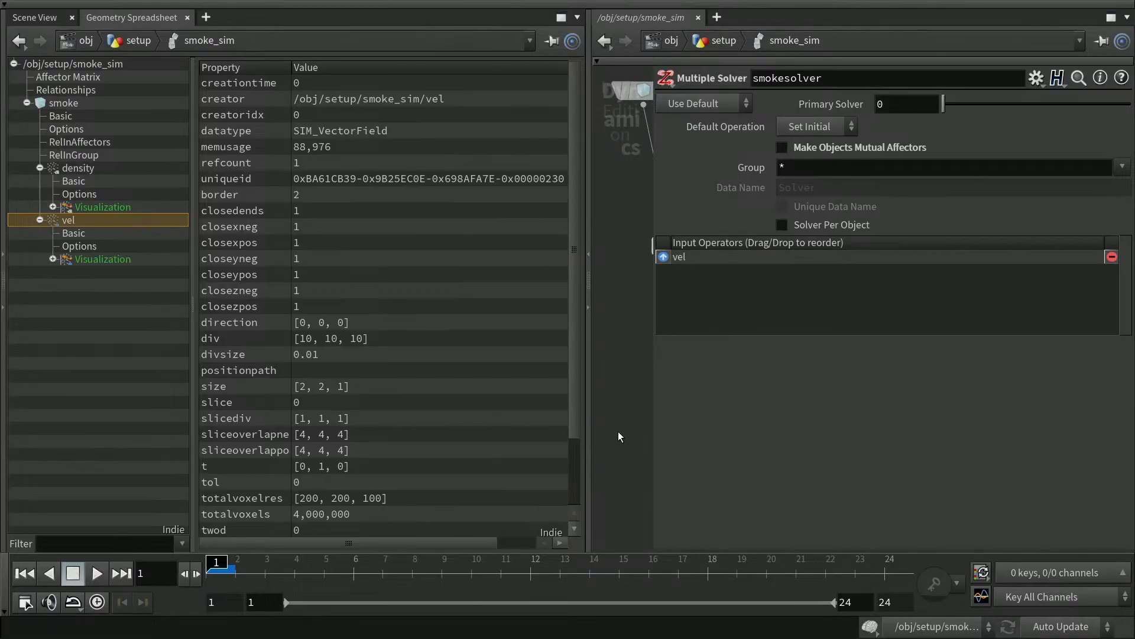
Reset the simulation and select the smoke object's new Solver entry in the data tree.
key(p)
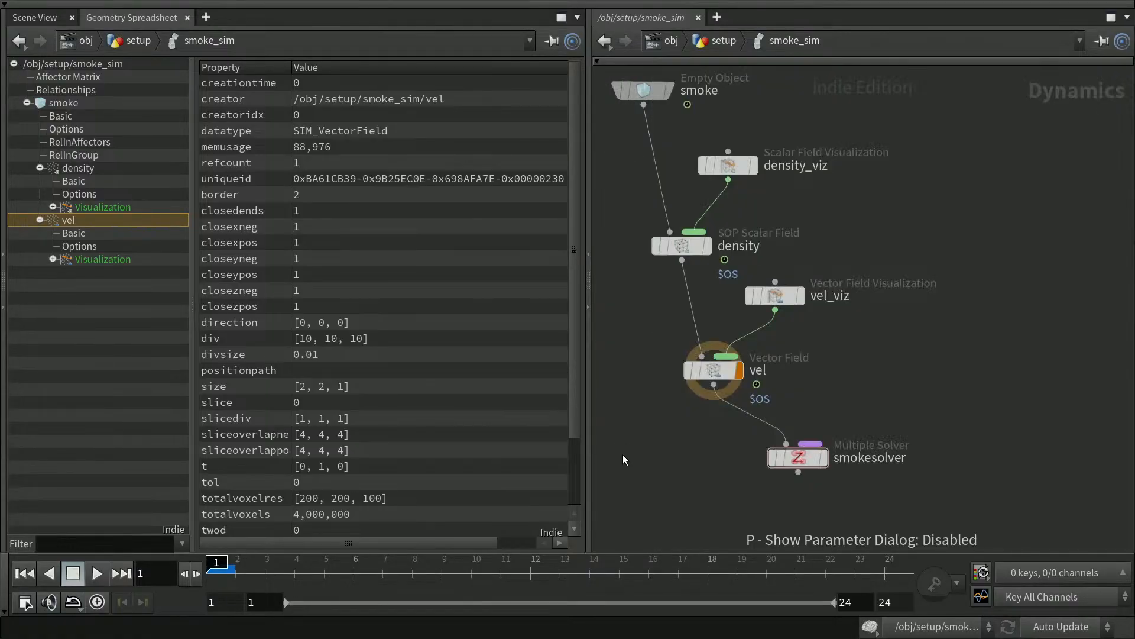
mouse_move(825, 466)
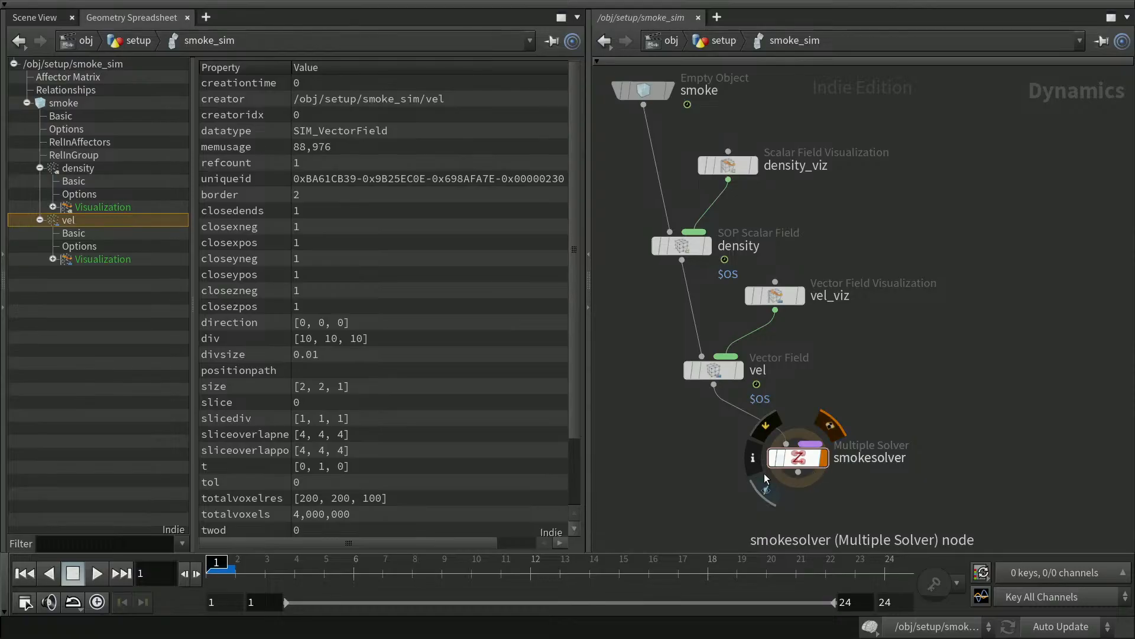
click(25, 573)
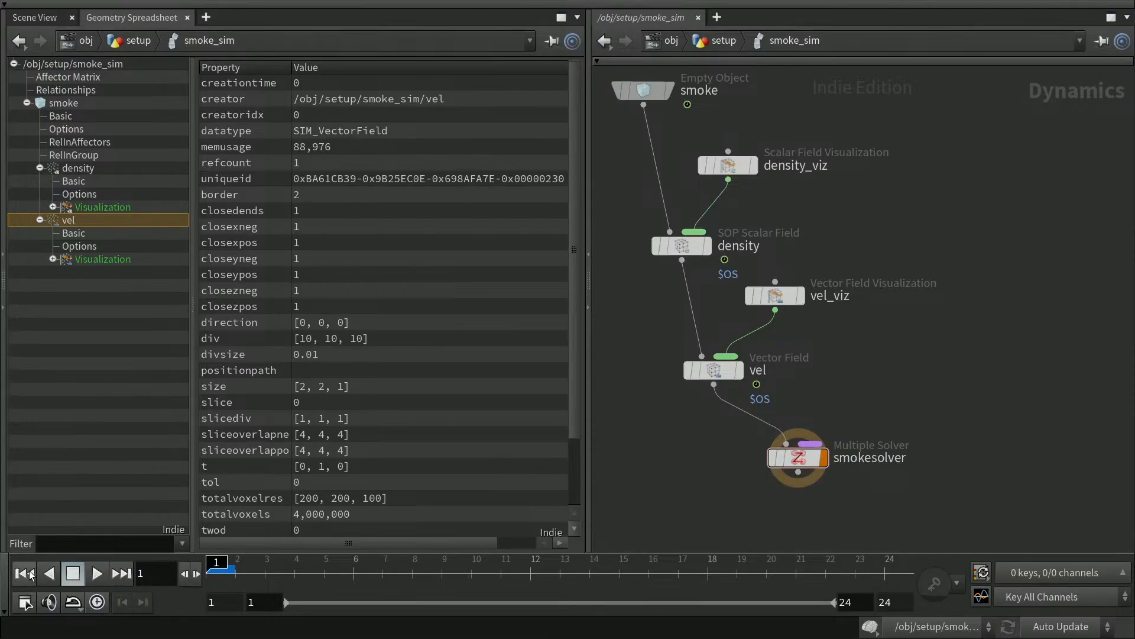
click(41, 233)
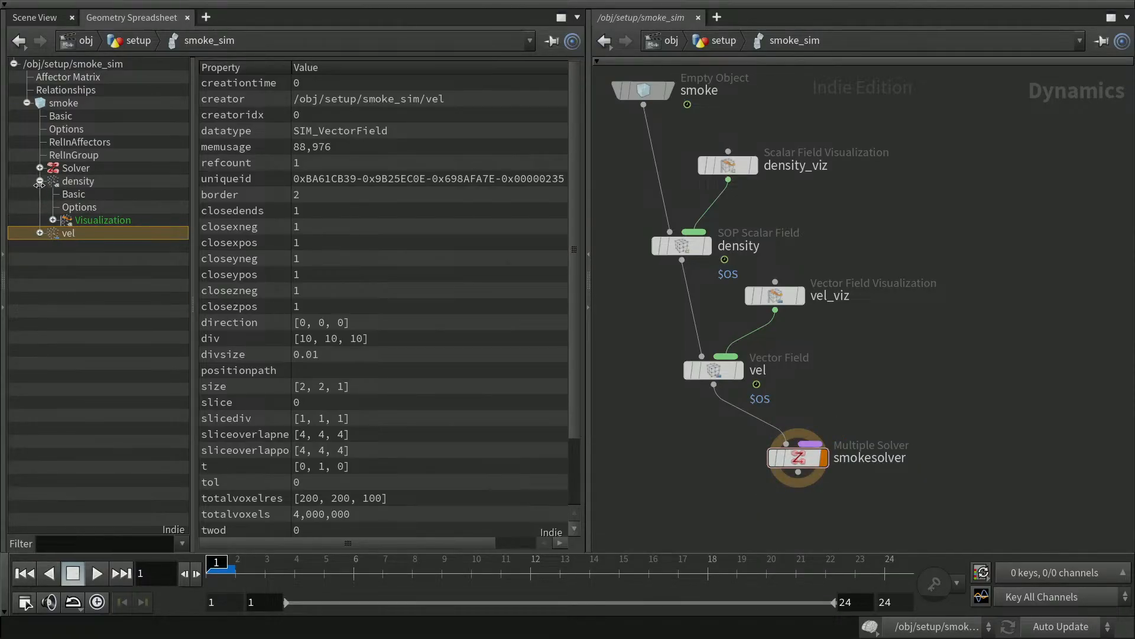
click(40, 181)
click(39, 168)
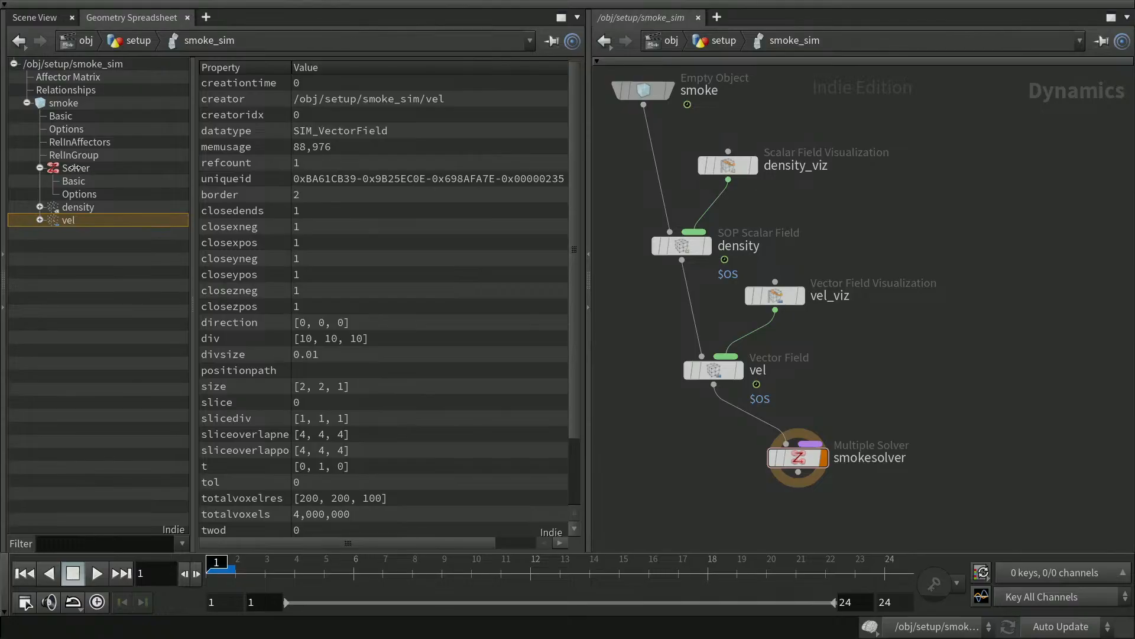
click(70, 168)
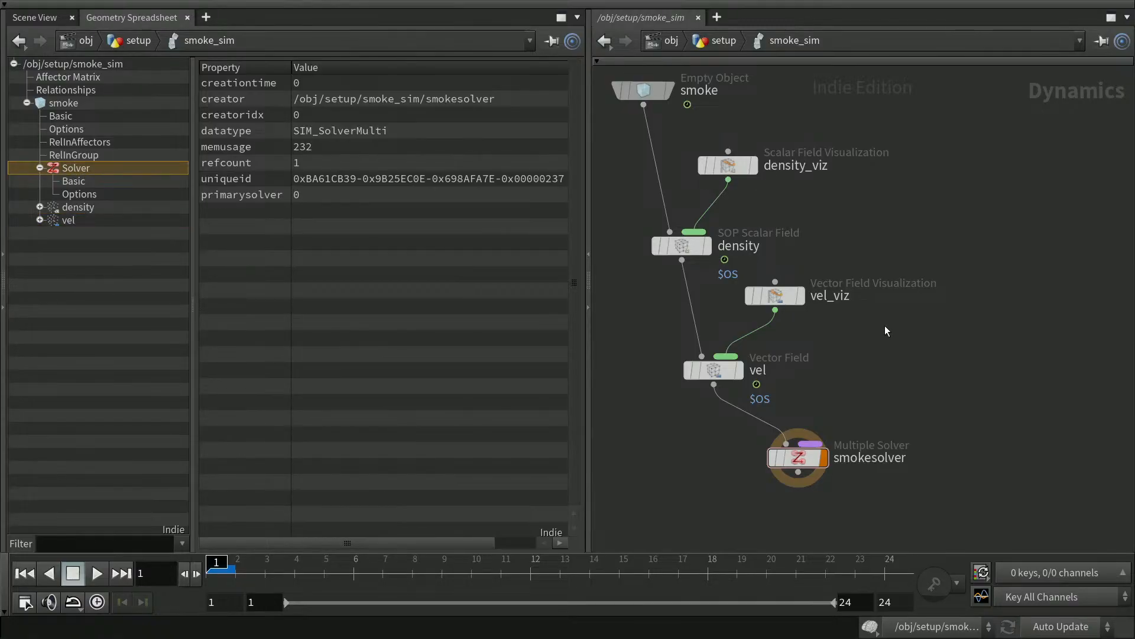
Save the scene as houdini-17a.hiplc.
middle_drag(949, 365, 981, 412)
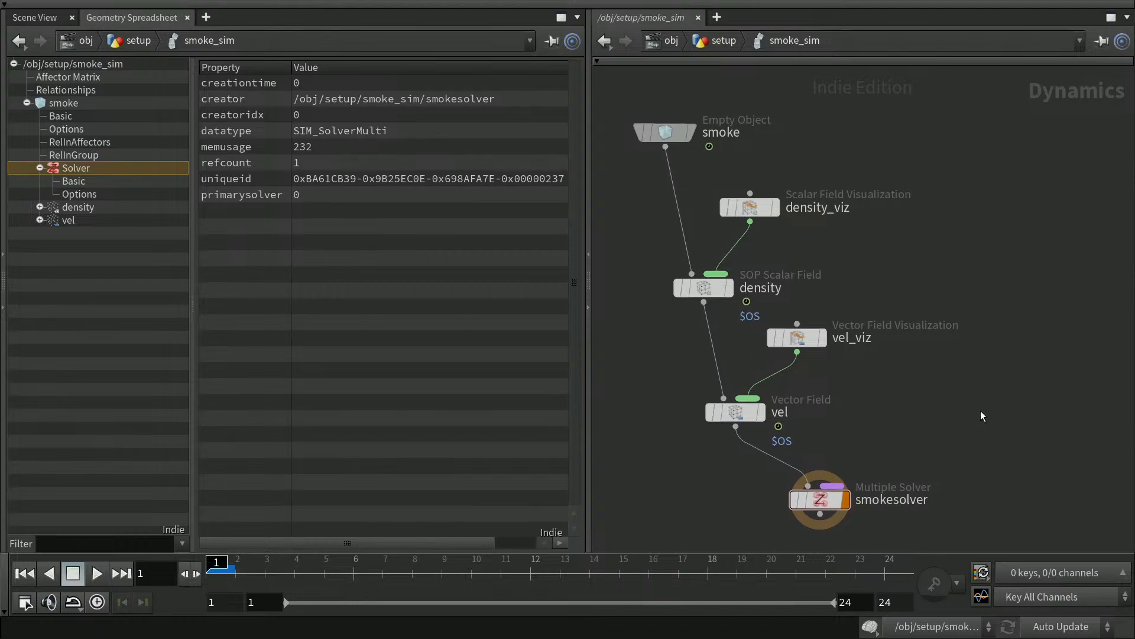
key(ctrl+s)
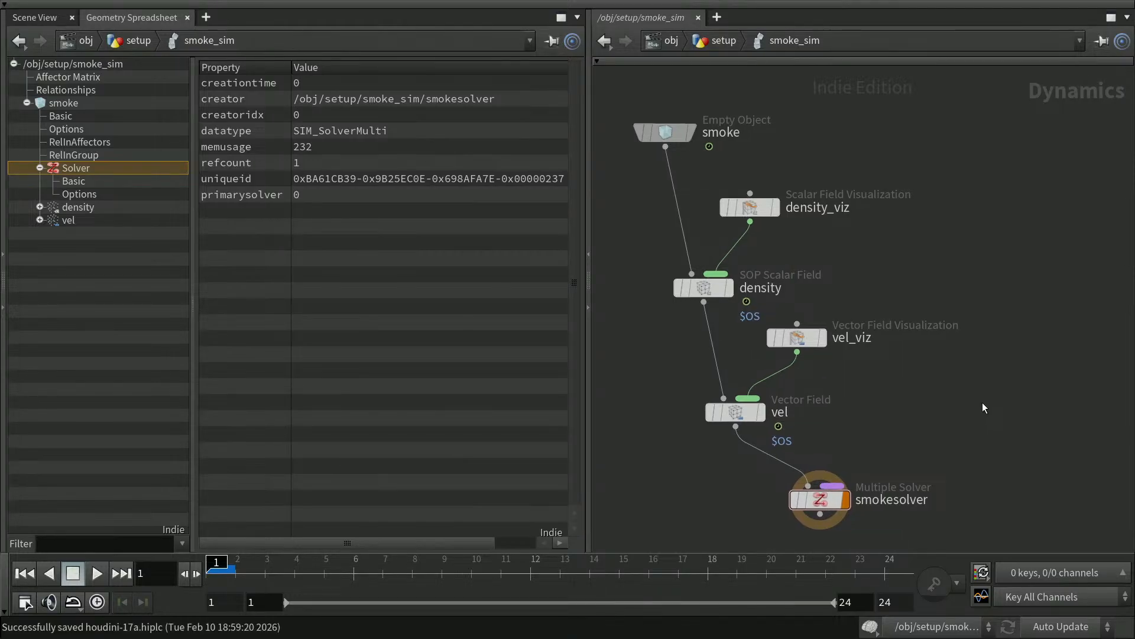
middle_drag(993, 401, 973, 391)
Shift smoke, density_viz, vel_viz and vel leftward and move smokesolver further right.
drag(655, 115, 659, 135)
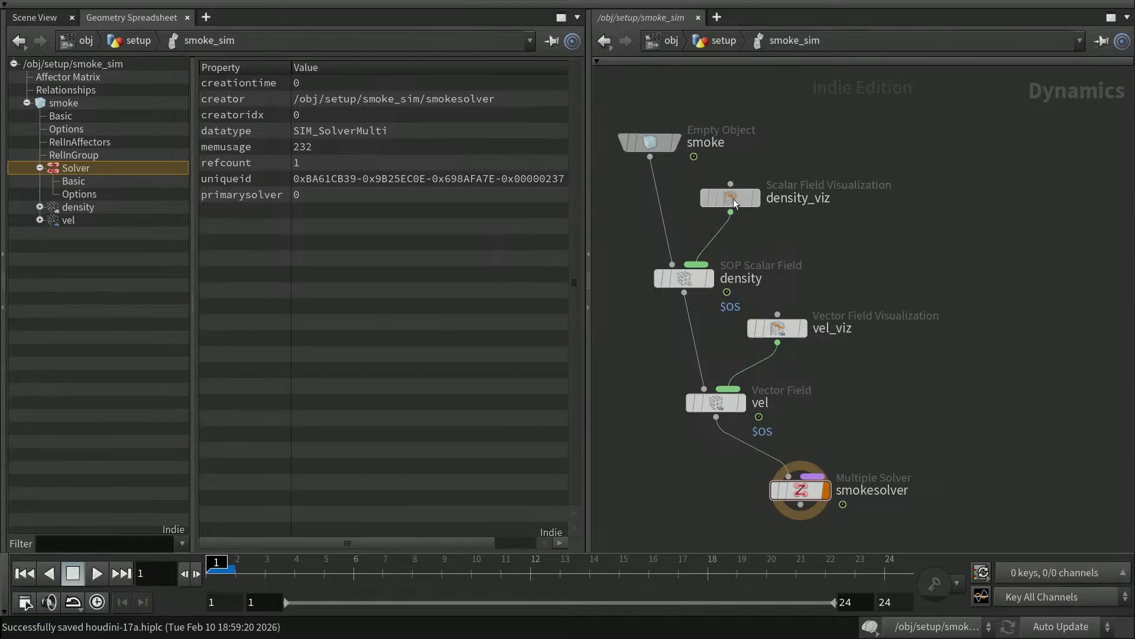
drag(734, 197, 725, 213)
drag(775, 335, 751, 347)
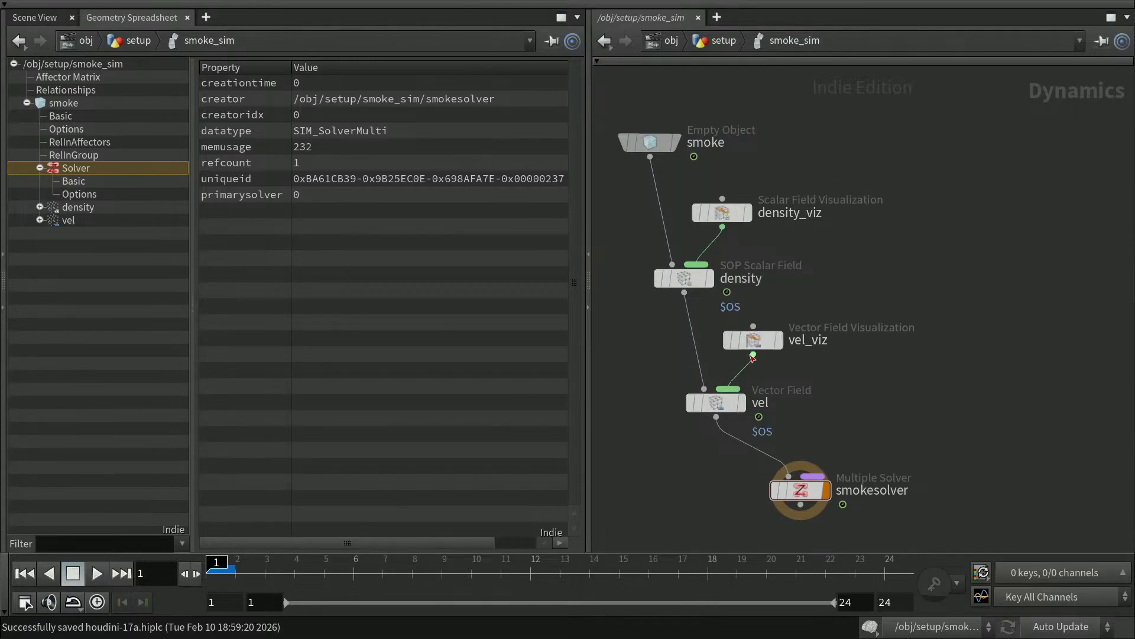
drag(718, 403, 697, 405)
drag(755, 340, 741, 345)
mouse_move(662, 150)
mouse_down()
mouse_move(679, 165)
mouse_move(664, 157)
mouse_up()
drag(808, 491, 876, 485)
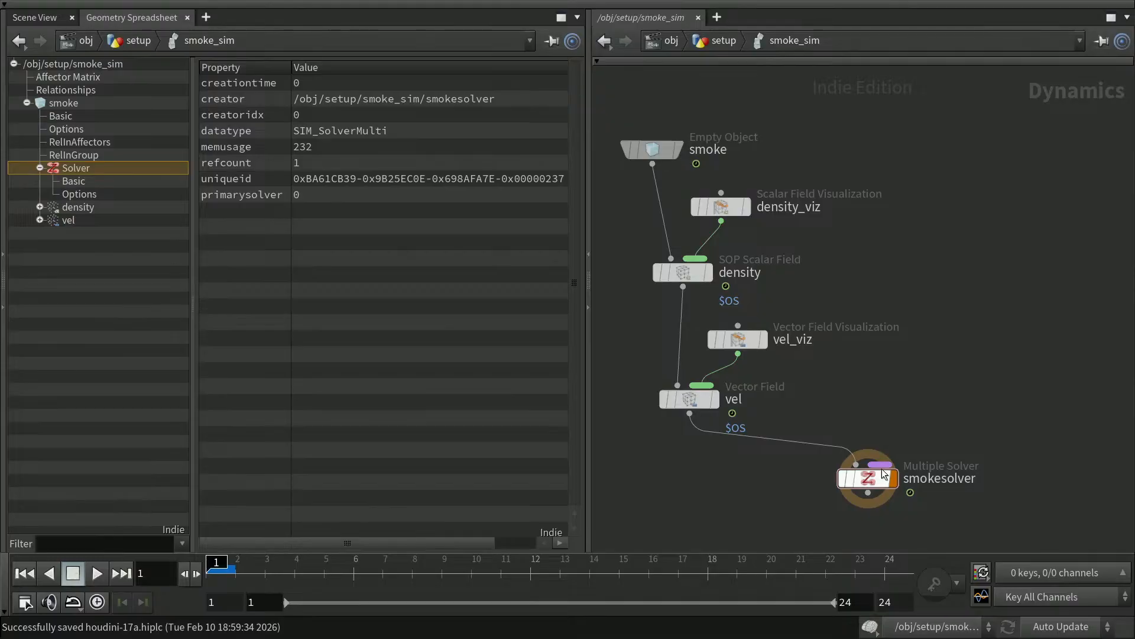
mouse_move(881, 456)
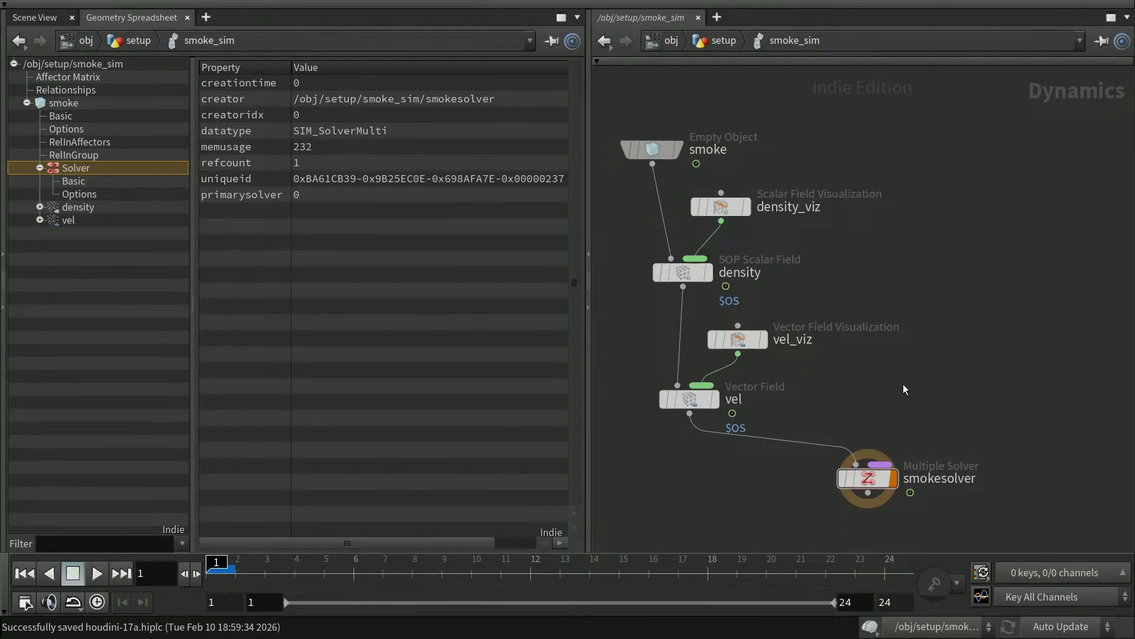
Add a Gas Advect CL node above smokesolver and wire it into the solver.
key(Tab)
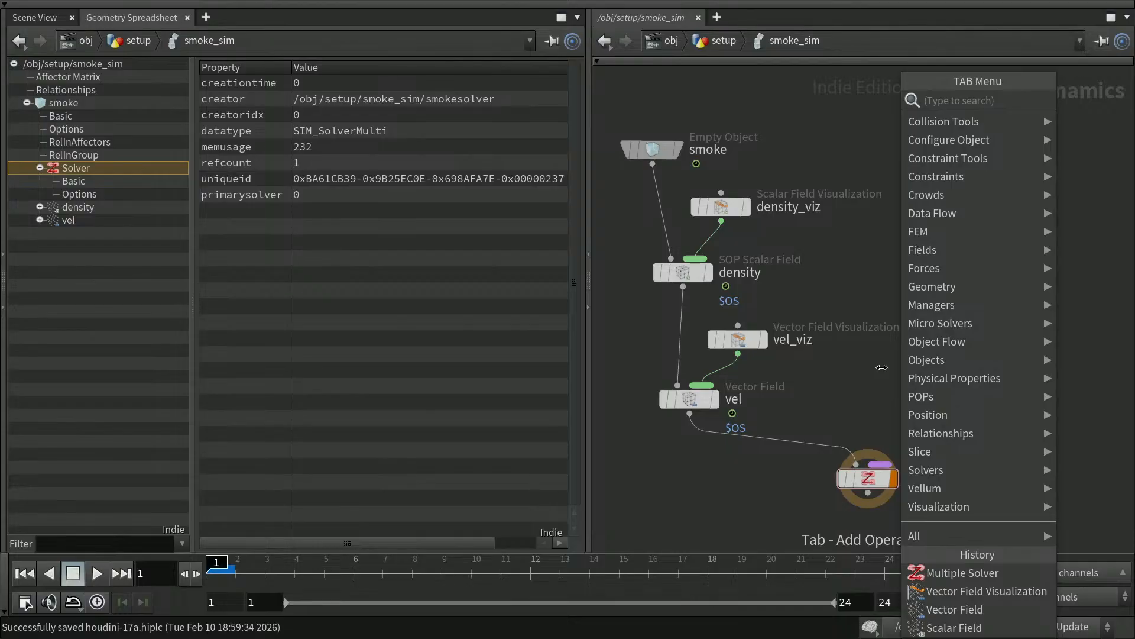
text(advect)
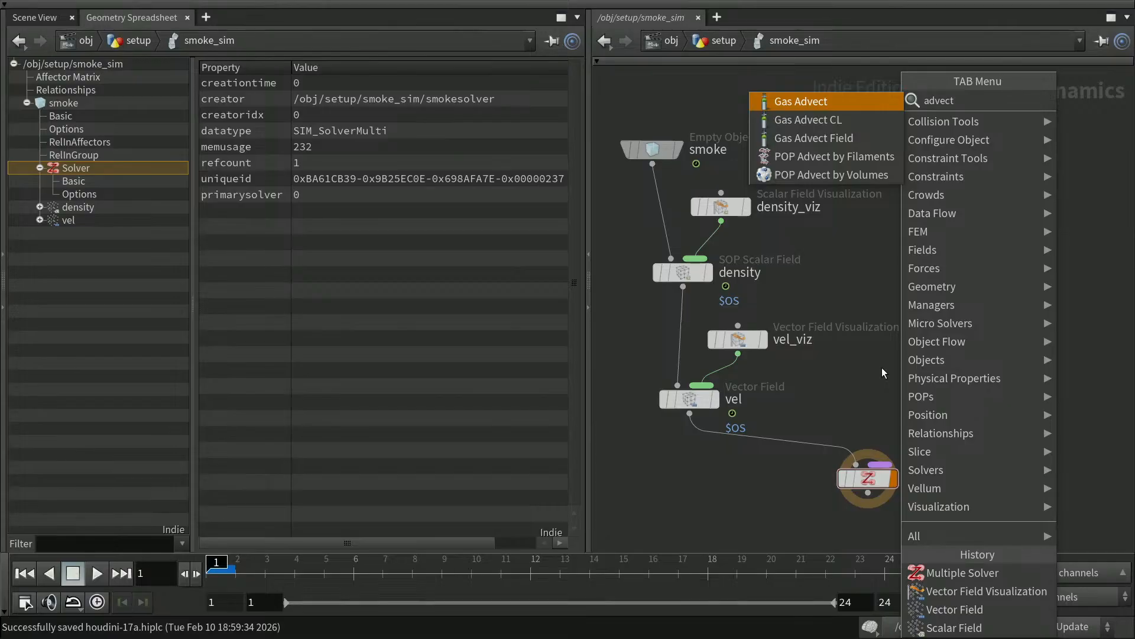
key(Down)
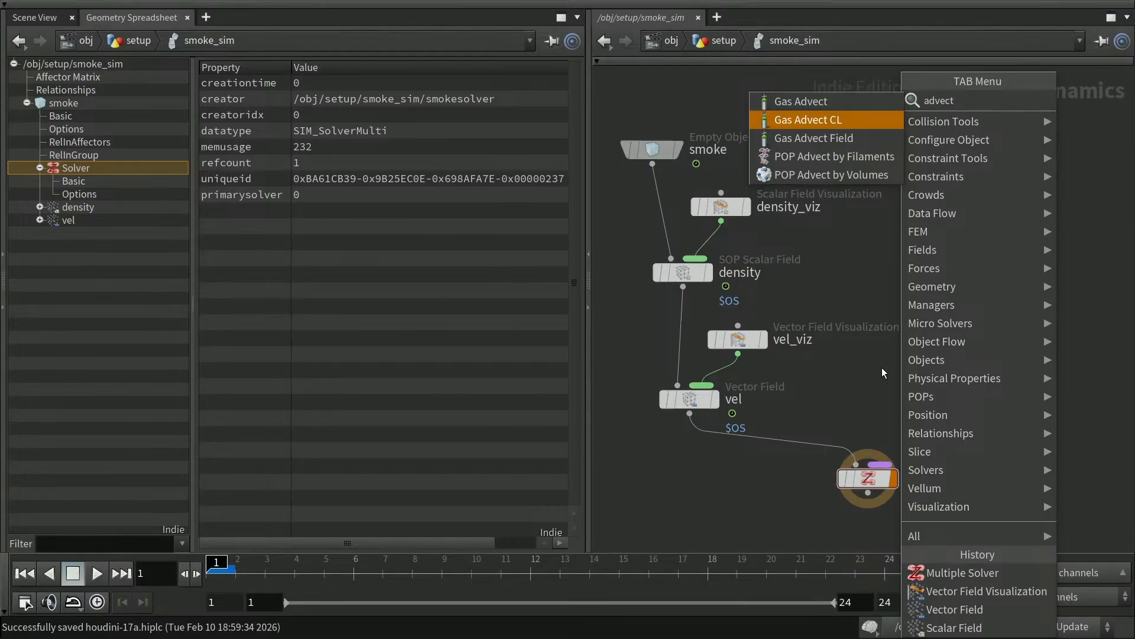
key(Return)
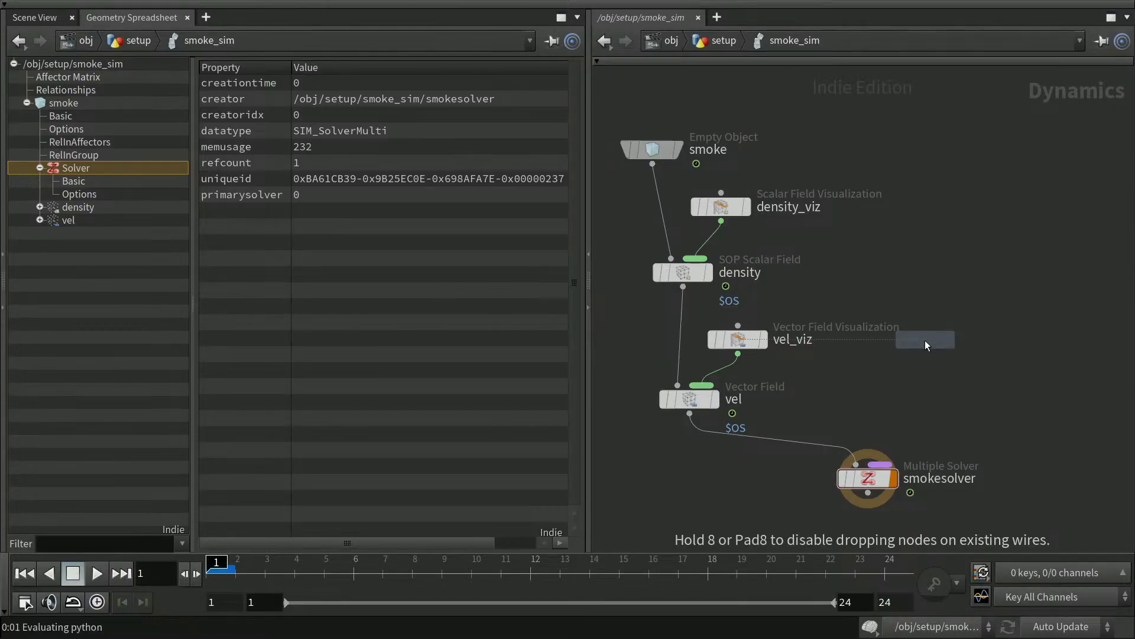
click(876, 380)
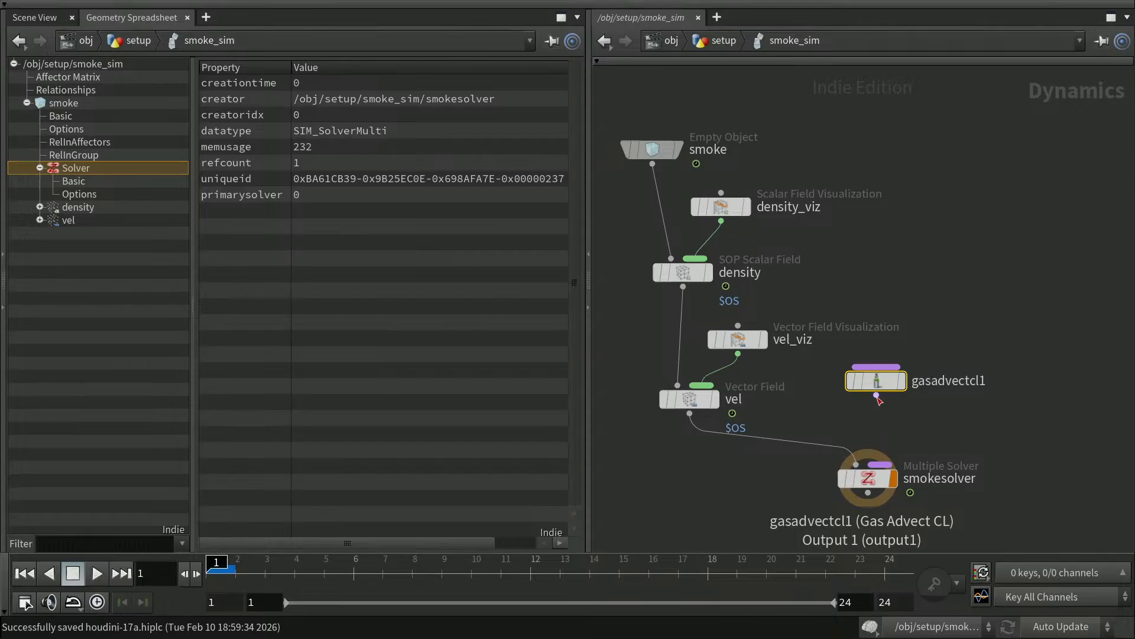
drag(880, 405, 881, 464)
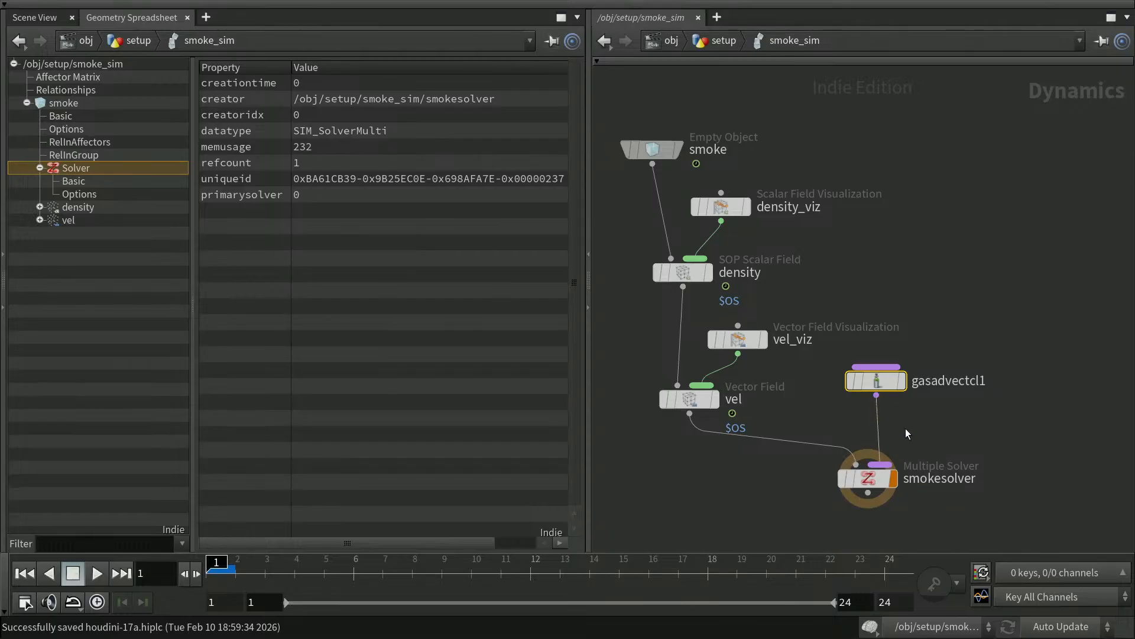
Rename the Gas Advect CL node advect_vel and show its parameters.
double_click(953, 378)
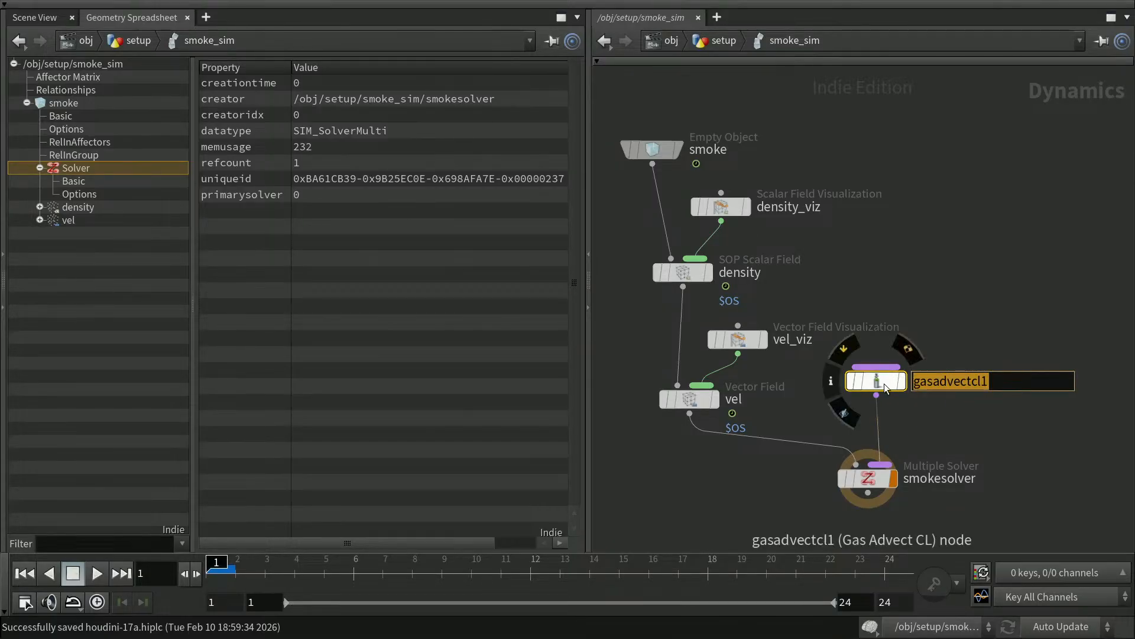
text(advect)
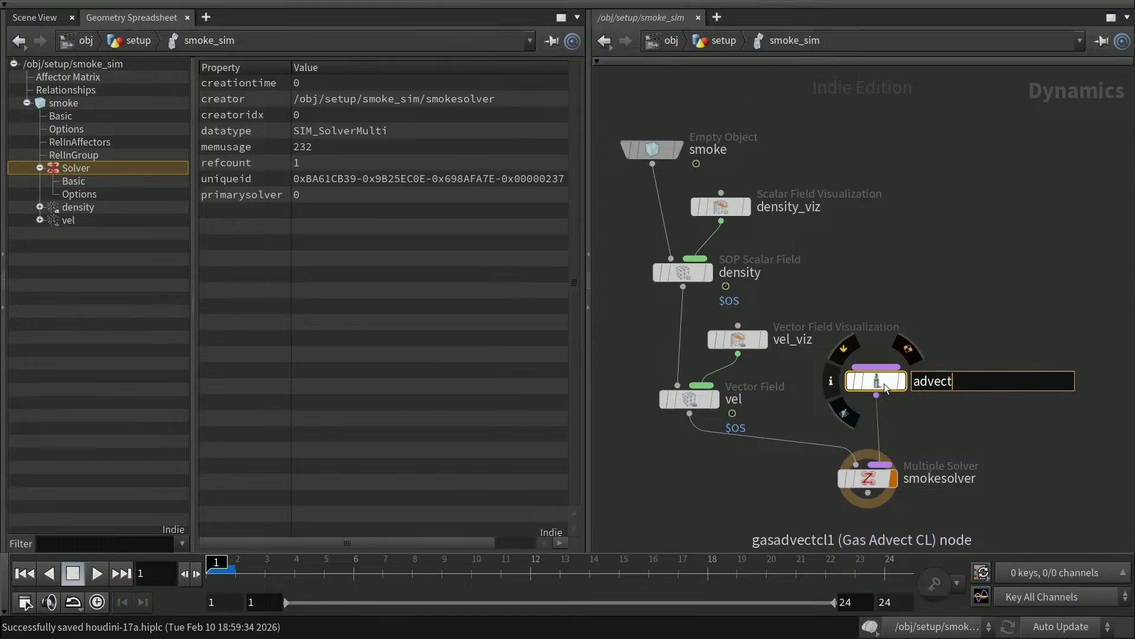
text(_vel)
key(Return)
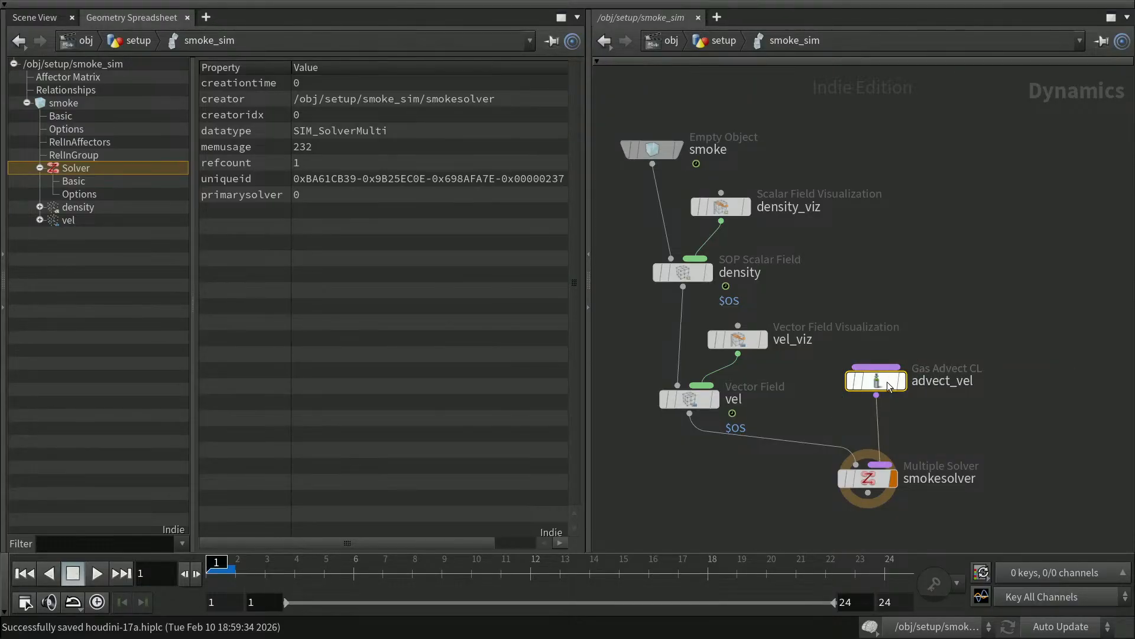
key(p)
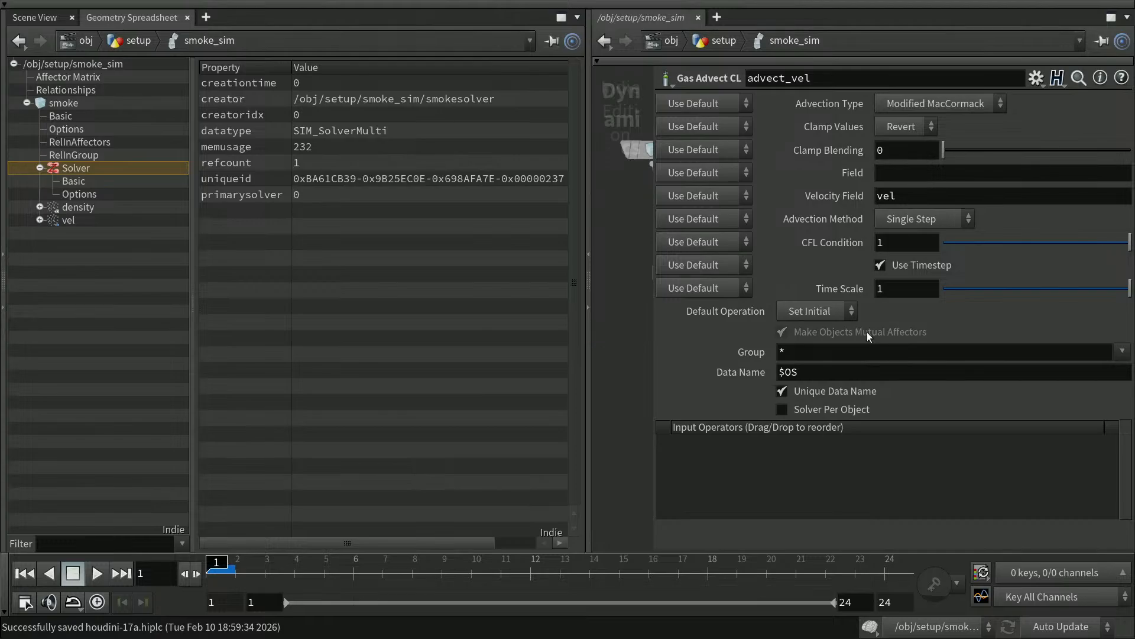
Set advect_vel to Single Stage advection of Field vel, keeping the Single Step method.
click(965, 104)
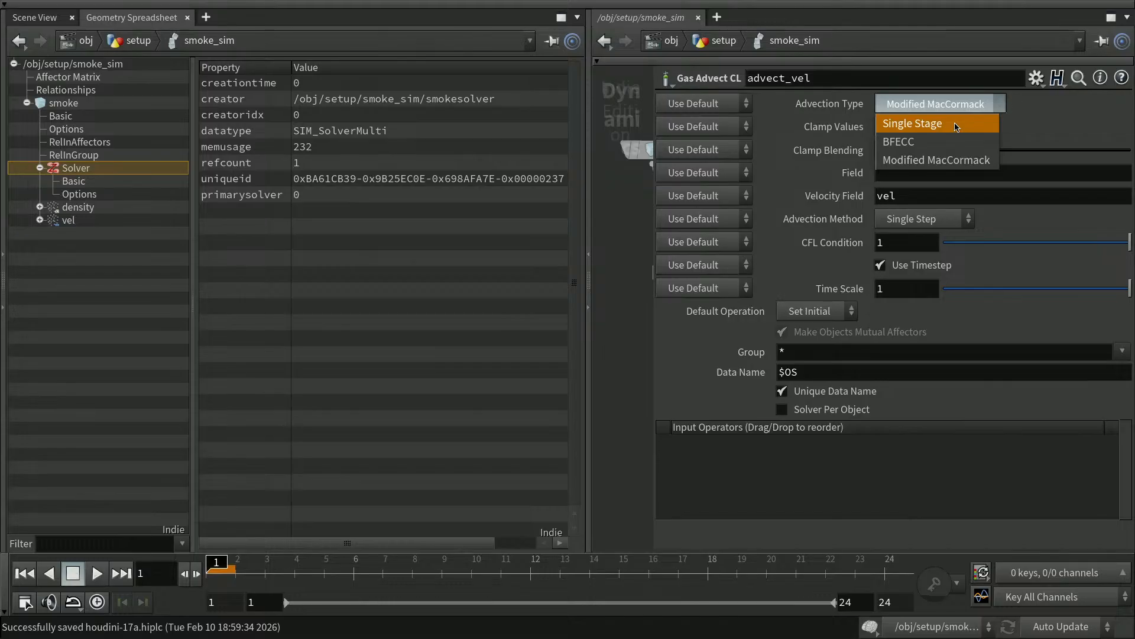
click(956, 123)
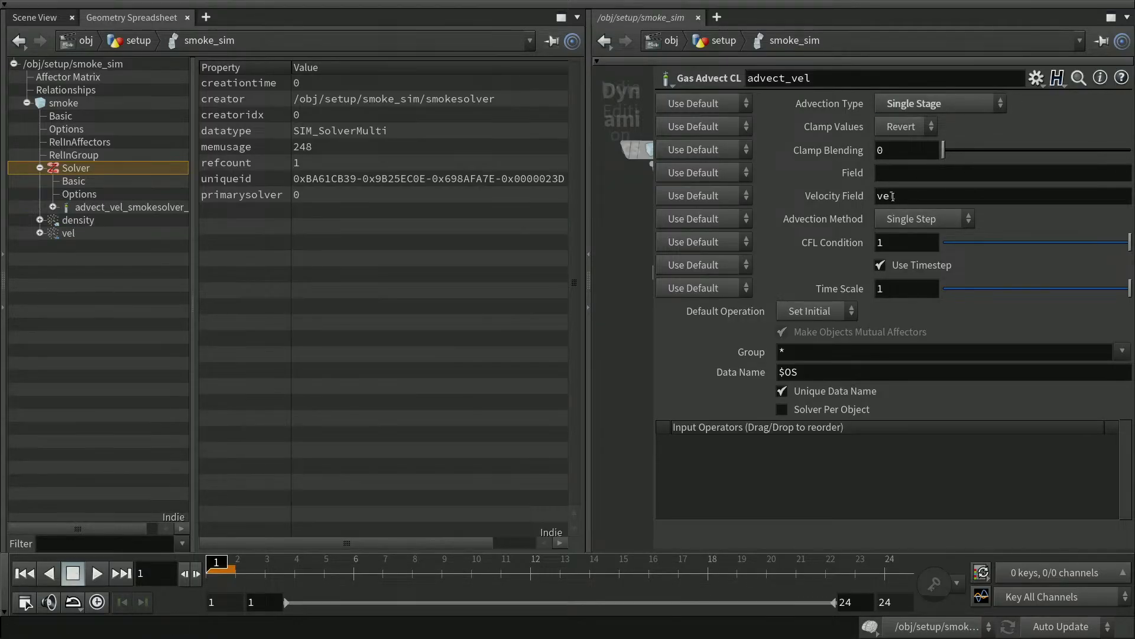
click(909, 175)
text(vel)
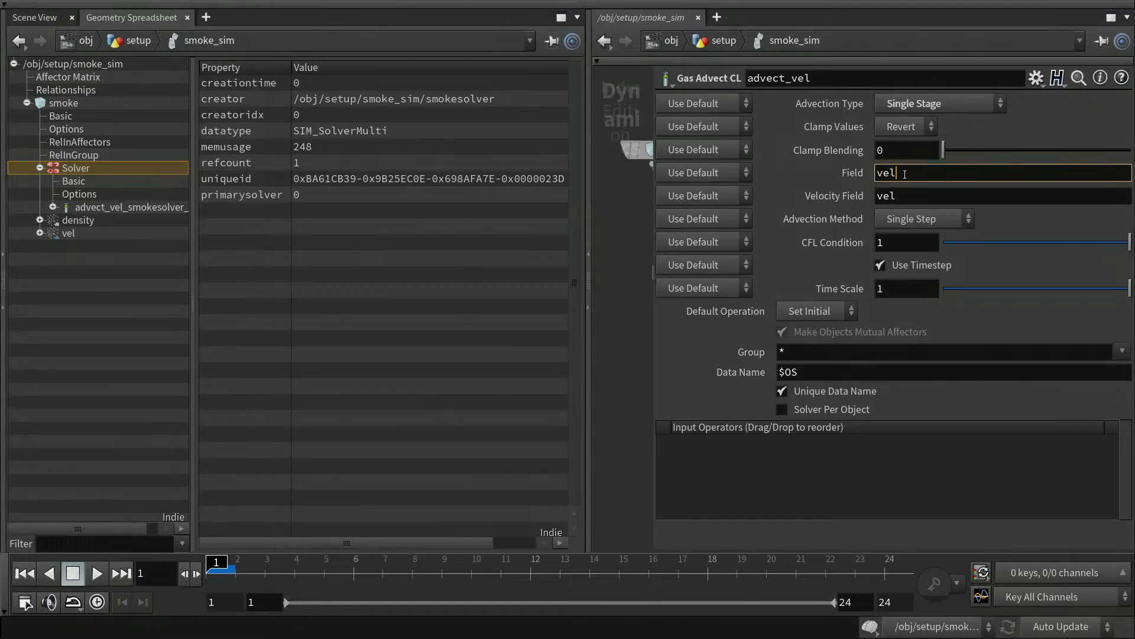
key(Return)
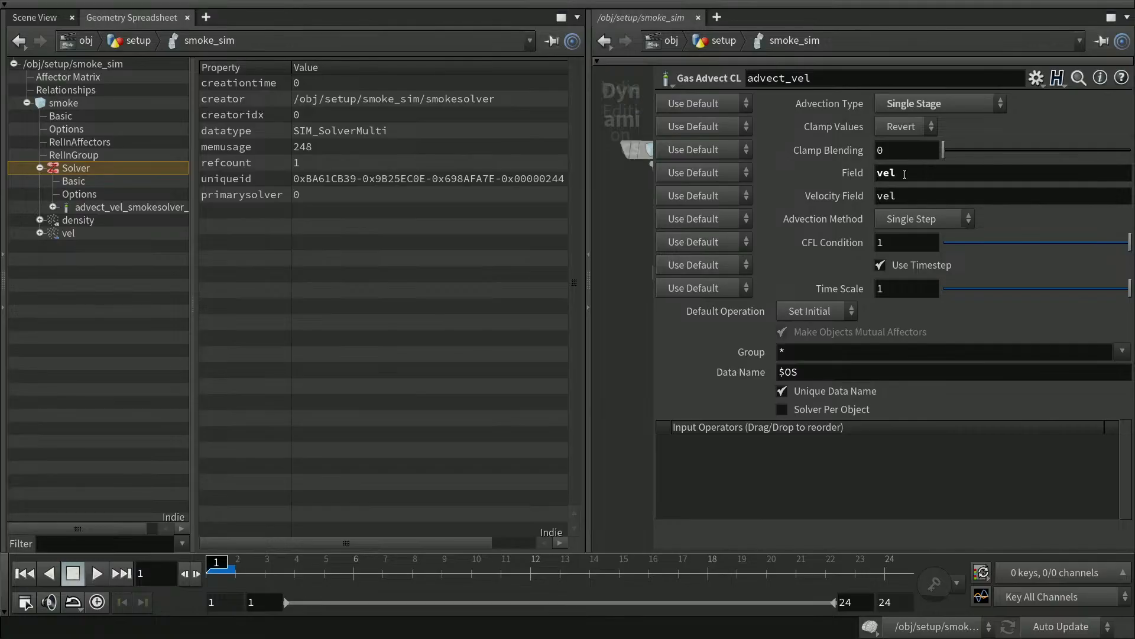
click(935, 221)
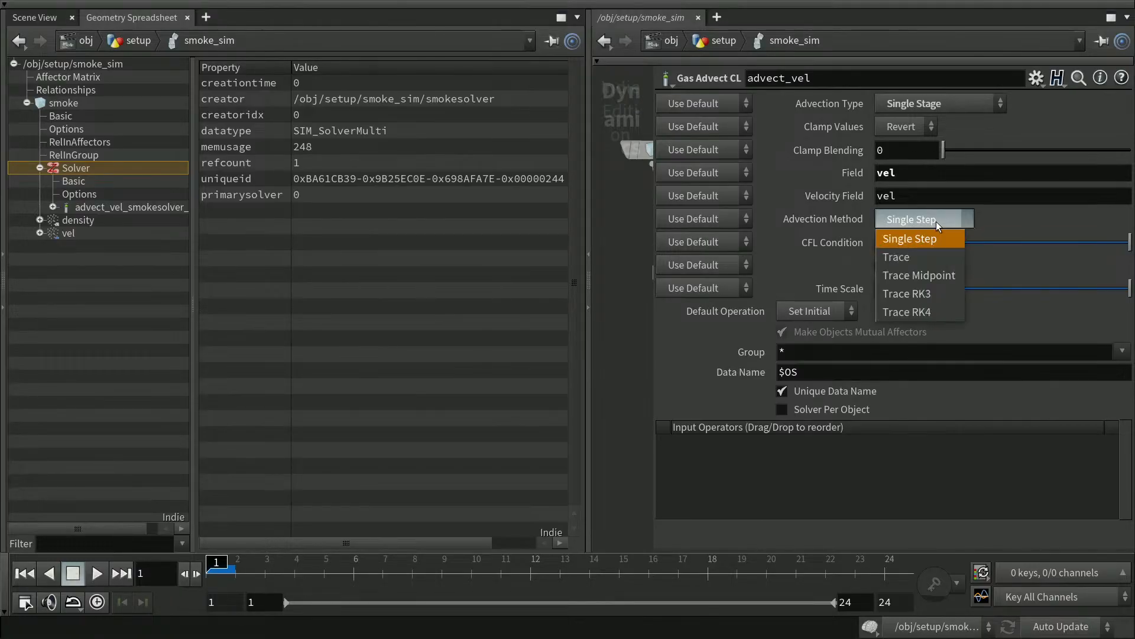
click(936, 219)
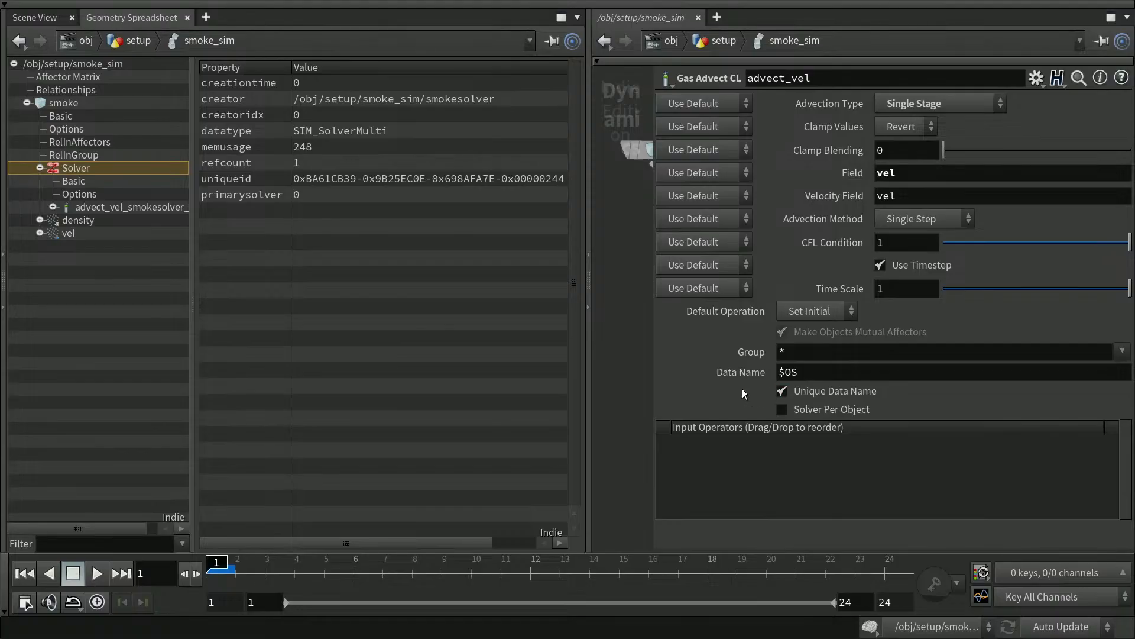
Turn off Unique Data Name so advect_vel appears under Solver in the data tree.
click(53, 207)
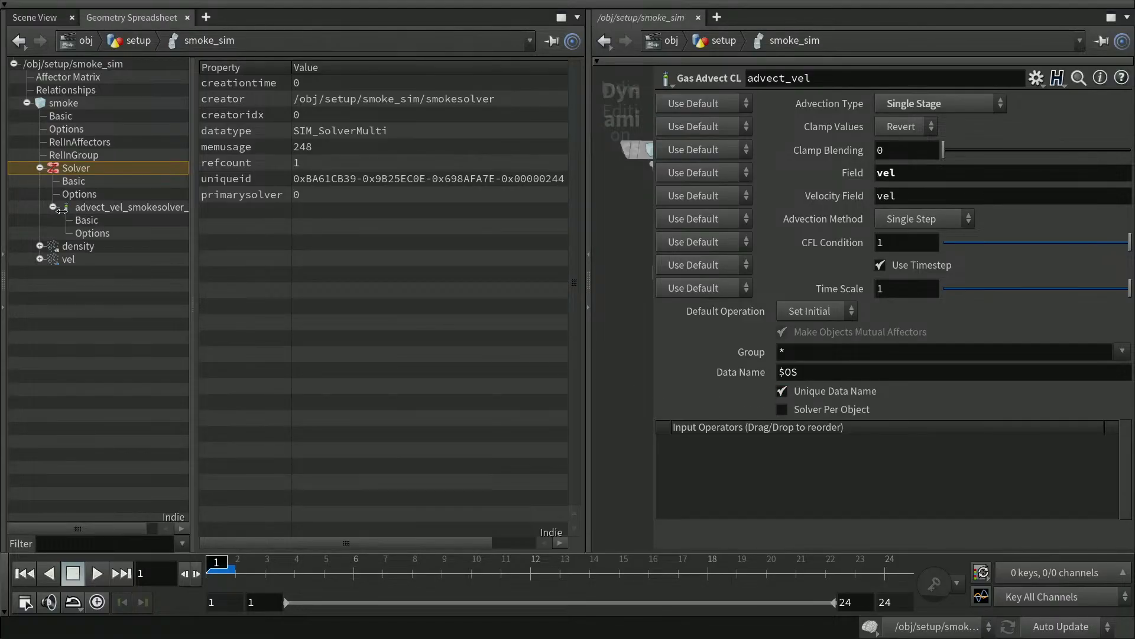
click(54, 207)
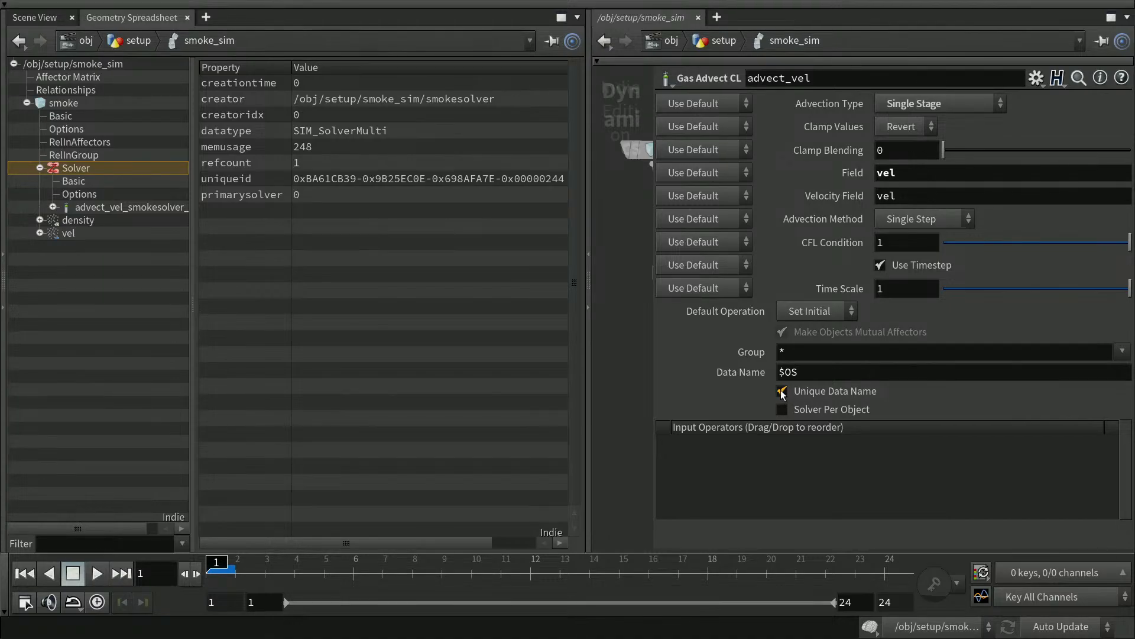
click(783, 392)
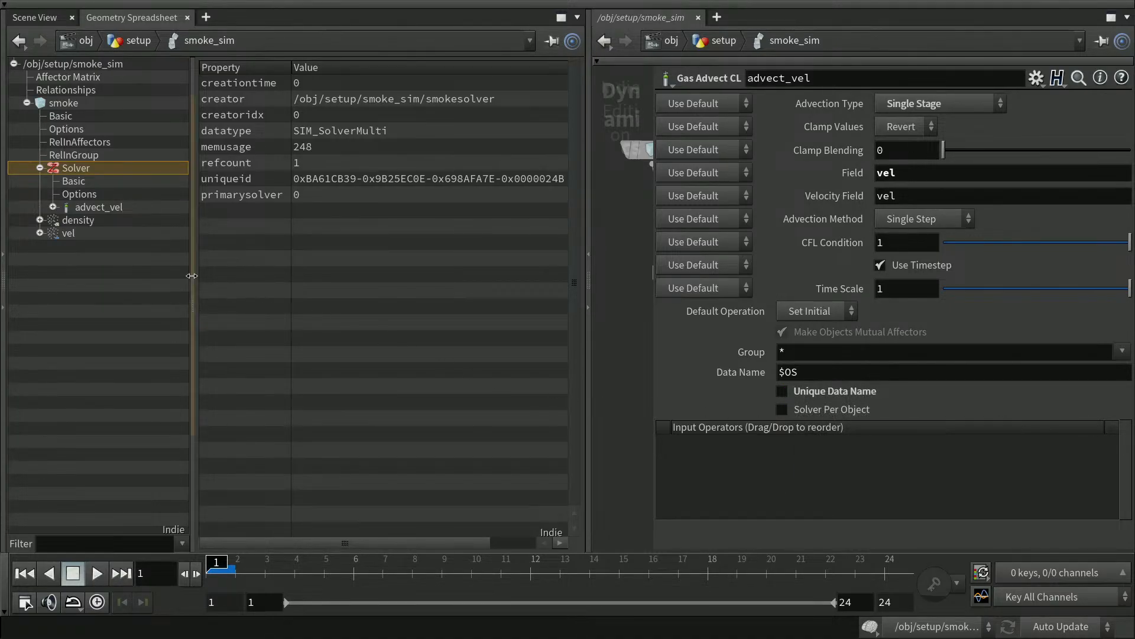
click(53, 207)
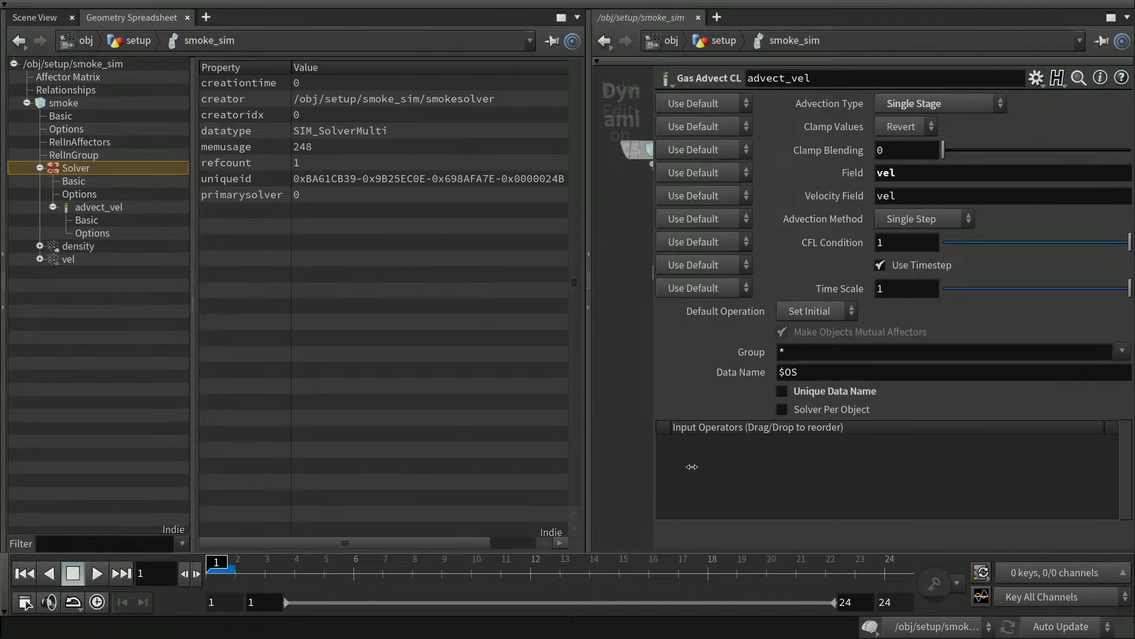
Close the advect_vel parameters and save the scene as houdini-17a.hiplc.
key(p)
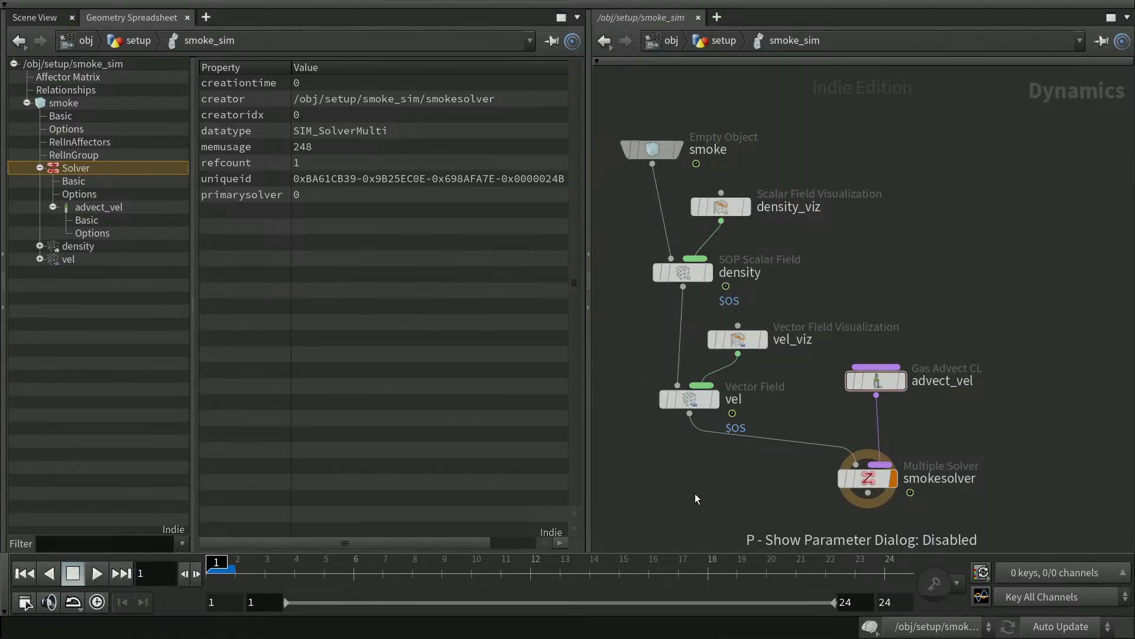
key(ctrl+s)
middle_drag(1058, 415, 1010, 368)
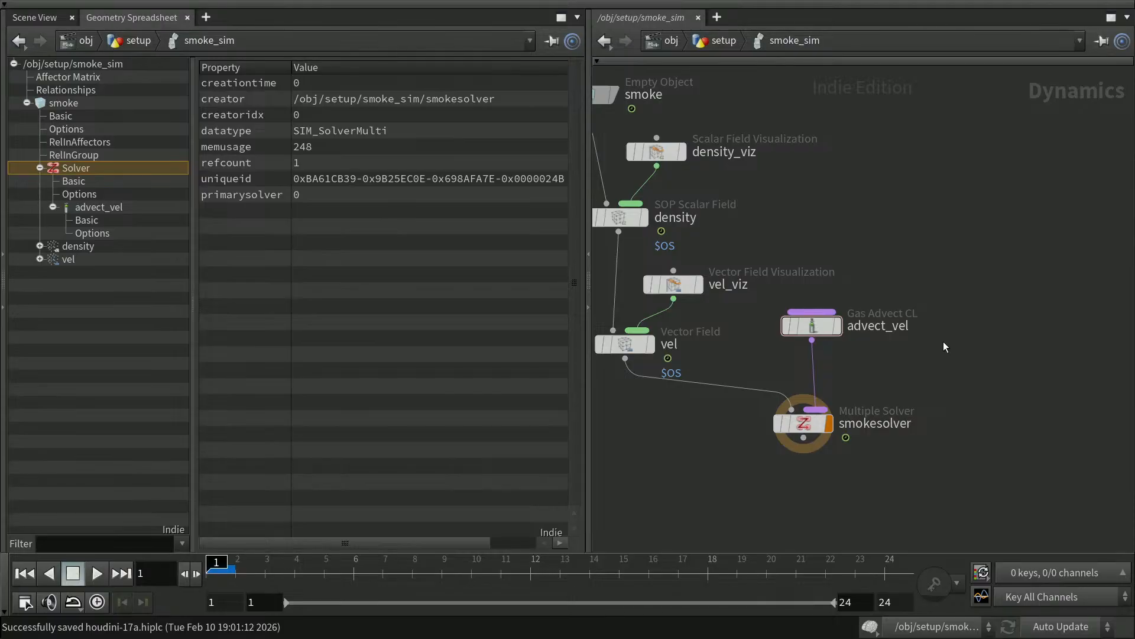
Add a Gas Advect CL node beside advect_vel and wire its output into smokesolver.
key(Tab)
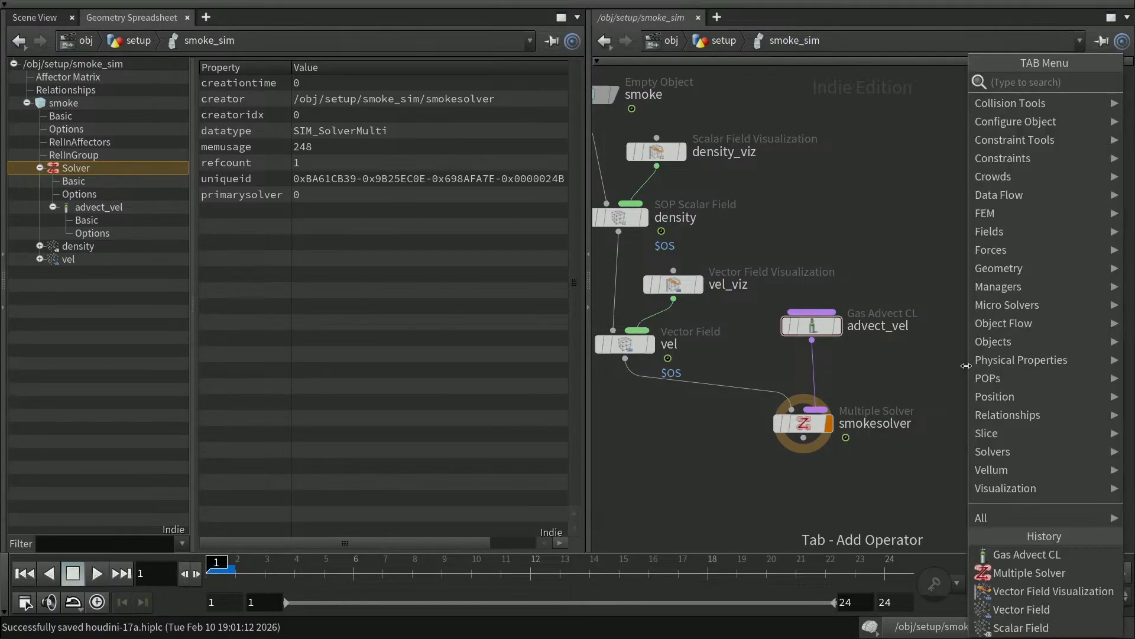
text(gasadv)
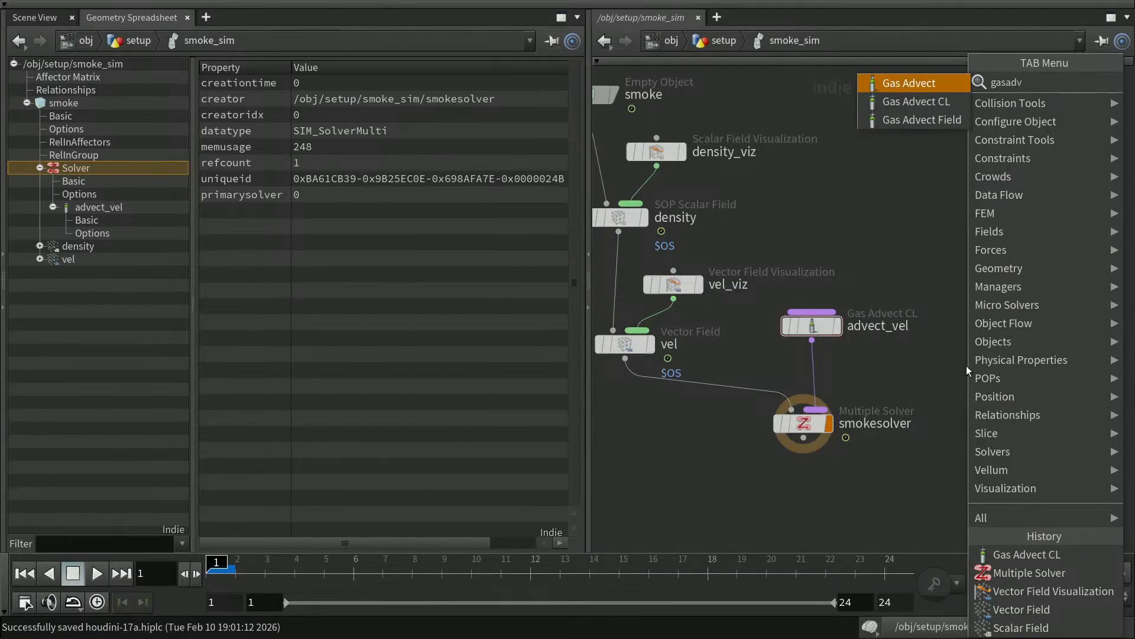
key(Down)
key(Return)
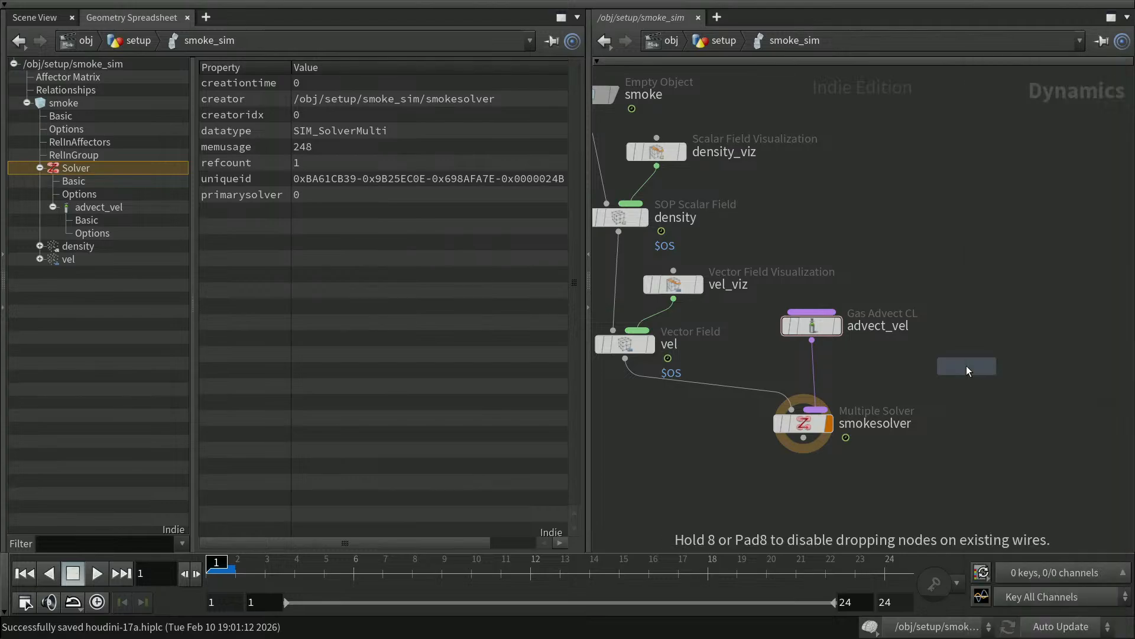
click(976, 334)
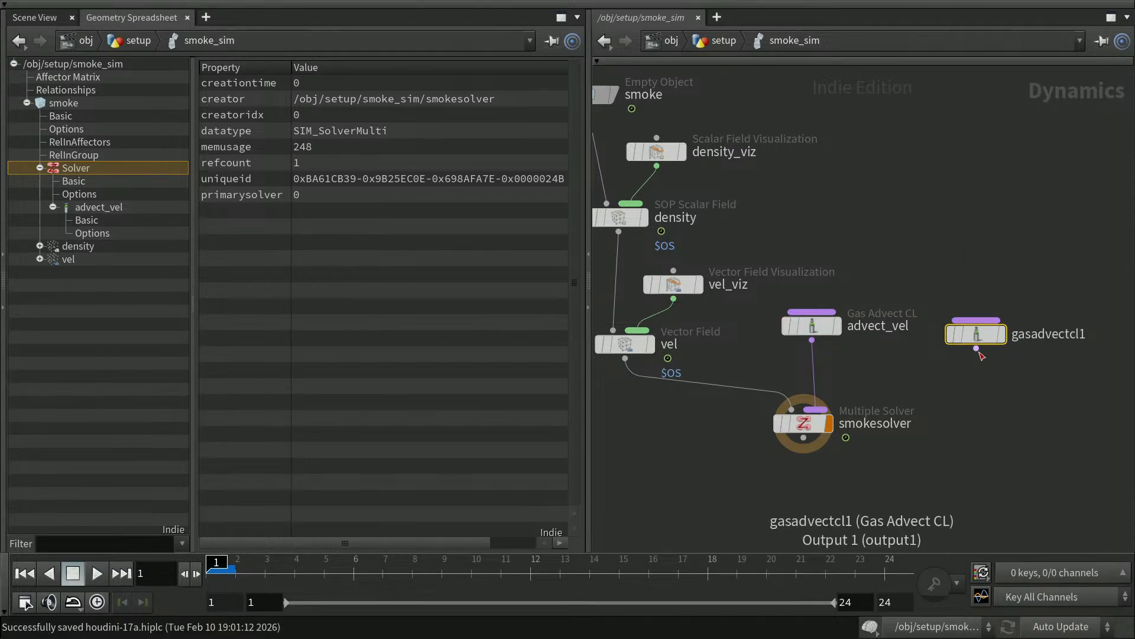
drag(976, 349, 865, 423)
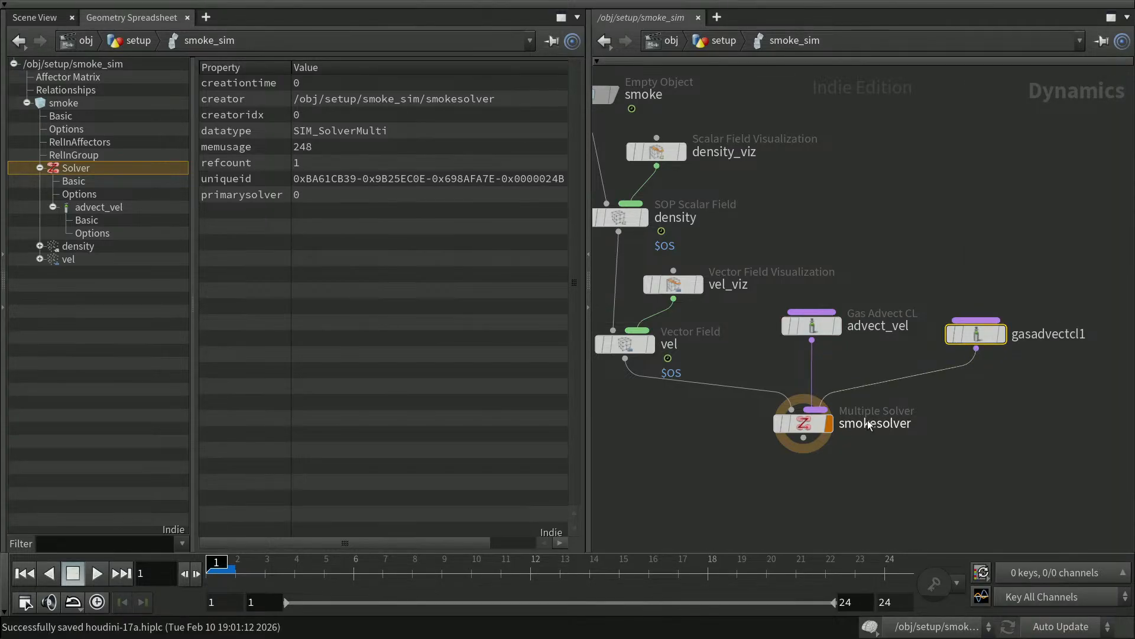
Rename the new gasadvectcl1 node to advect_density.
click(1059, 336)
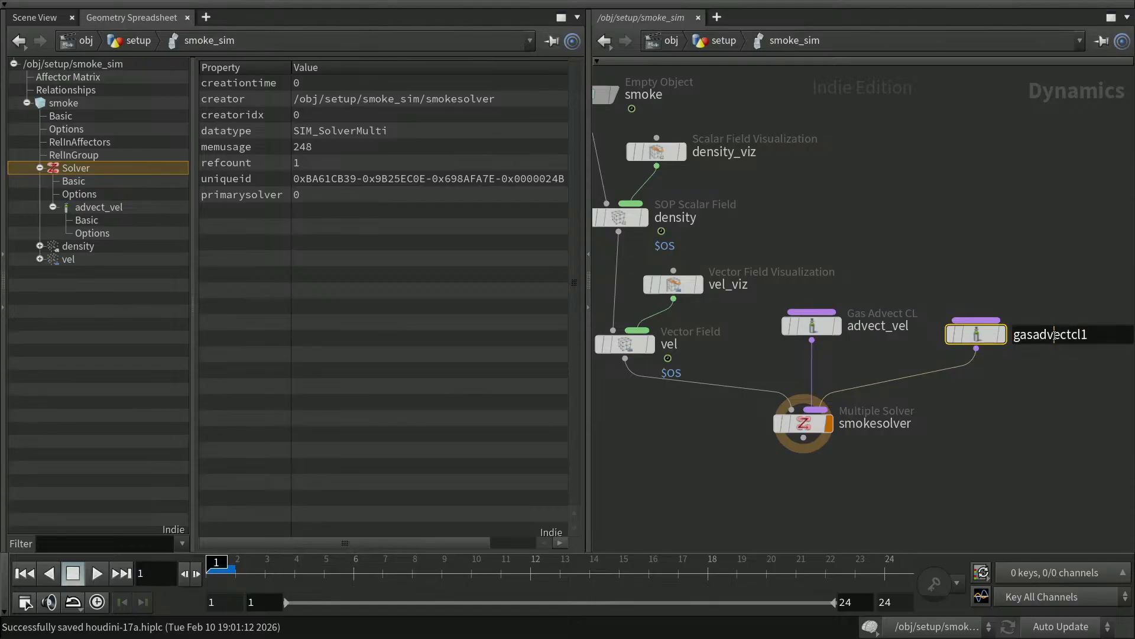
drag(1093, 336, 1008, 338)
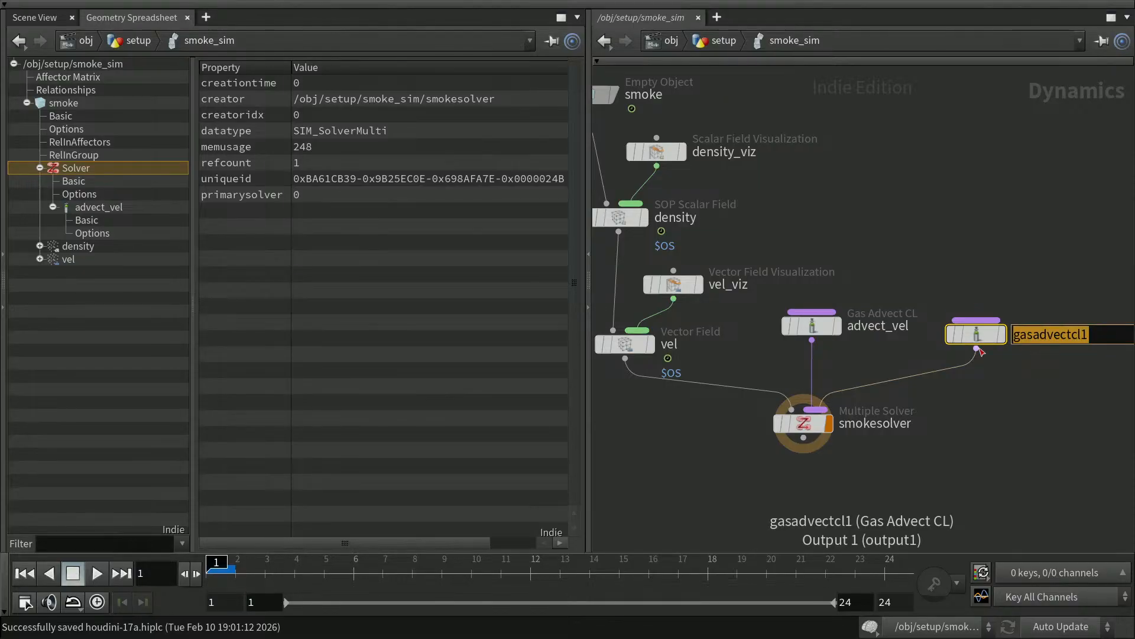
text(advect_)
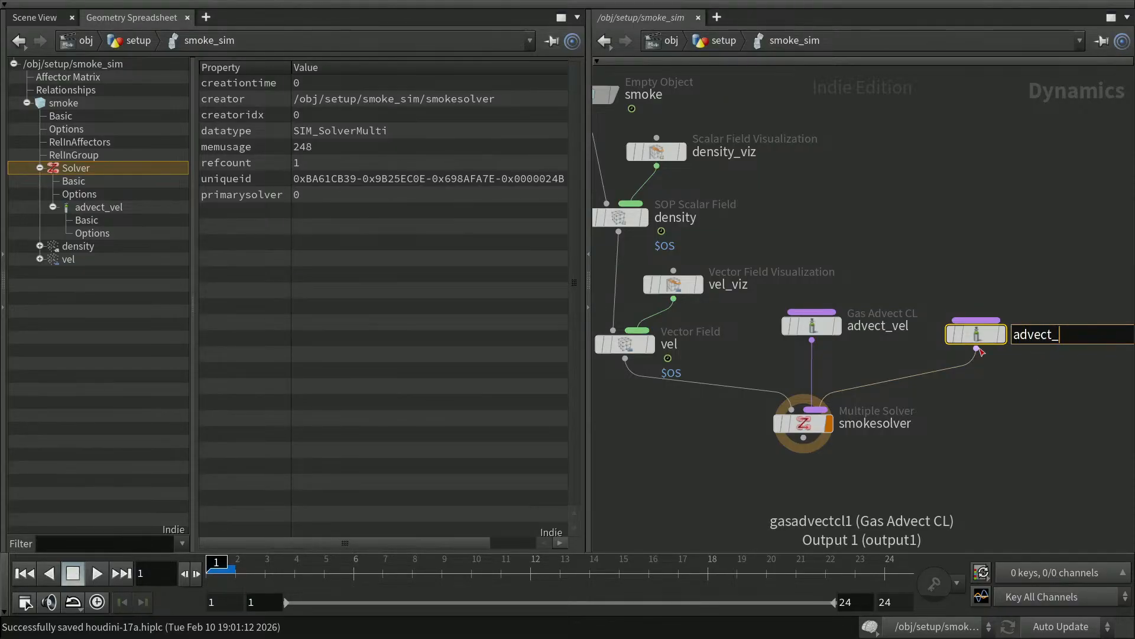
text(density)
key(Return)
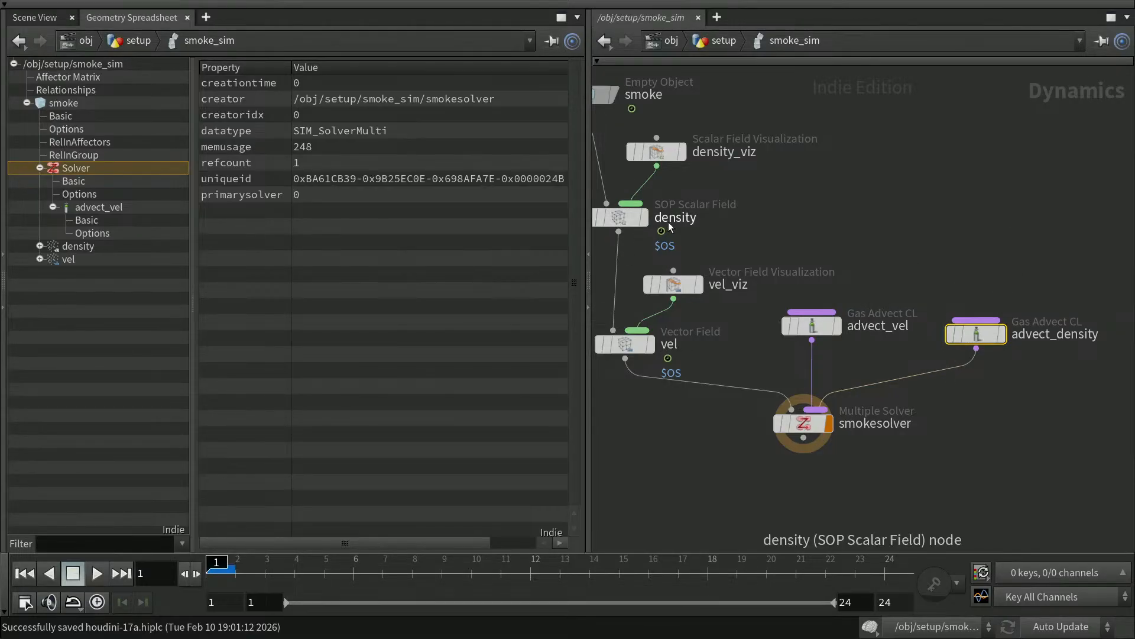
mouse_move(672, 276)
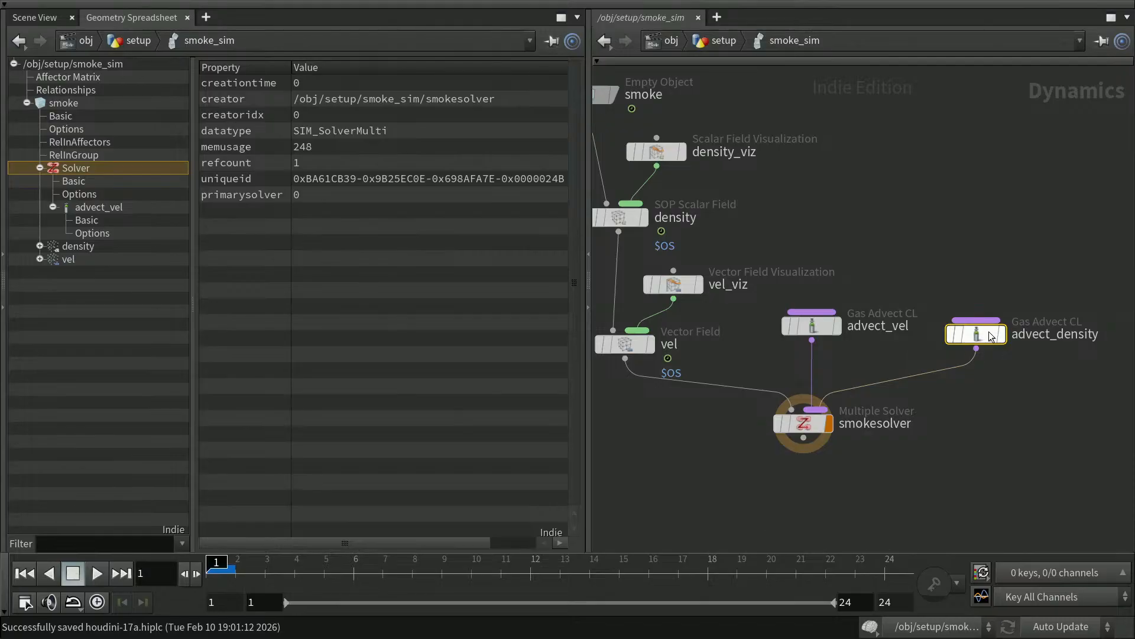
mouse_move(982, 346)
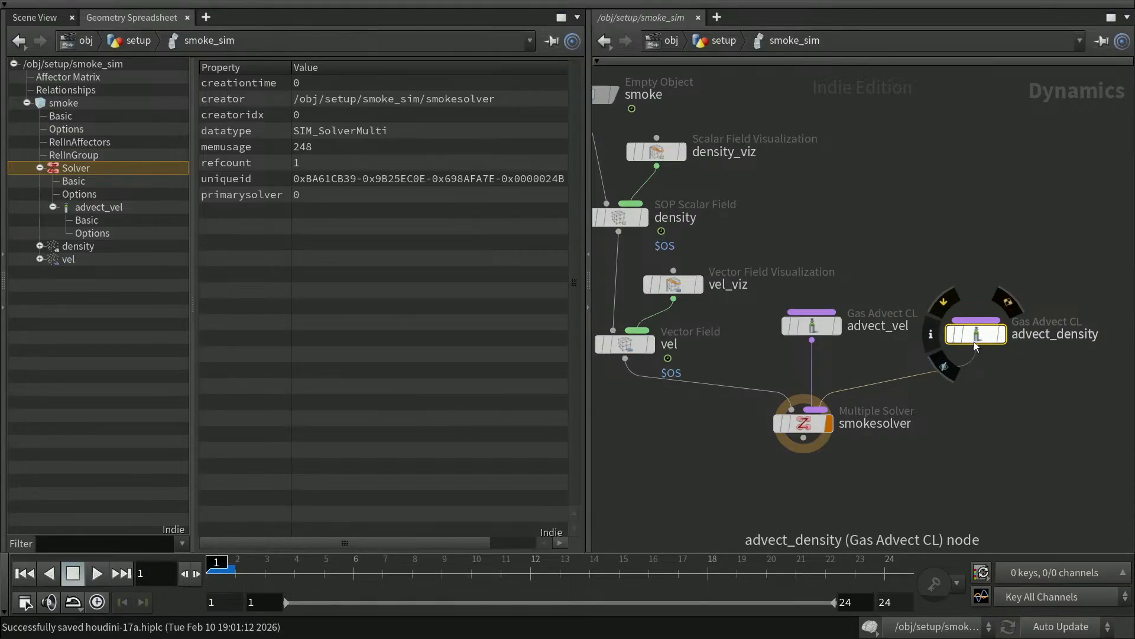
Set advect_density to Single Stage advection of Field density with Unique Data Name off.
key(p)
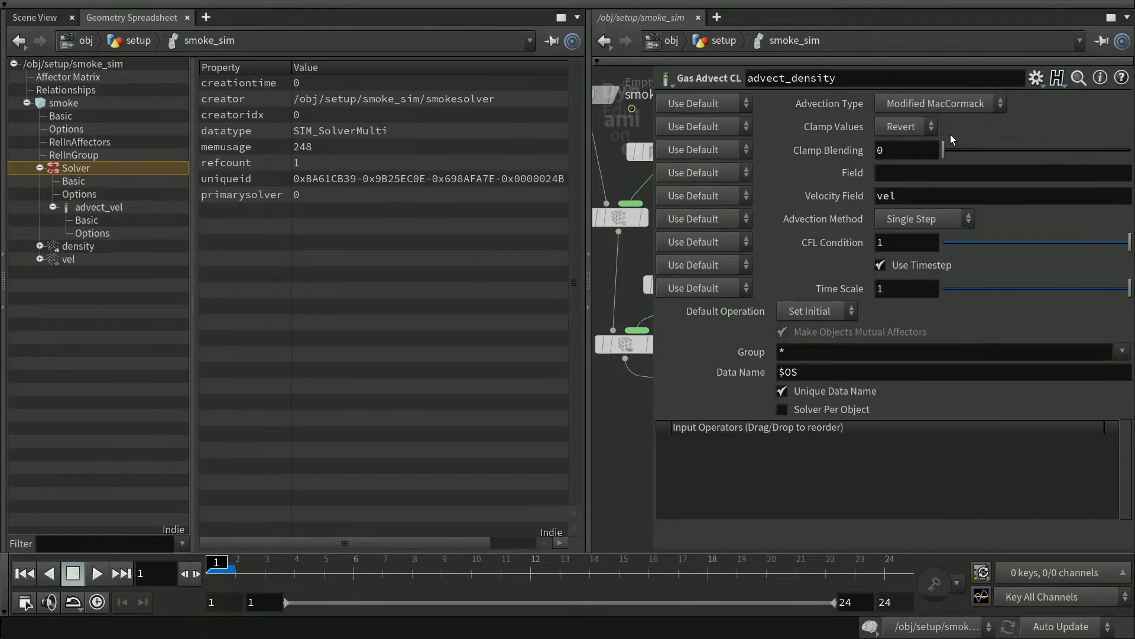
click(958, 102)
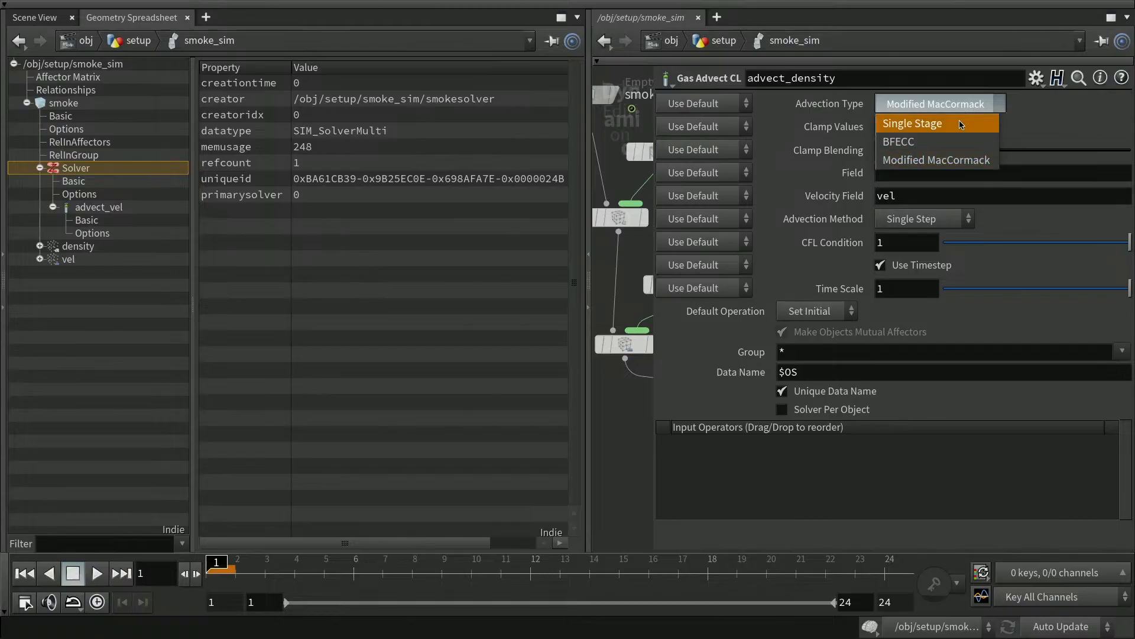
click(962, 124)
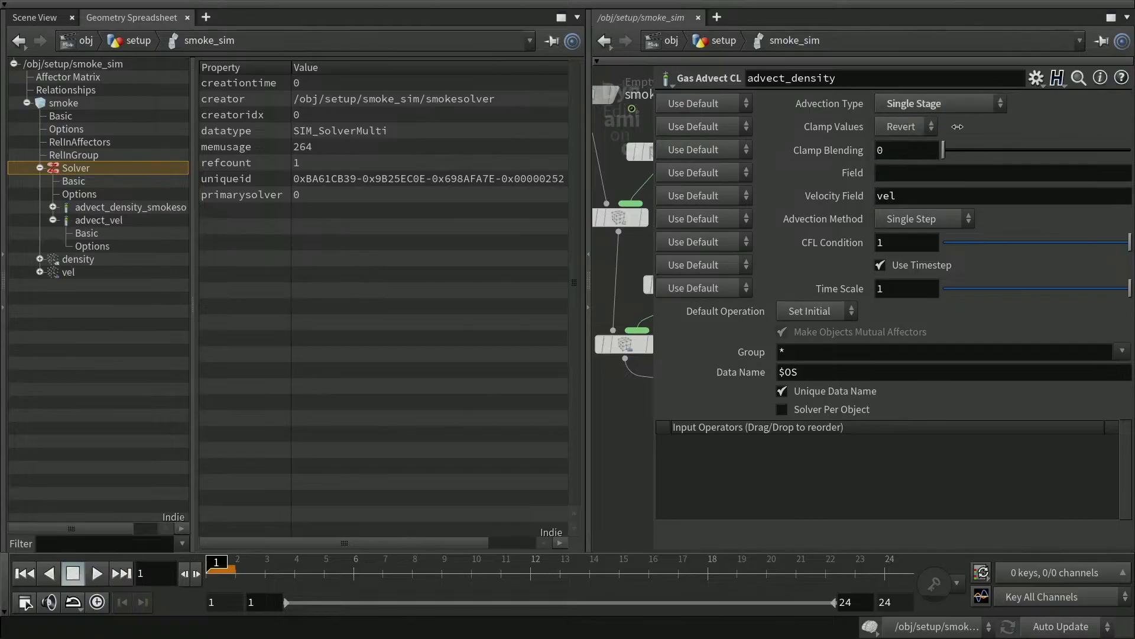
click(895, 177)
text(density)
key(Return)
click(783, 390)
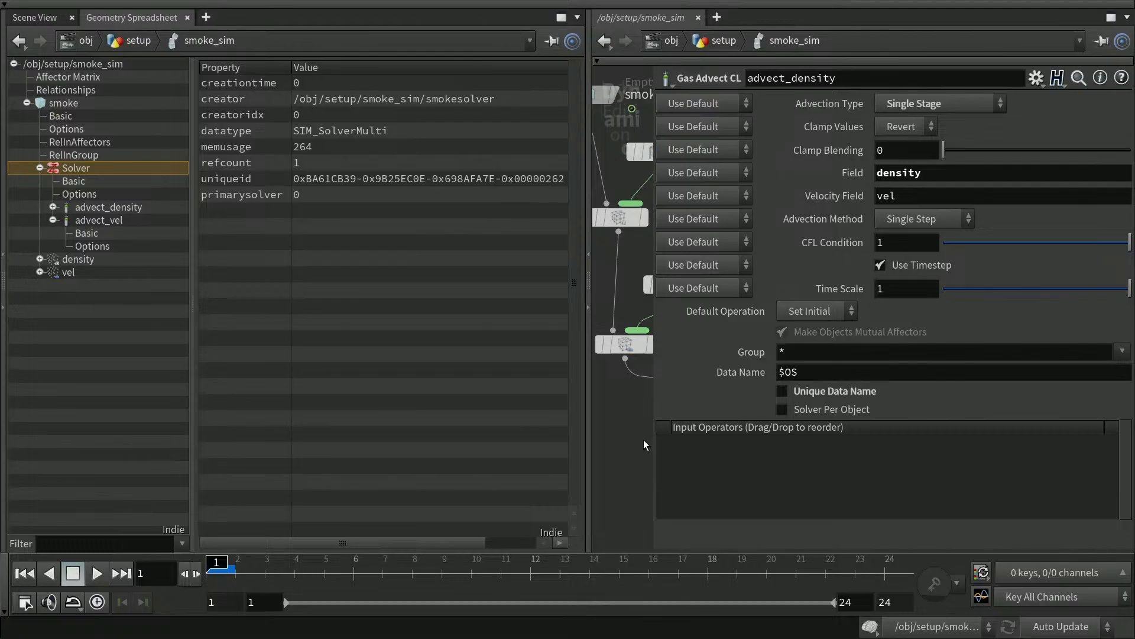
click(53, 219)
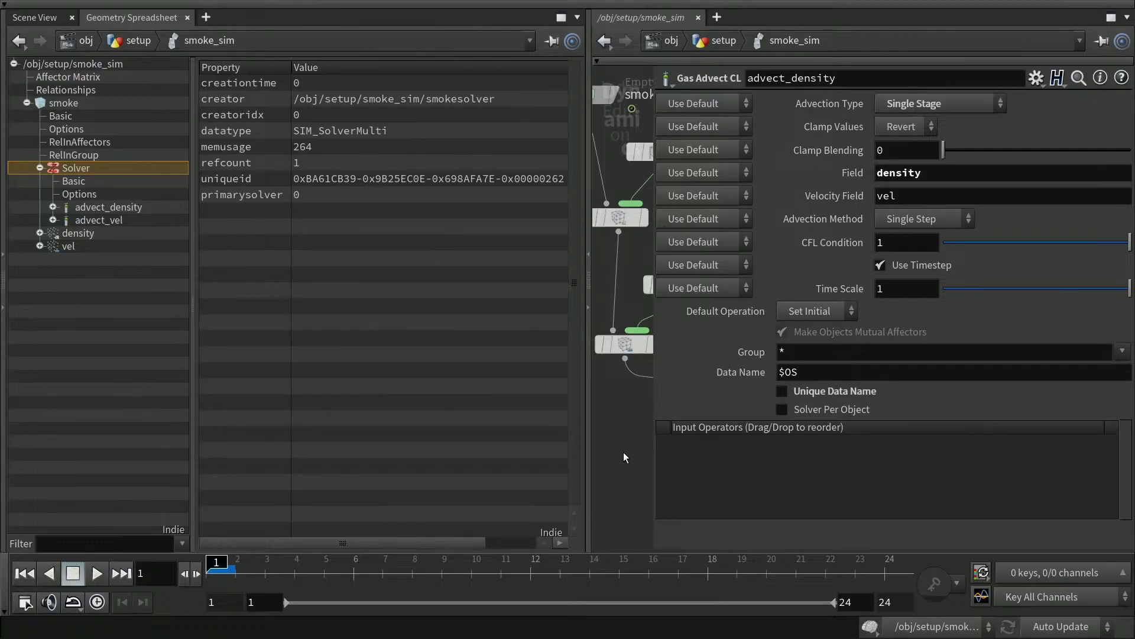
Close the advect_density parameters and save the scene.
key(p)
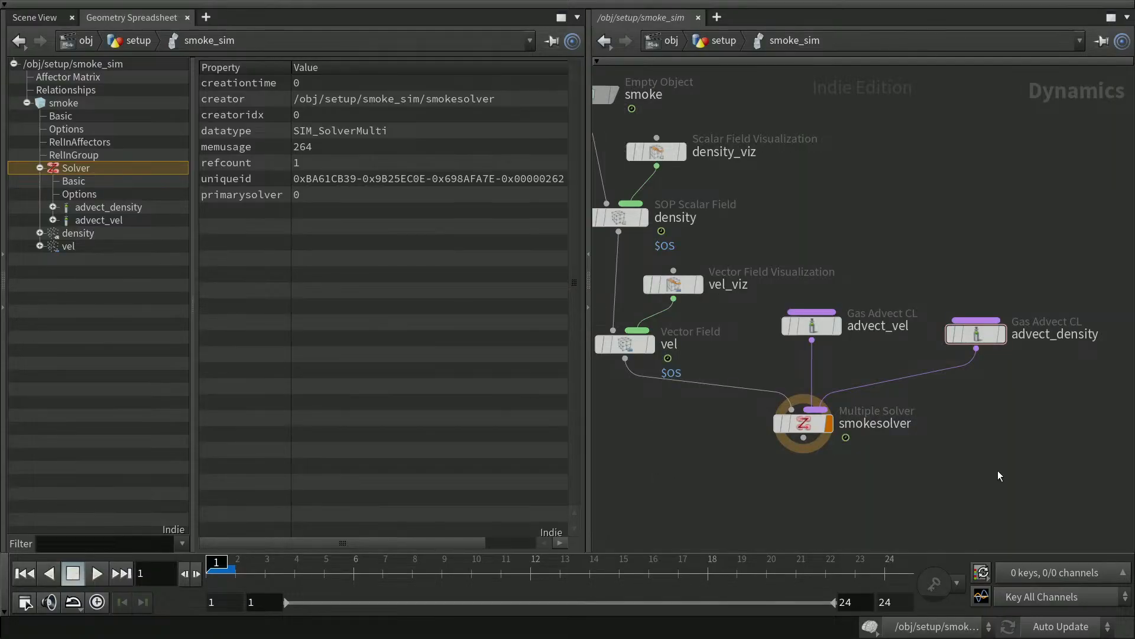
key(ctrl+s)
middle_drag(982, 393, 938, 385)
Place advect_vel directly above smokesolver with advect_density to the right, then show the Scene View.
drag(1088, 389, 929, 297)
mouse_move(923, 454)
middle_down()
mouse_move(945, 477)
mouse_move(920, 475)
middle_up()
click(994, 233)
drag(929, 333, 762, 345)
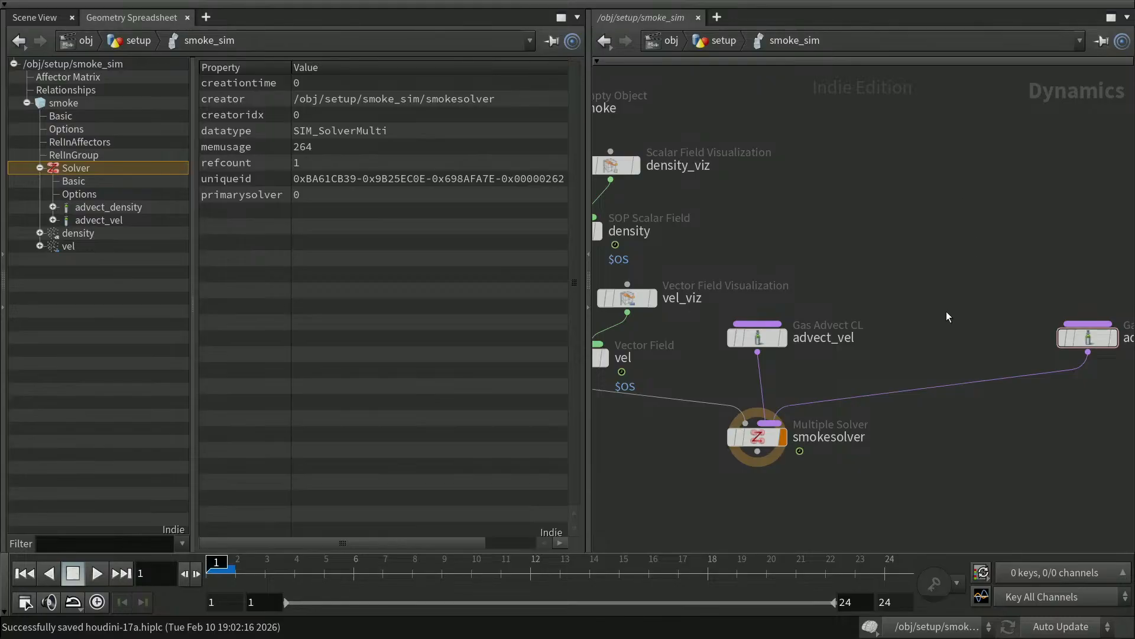
middle_drag(928, 470, 892, 455)
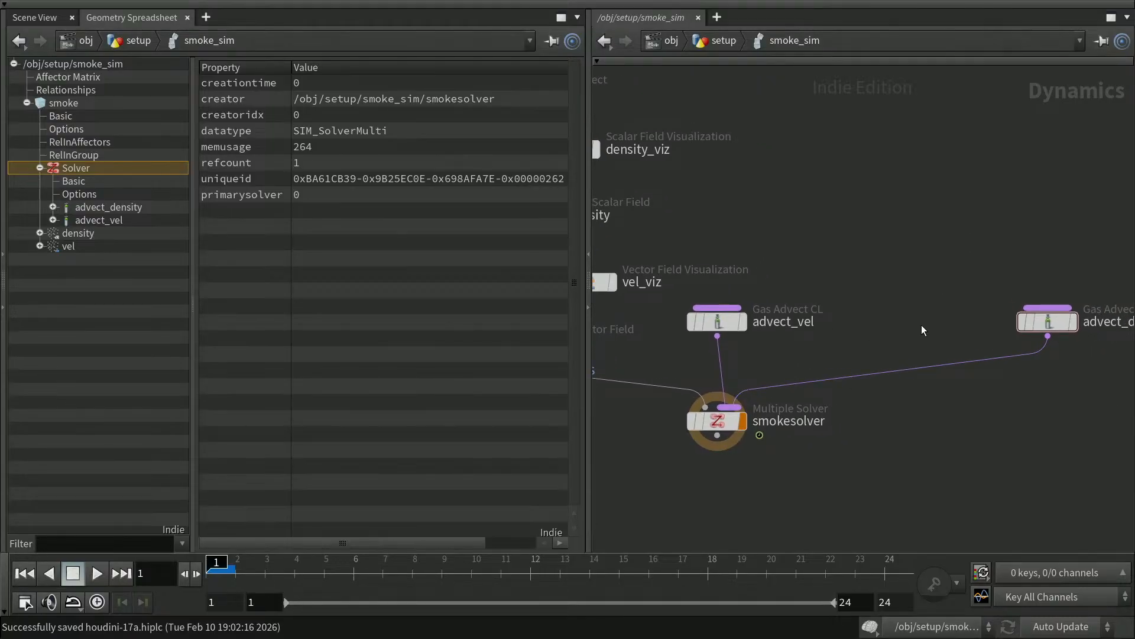
middle_drag(938, 418, 900, 453)
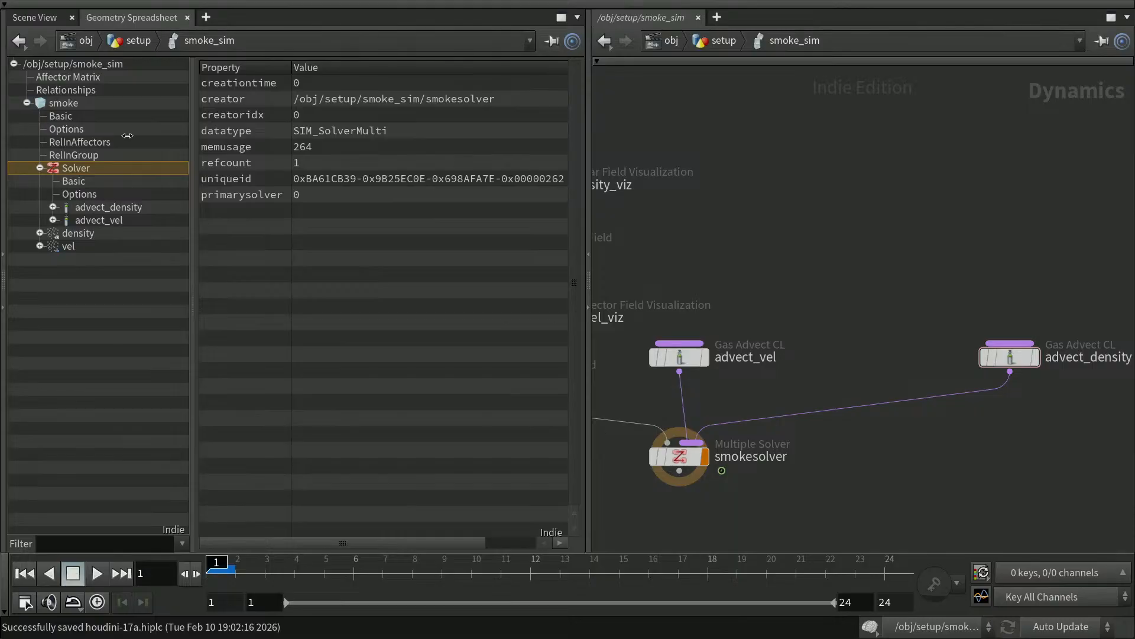
click(36, 18)
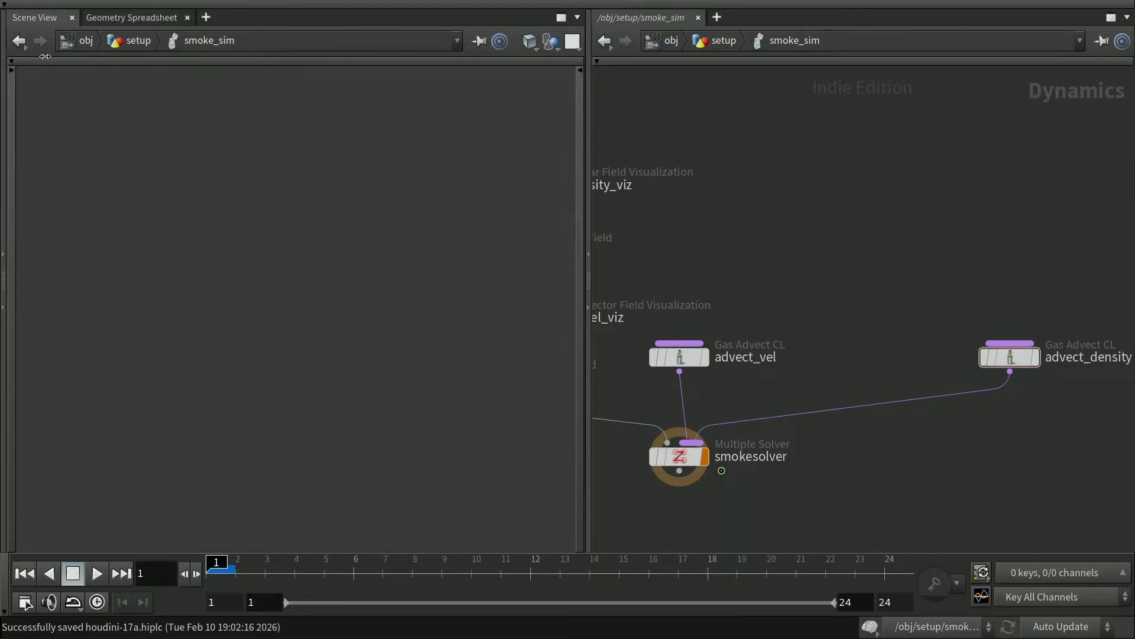
Play the smoke simulation, reset to frame 1, and save houdini-17a.hiplc.
click(98, 574)
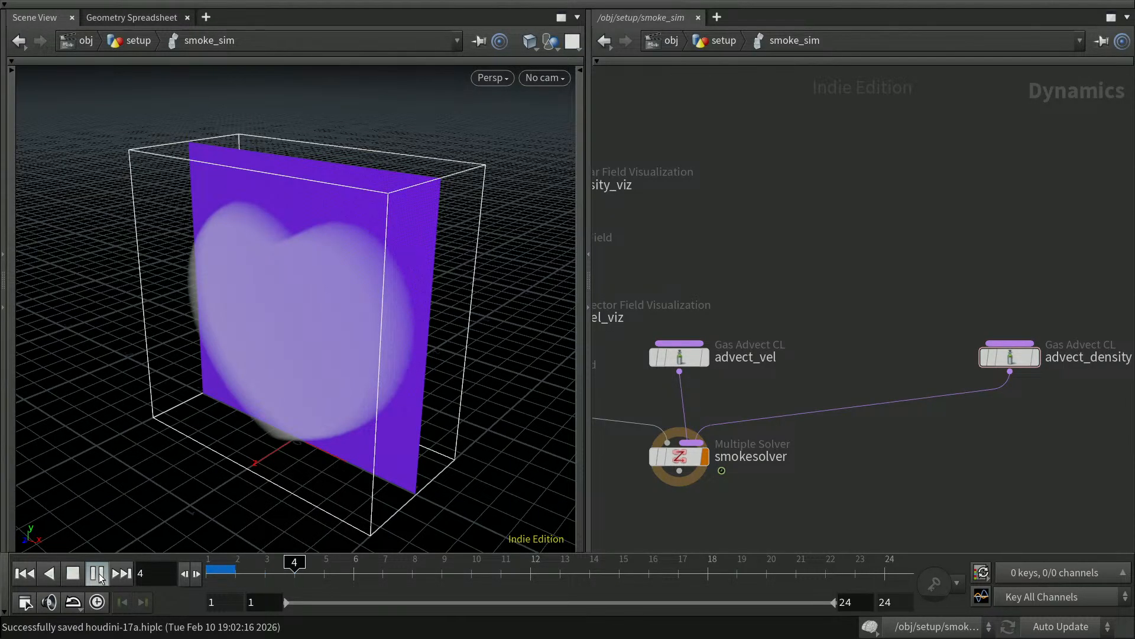
click(97, 574)
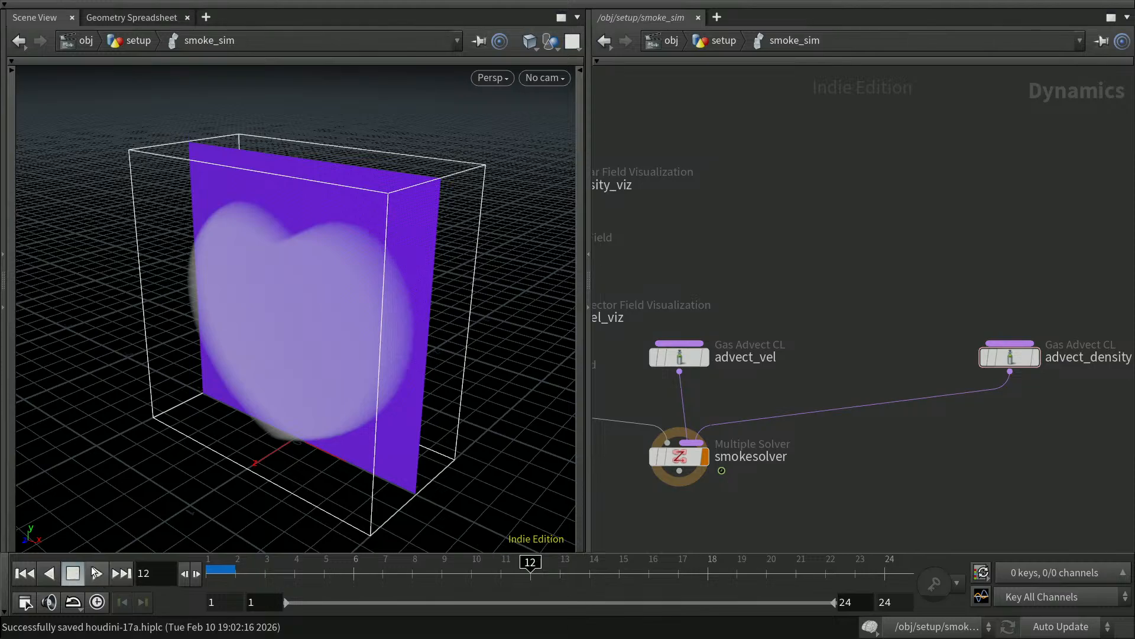
click(24, 573)
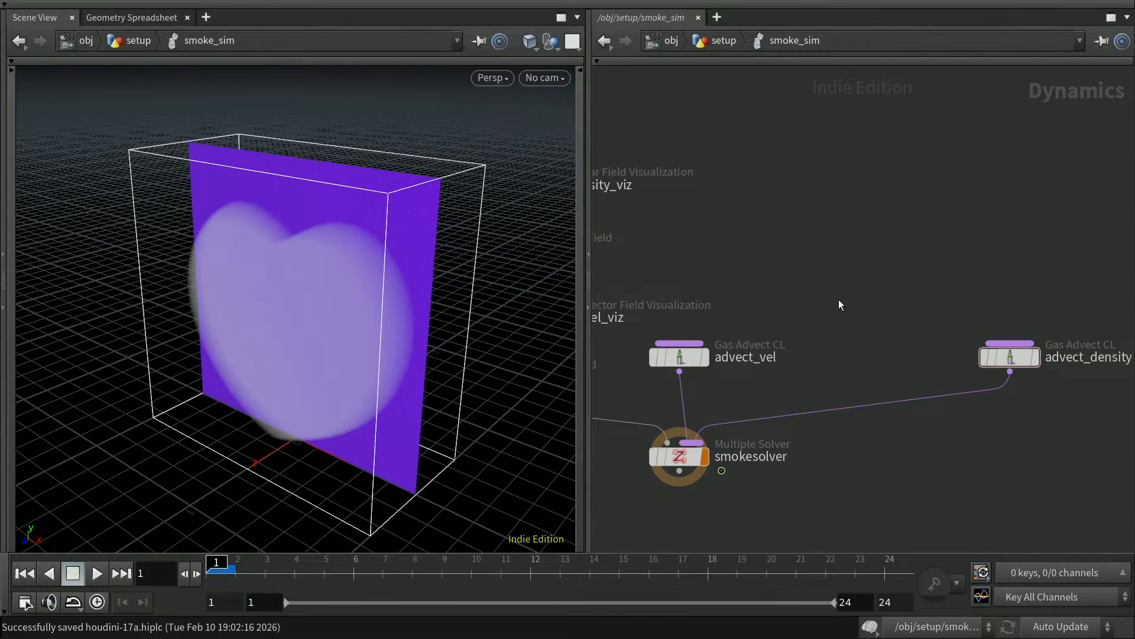
key(ctrl+s)
Add a Gas OpenCL node, gasopencl1, above the advect nodes.
key(Tab)
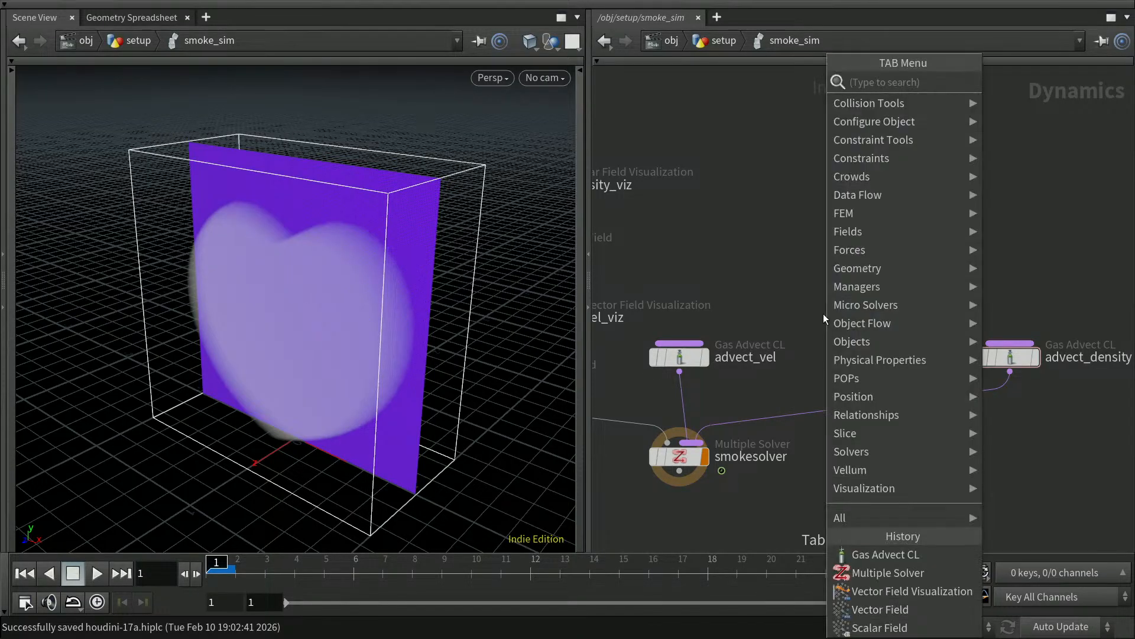
text(en)
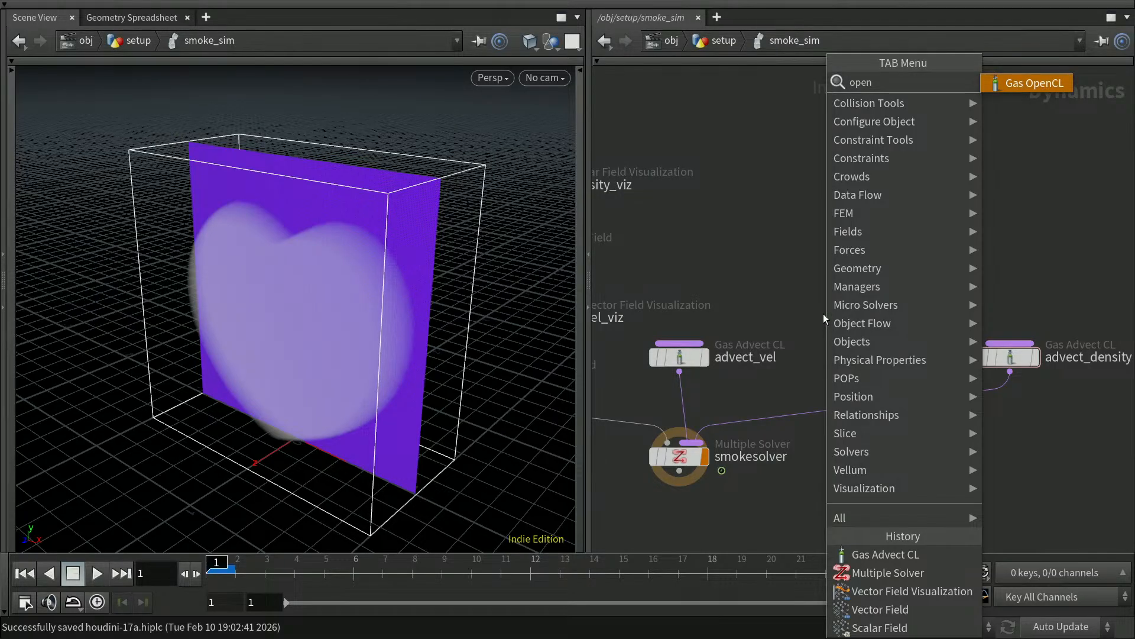
key(Return)
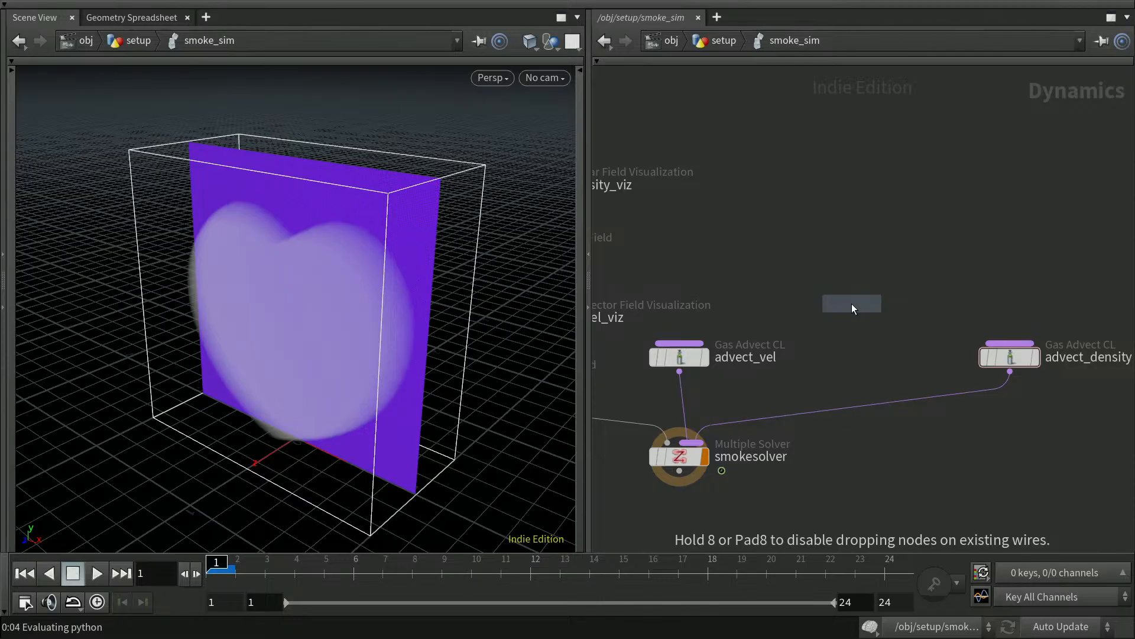
click(852, 304)
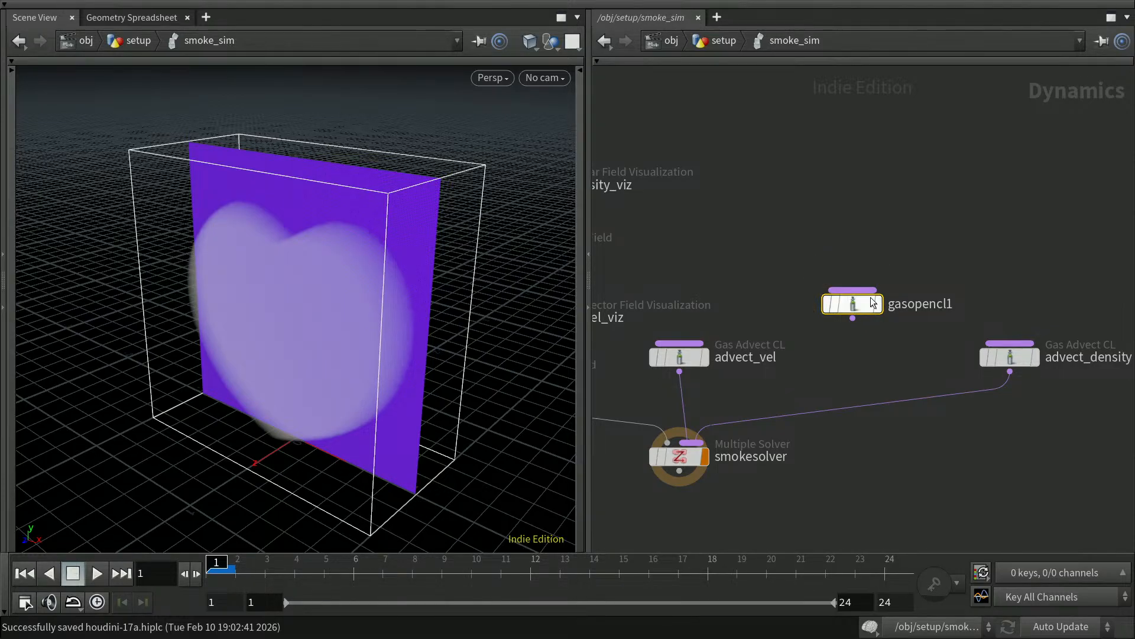
mouse_move(868, 350)
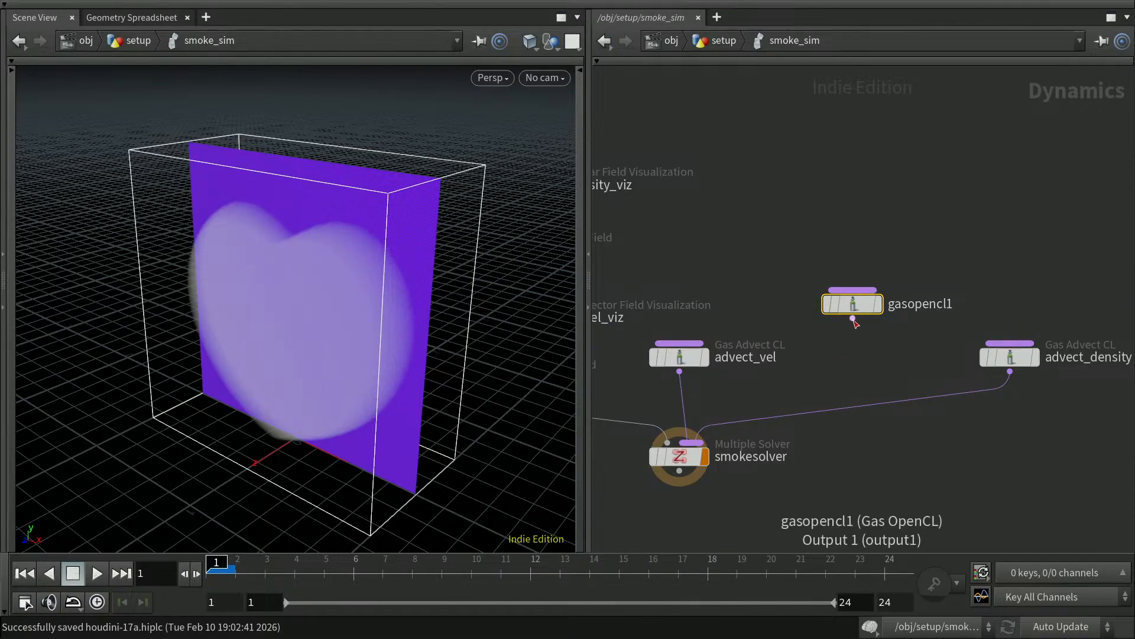
Cut the advect_density wire, then wire gasopencl1 and advect_density into smokesolver.
key(y)
mouse_move(865, 414)
mouse_down()
mouse_move(856, 329)
mouse_move(793, 393)
mouse_move(715, 435)
mouse_up()
drag(1010, 371, 700, 445)
right_click(705, 445)
click(922, 455)
click(920, 452)
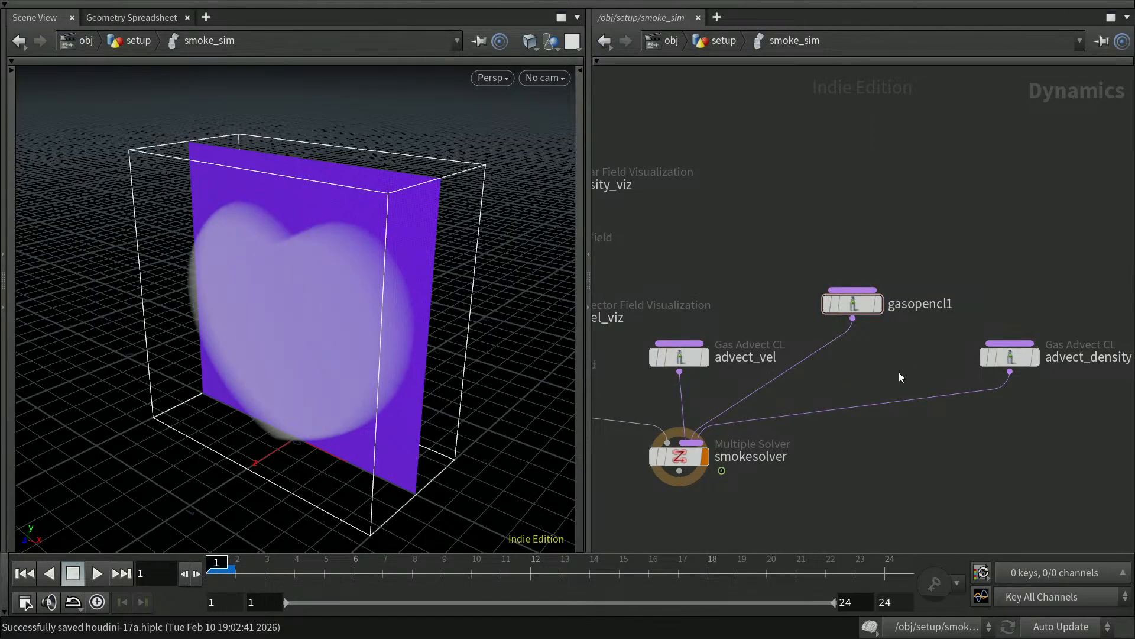
key(y)
mouse_move(889, 359)
mouse_down()
mouse_move(900, 377)
mouse_move(929, 352)
mouse_up()
key(y)
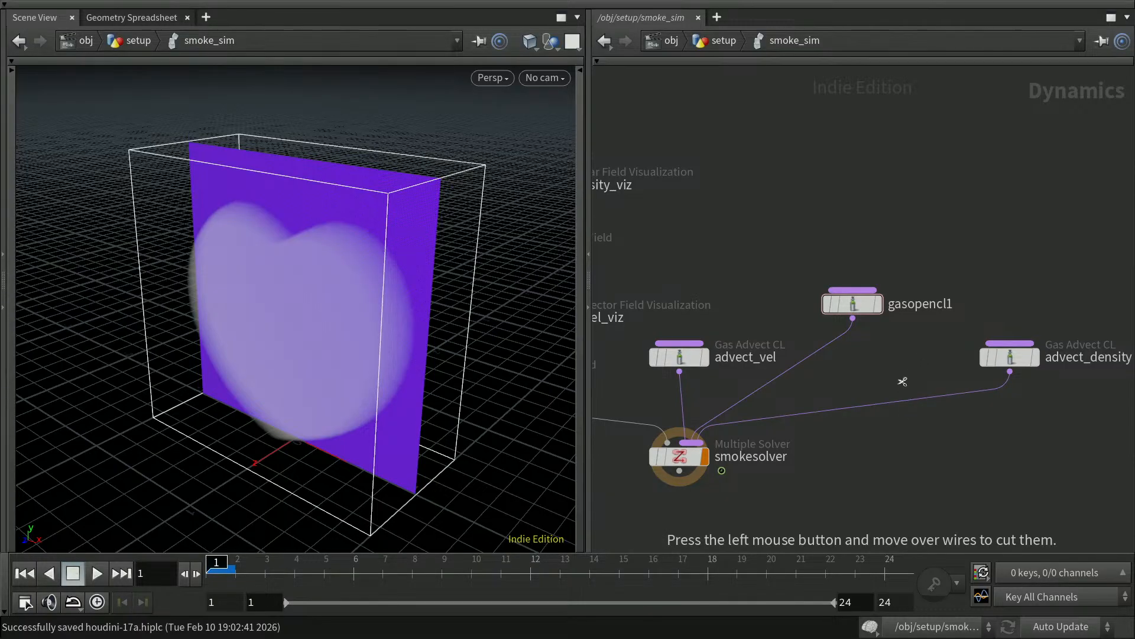
Rename gasopencl1 to 'turbulence' and save the scene.
double_click(911, 304)
drag(957, 304, 892, 305)
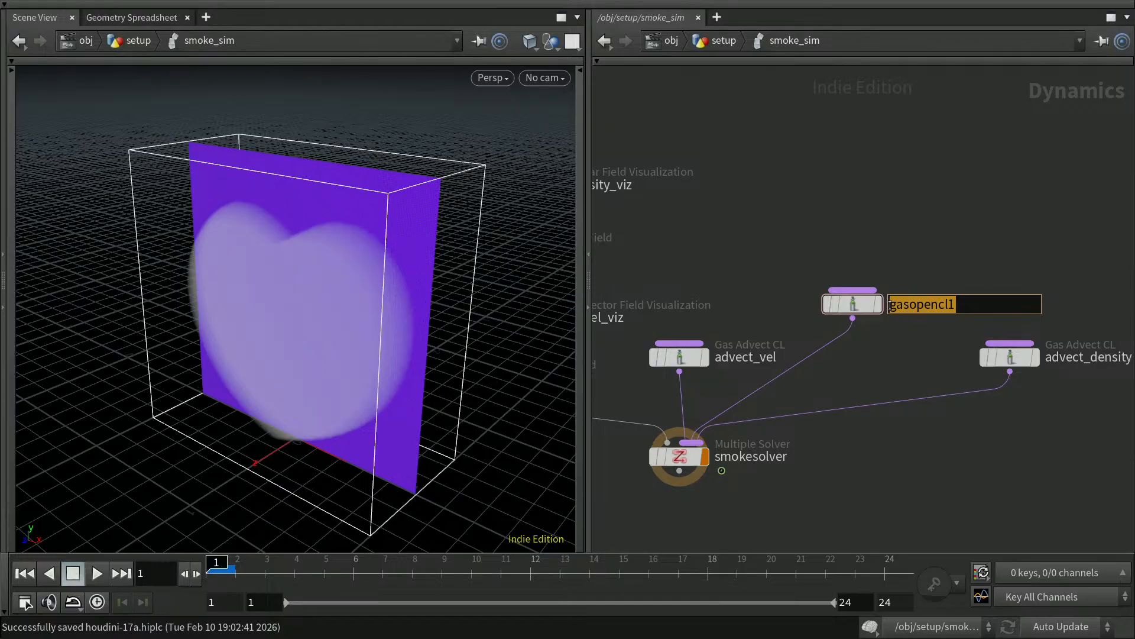
mouse_move(876, 308)
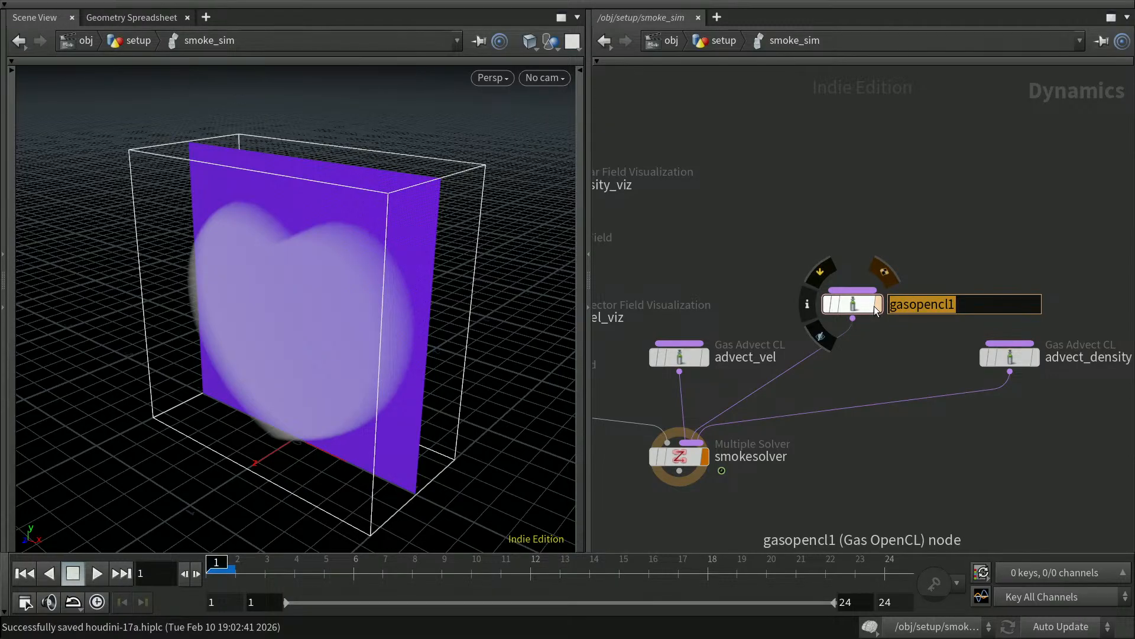
text(turbulence)
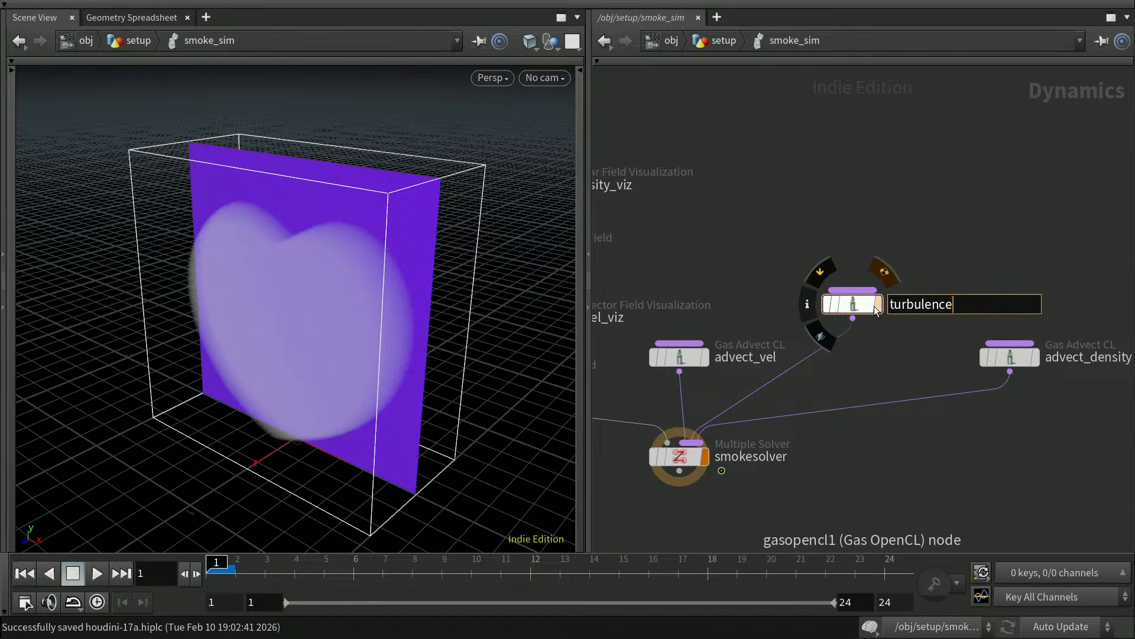
key(Return)
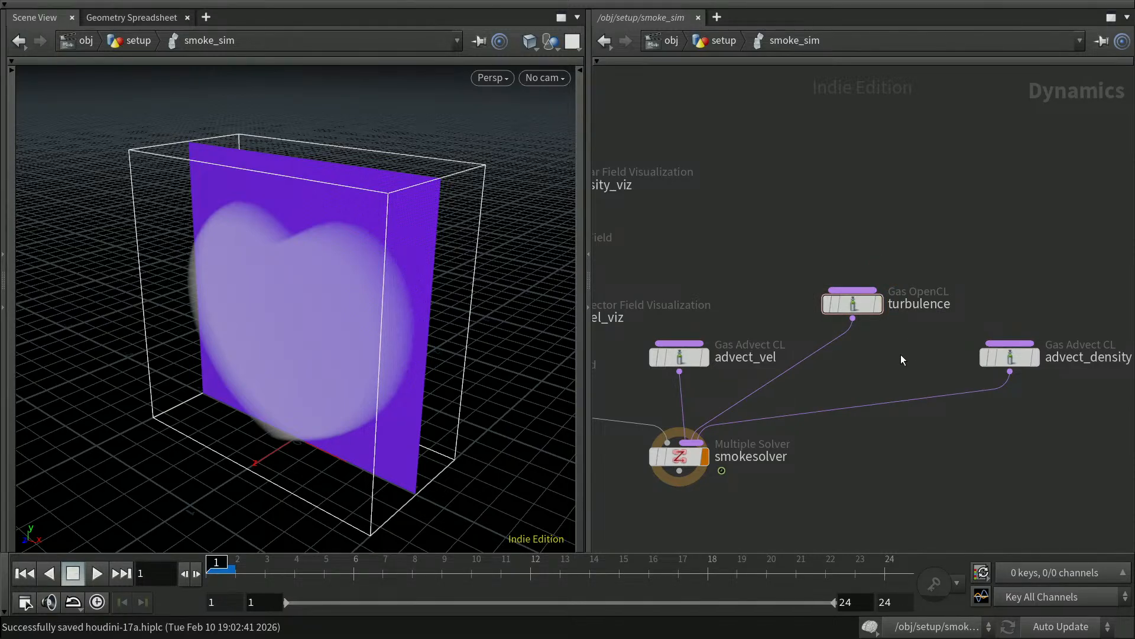
key(ctrl+s)
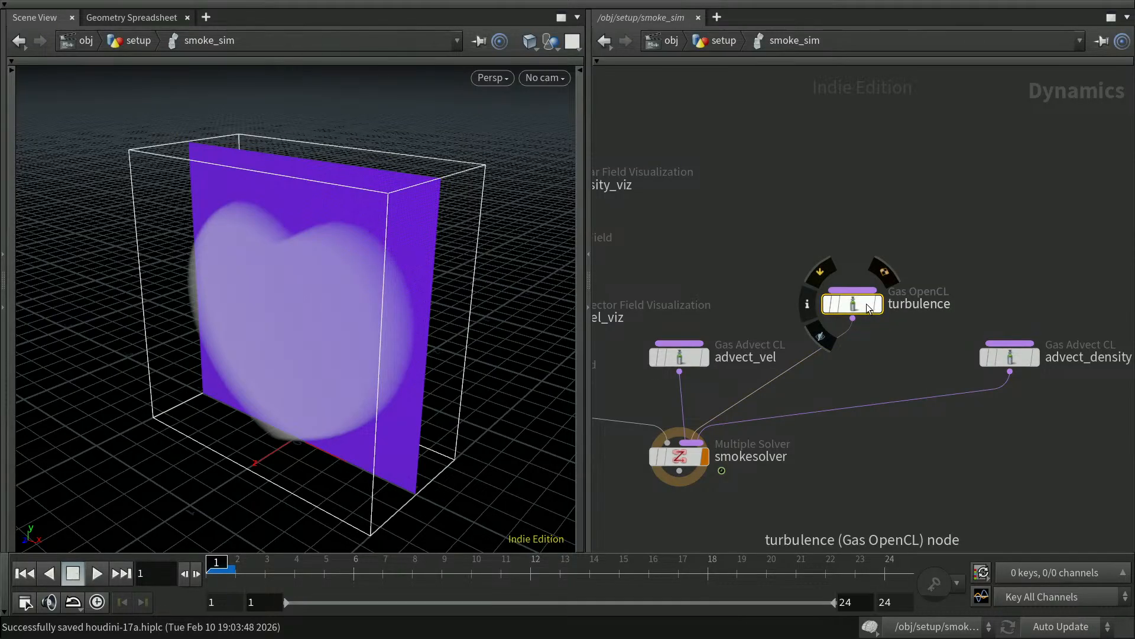
Change the turbulence Kernel Name to $OS and turn on Use Code Snippet.
key(p)
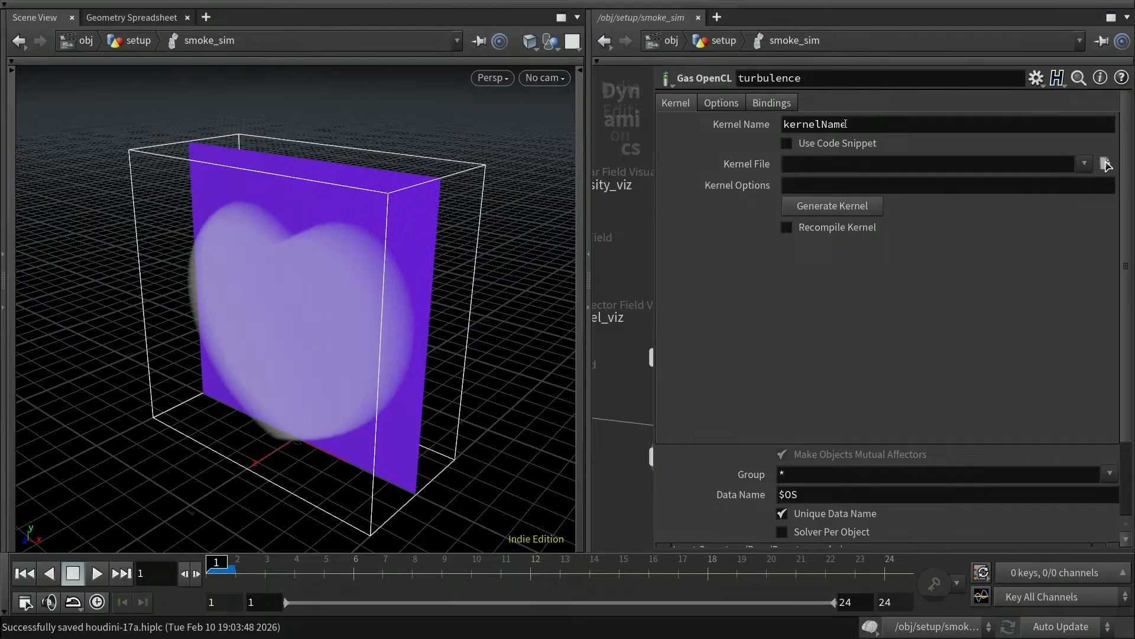
drag(852, 124, 758, 128)
text($OS)
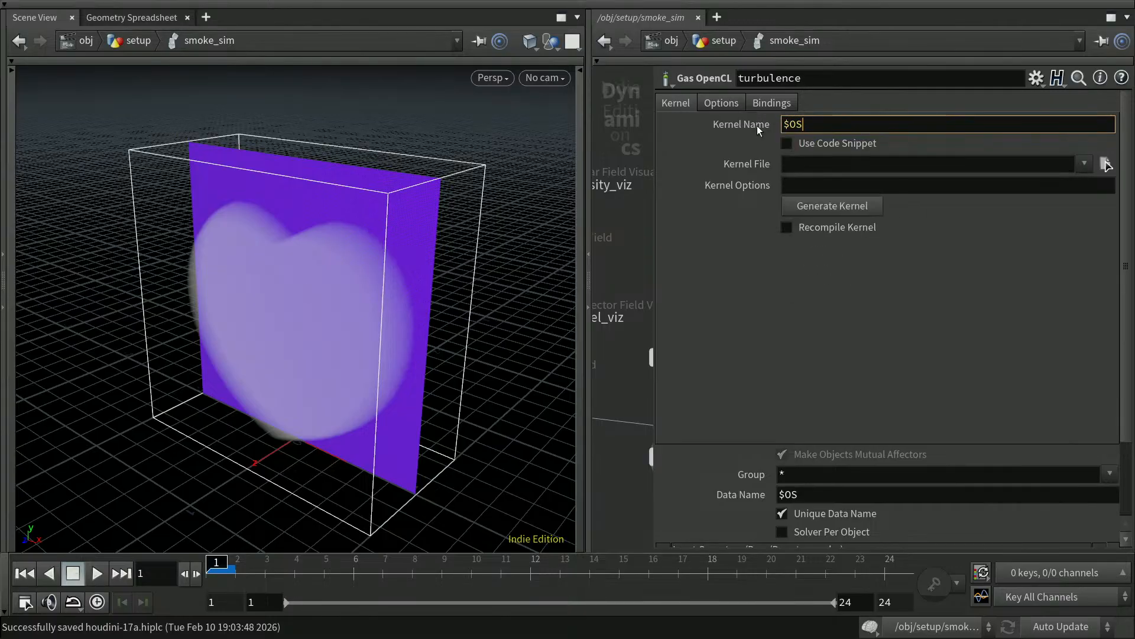
key(Return)
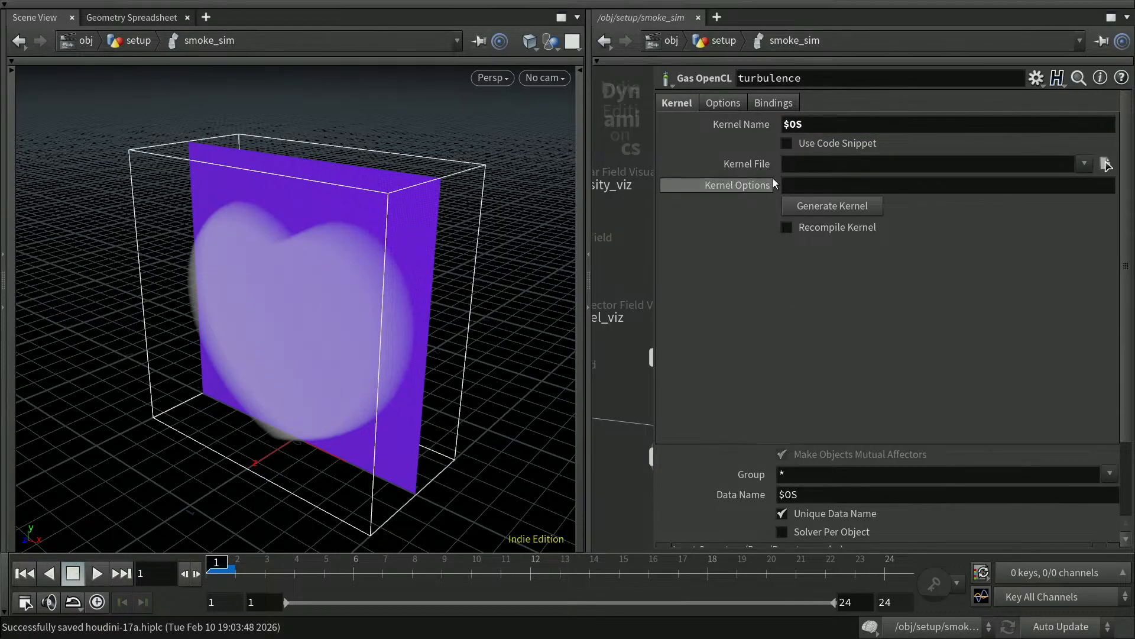
click(762, 124)
click(761, 121)
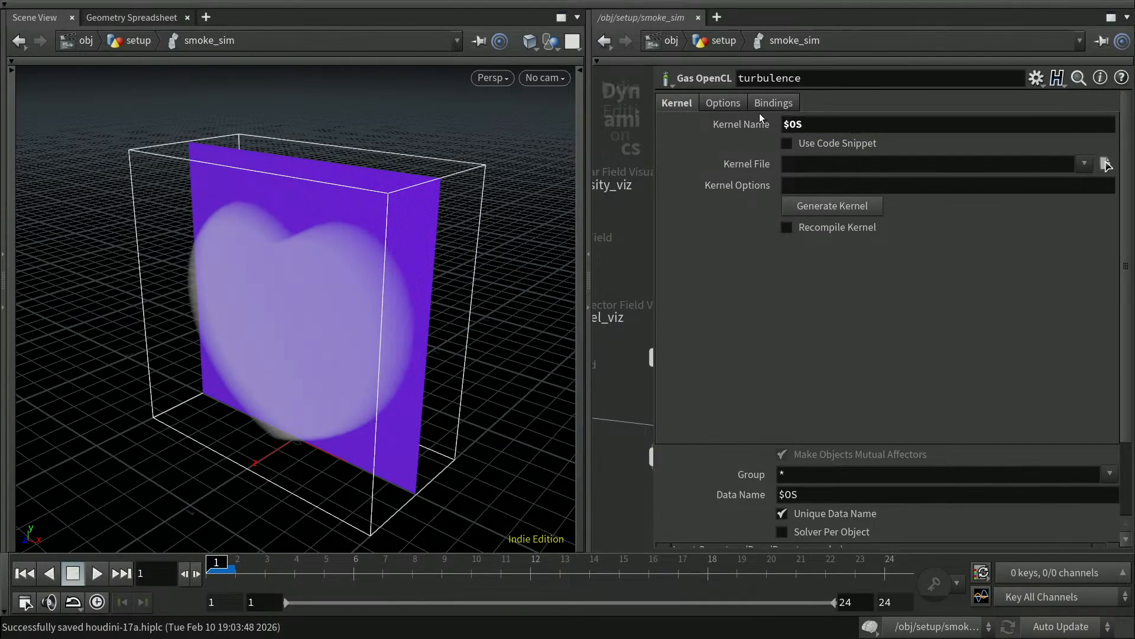
click(787, 143)
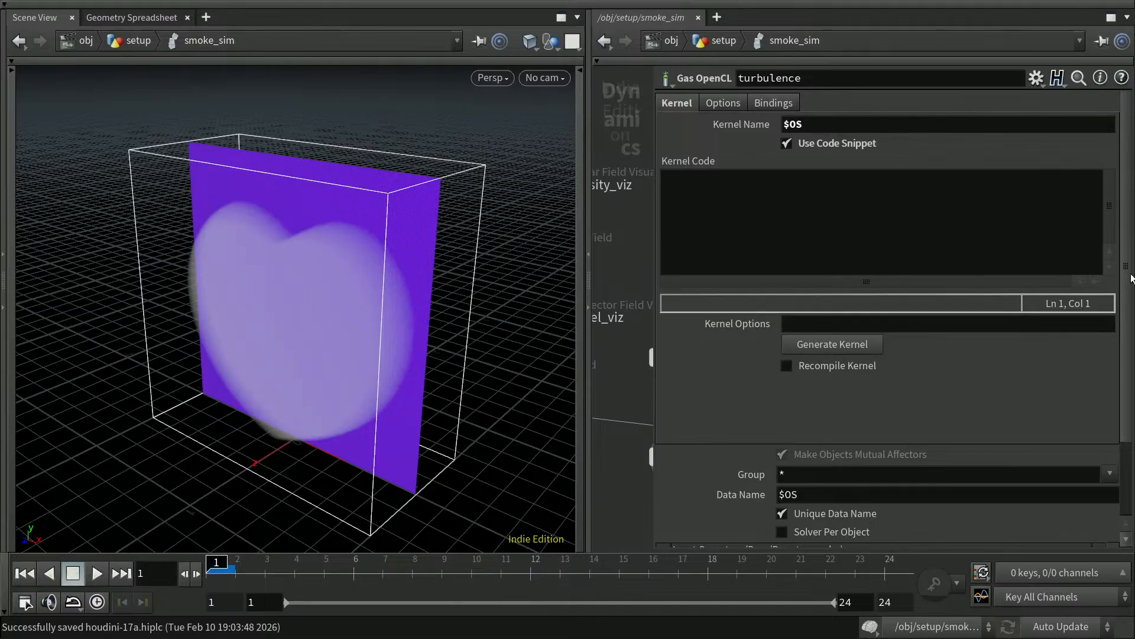
scroll(1130, 284, down, 1)
drag(1130, 288, 1131, 321)
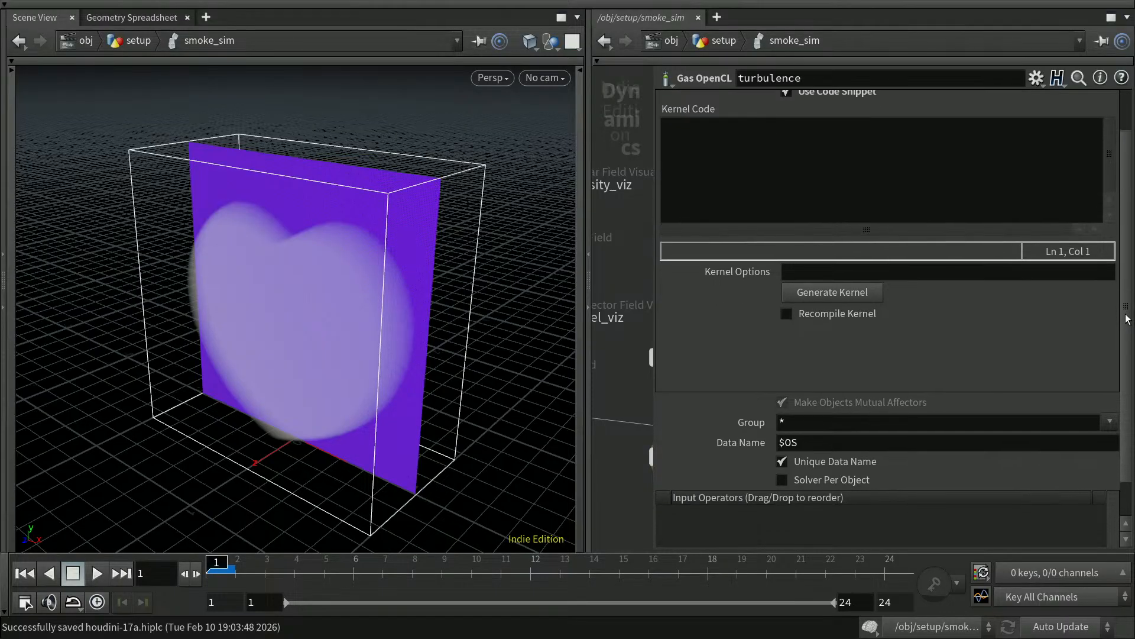
Show the Geometry Spreadsheet, turn off Unique Data Name on turbulence, and view its Options tab.
click(147, 17)
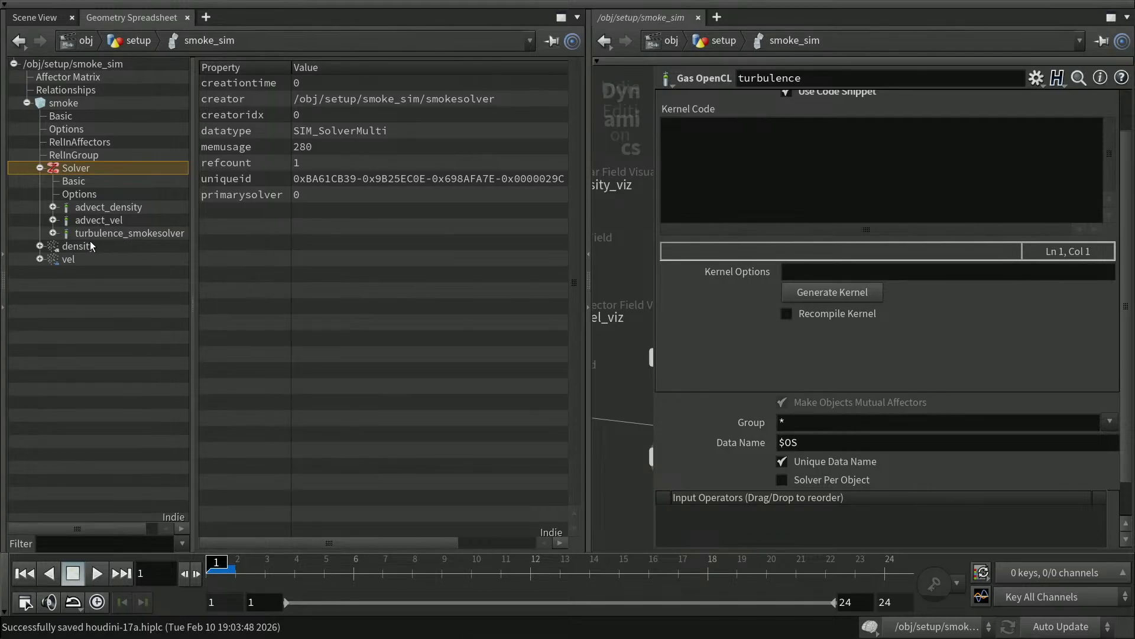
click(782, 462)
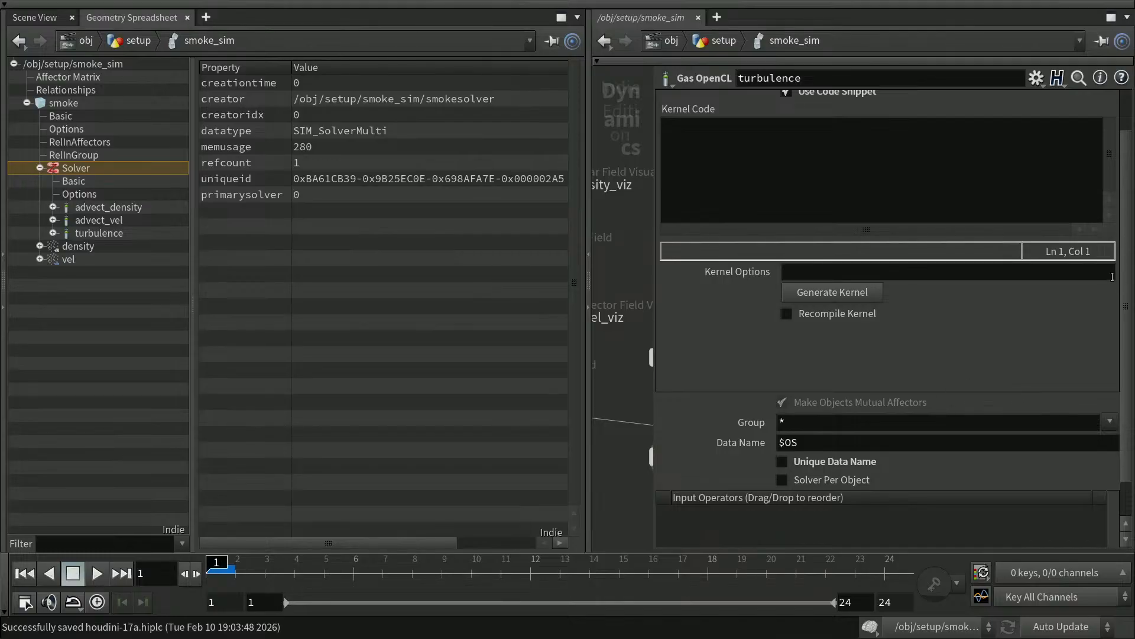
scroll(1130, 289, up, 3)
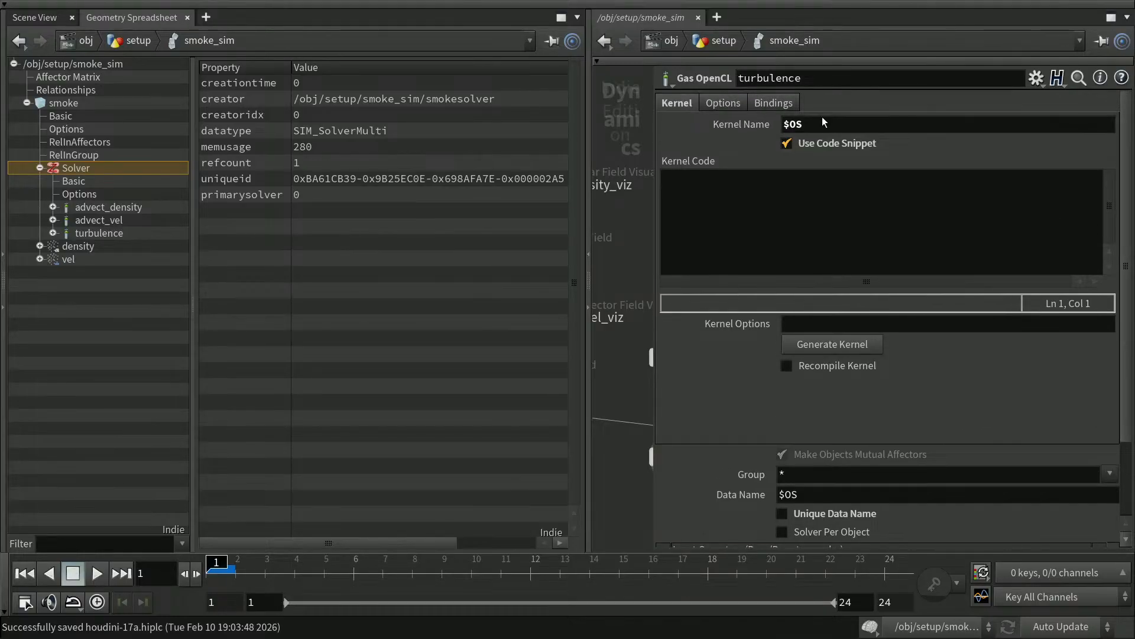
click(738, 103)
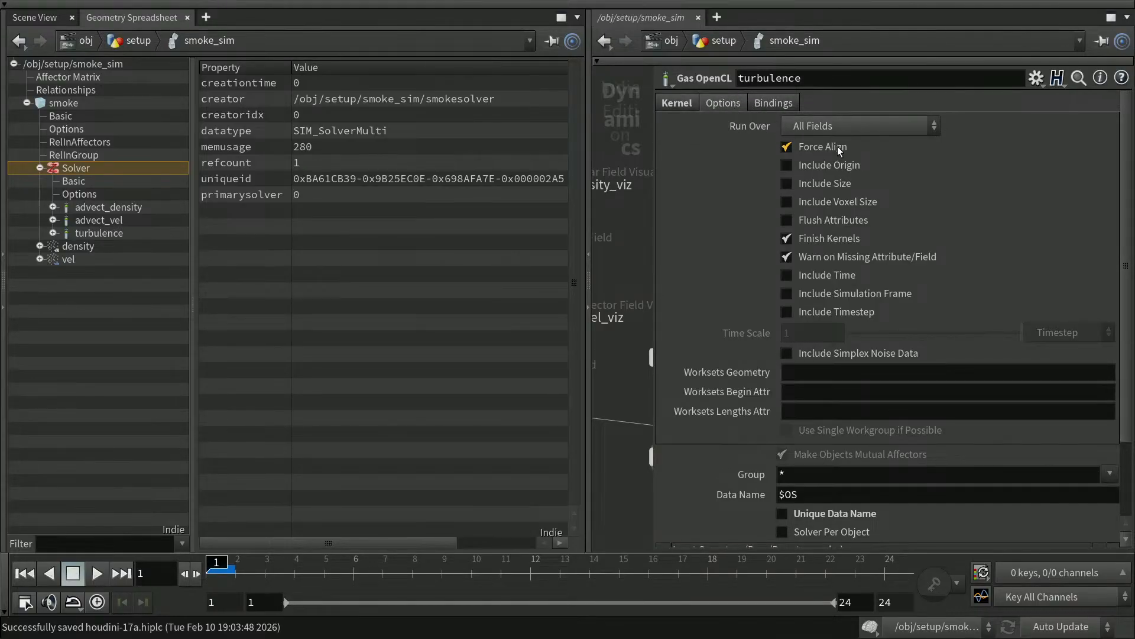
click(851, 127)
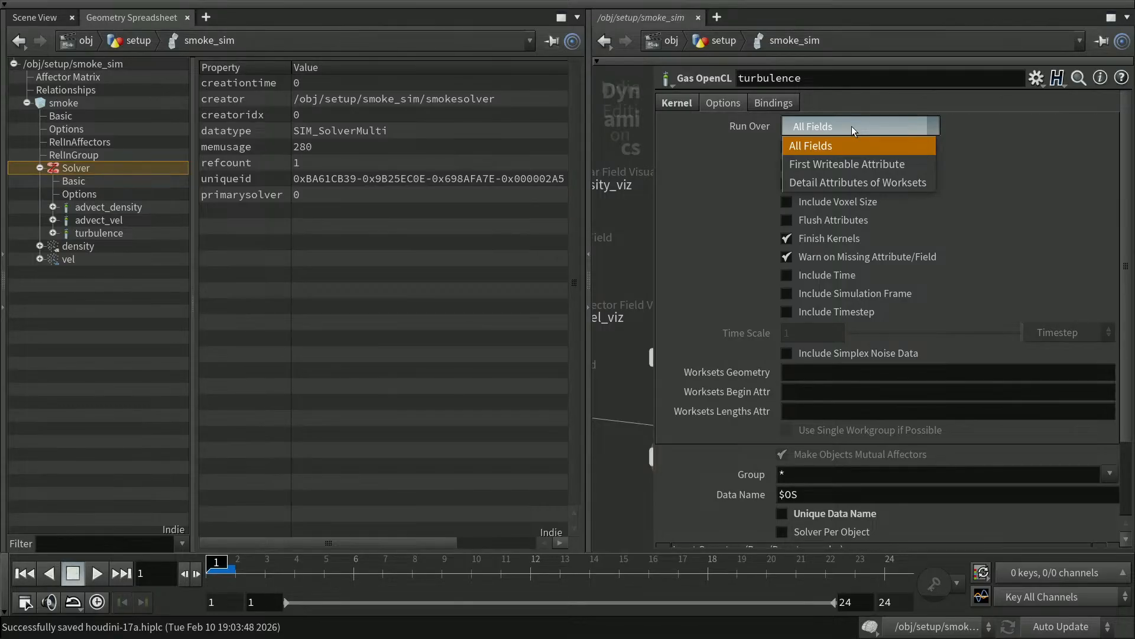
click(854, 124)
click(855, 124)
click(996, 130)
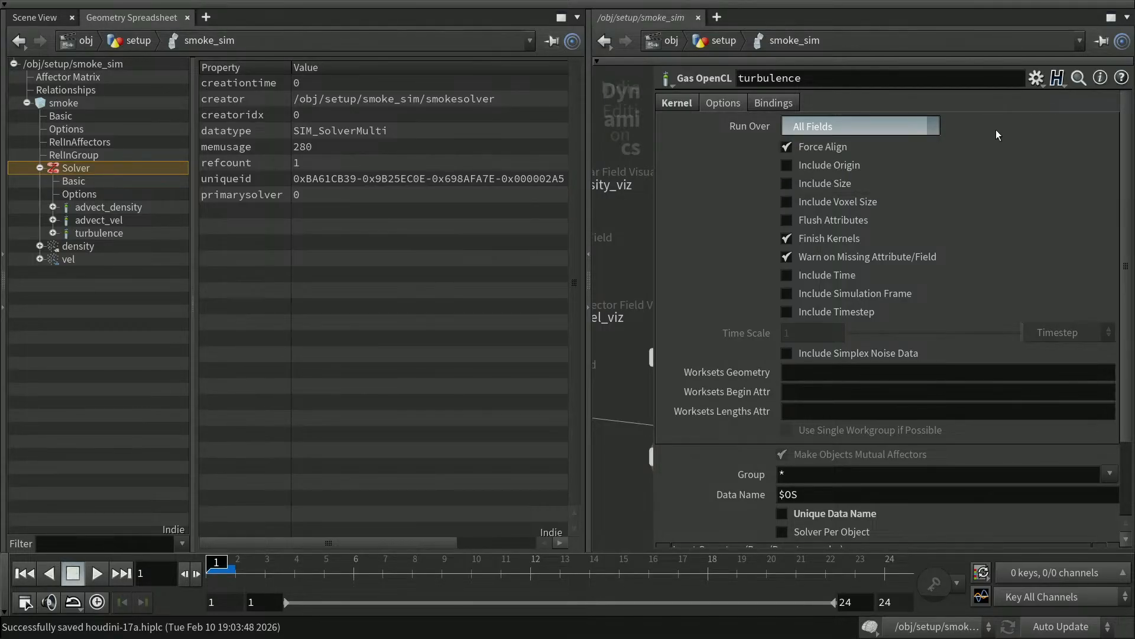
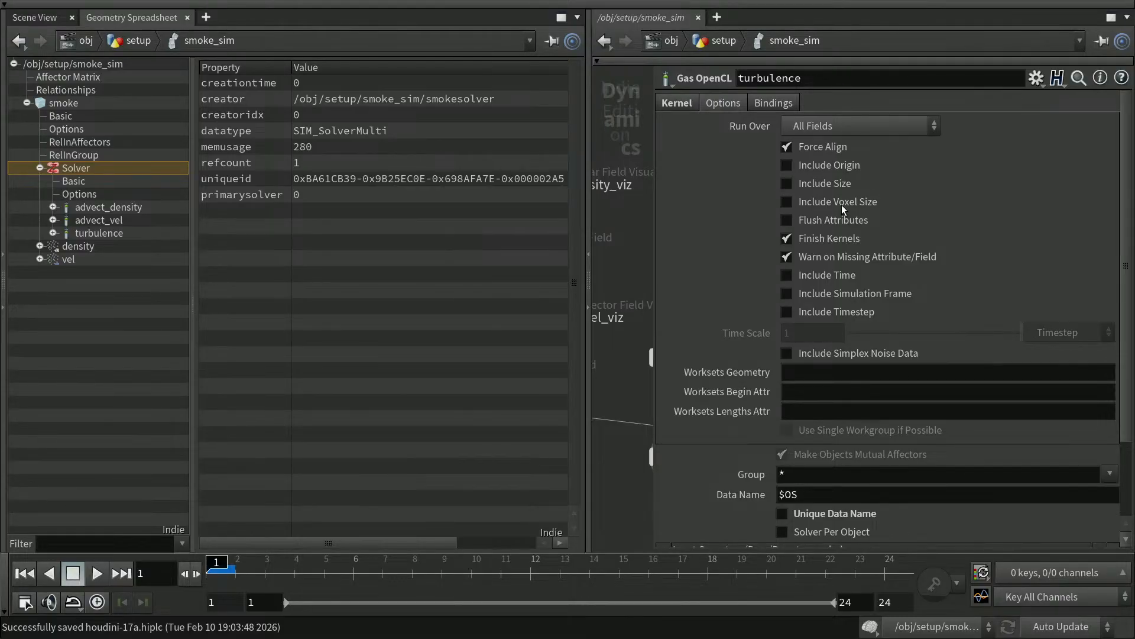
Enable Include Voxel Size, Include Time and Include Simplex Noise Data, then show the Bindings tab.
click(787, 201)
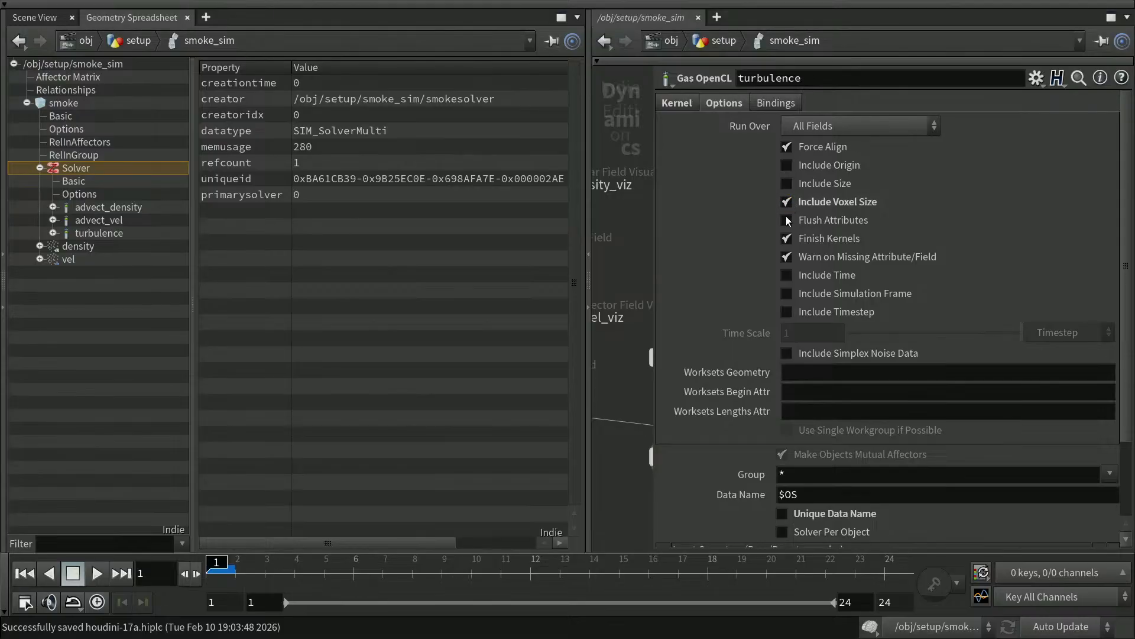
click(788, 273)
mouse_move(786, 353)
click(787, 353)
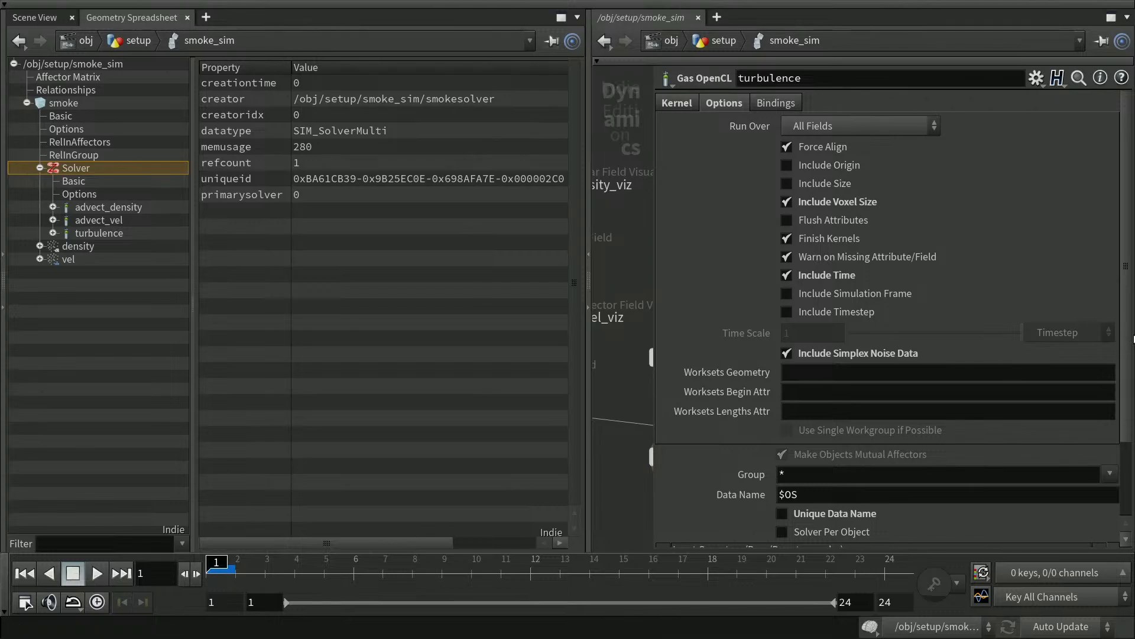
drag(1126, 336, 1126, 311)
click(793, 103)
mouse_move(802, 155)
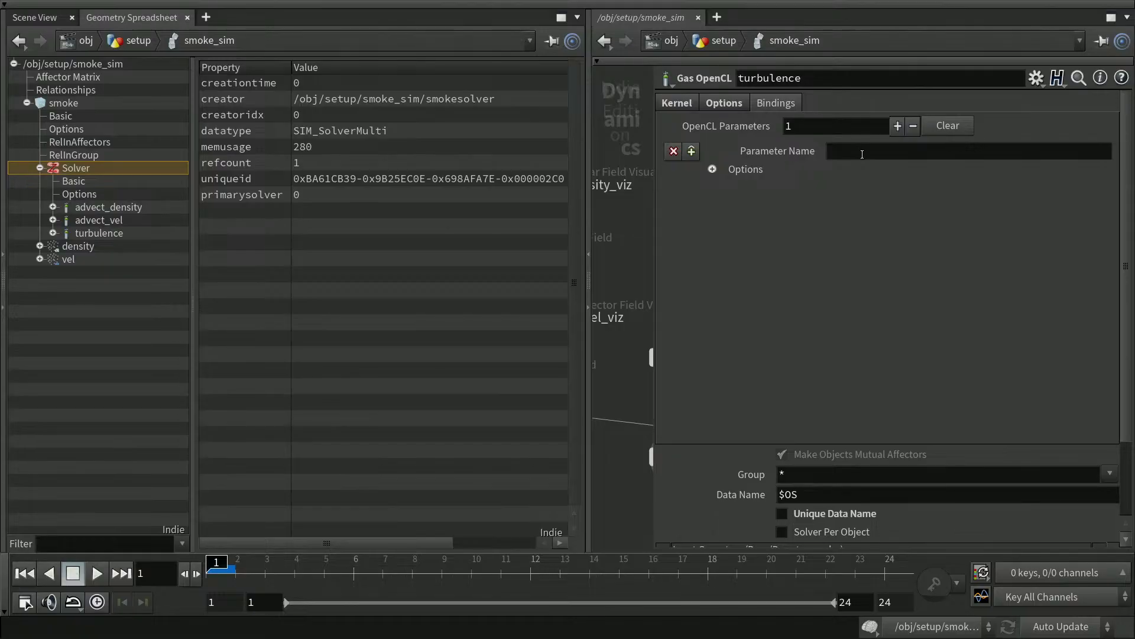
Name the first binding vel as a writeable Vector Field bound to the vel field.
click(845, 153)
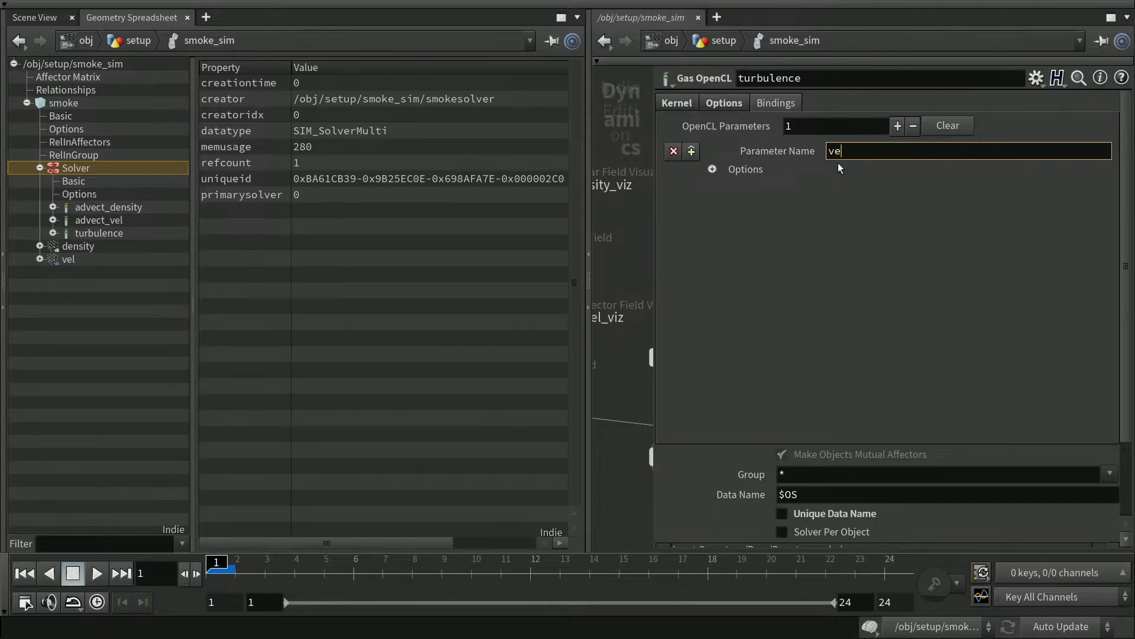
key(Return)
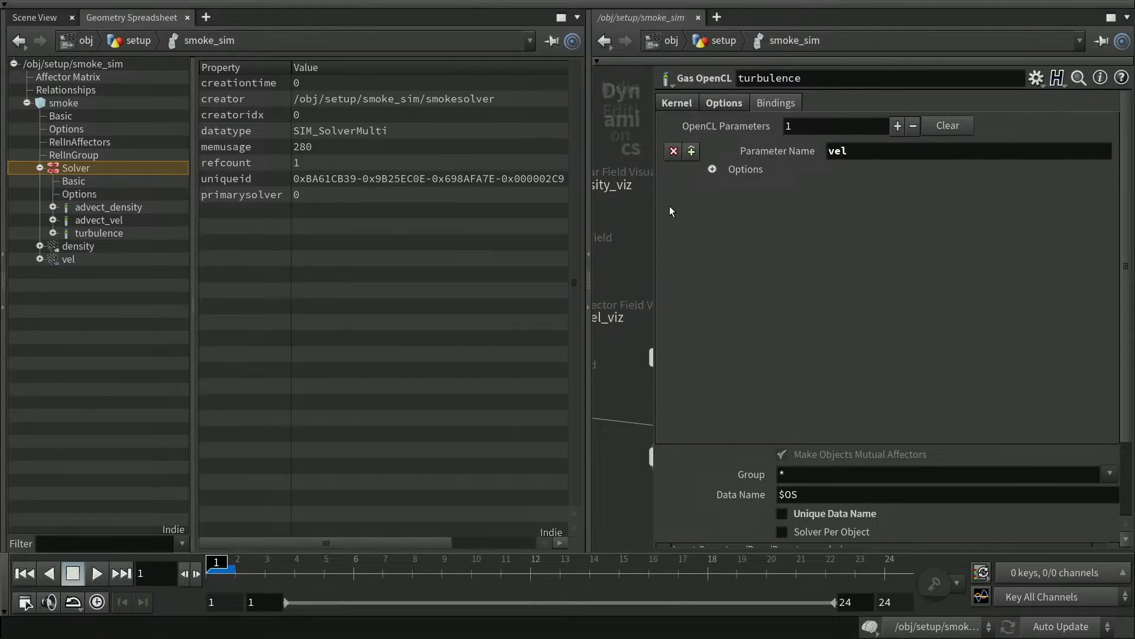
click(713, 169)
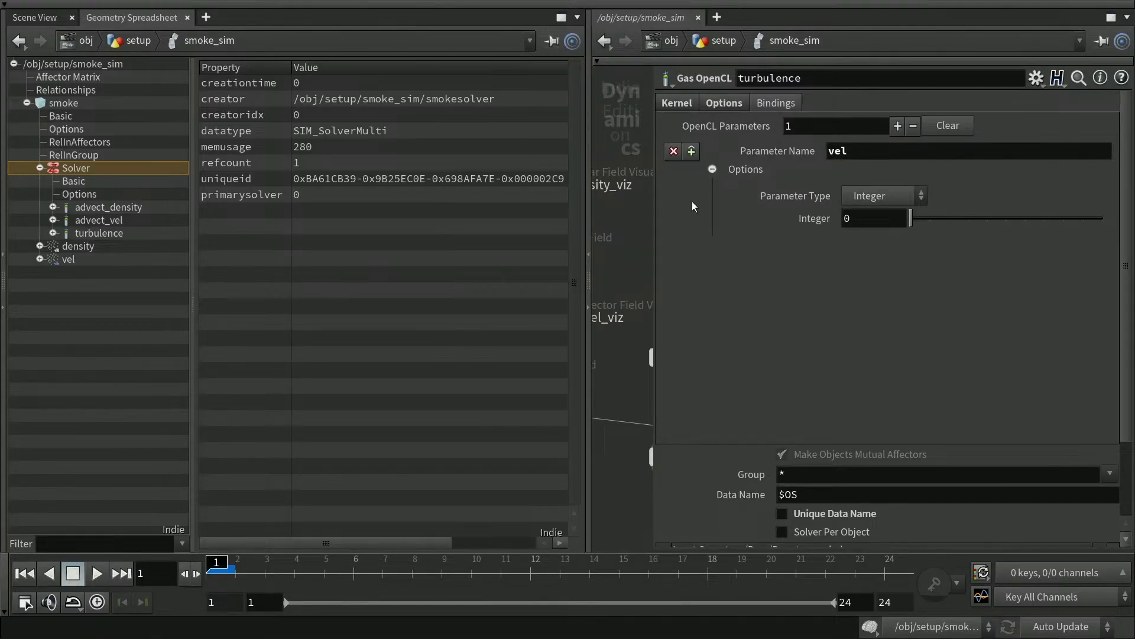
click(882, 196)
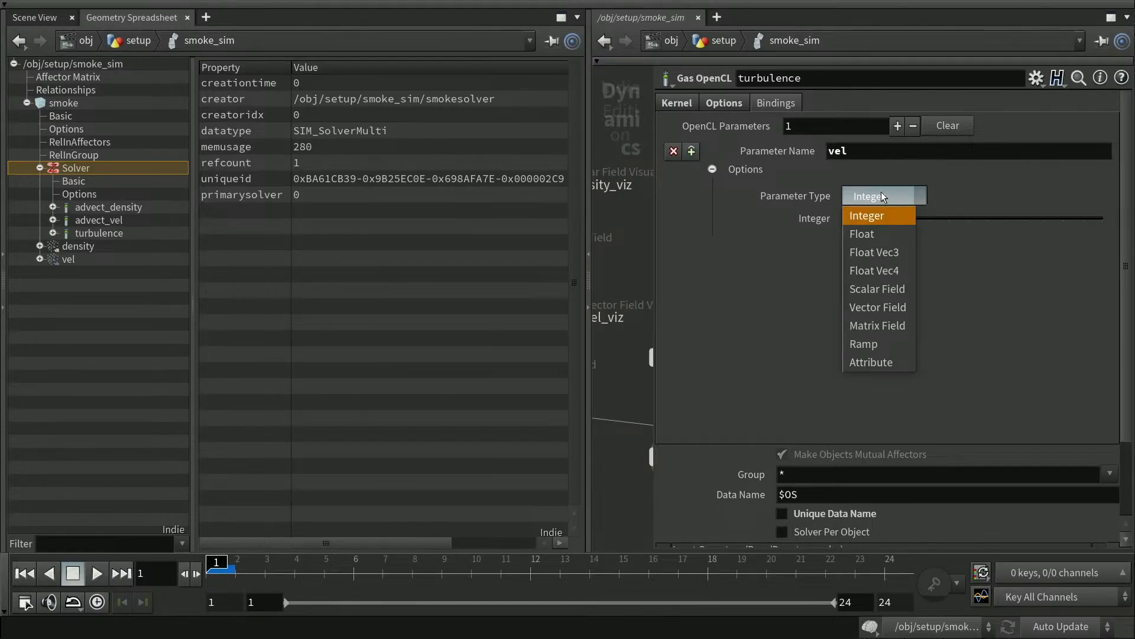
click(896, 308)
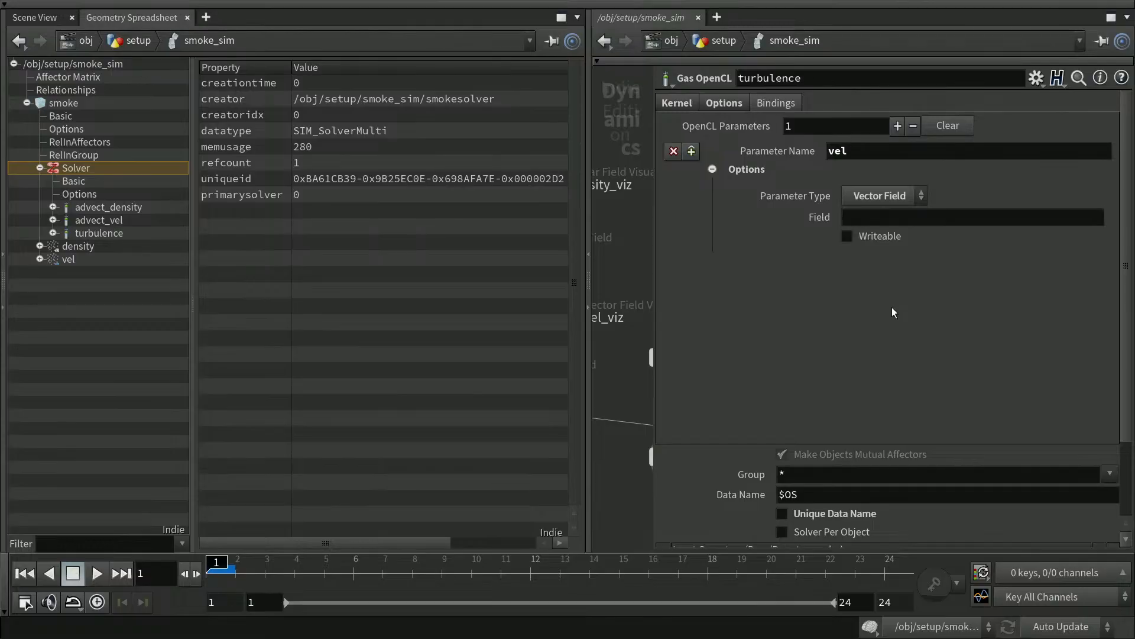
click(888, 215)
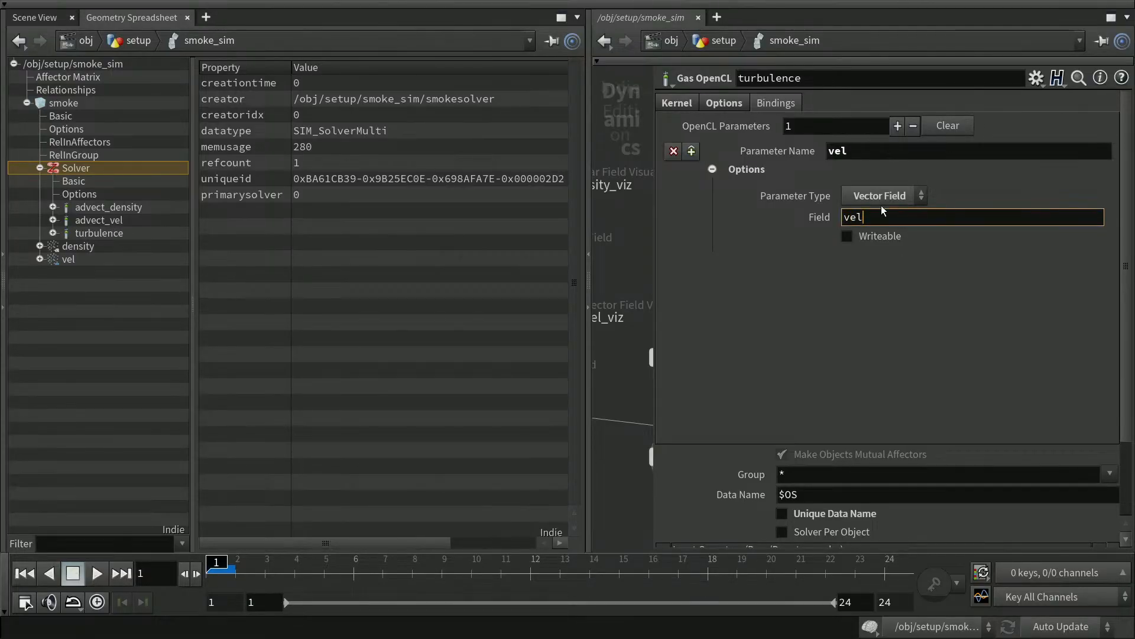
click(847, 236)
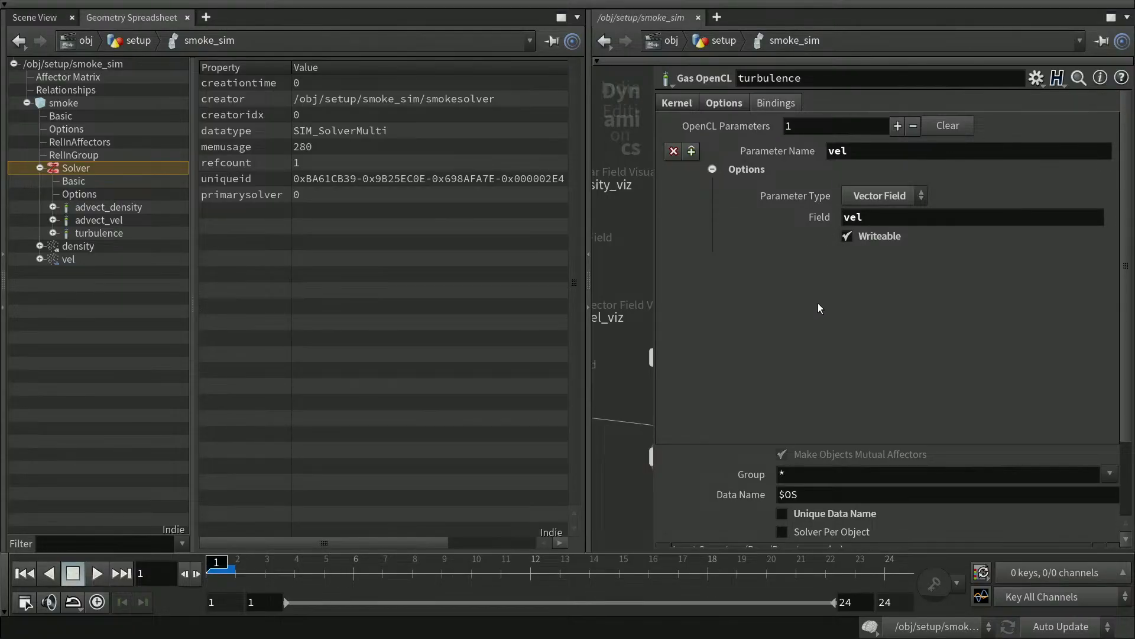
Add a second binding named amplitude as a Float with value 1.
click(897, 126)
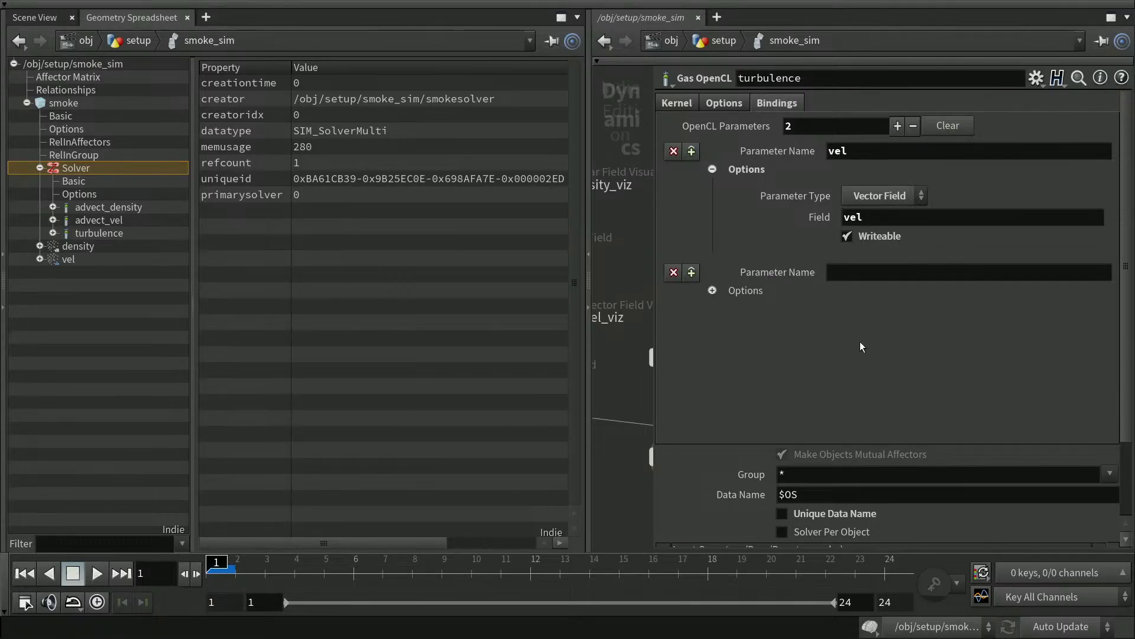
click(862, 274)
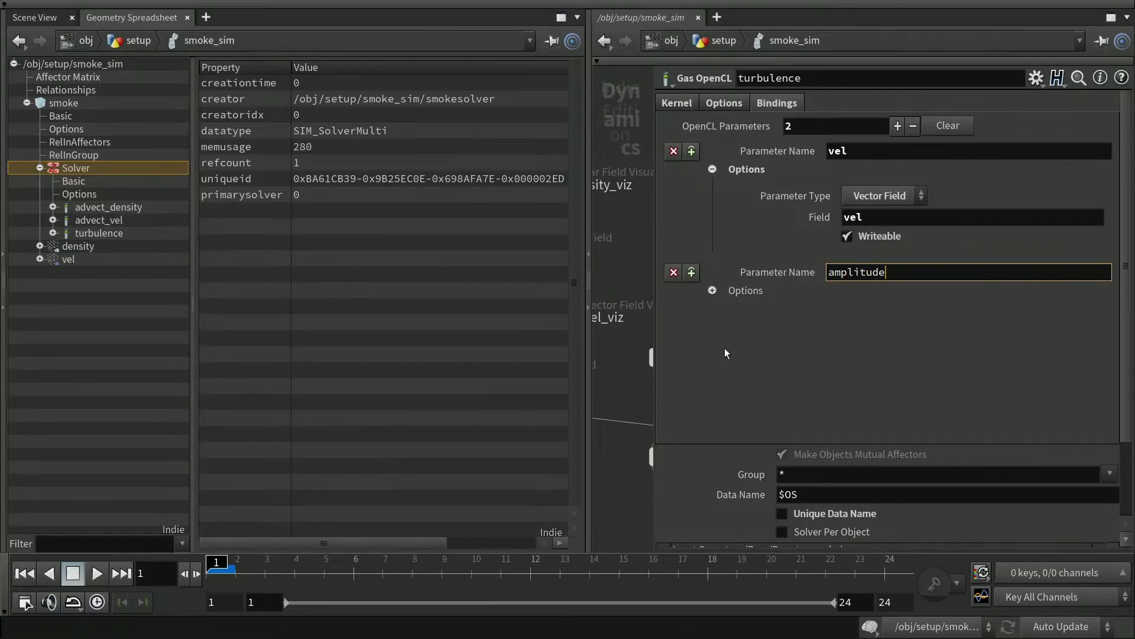
click(713, 290)
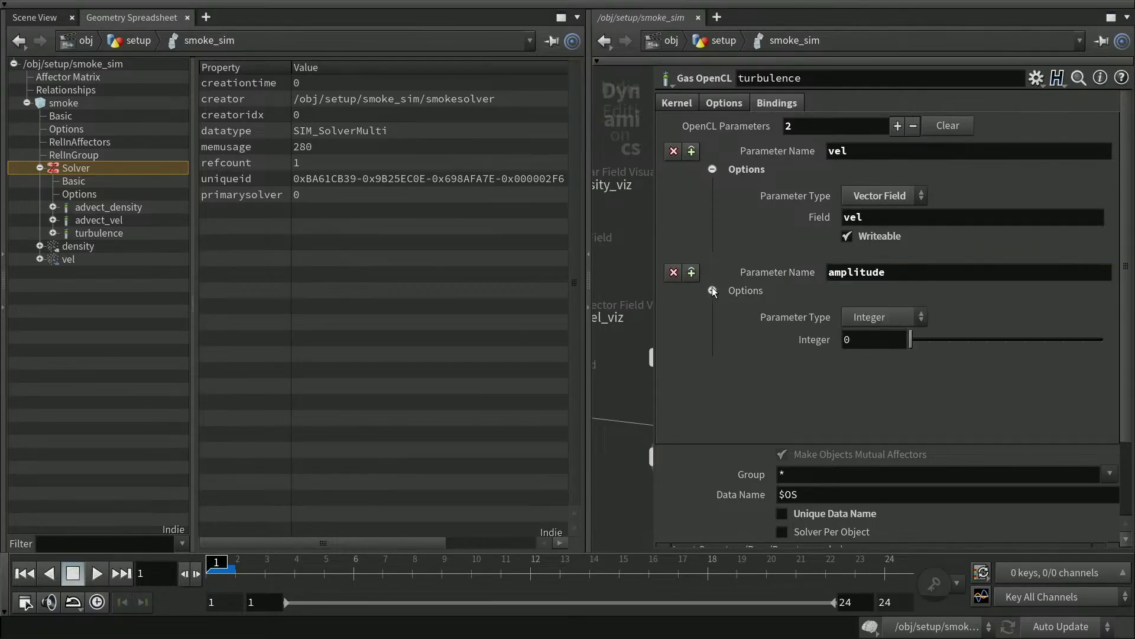
click(878, 317)
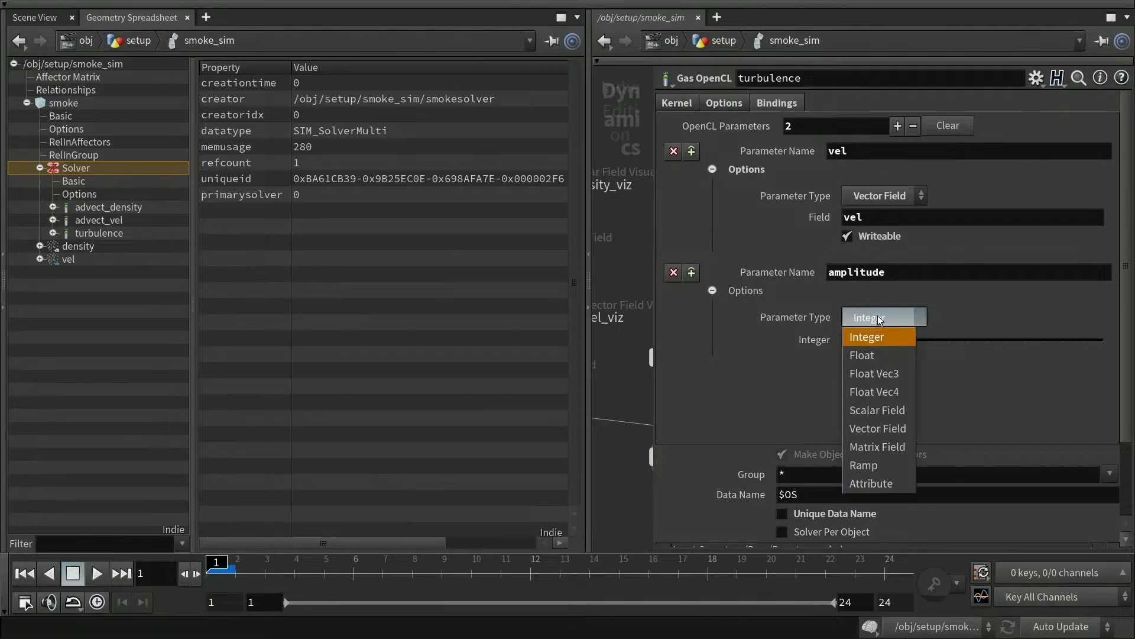
click(870, 352)
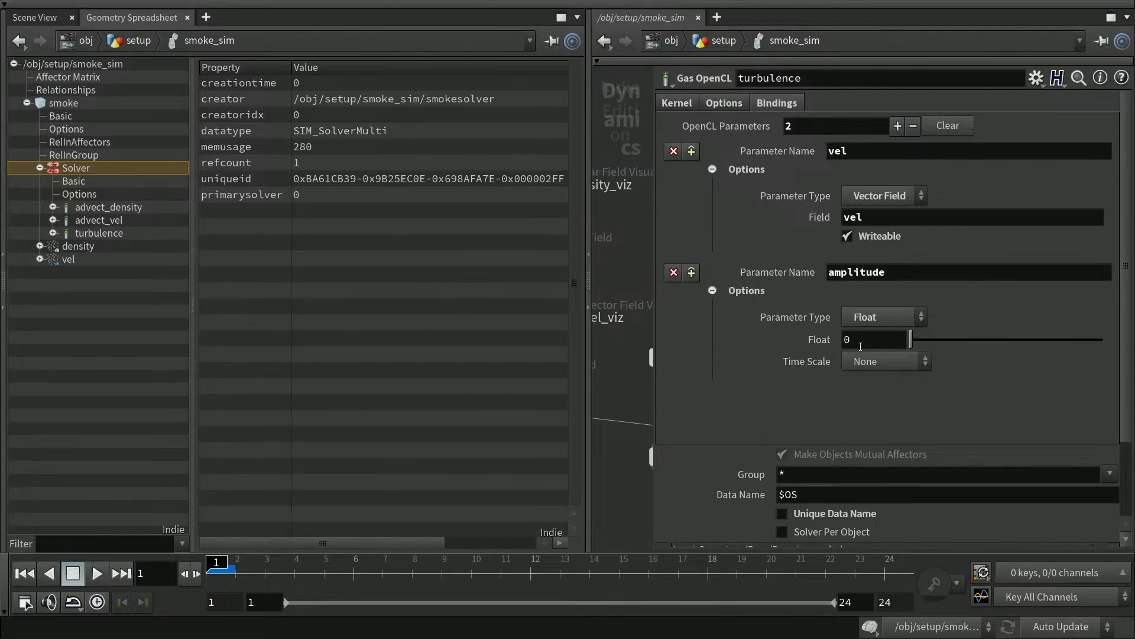
click(853, 341)
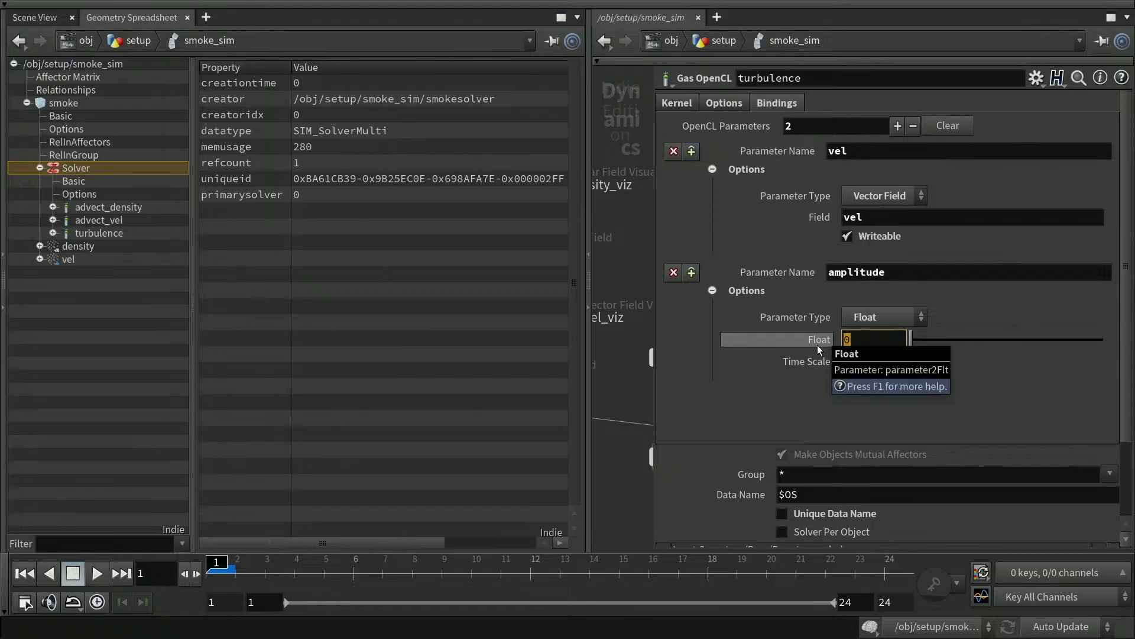
key(Return)
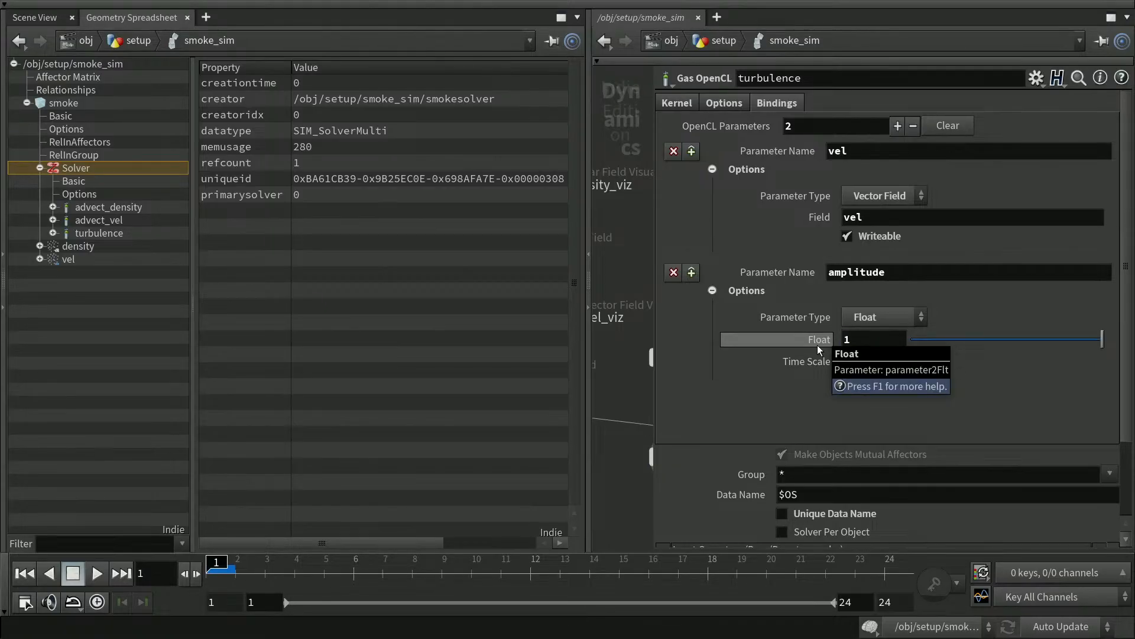
Add a third binding named frequency as a Float with value 1, collapsing the option panels.
click(897, 125)
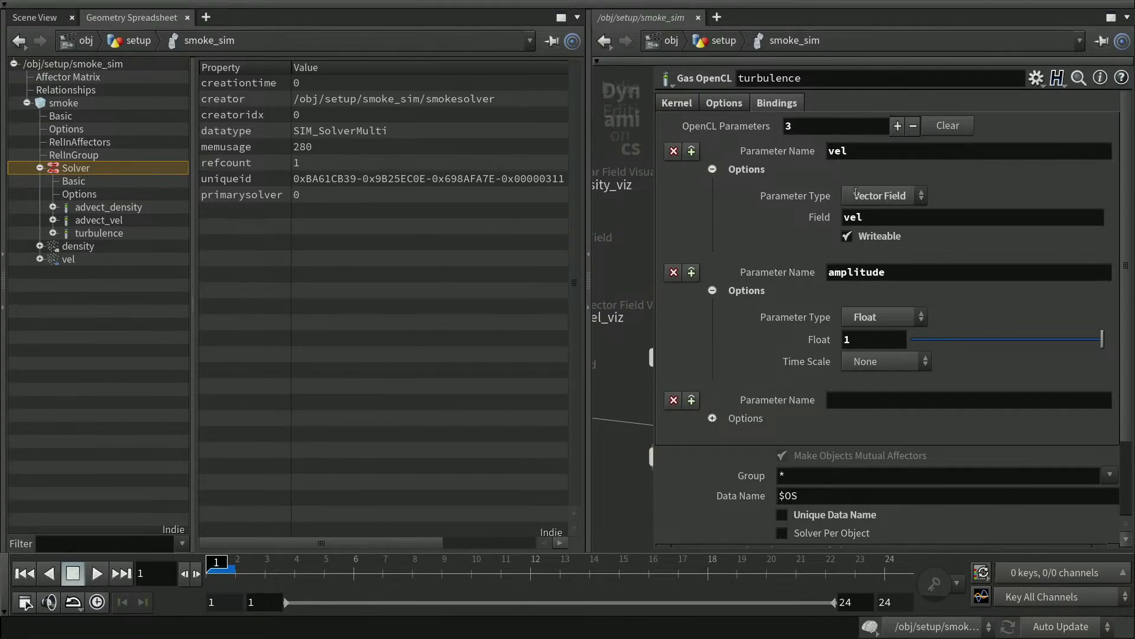
click(713, 290)
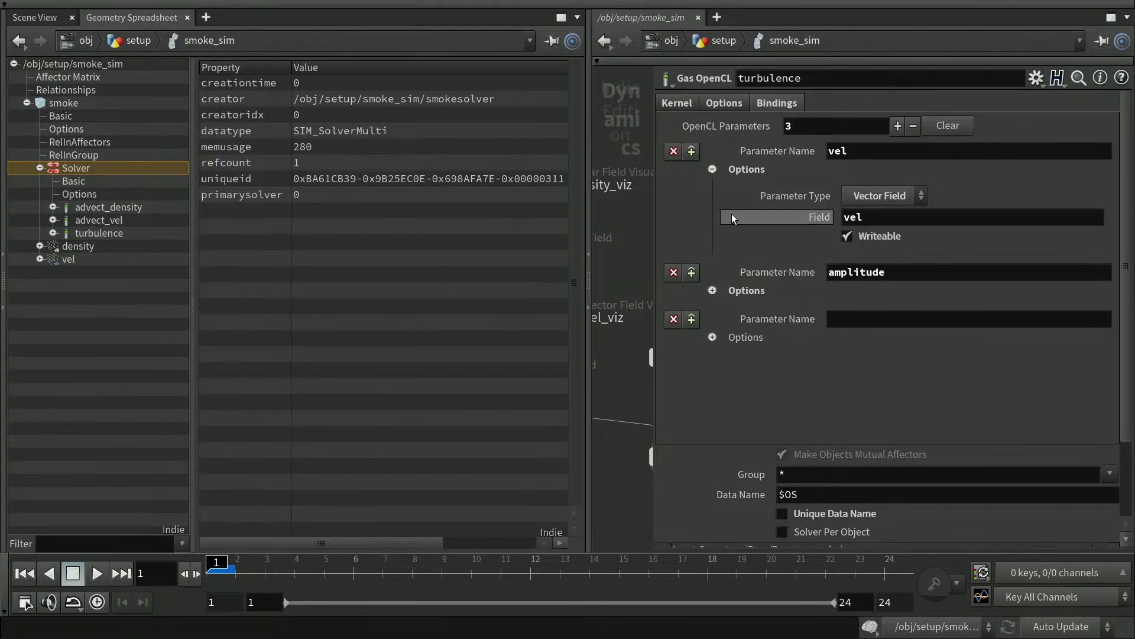
click(712, 169)
click(863, 246)
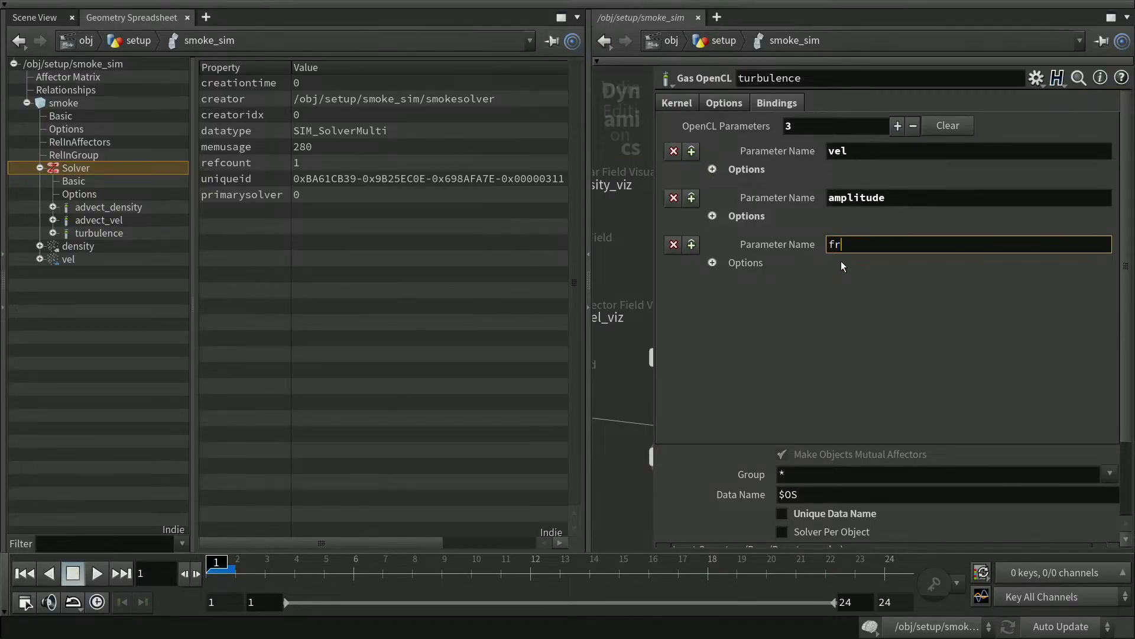
text(frequency)
click(712, 262)
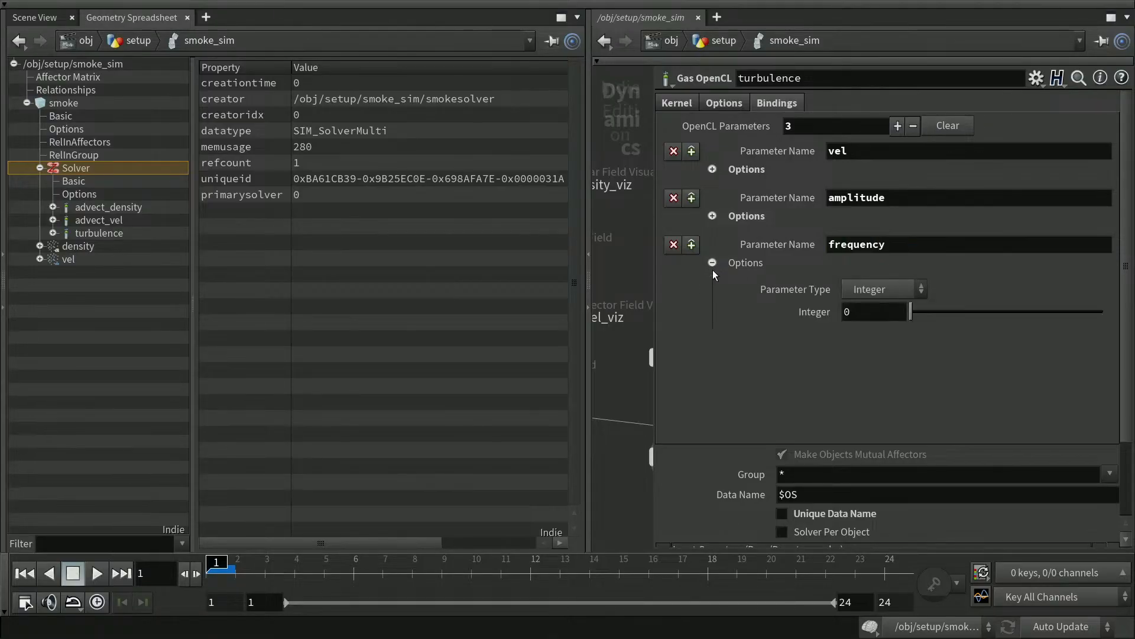
click(891, 289)
click(910, 325)
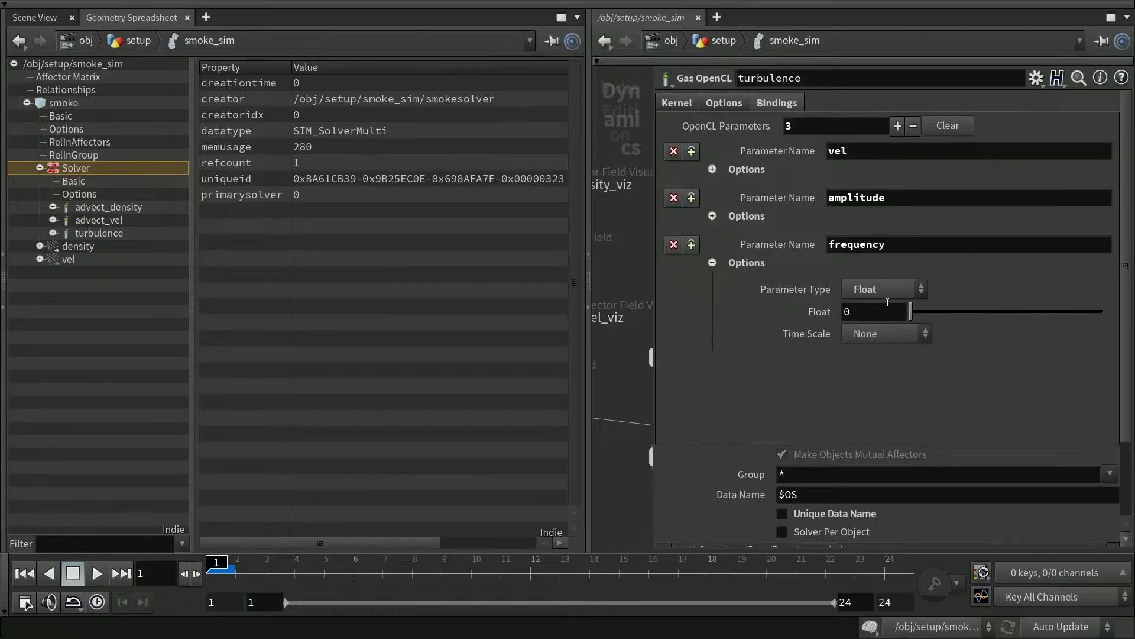
click(847, 312)
text(1)
key(Return)
click(713, 263)
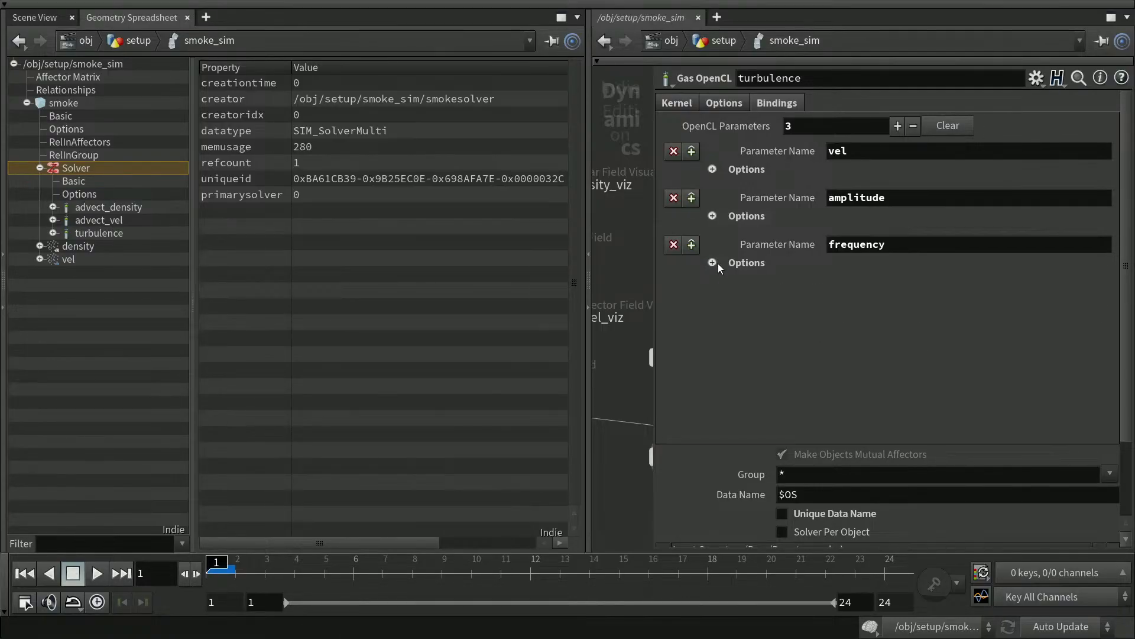
Add a fourth binding named octaves with integer value 1.
click(897, 126)
click(845, 291)
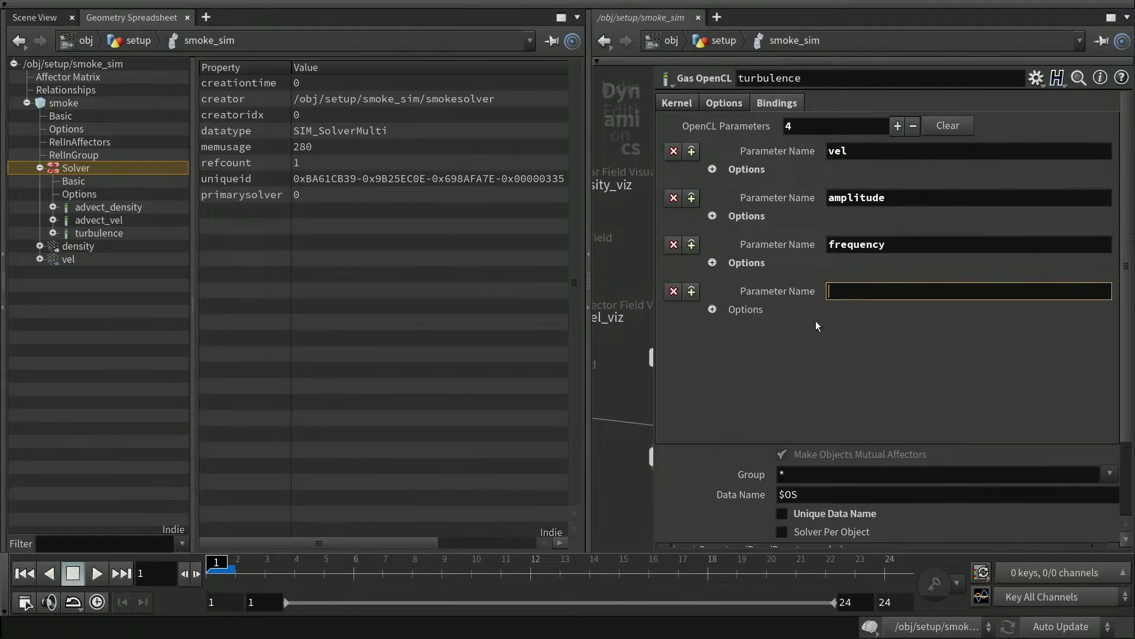
text(octaves)
key(Return)
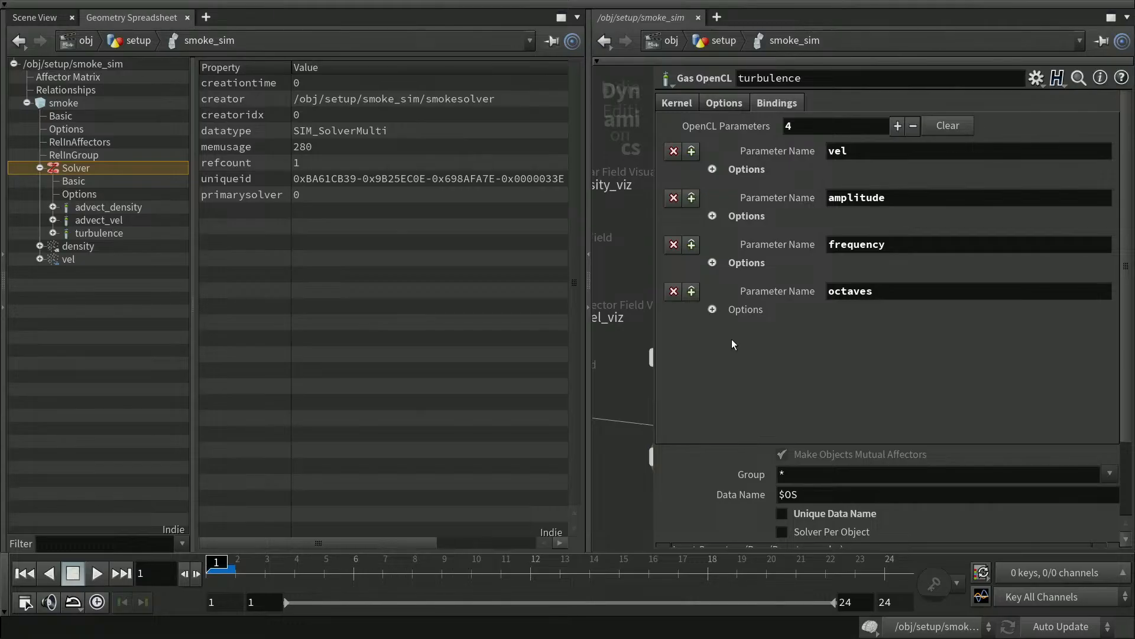
click(713, 310)
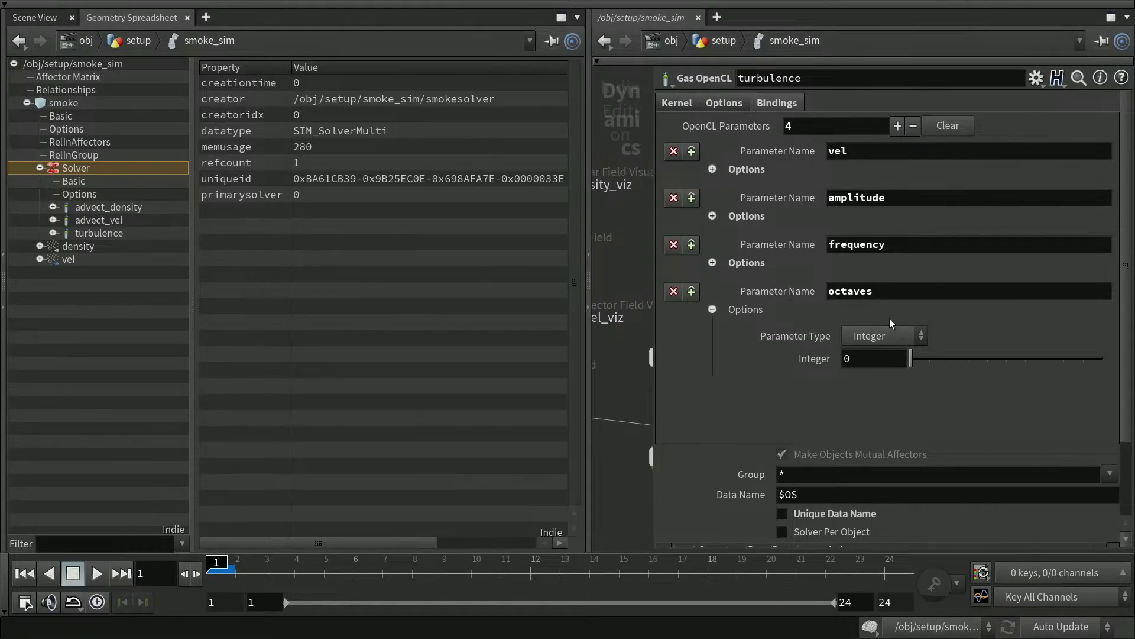
click(854, 359)
text(1)
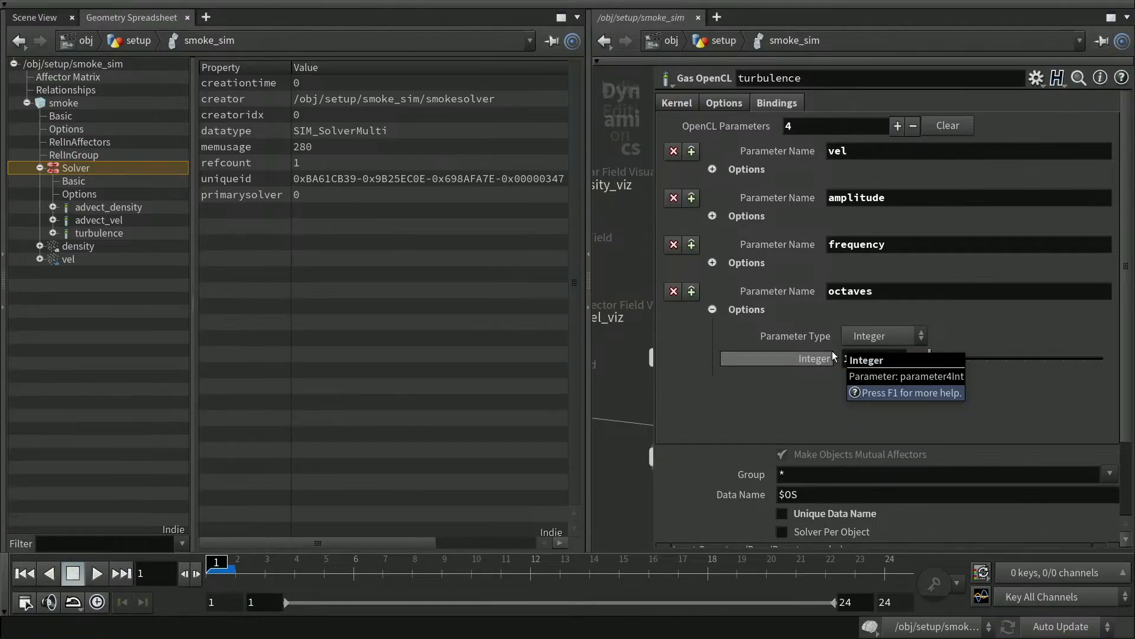
key(Return)
click(712, 310)
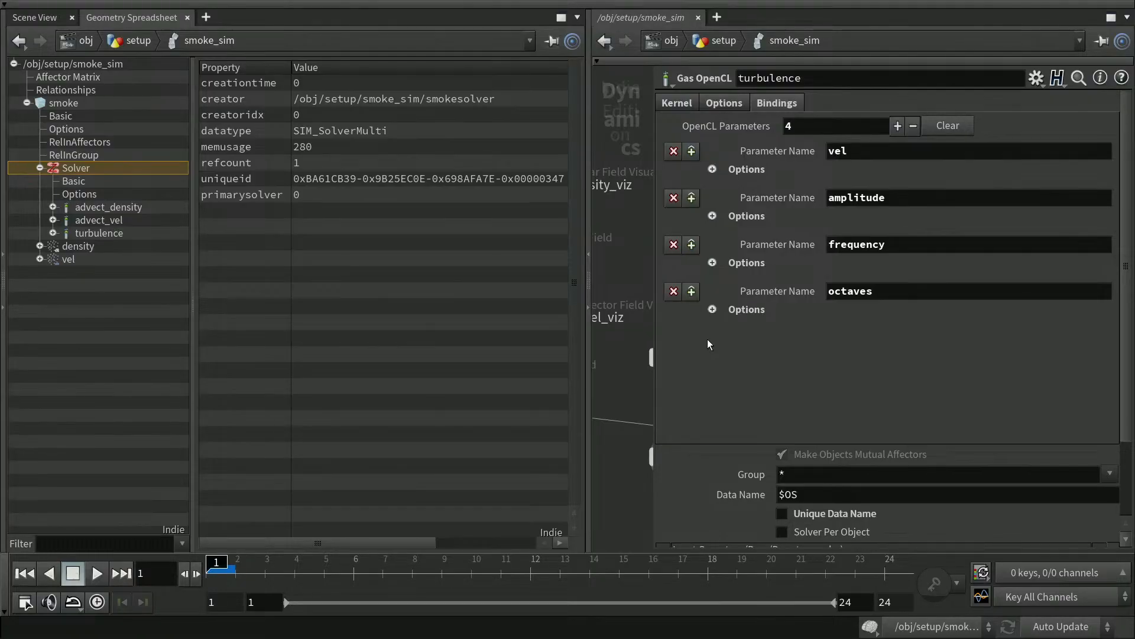
Add a fifth binding named lacunarity as a Float set to 2.0, plus an empty sixth binding.
click(899, 125)
click(845, 338)
text(lacunarity)
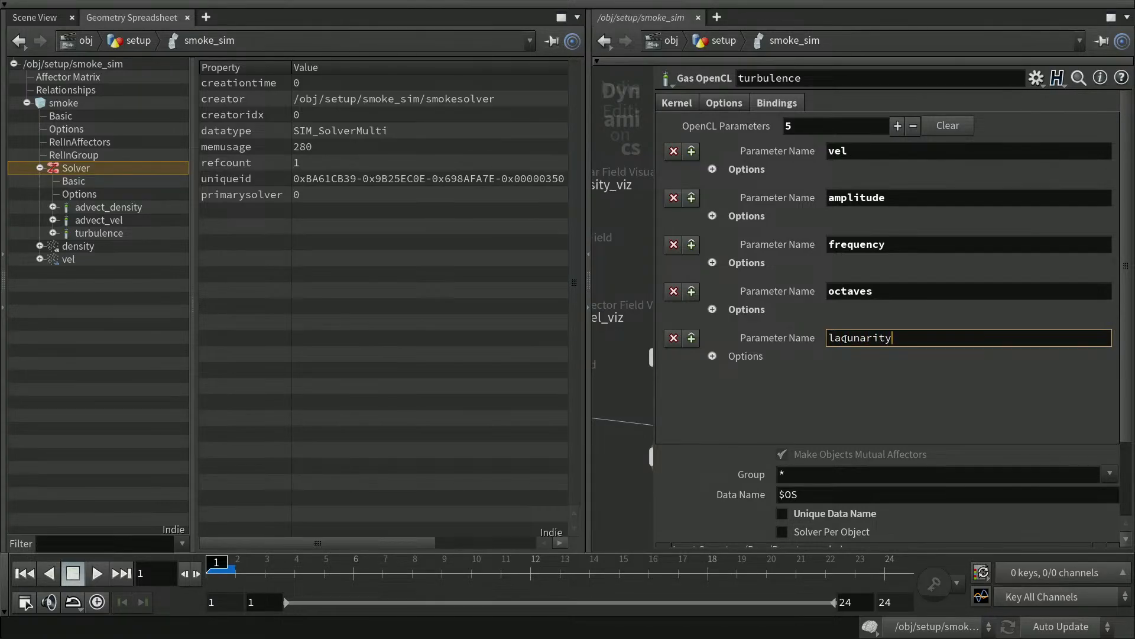
click(712, 356)
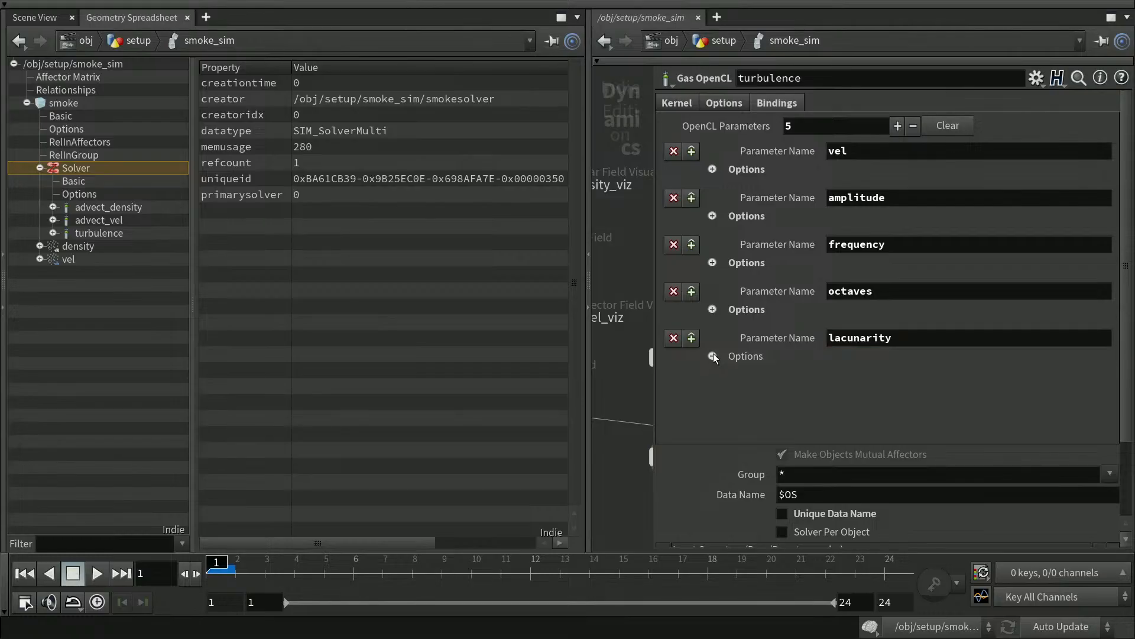
click(888, 384)
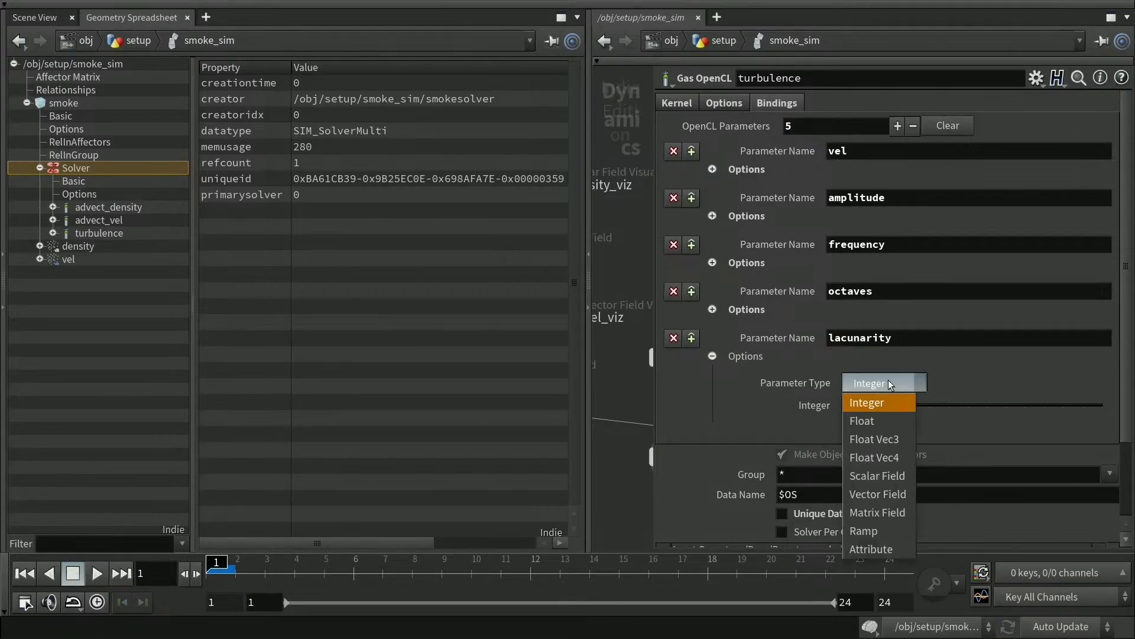
click(892, 423)
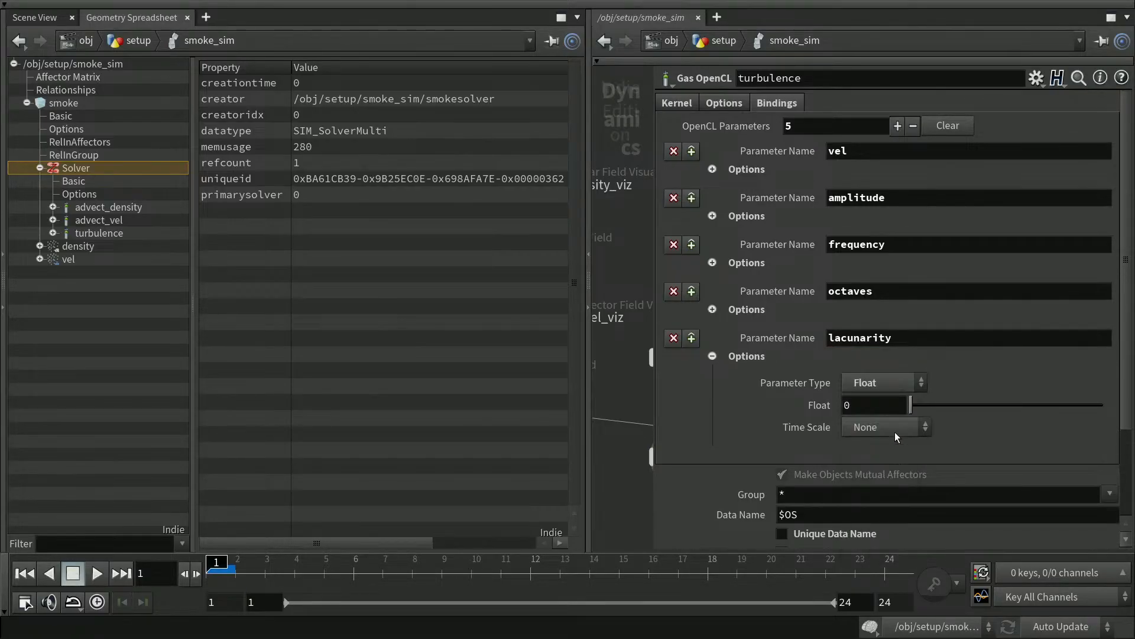
click(856, 407)
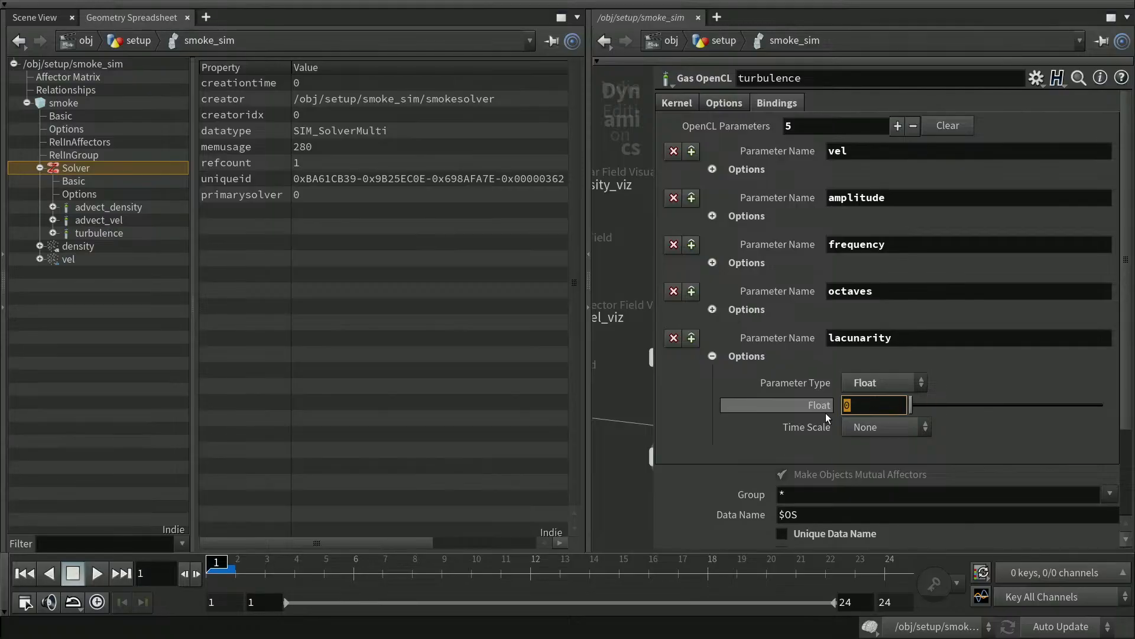
text(2.0)
key(Return)
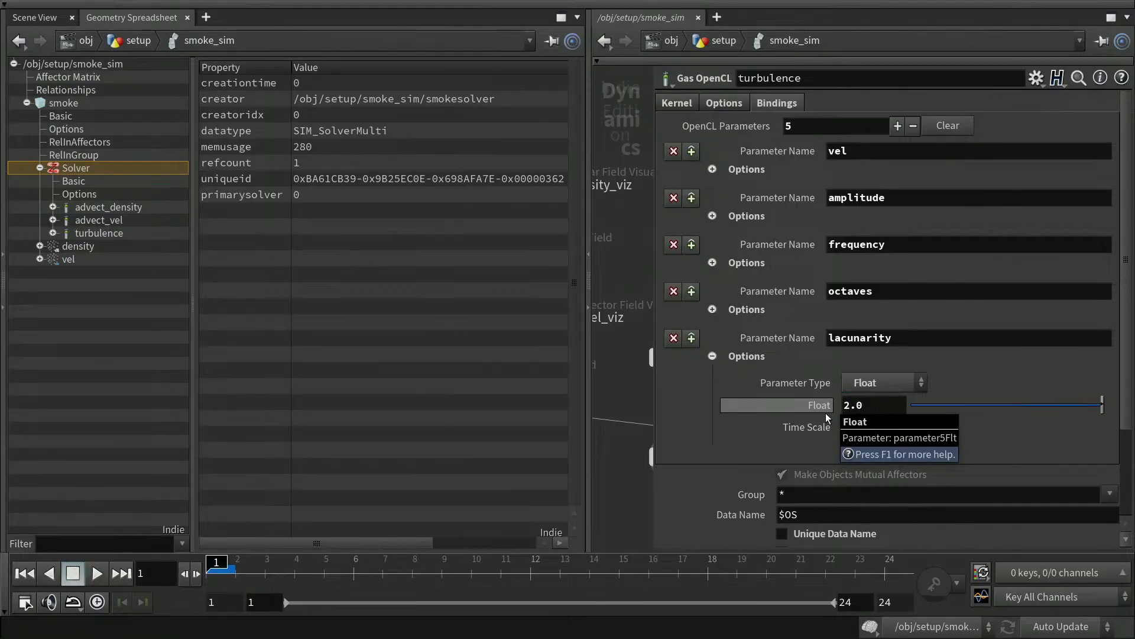
click(712, 356)
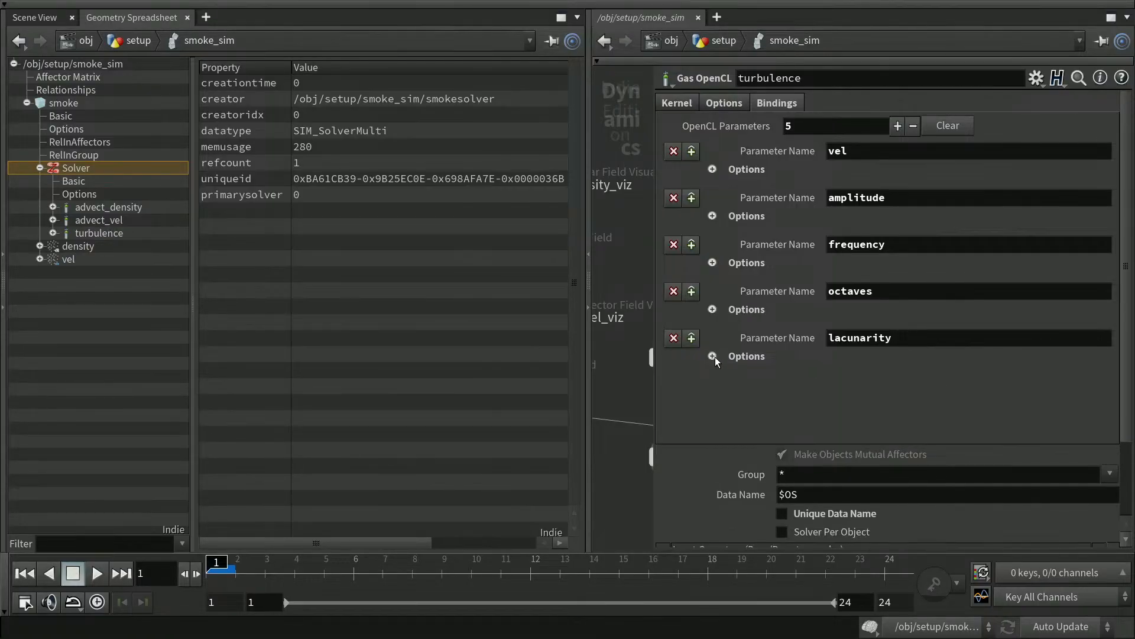
click(897, 126)
Make the sixth binding persistence, a Float set to 0.5, and save houdini-17a.hiplc.
click(881, 389)
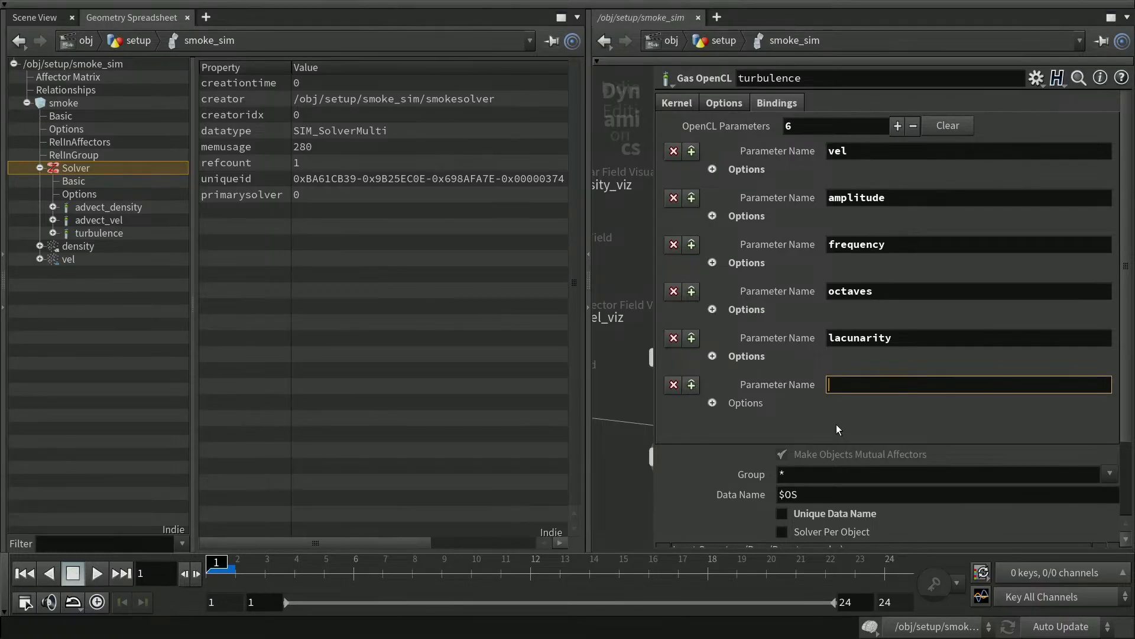
text(persistence)
key(Return)
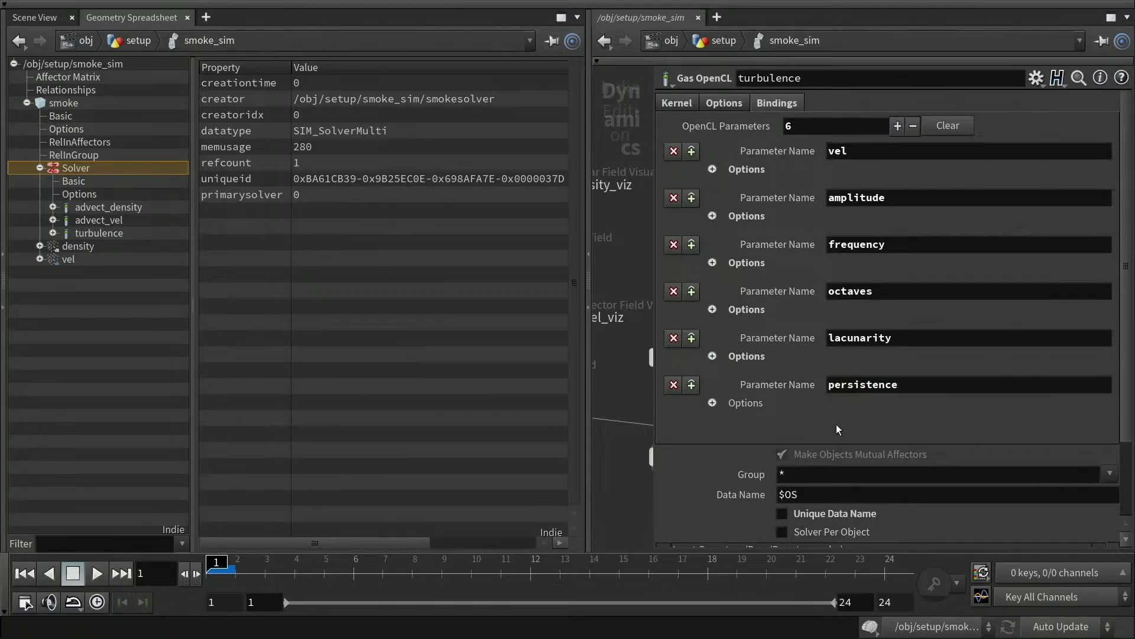
click(713, 404)
scroll(975, 346, down, 2)
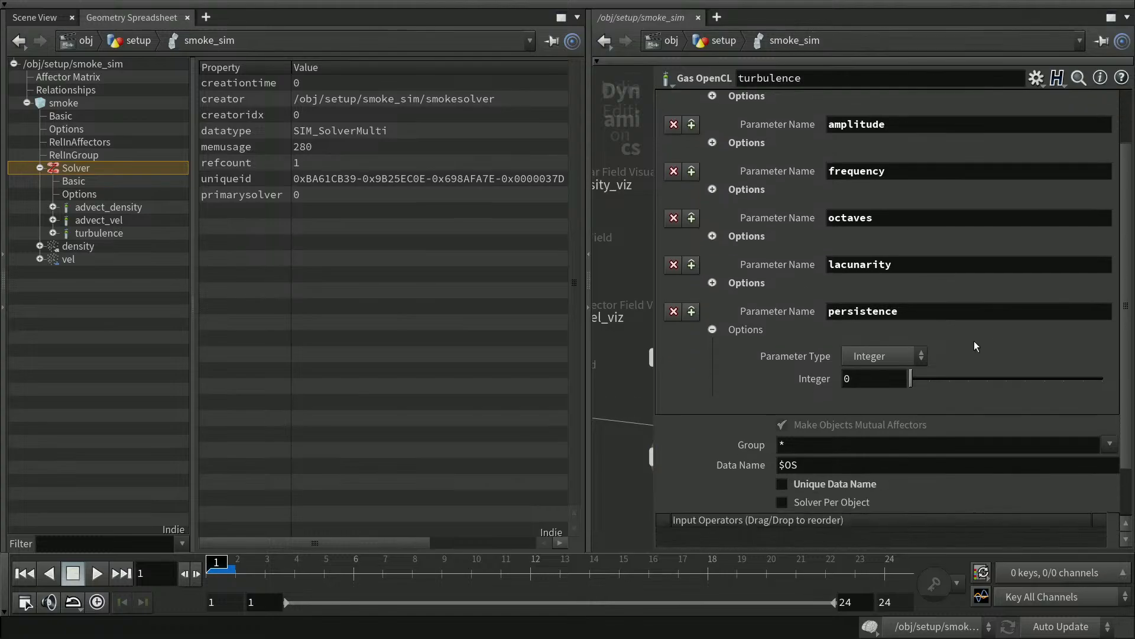
click(901, 353)
click(895, 390)
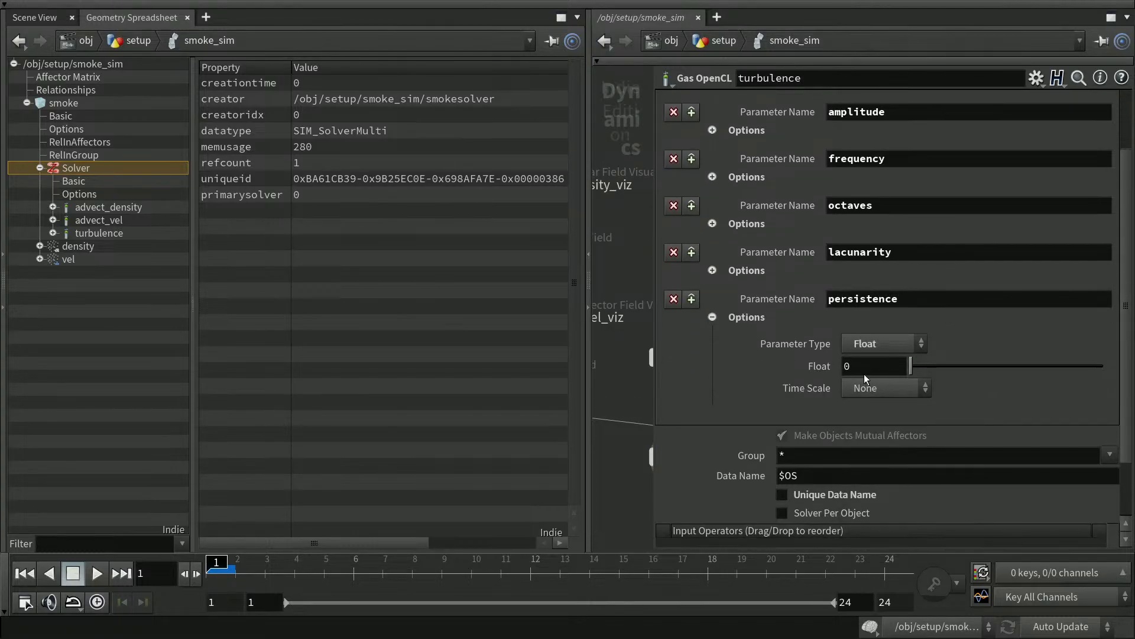
click(864, 367)
key(Return)
click(713, 317)
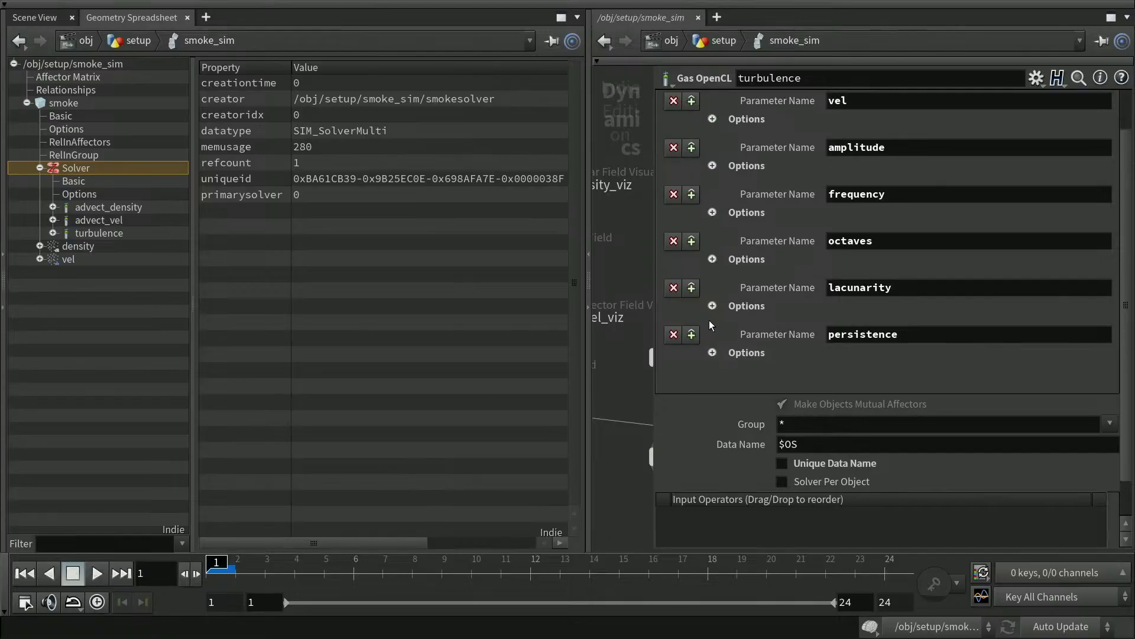
scroll(1128, 248, up, 2)
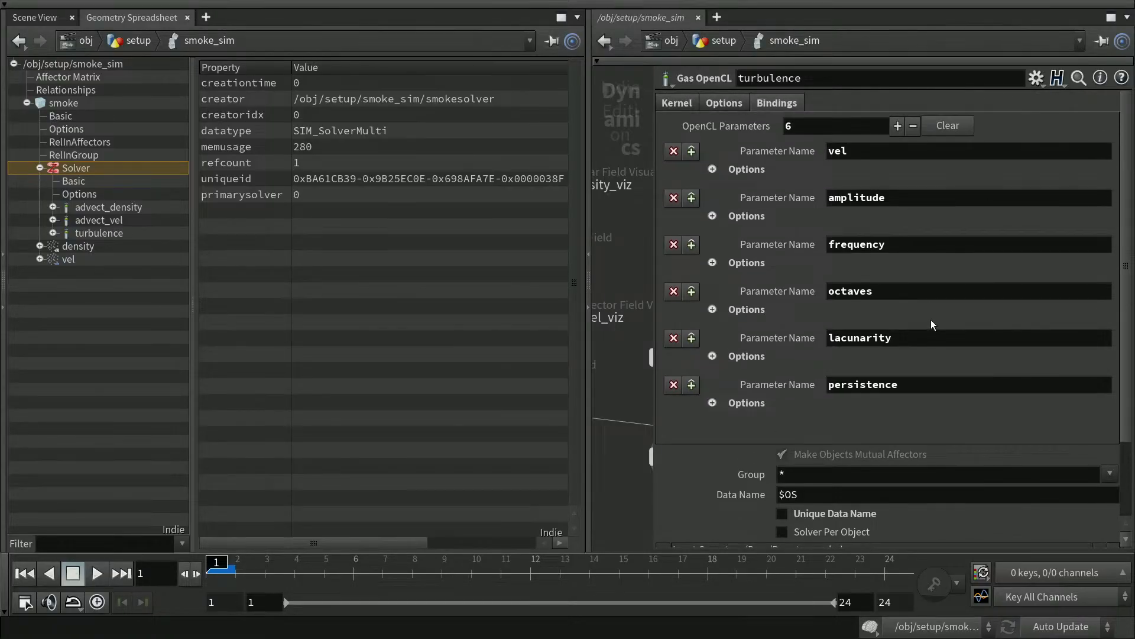
key(ctrl+s)
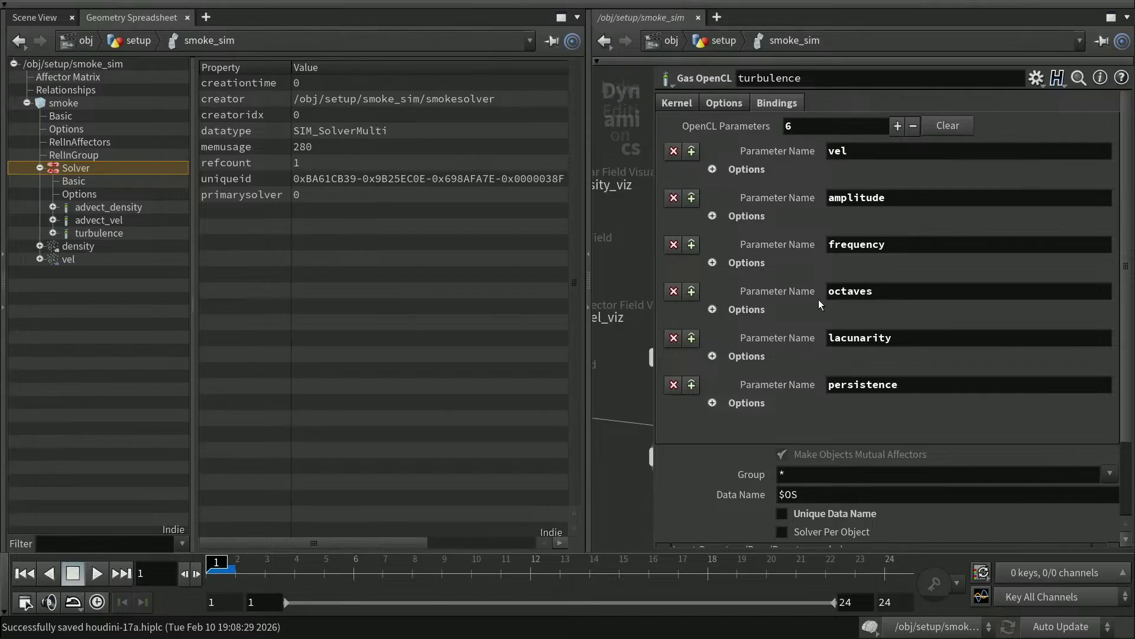
Generate the kernel template from the bindings on the Kernel tab and copy the generated code.
click(683, 105)
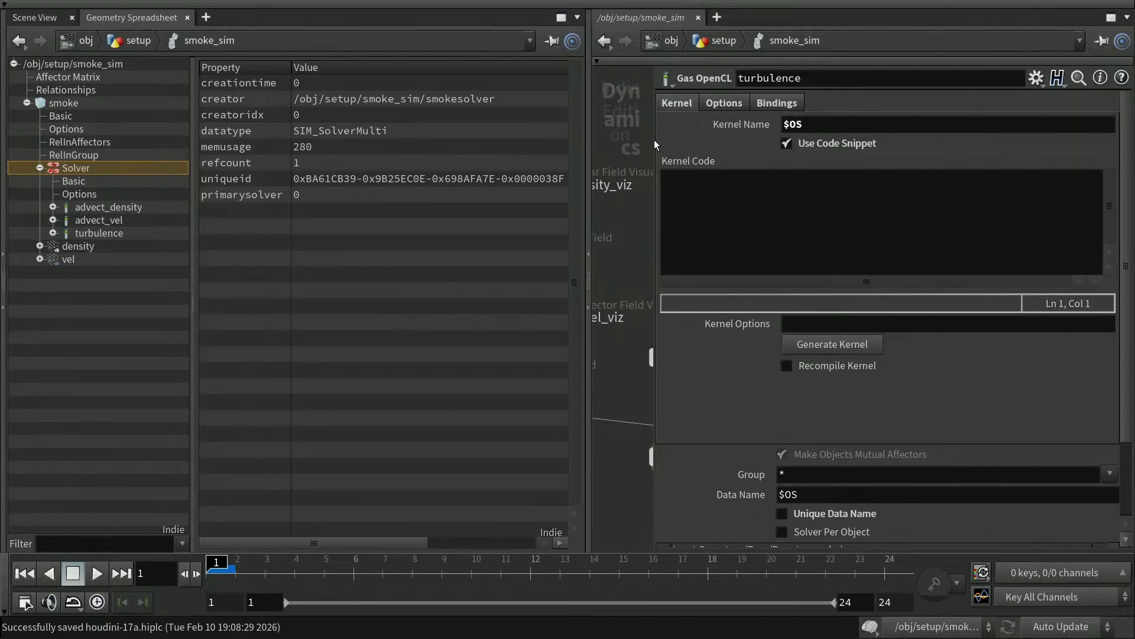
click(857, 347)
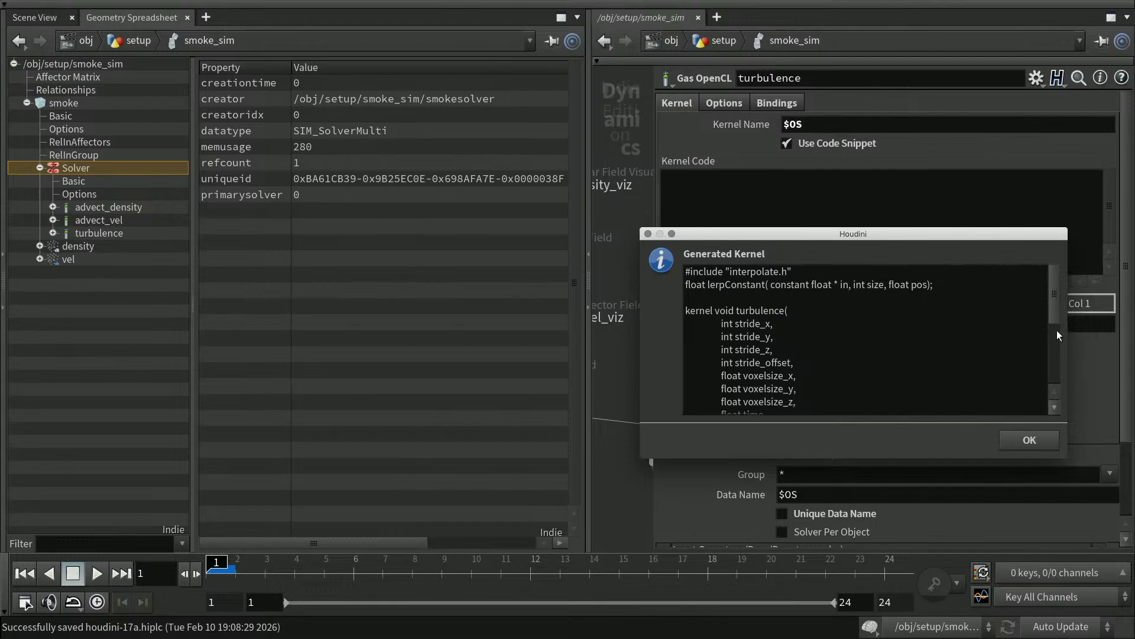
mouse_move(1052, 313)
mouse_down()
mouse_move(1044, 389)
mouse_move(1045, 307)
mouse_up()
drag(688, 272, 733, 410)
key(ctrl+c)
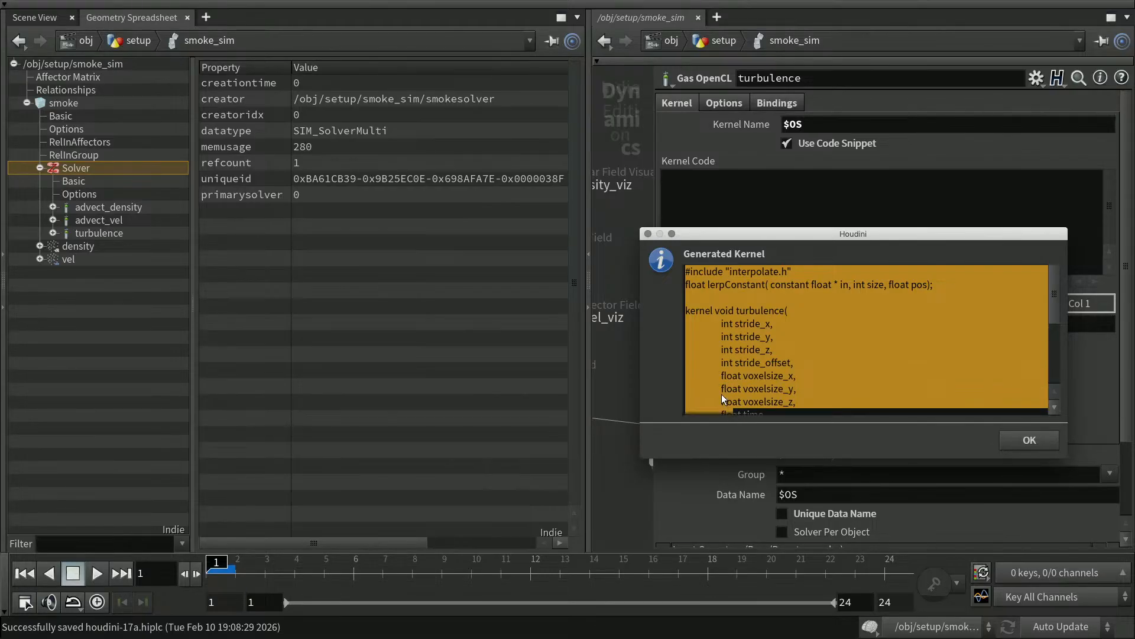
scroll(776, 370, down, 4)
drag(701, 406, 697, 275)
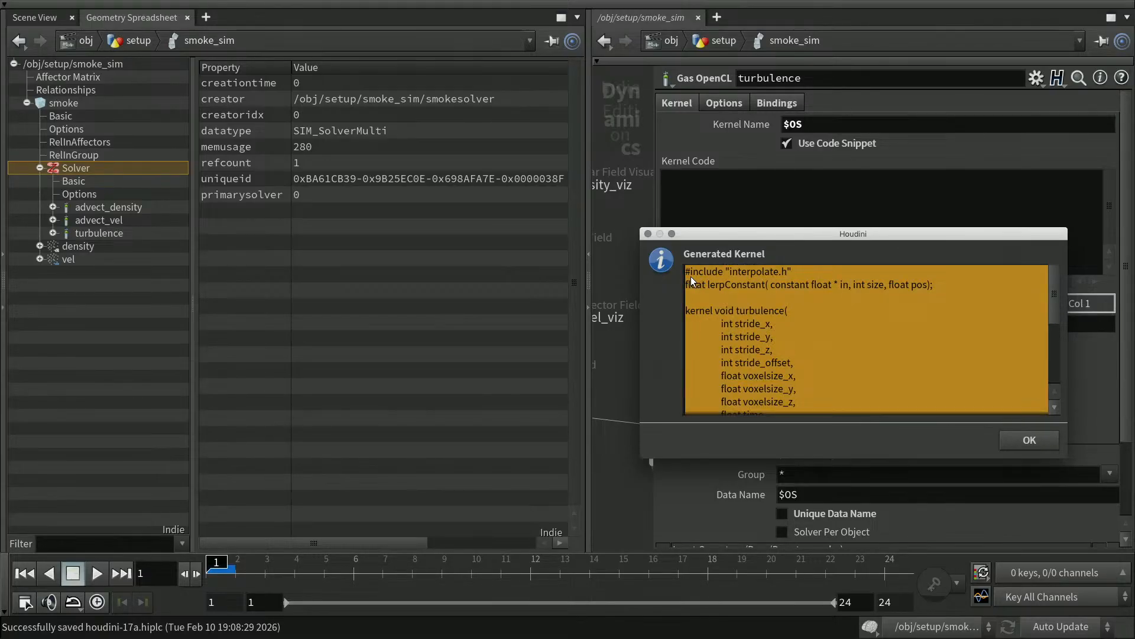
drag(691, 276, 691, 276)
click(1028, 439)
click(714, 203)
Paste the generated kernel and replace its first two lines with #include <xnoise.h>.
key(ctrl+v)
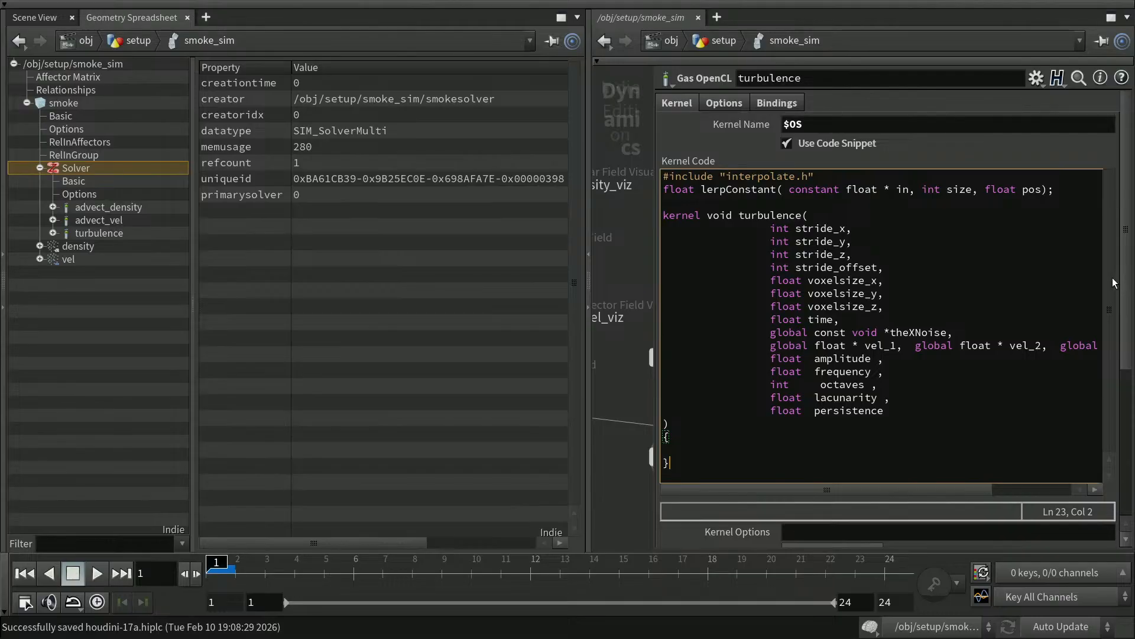
click(670, 178)
key(Home)
key(shift+Down)
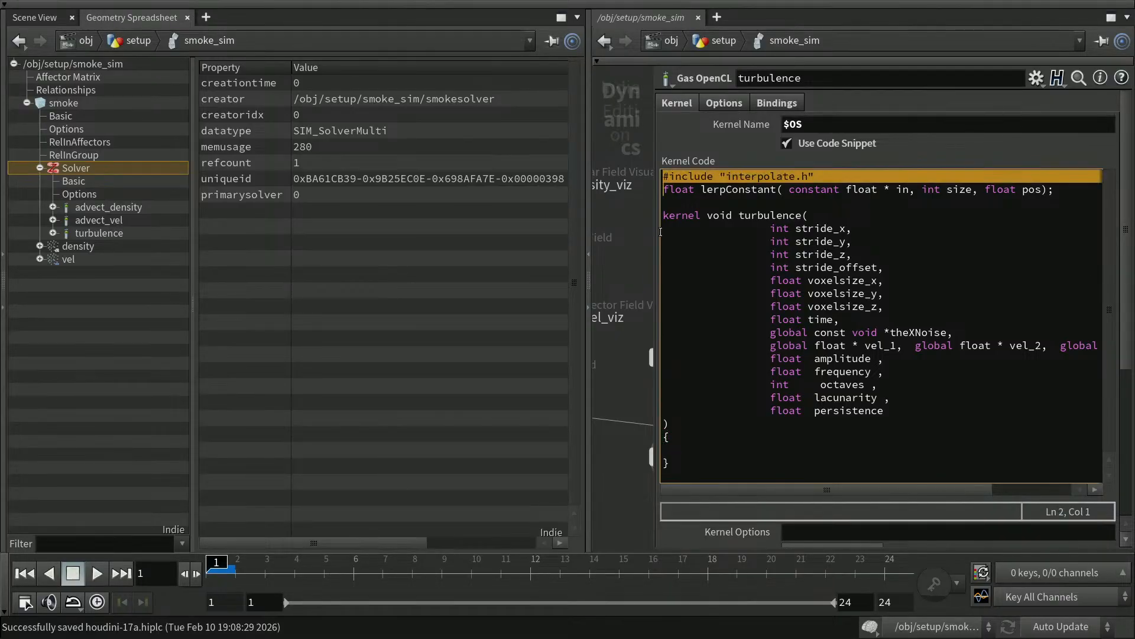
key(shift+Down)
key(Delete)
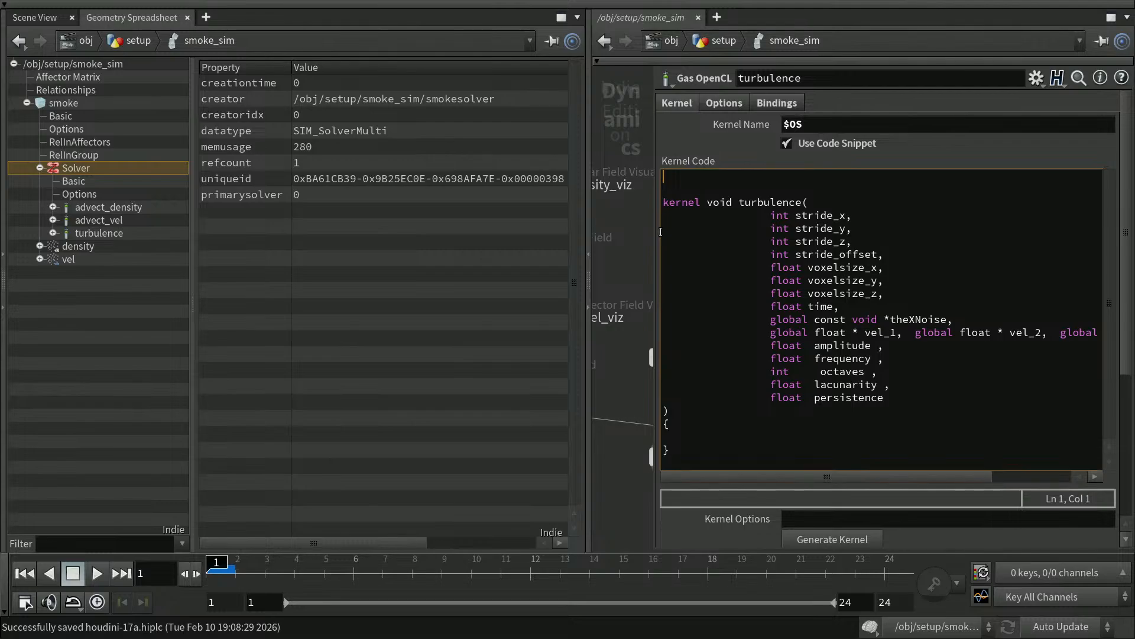
text(#includd)
key(BackSpace)
text(e <>)
key(Left)
text(xnoise)
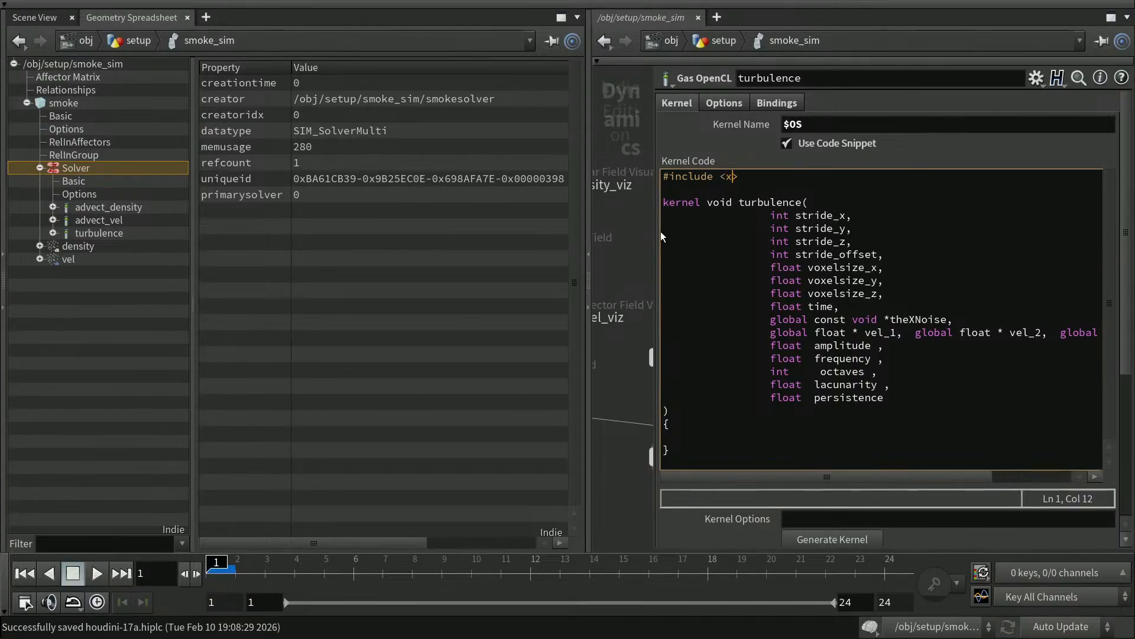
text(.h)
Un-indent the kernel signature's parameter lines from int stride_x to float persistence.
key(Down)
key(Down)
key(Home)
key(Left)
key(Down)
key(shift+Down)
key(shift+Down)
key(shift+Down)
key(shift+Down)
key(shift+Down)
key(shift+Down)
key(shift+Down)
key(shift+Down)
key(shift+Down)
key(shift+Down)
key(shift+Down)
key(shift+Down)
key(shift+Down)
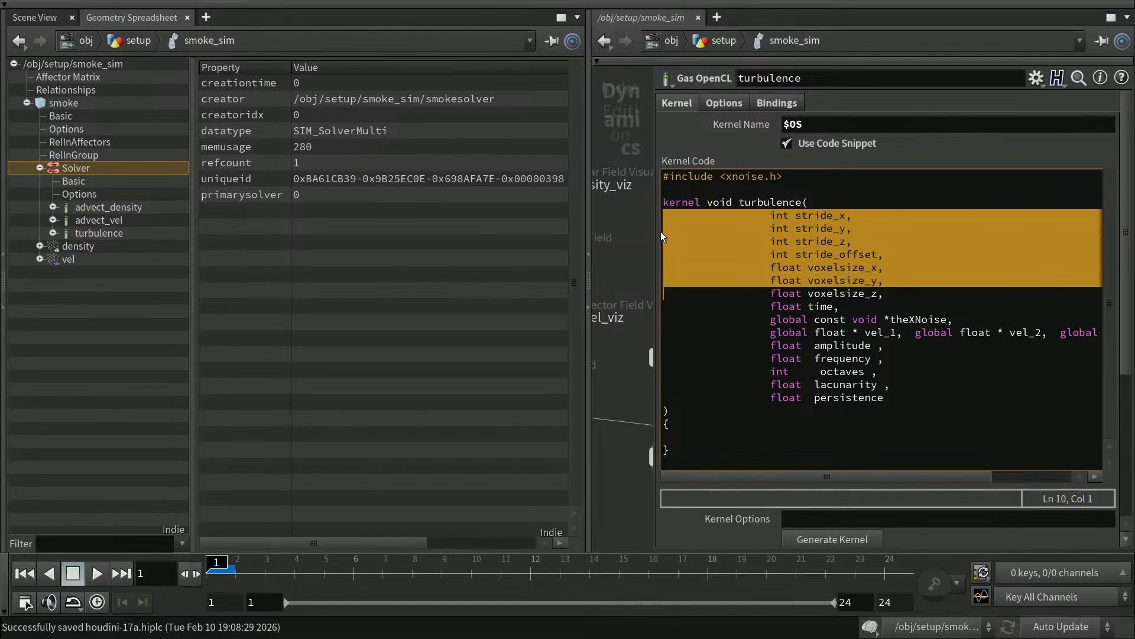
key(shift+Down)
key(shift+Down)
key(shift+Up)
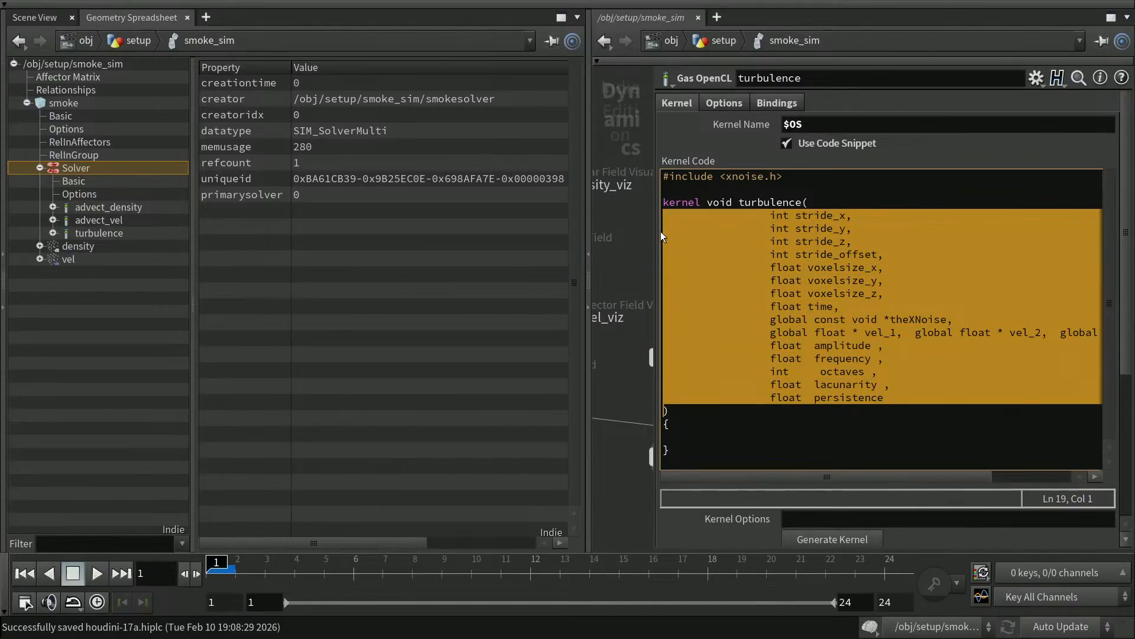
key(shift+Tab)
key(shift+Tab)
key(shift+Tab)
key(shift+Tab)
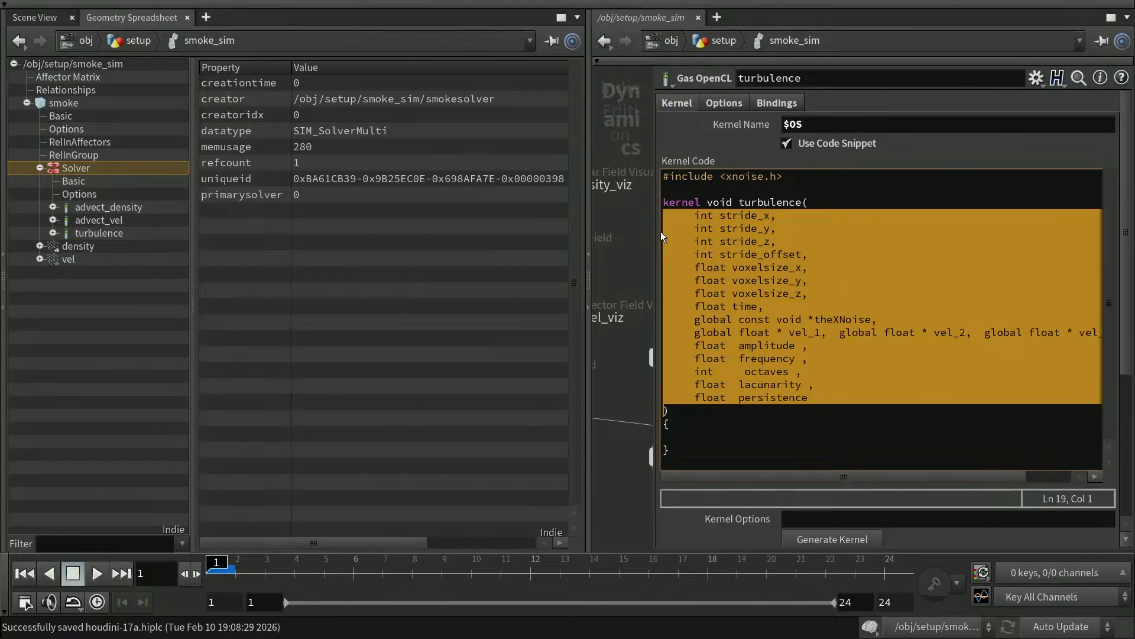
Shorten stride_x, stride_y, stride_z and stride_offset to str_x, str_y, str_z and str_o.
key(Tab)
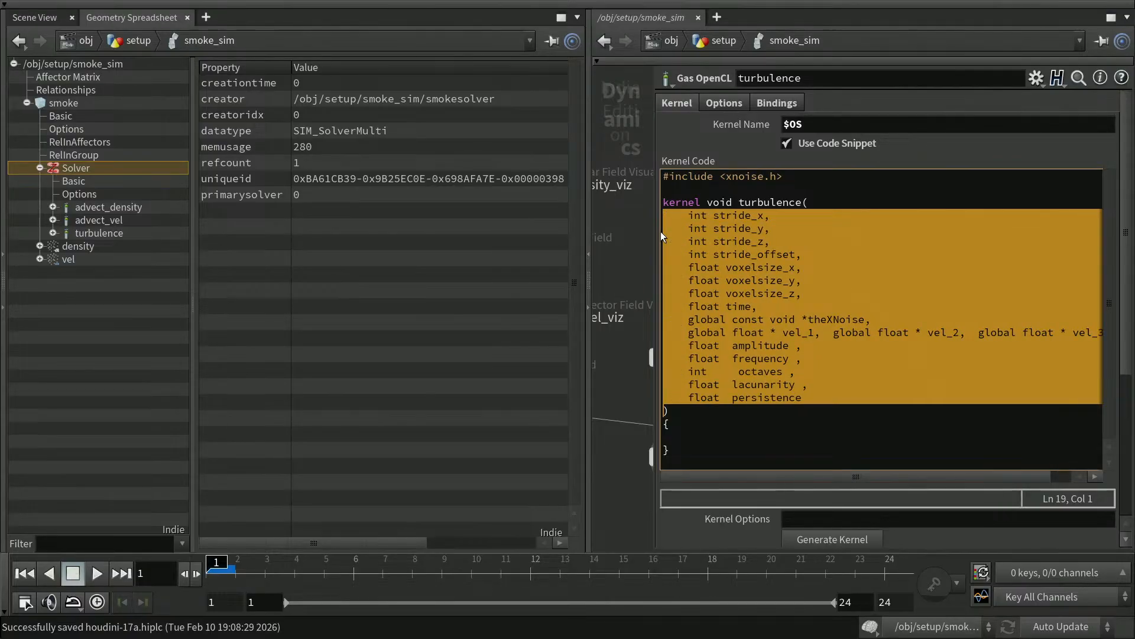
click(788, 250)
click(731, 216)
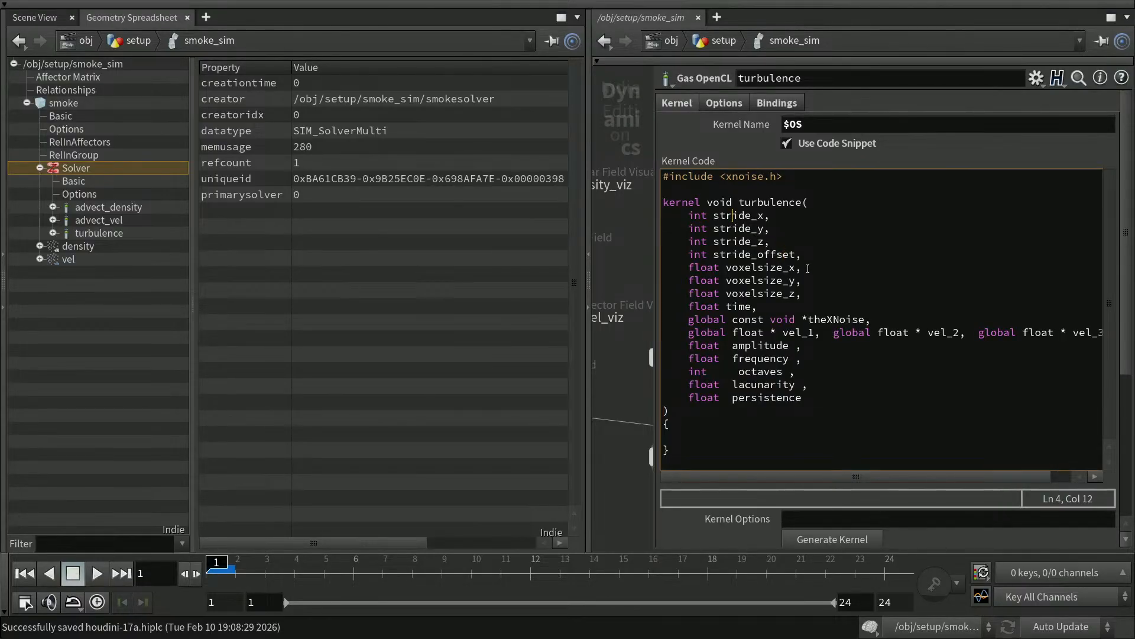
key(shift+Right)
key(shift+Right)
key(shift+Right)
key(Delete)
key(Down)
key(shift+Right)
key(shift+Right)
key(shift+Right)
key(Delete)
key(Down)
key(Delete)
key(Delete)
key(Delete)
key(Down)
key(Delete)
key(Delete)
key(Delete)
key(Right)
Rename voxelsize_x, voxelsize_y and voxelsize_z to vsize_x, vsize_y and vsize_z.
key(Right)
key(Delete)
key(Delete)
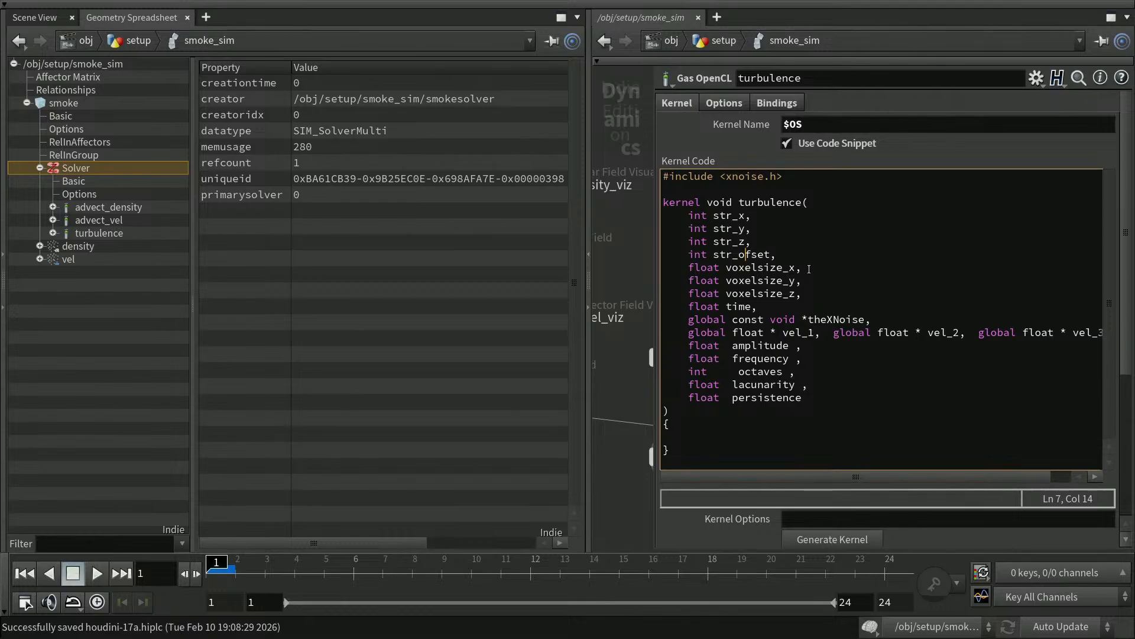
key(Delete)
key(Down)
key(Left)
key(Left)
key(Delete)
key(Delete)
key(Delete)
key(Delete)
key(Delete)
key(Down)
key(Delete)
key(Delete)
key(Delete)
key(Delete)
key(Delete)
key(Up)
text(v)
key(Down)
key(Left)
text(v)
key(Down)
key(Left)
key(Right)
key(Delete)
key(Delete)
key(Delete)
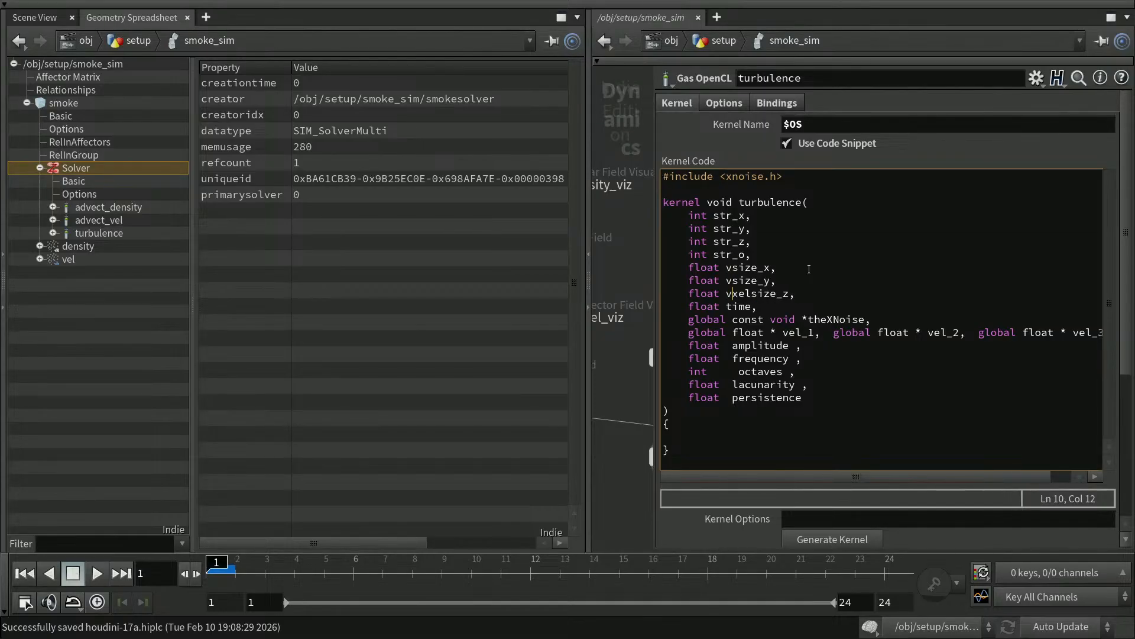
Join the int parameters str_x, str_y, str_z and str_o onto one line.
key(Delete)
click(770, 217)
key(Delete)
key(Delete)
key(Delete)
key(Delete)
key(Delete)
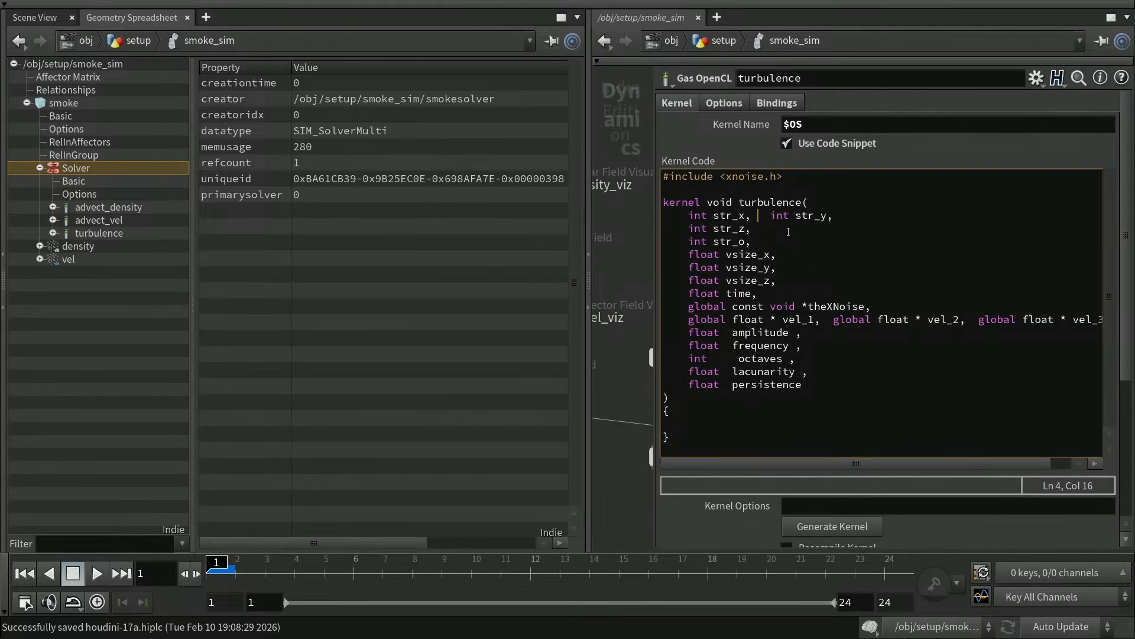
key(Right)
key(ctrl+Right)
key(End)
key(Delete)
key(Delete)
key(Delete)
key(Delete)
key(Down)
key(Home)
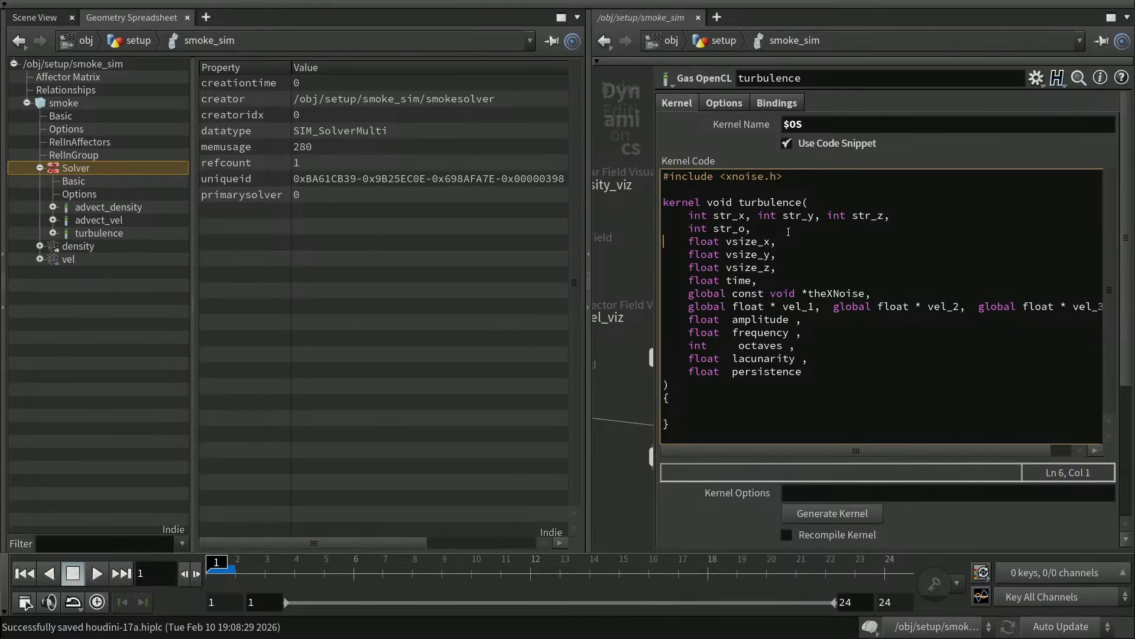
key(BackSpace)
key(Delete)
key(Delete)
key(Delete)
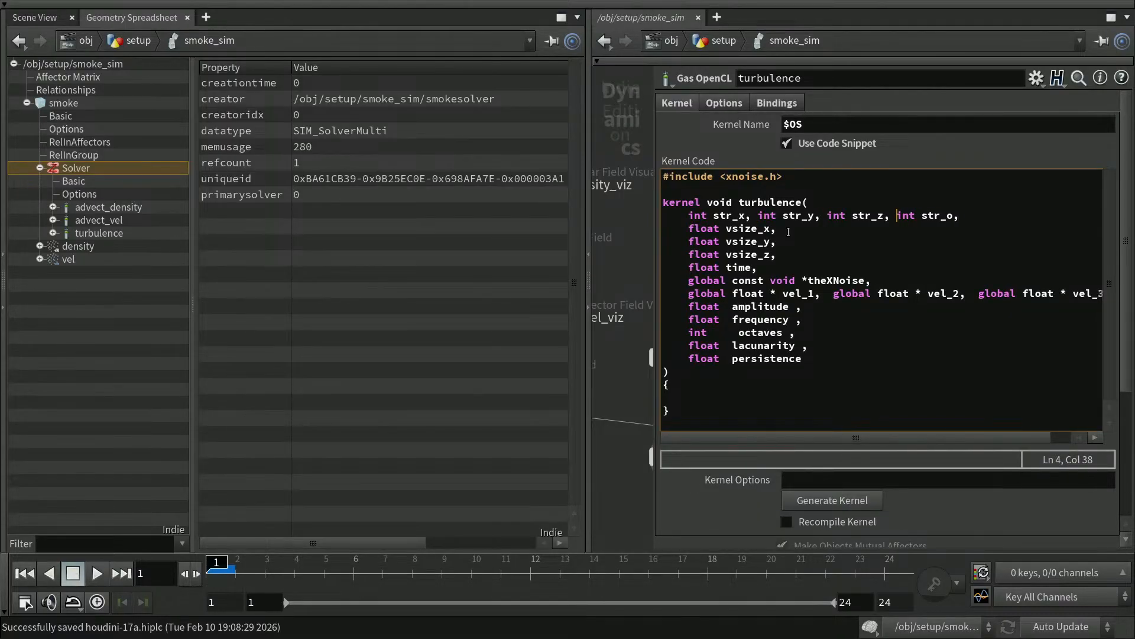
key(Down)
Join the vsize_x, vsize_y and vsize_z parameters onto a single line.
key(Delete)
key(Delete)
key(Delete)
key(Delete)
key(Right)
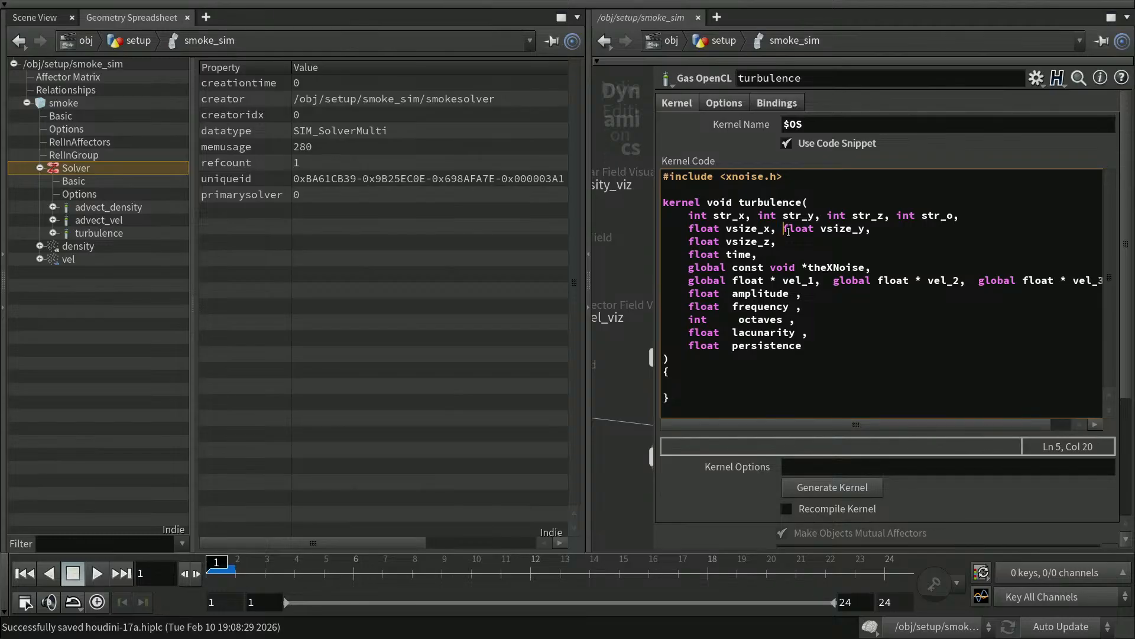
key(Right)
key(Right)
key(Right)
key(Right)
key(Right)
key(Right)
key(Right)
key(Right)
key(Right)
key(Right)
key(Right)
key(Right)
key(Right)
key(Delete)
key(Delete)
key(Delete)
Rename the theXNoise parameter to xnoise.
key(Down)
key(Down)
key(Home)
key(End)
key(Left)
key(Left)
key(Left)
key(Left)
key(Left)
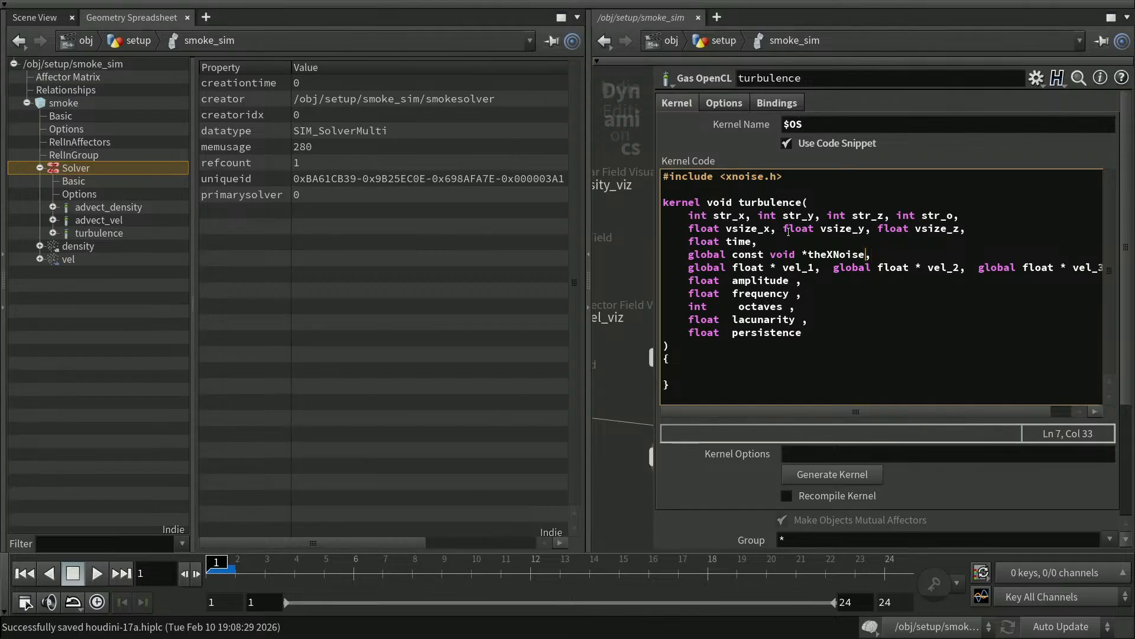
key(shift+Left)
key(shift+Left)
key(shift+Left)
key(shift+Left)
key(shift+Left)
text(xnm)
key(BackSpace)
key(Home)
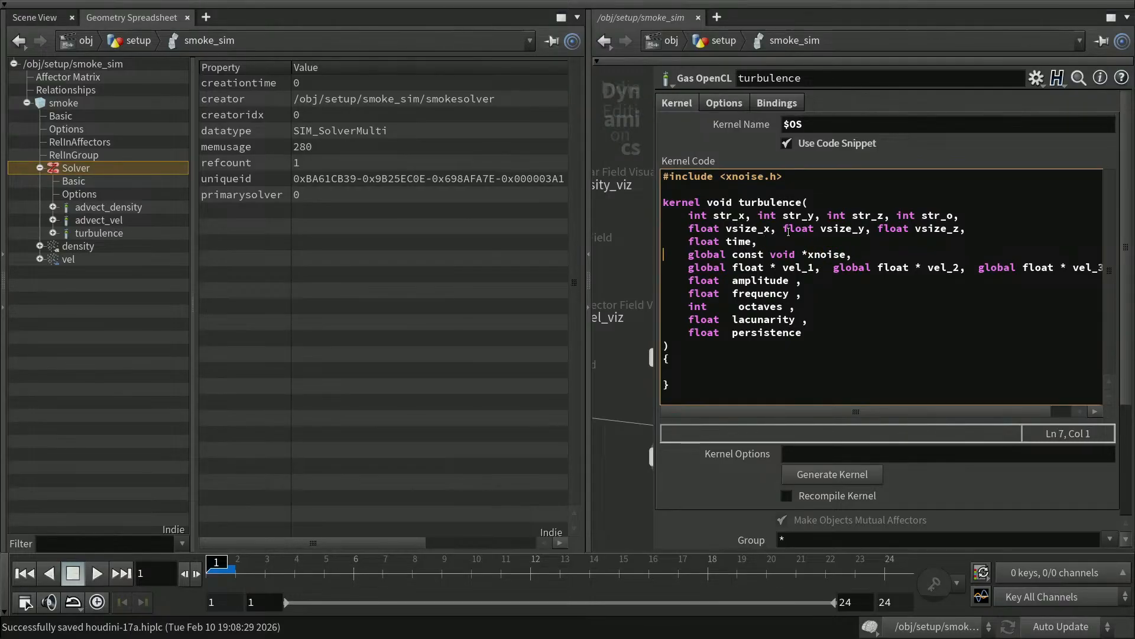
Rename the velocity parameters vel_1, vel_2, vel_3 to vx, vy, vz and remove their leading spaces.
key(Down)
key(Right)
key(Right)
key(Right)
key(Right)
key(Right)
key(Right)
key(Right)
key(Right)
key(Right)
key(Right)
key(Right)
key(Right)
key(Right)
key(Right)
key(Right)
key(Right)
key(Right)
key(Right)
key(Left)
key(Left)
key(shift+Right)
key(shift+Right)
key(shift+Right)
key(shift+Right)
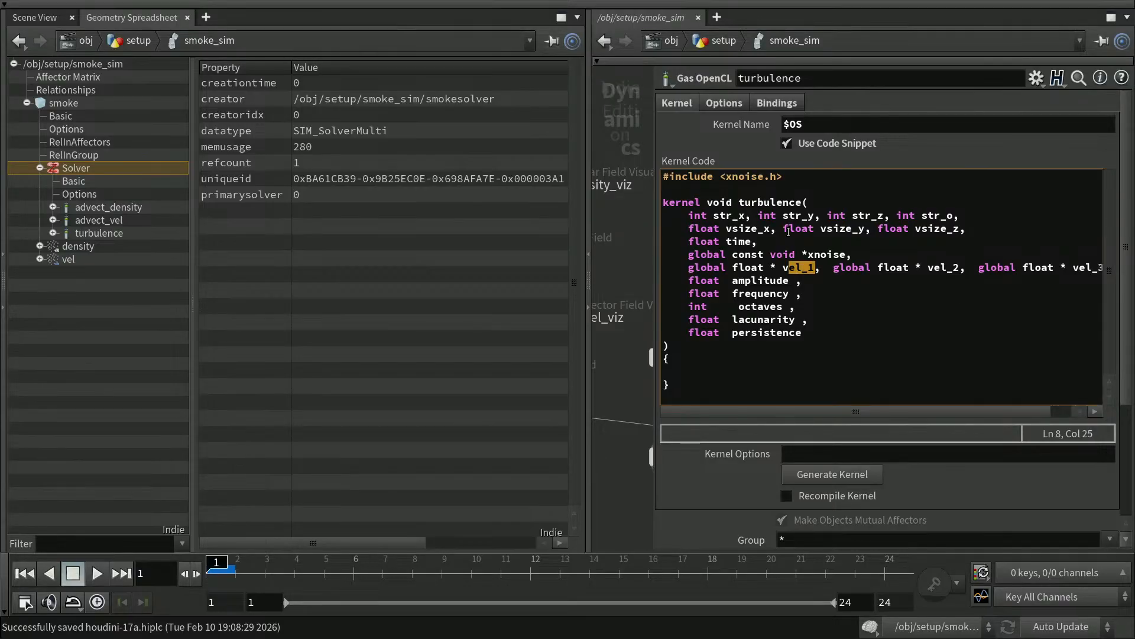
text(x)
key(Right)
key(Right)
key(Right)
key(Right)
key(Right)
key(Right)
key(Right)
key(Right)
key(Right)
key(Right)
key(Right)
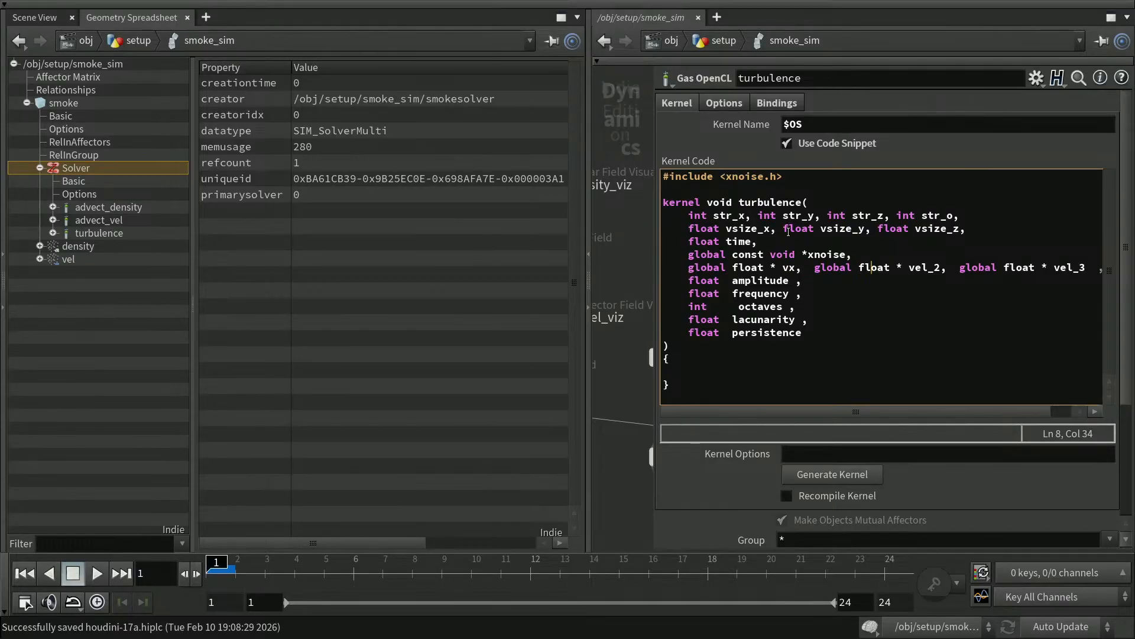
key(Left)
key(Left)
key(Left)
key(Left)
key(Left)
key(Left)
key(Left)
key(Left)
key(Left)
key(Left)
key(Left)
key(Left)
key(Left)
key(Left)
key(Left)
key(Delete)
key(Right)
key(Right)
key(Right)
key(Right)
key(Right)
key(Right)
key(Right)
key(Right)
key(Right)
key(Right)
key(Right)
key(Right)
key(Right)
key(Right)
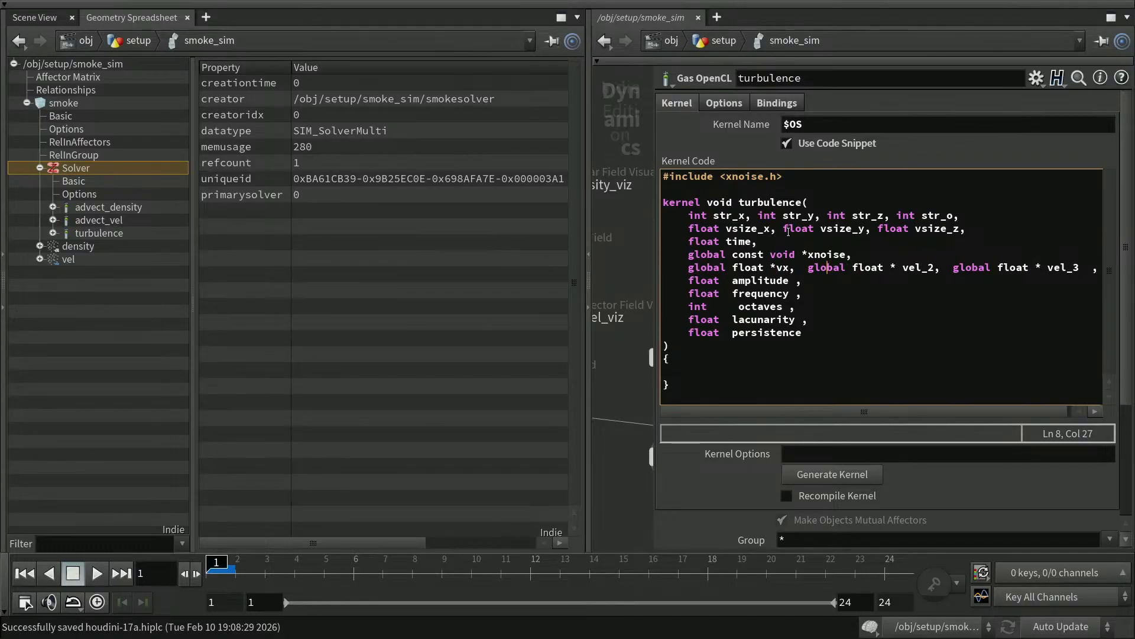
key(Right)
key(Right)
key(Right)
key(Right)
key(Right)
key(Delete)
key(Right)
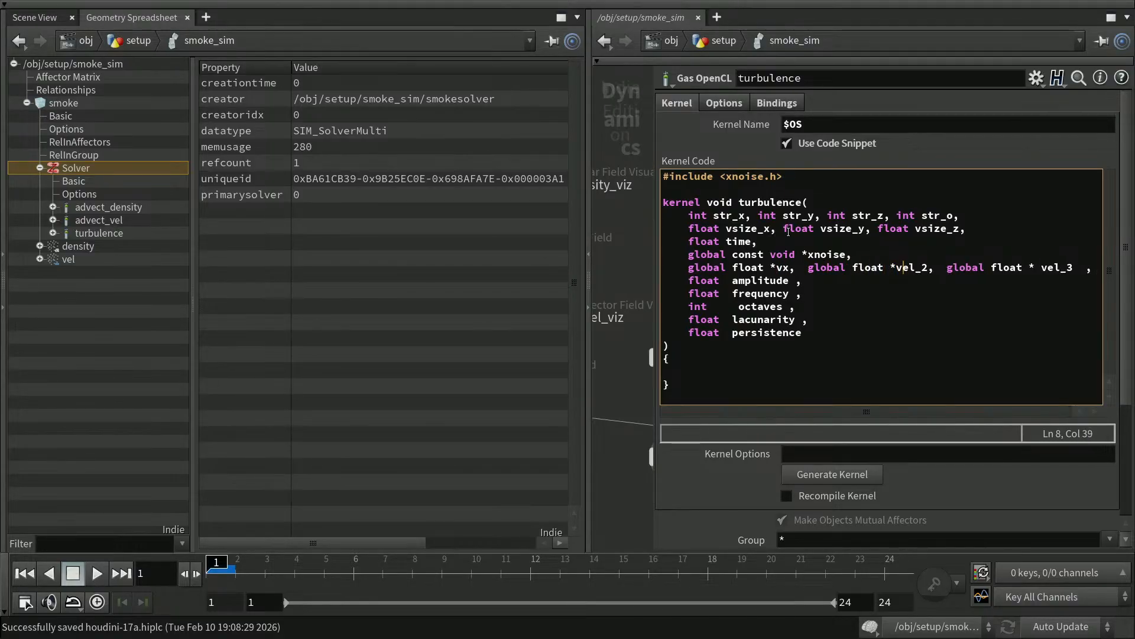
key(Delete)
key(Delete)
key(Delete)
key(Delete)
text(y)
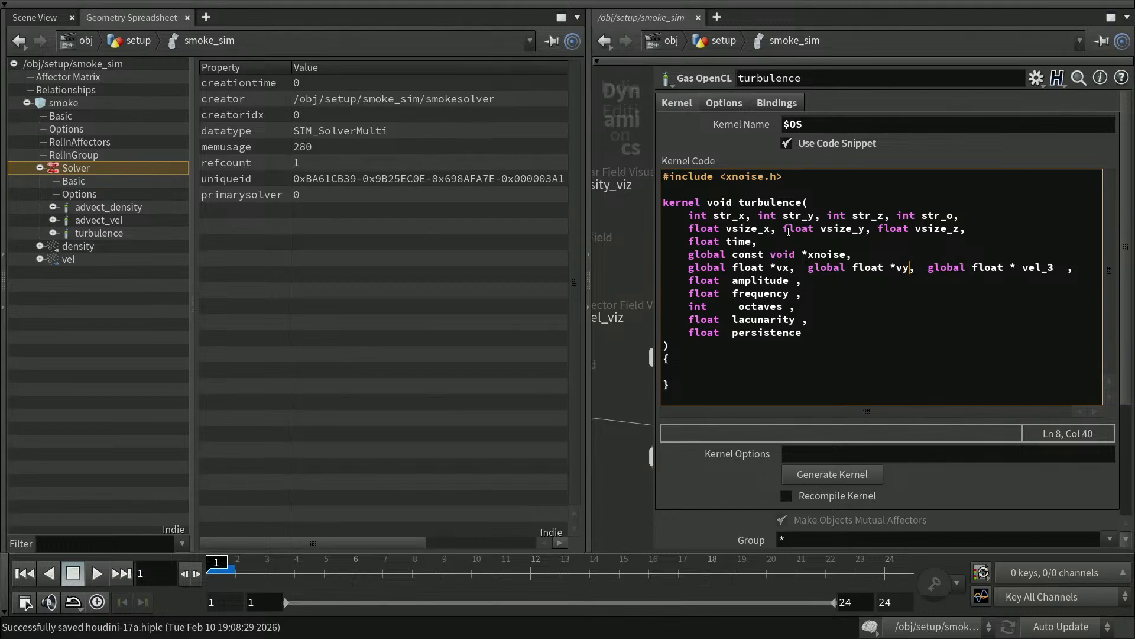
key(Right)
key(Right)
key(Right)
key(Right)
key(Right)
key(Right)
key(Right)
key(Right)
key(Right)
key(Right)
key(Right)
key(Right)
key(Right)
key(Right)
key(Delete)
Remove spaces before the commas after amplitude, octaves and lacunarity, and open an empty body line.
key(Right)
key(Delete)
key(Delete)
key(Delete)
key(Delete)
key(Delete)
text(z)
key(Down)
key(Down)
key(Down)
key(Left)
key(Left)
key(Left)
key(Left)
key(Left)
key(Left)
key(Left)
key(Left)
key(Left)
key(Left)
key(Delete)
key(Right)
key(Right)
key(Right)
key(Right)
key(Right)
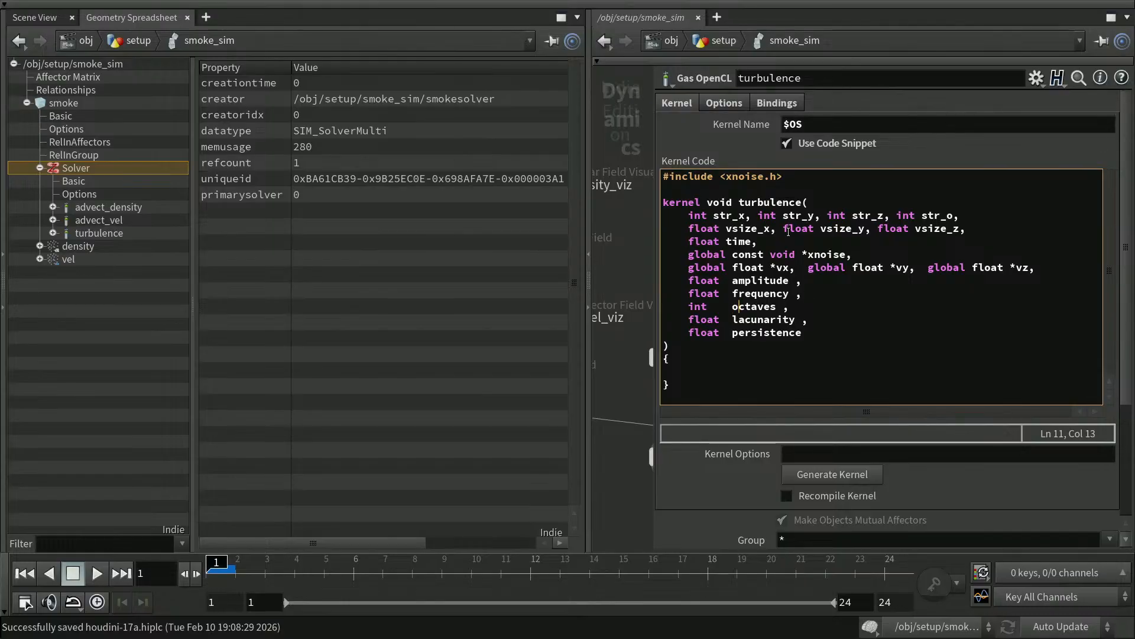
key(Up)
key(Up)
key(Right)
key(Right)
key(Right)
key(Right)
key(Delete)
key(Down)
key(Down)
key(Left)
key(Left)
key(Delete)
key(Down)
key(Right)
key(Right)
key(Right)
key(Down)
key(Down)
key(Down)
key(Down)
key(Return)
key(Up)
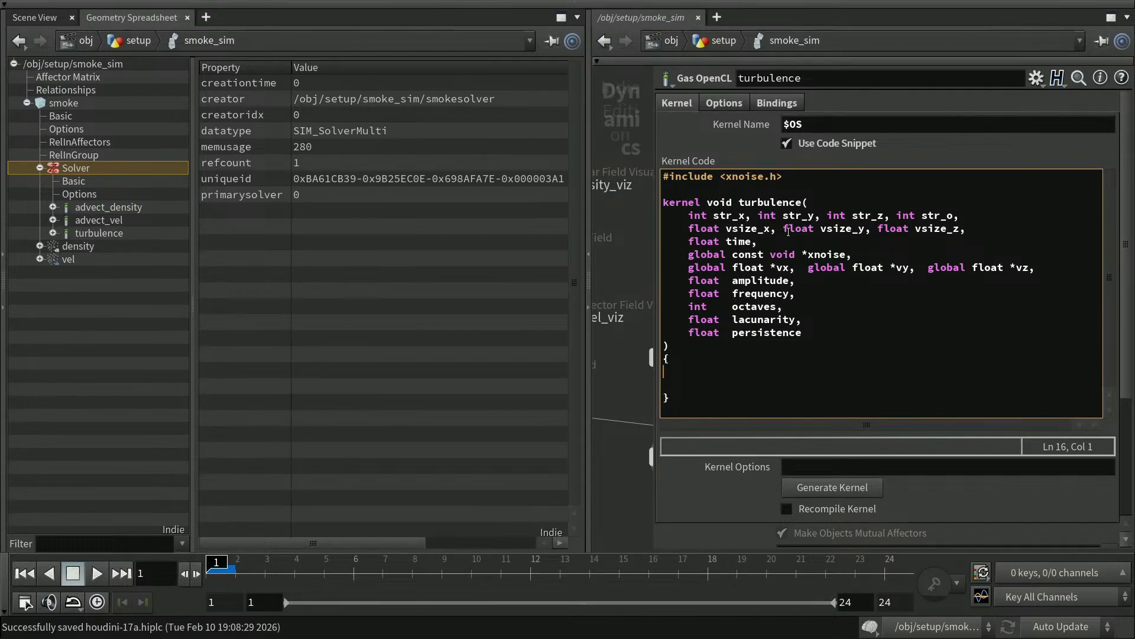
Write the indented line int xi = get_global_id(0); using the autocomplete suggestion.
key(Tab)
text(get)
key(Return)
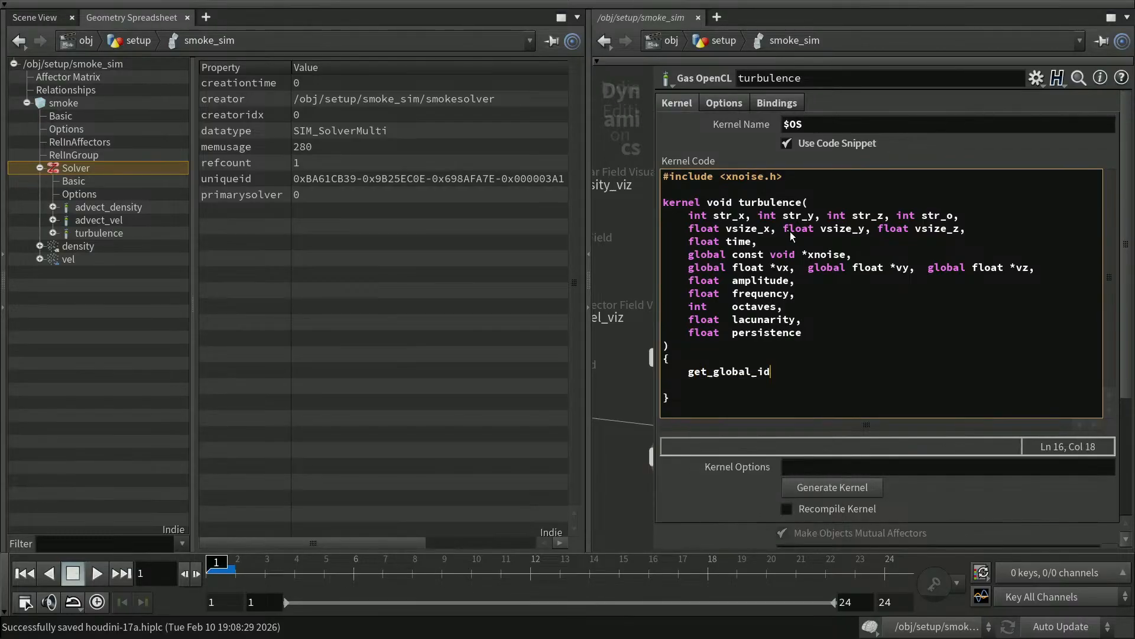
text((0);)
key(Home)
key(Right)
key(Right)
key(Right)
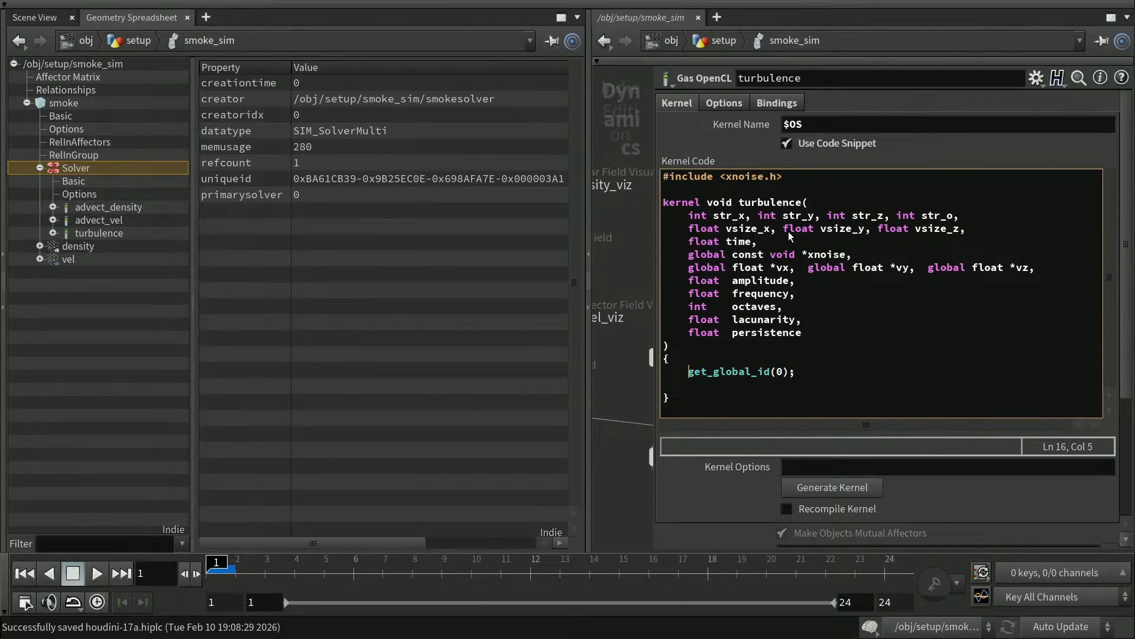
text(int )
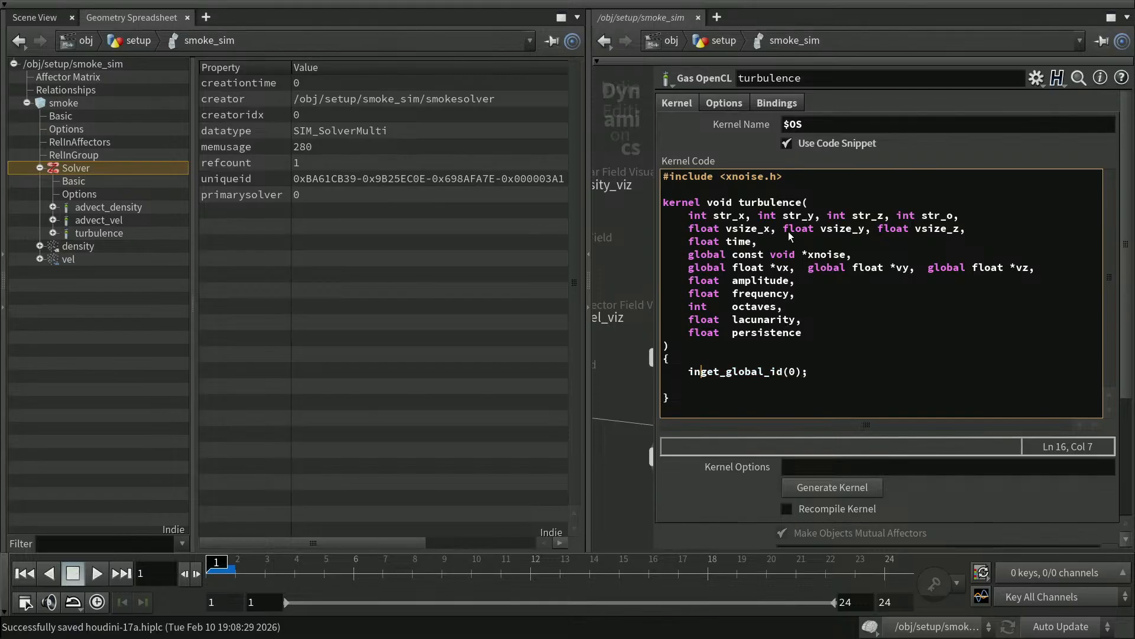
text(xi )
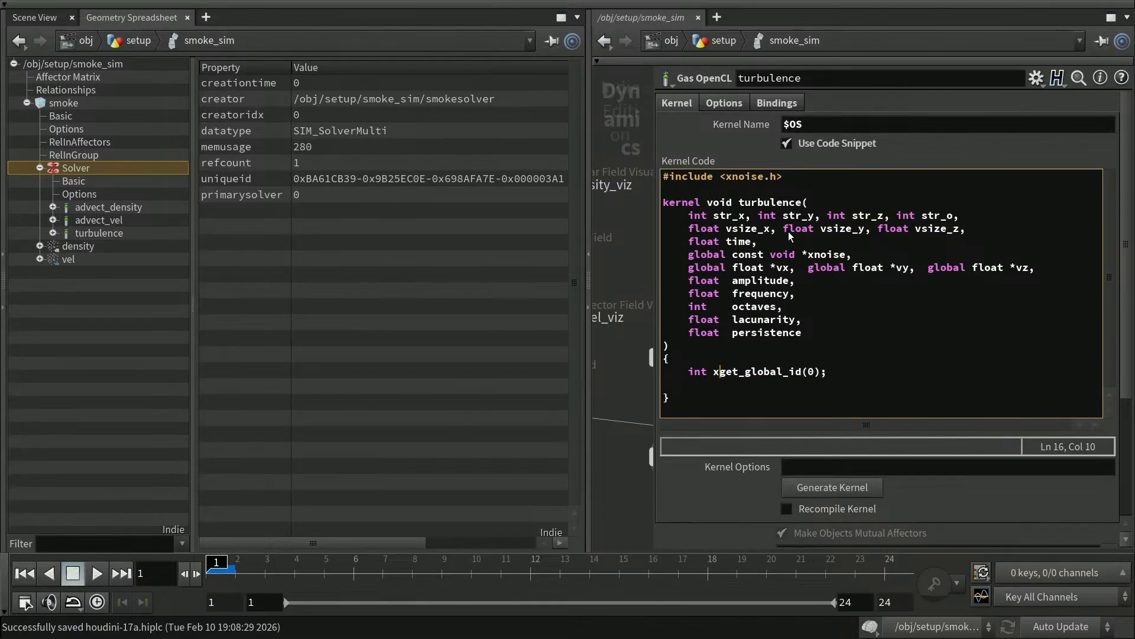
text(=)
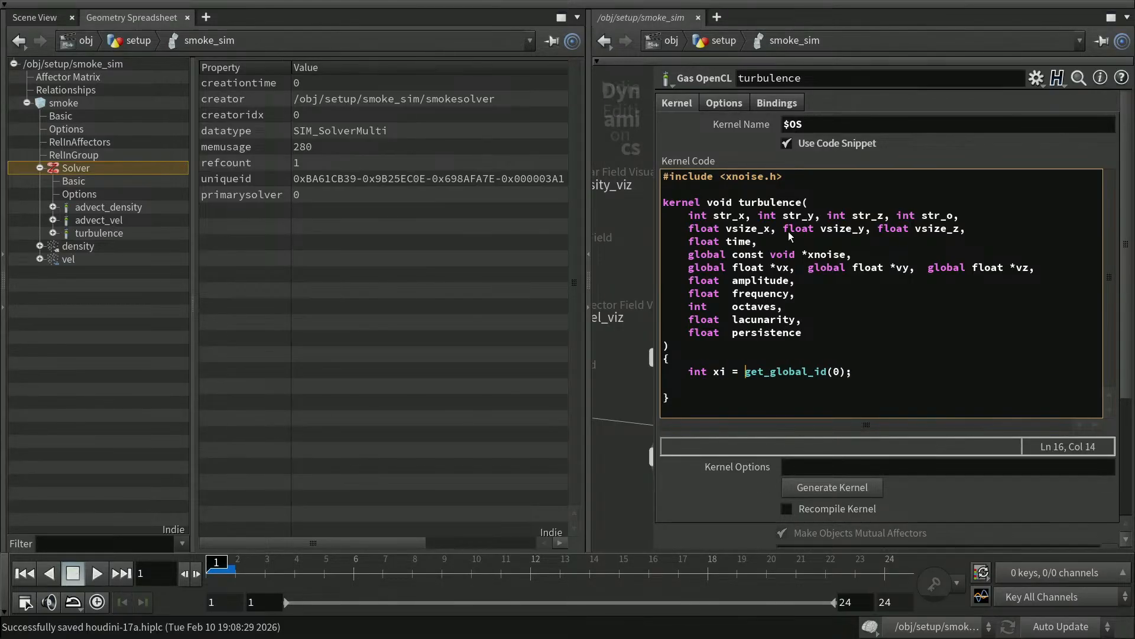
Duplicate the xi line twice and rename the copies' variables to yi and zi.
key(Home)
key(shift+Down)
key(ctrl+c)
key(Down)
key(Up)
key(ctrl+v)
key(ctrl+v)
key(Up)
Change the copies' indices to get_global_id(1) and get_global_id(2), then add a new line.
key(Up)
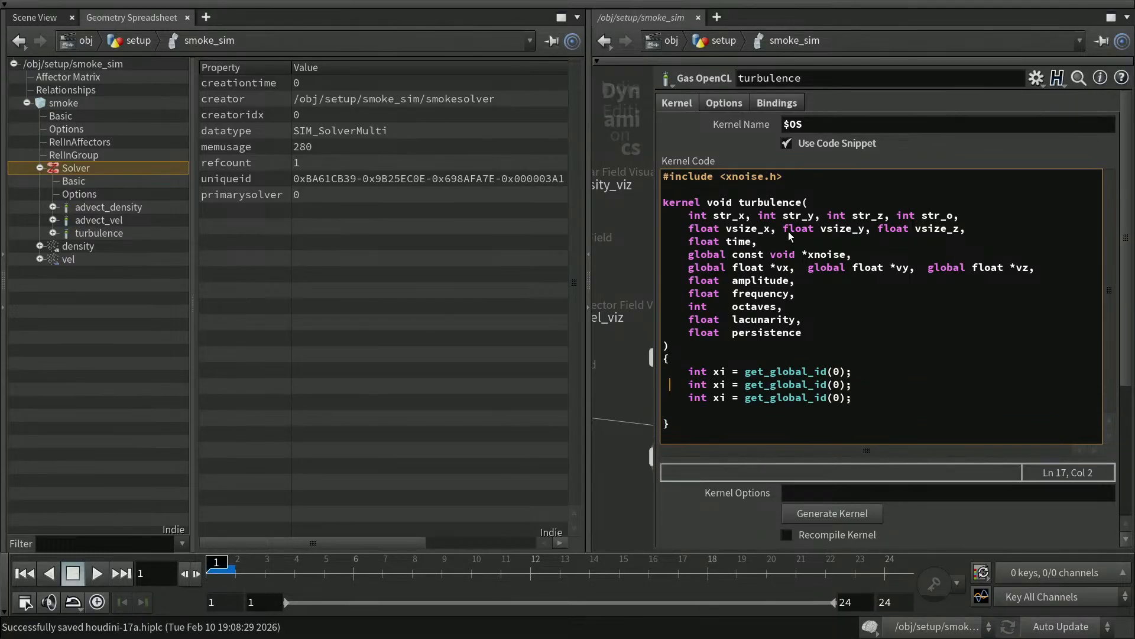
key(ctrl+Right)
key(Right)
key(Delete)
text(y)
key(Down)
key(BackSpace)
text(z)
key(Right)
key(Right)
key(Right)
key(Right)
key(Right)
key(Right)
key(Right)
key(Right)
key(Right)
key(Right)
key(Right)
key(Right)
key(Right)
key(Right)
key(Right)
key(Right)
key(Right)
key(Up)
key(BackSpace)
text(1)
key(Down)
key(BackSpace)
text(2)
key(Down)
key(Return)
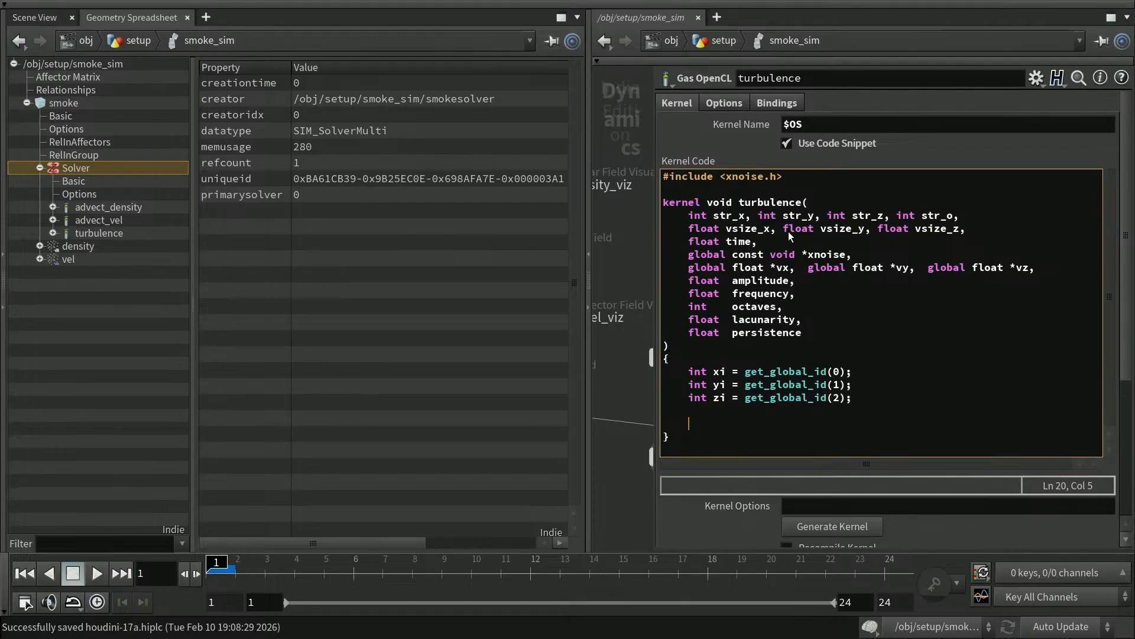
Start the index line as int i = str_o + xi*str_x, pasting stride names from the parameters.
text(int )
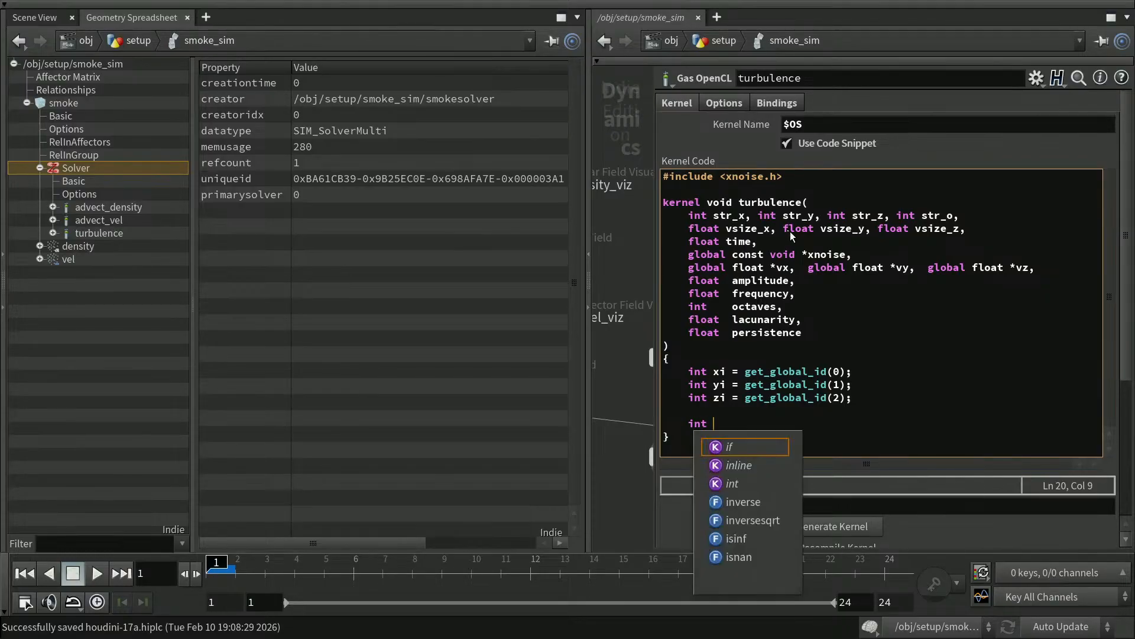
text(i =)
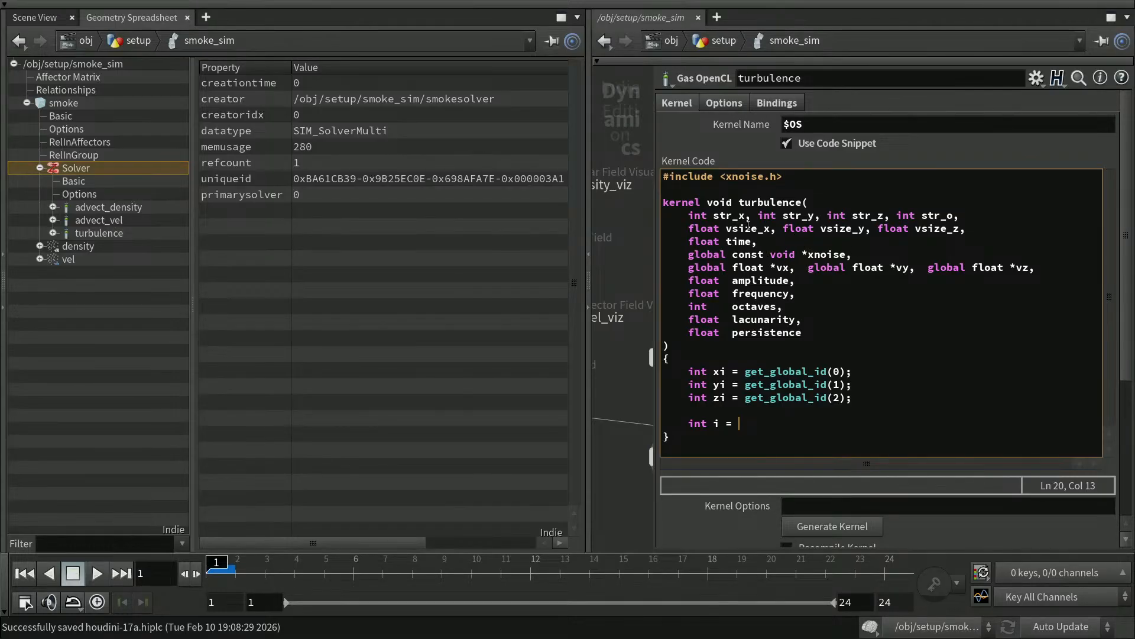
drag(921, 216, 950, 215)
click(763, 426)
key(ctrl+v)
text(+ xi*)
drag(713, 215, 744, 215)
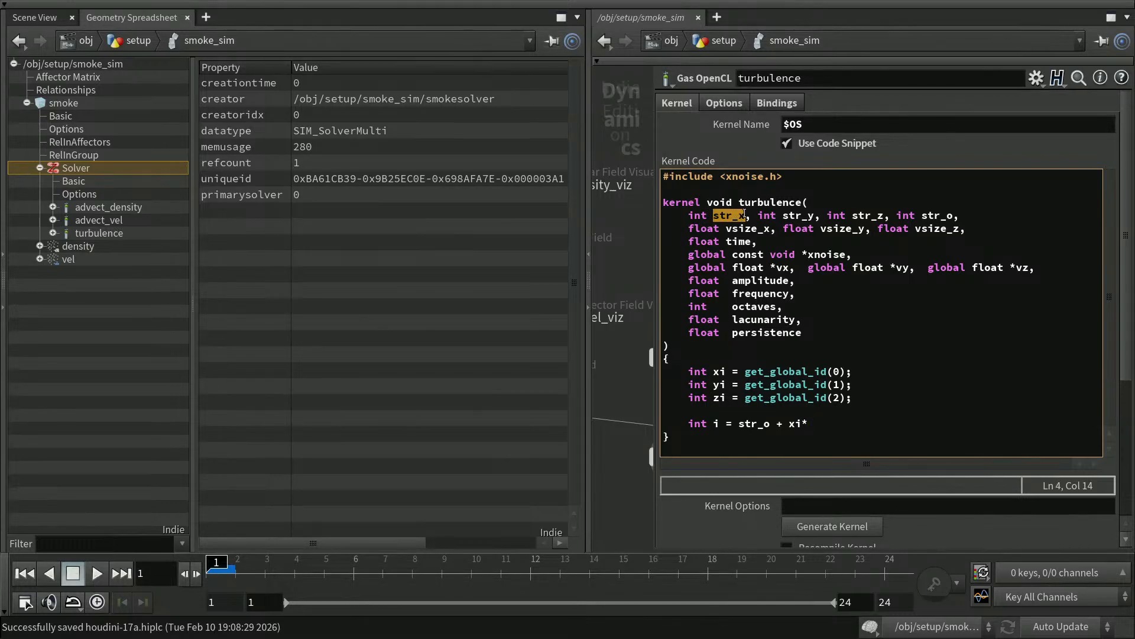
click(814, 423)
key(ctrl+v)
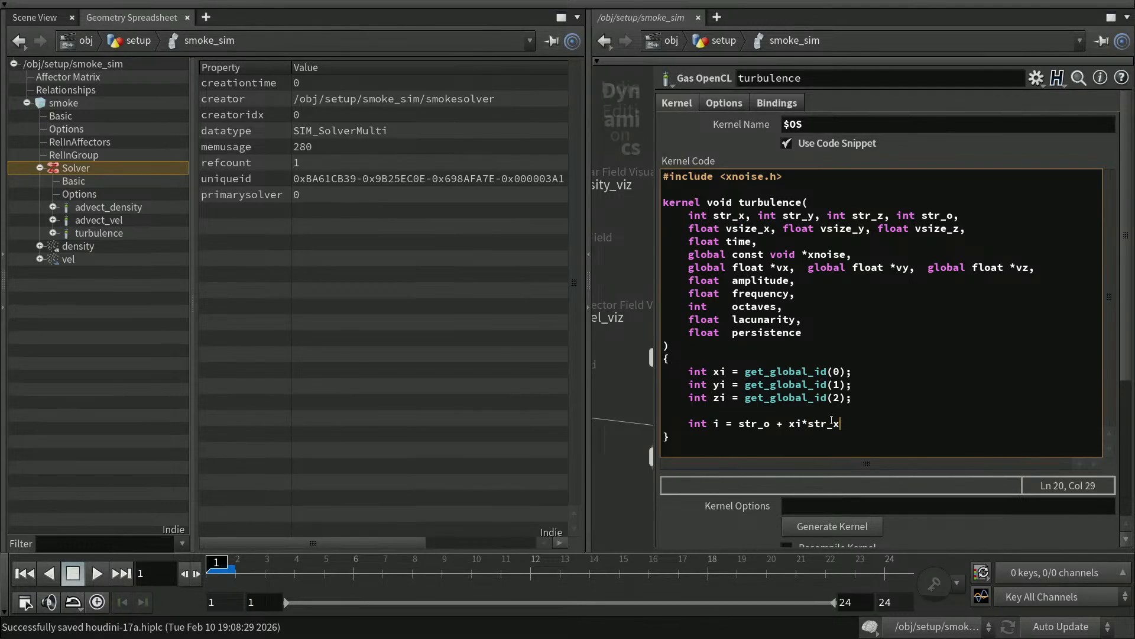
Append + yi*str_y + zi*str_z; to the index line using the pasted stride names.
text(+ yi*)
double_click(789, 216)
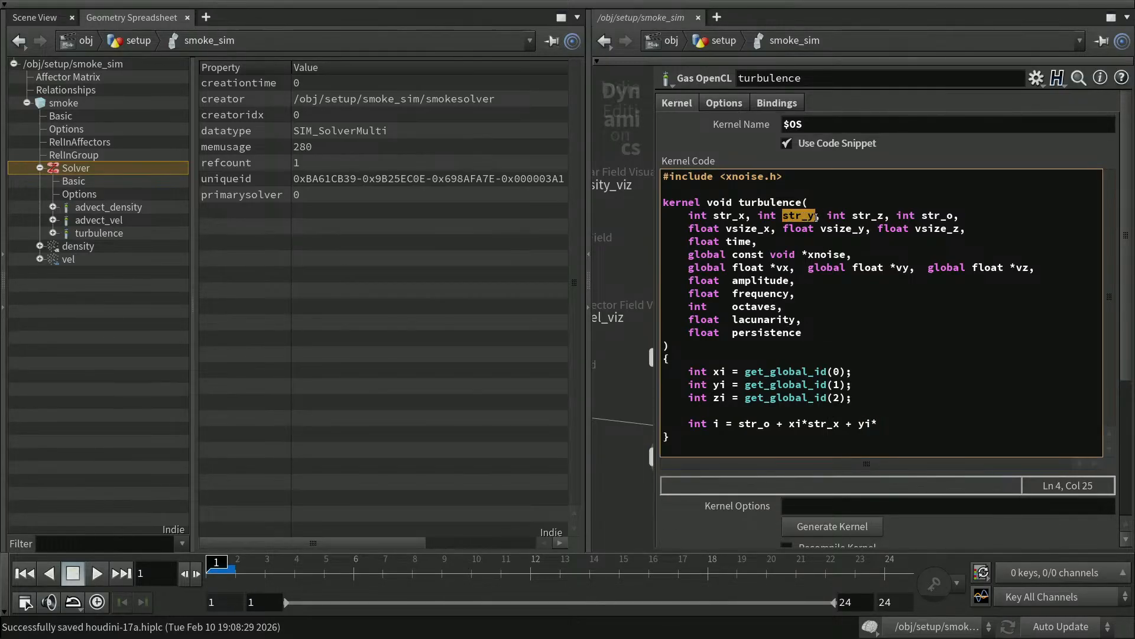
click(897, 425)
key(ctrl+v)
text(+)
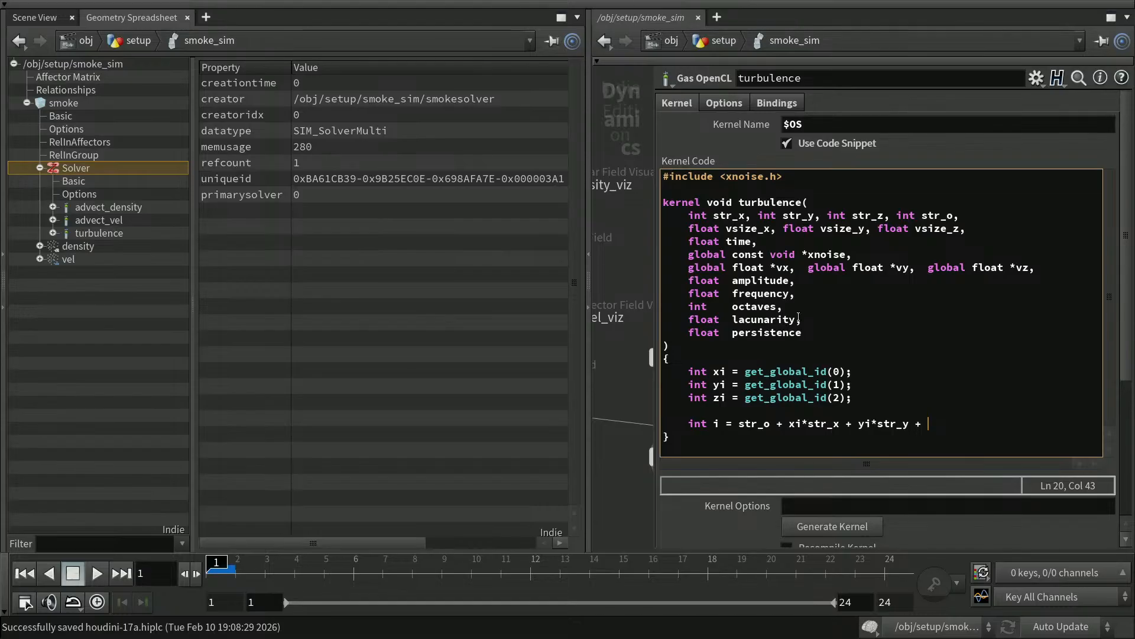
text(i*)
drag(914, 228, 951, 215)
drag(852, 216, 882, 215)
click(968, 426)
key(ctrl+v)
text(;)
Remove the empty line above the index line, leaving a blank line below it.
key(Return)
key(Return)
key(Up)
key(Up)
key(Up)
key(BackSpace)
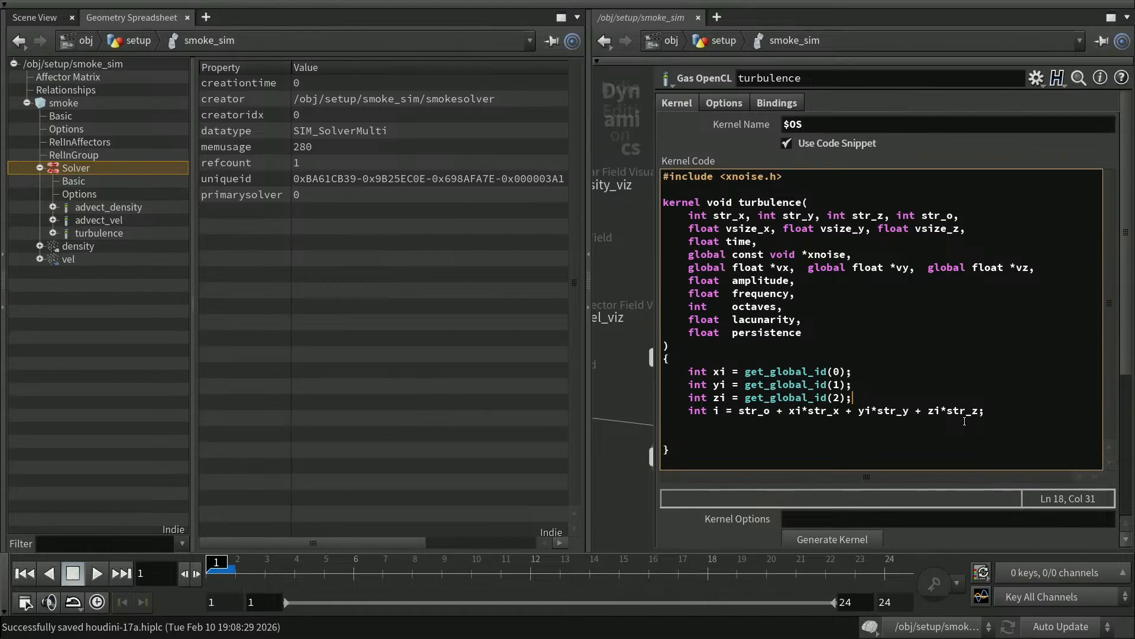
key(Down)
key(Down)
key(Down)
Write float px = vx[i]; after correcting typos and discarding a partial cast.
text(float px = vx[i];)
key(Left)
key(Left)
key(Left)
key(Left)
key(Left)
key(Left)
text((fl)
key(BackSpace)
key(BackSpace)
key(BackSpace)
key(Delete)
Duplicate the px line twice and edit the copies to float py = vy[i]; and float pz = vz[i];.
key(Home)
key(shift+Down)
key(ctrl+c)
key(ctrl+v)
key(Up)
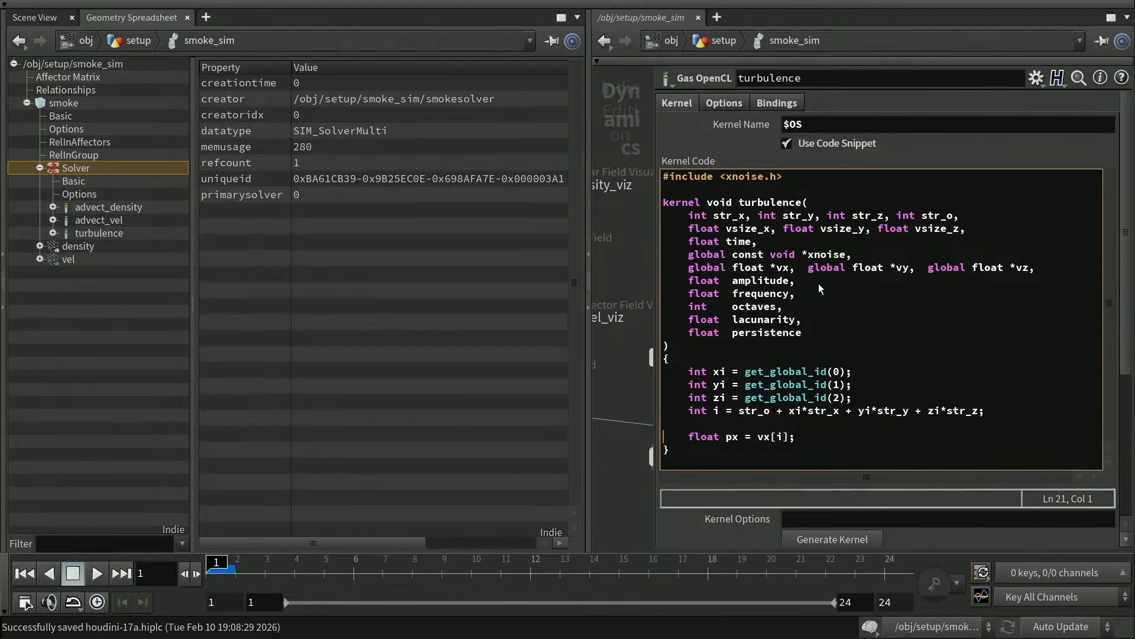
key(ctrl+v)
key(ctrl+v)
key(Up)
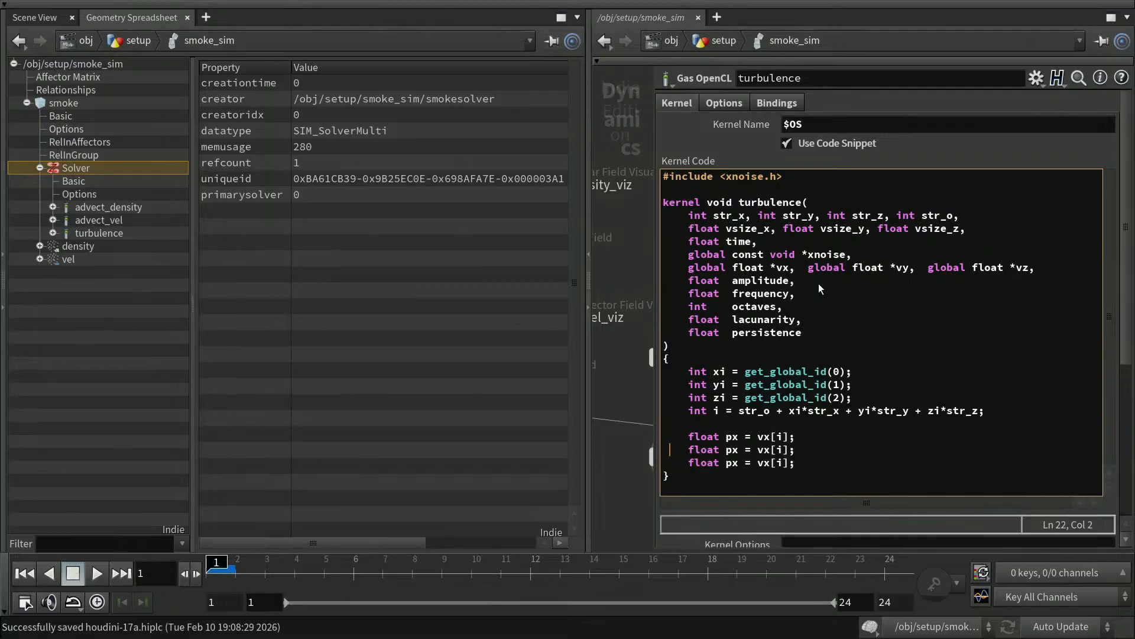
key(ctrl+Right)
key(Right)
key(Right)
key(Delete)
text(y)
key(Down)
key(BackSpace)
text(z)
key(Up)
key(Right)
key(Right)
key(Right)
key(Delete)
text(y)
key(Down)
key(Delete)
text(z)
key(End)
Add float4 p = (float4)(px, py, pz, time); below the velocity reads.
key(Return)
key(Return)
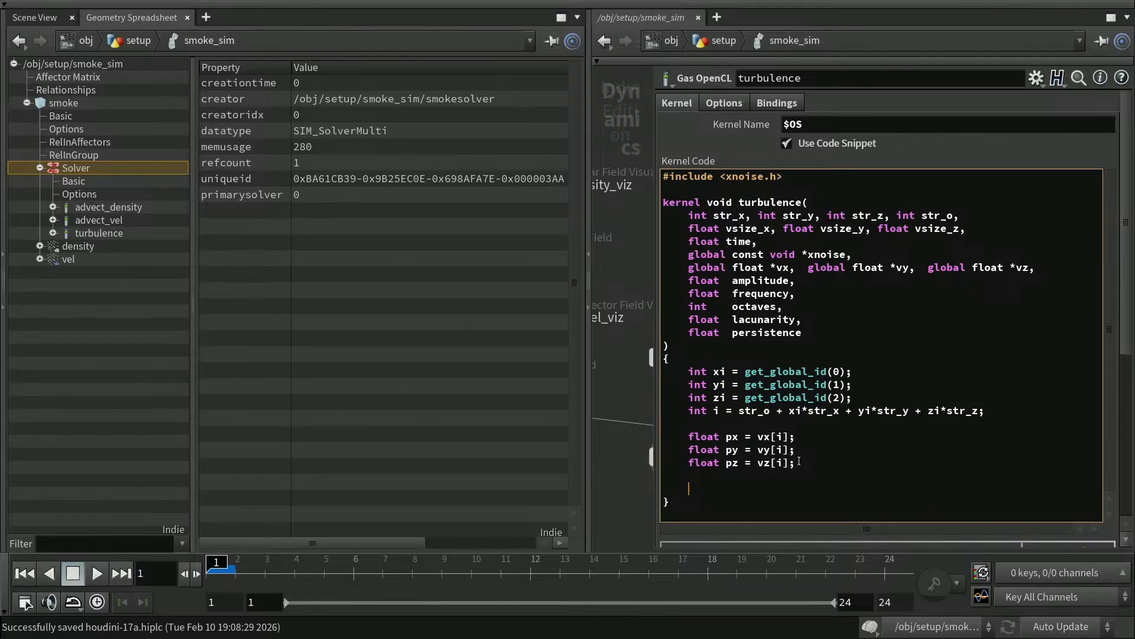
text(floa)
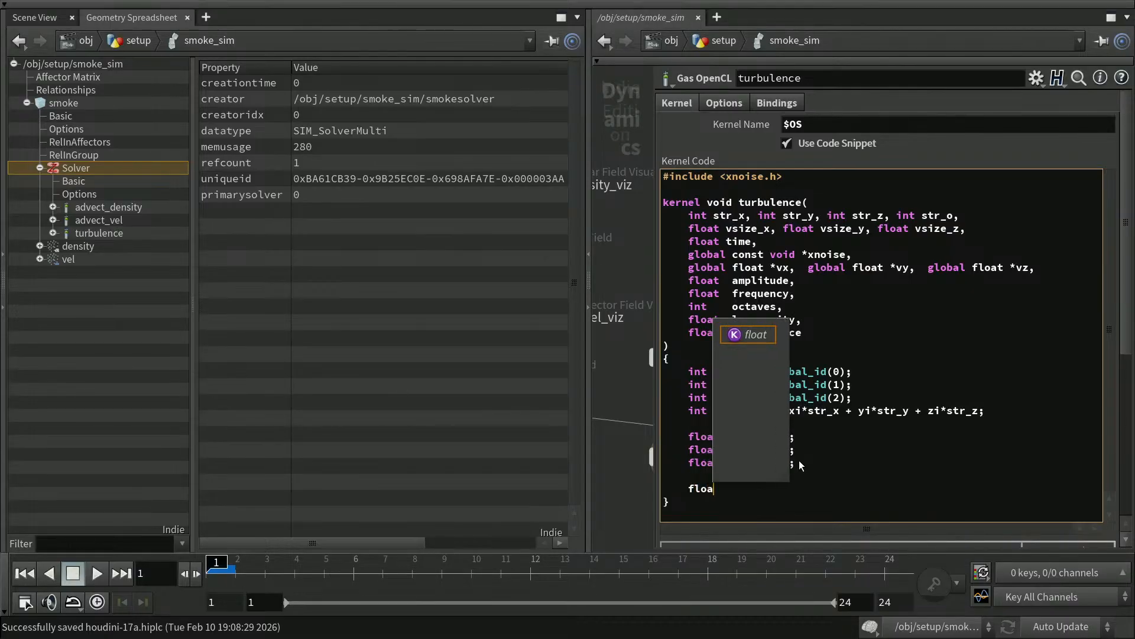
text(t4 p =)
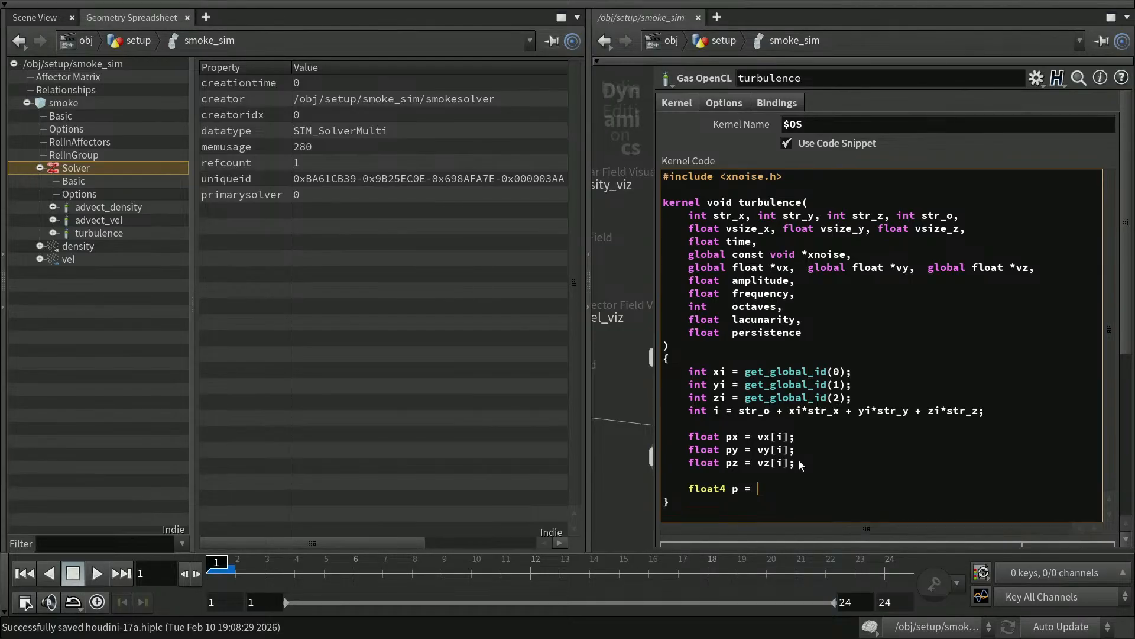
text((float)
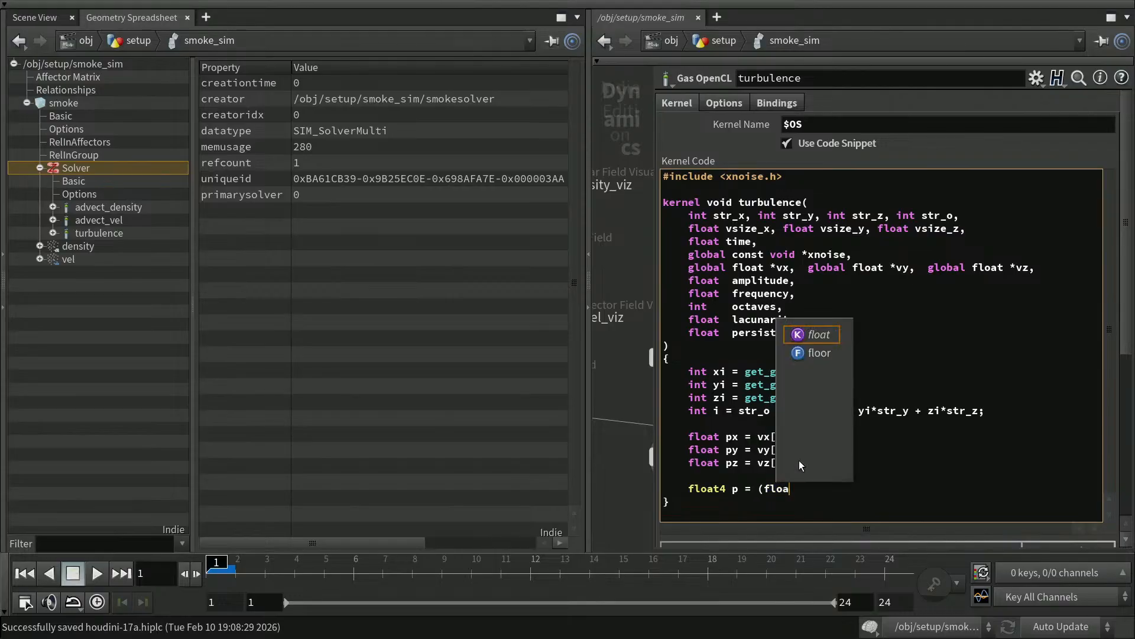
text(4))
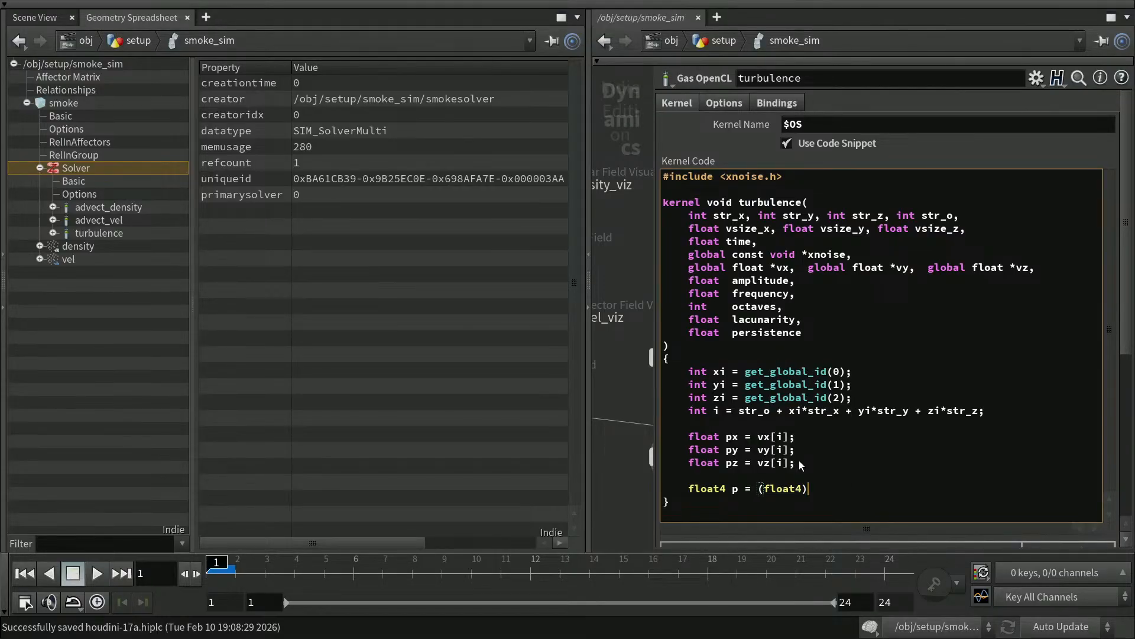
text((px, py, pz, time);)
key(Return)
key(Return)
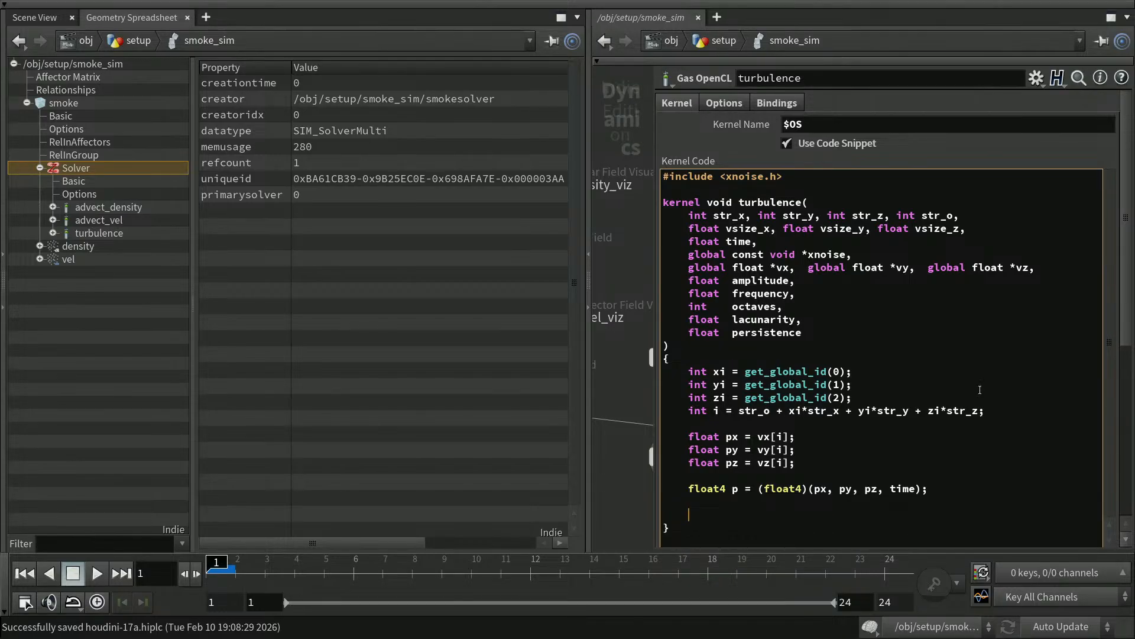
drag(1126, 304, 1116, 371)
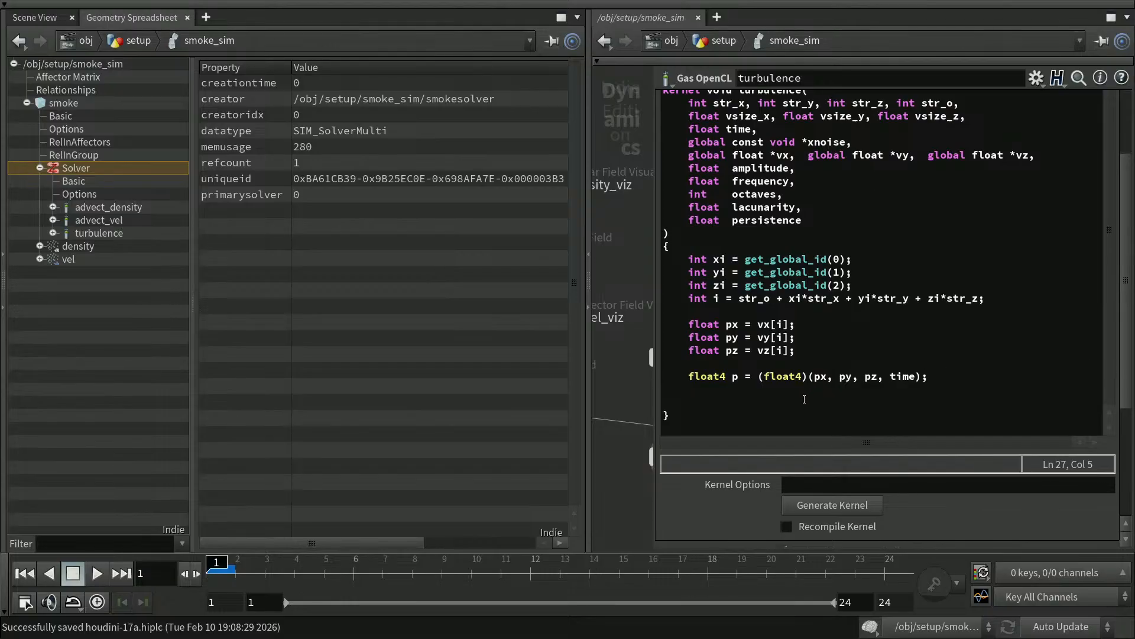
double_click(736, 376)
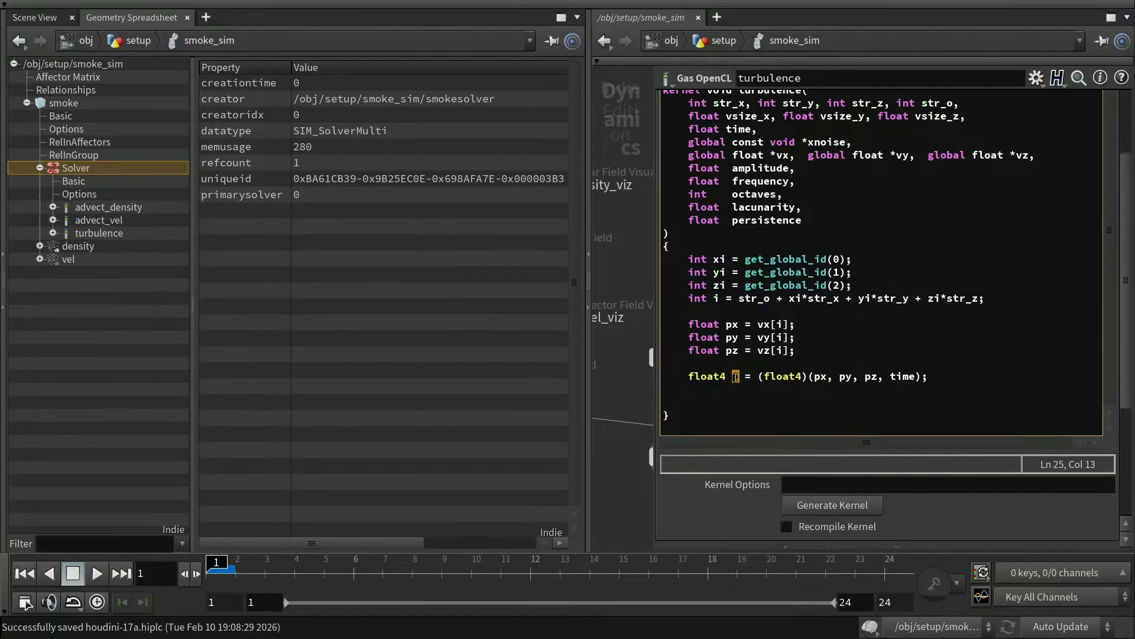
click(716, 403)
Type the loop header for (int o=0; o<octaves; o++), correcting the 'actaves' typo.
text(for (int o)
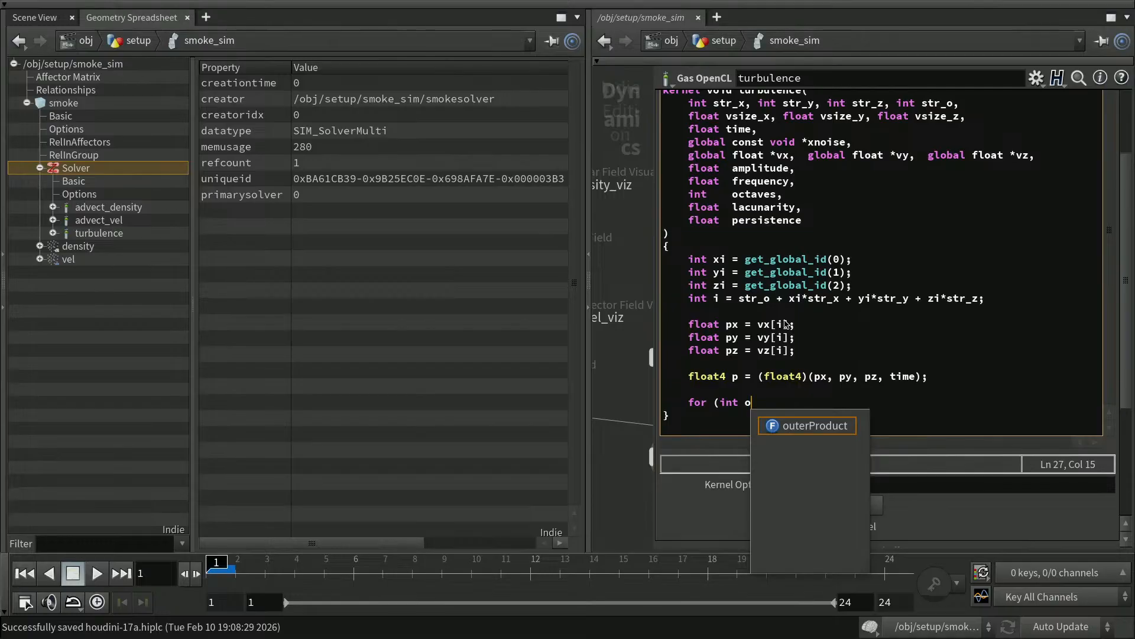
text(=0; )
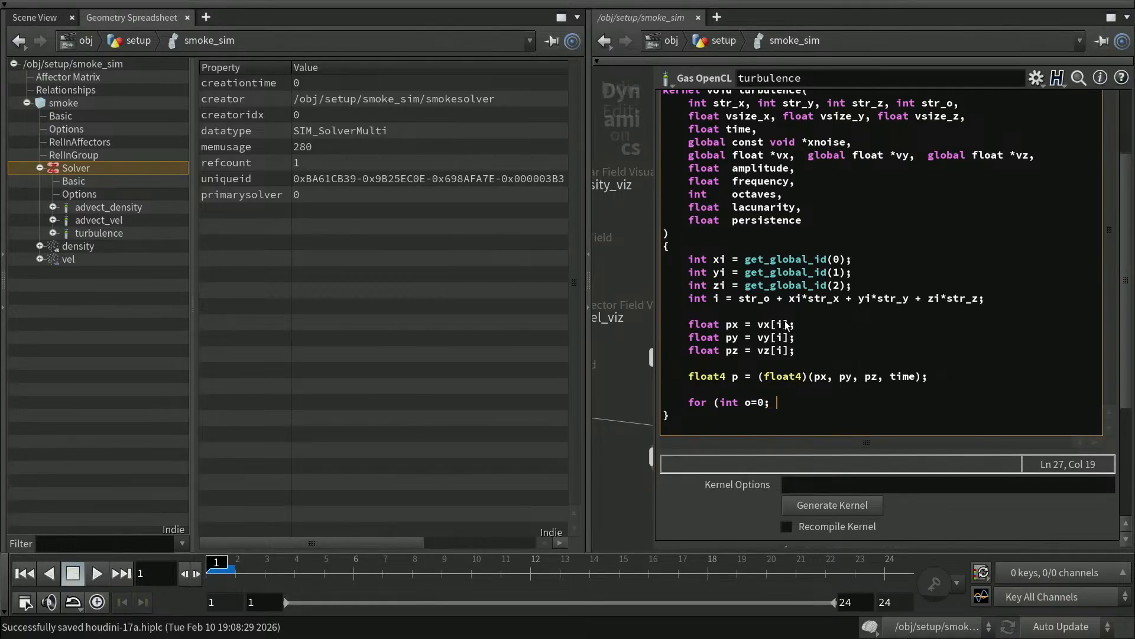
text(o<actaves)
key(Left)
key(Left)
key(Left)
key(Left)
key(BackSpace)
text(o)
key(Right)
text(; o++))
Add opening and closing braces with an empty line inside the loop body.
key(Return)
text({)
key(Return)
text(})
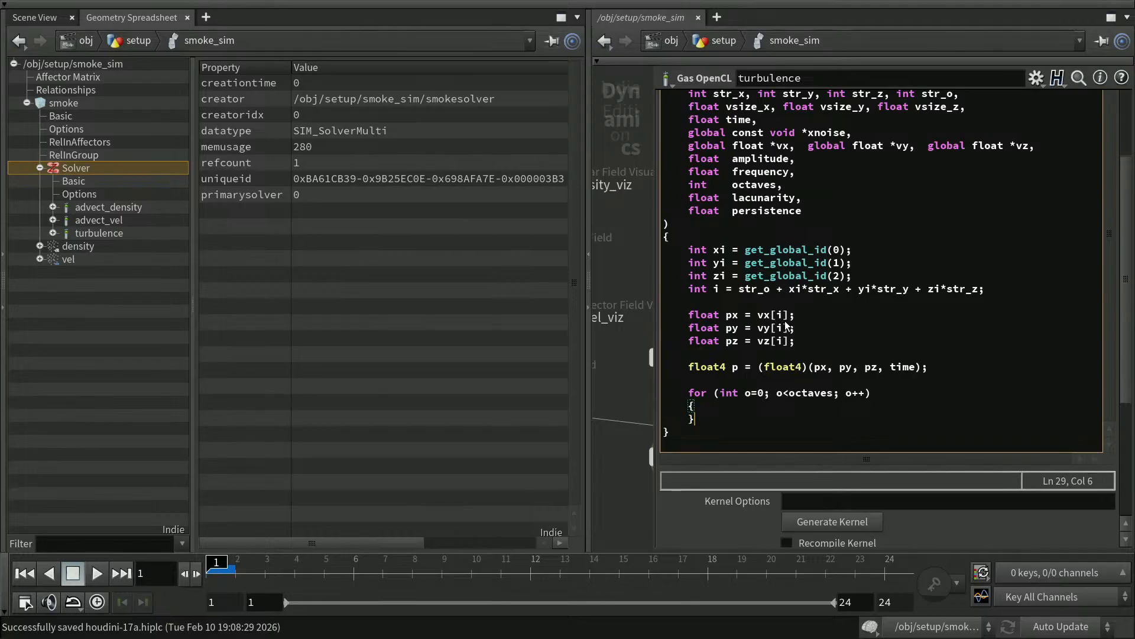
key(Up)
key(Return)
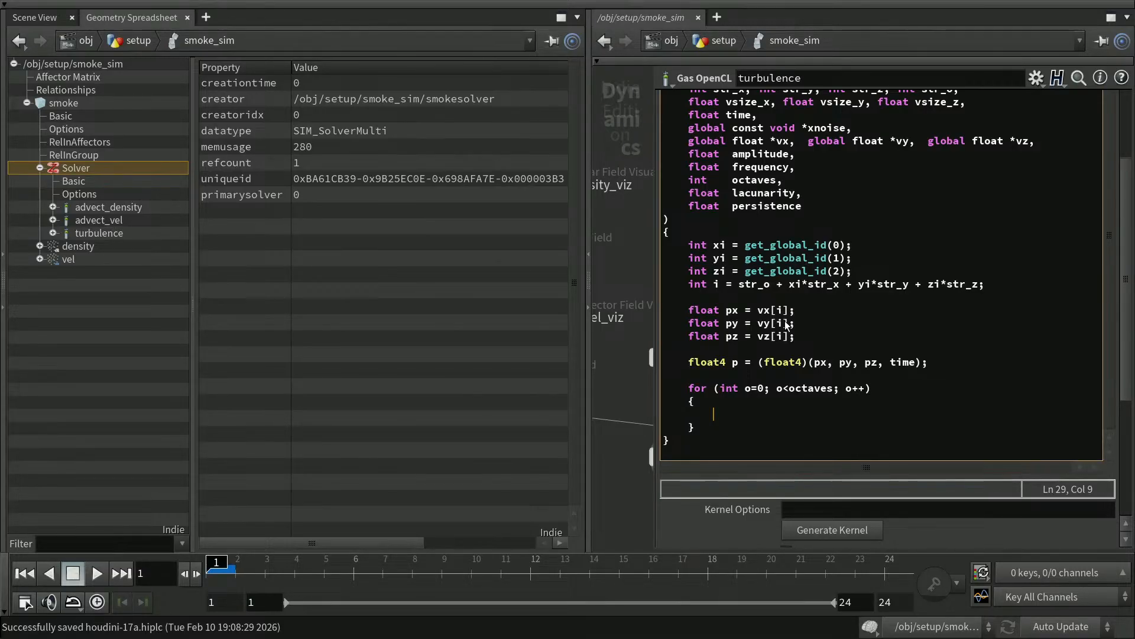
click(730, 310)
Rename the velocity reads to vx, vy, vz and open blank lines above them.
text(v)
drag(734, 324, 727, 337)
text(vz = v)
click(795, 299)
key(Return)
key(Return)
key(Up)
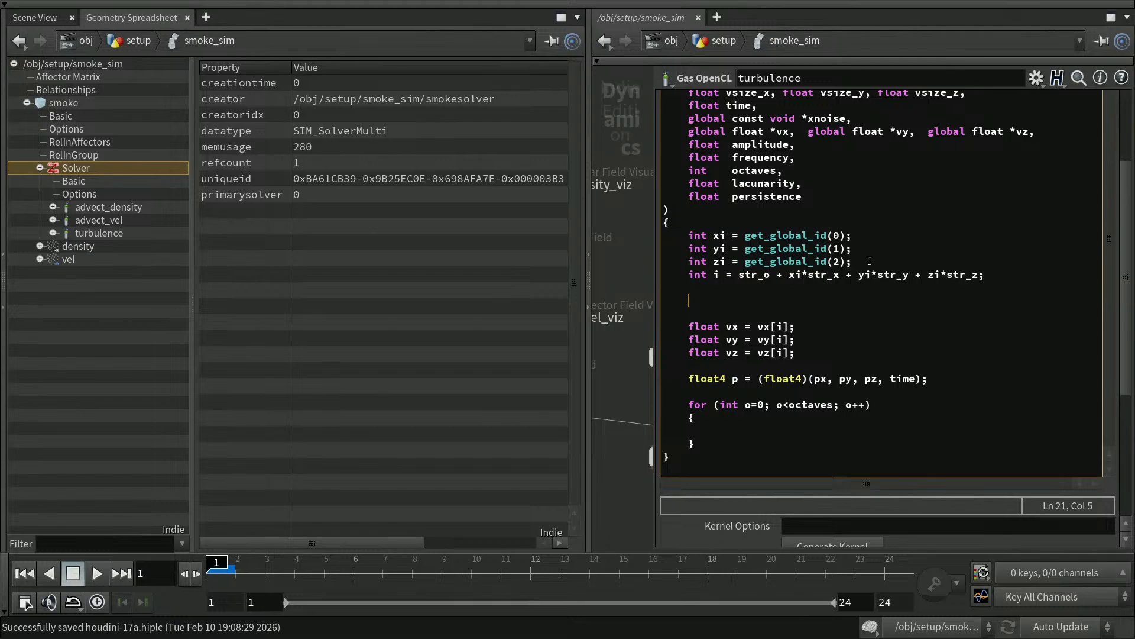
drag(1127, 278, 1127, 254)
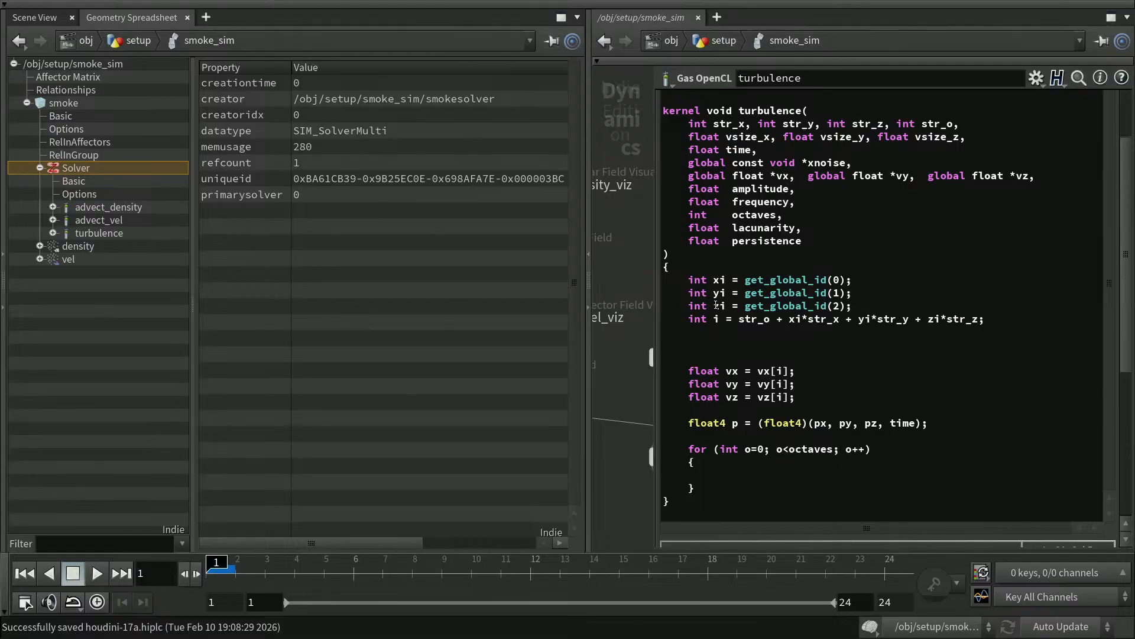
Add the line float px = vsize_x * (float) xi; below the index line.
click(725, 346)
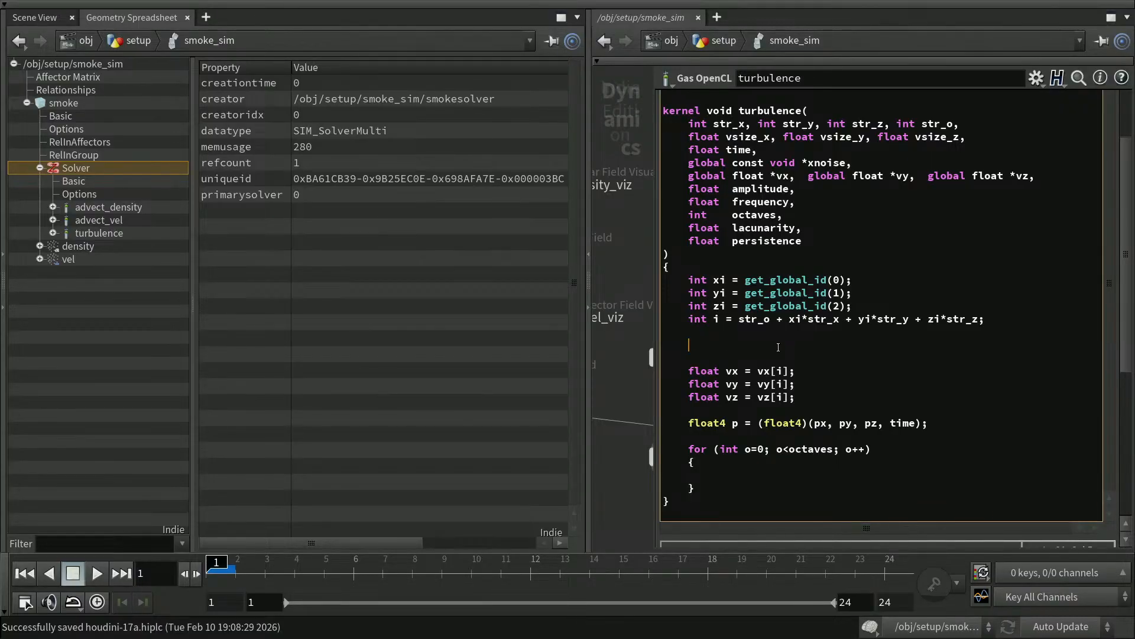
text(float px)
key(Down)
text(float))
key(End)
text(;)
key(Left)
key(Left)
key(Left)
drag(727, 137, 772, 137)
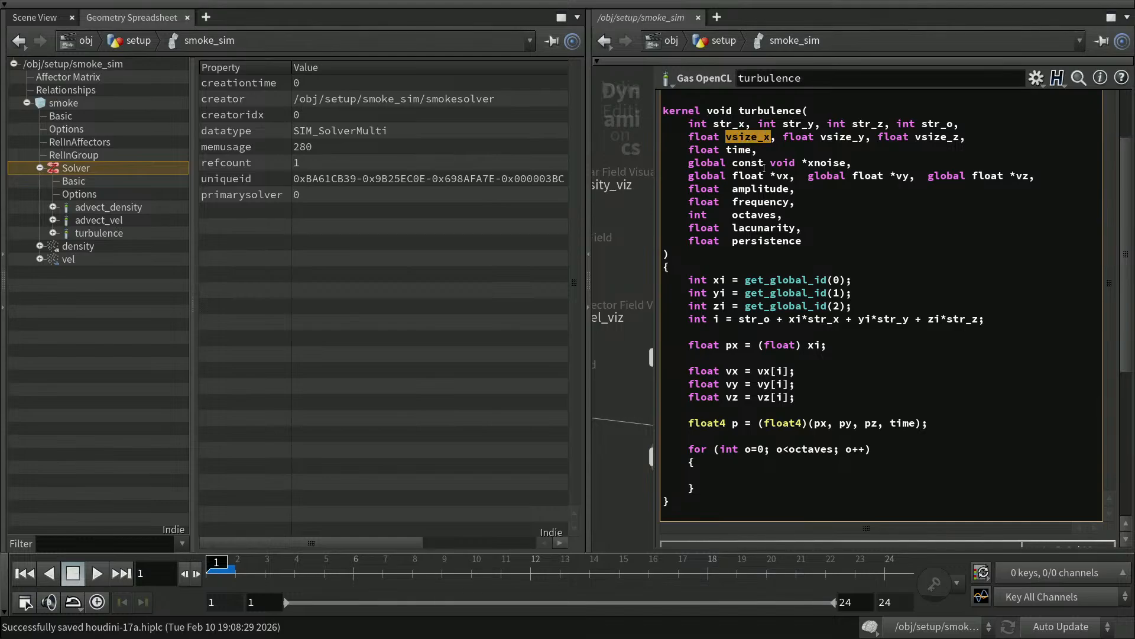
click(760, 345)
key(ctrl+v)
text(*)
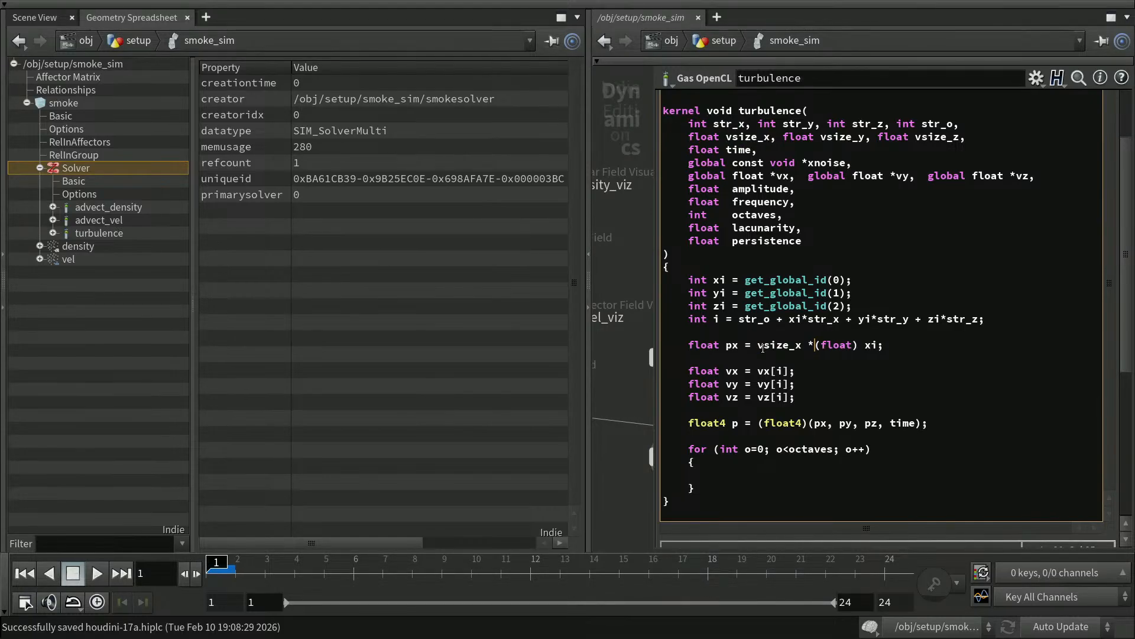
click(901, 345)
Duplicate the px line twice, making py and pz lines using vsize_y and vsize_z.
key(Home)
key(shift+Down)
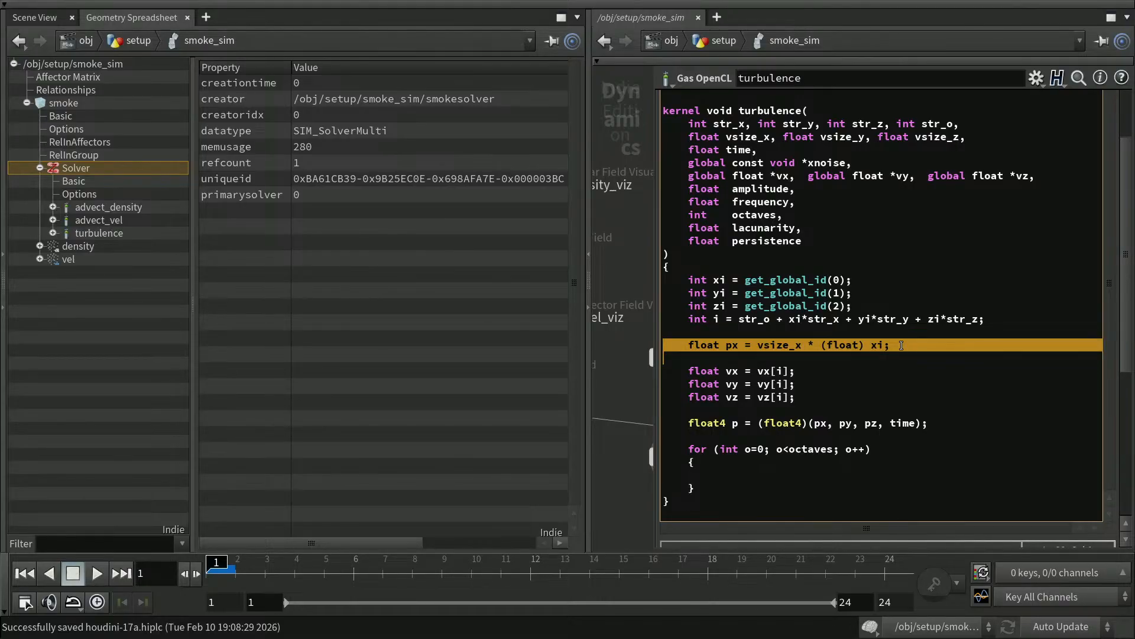
key(ctrl+c)
key(ctrl+v)
key(ctrl+v)
key(ctrl+v)
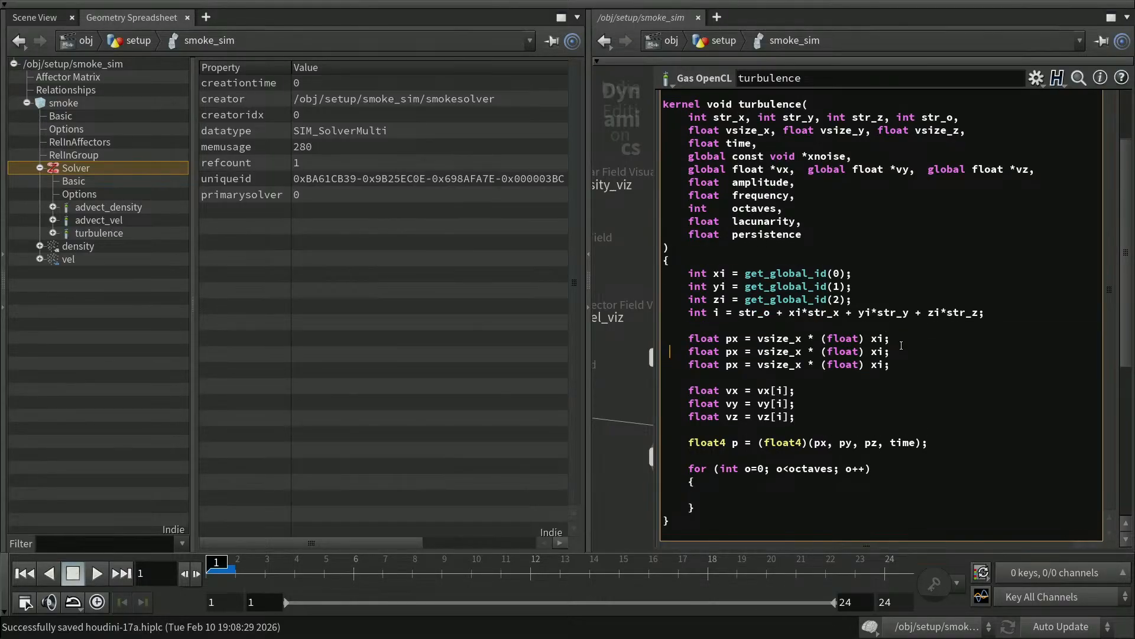
key(Right)
key(Right)
key(Right)
key(Right)
key(Right)
key(Right)
key(Right)
key(Delete)
text(y)
key(Down)
key(Right)
key(Right)
key(Right)
key(Right)
key(Right)
key(Right)
key(Right)
key(Right)
key(Up)
key(Delete)
text(y)
key(Down)
key(BackSpace)
text(z)
Change the cell index to yi on the py line and zi on the pz line.
key(Right)
key(Right)
key(Right)
key(Right)
key(Right)
key(Right)
key(Right)
key(Right)
key(Right)
key(Up)
key(Delete)
text(z)
key(BackSpace)
text(y)
key(Down)
key(BackSpace)
text(z)
key(Down)
key(Down)
Add float3 v = (float)(vx, vy, vz); near the float4 p line, fixing a stray comma.
drag(732, 442, 929, 442)
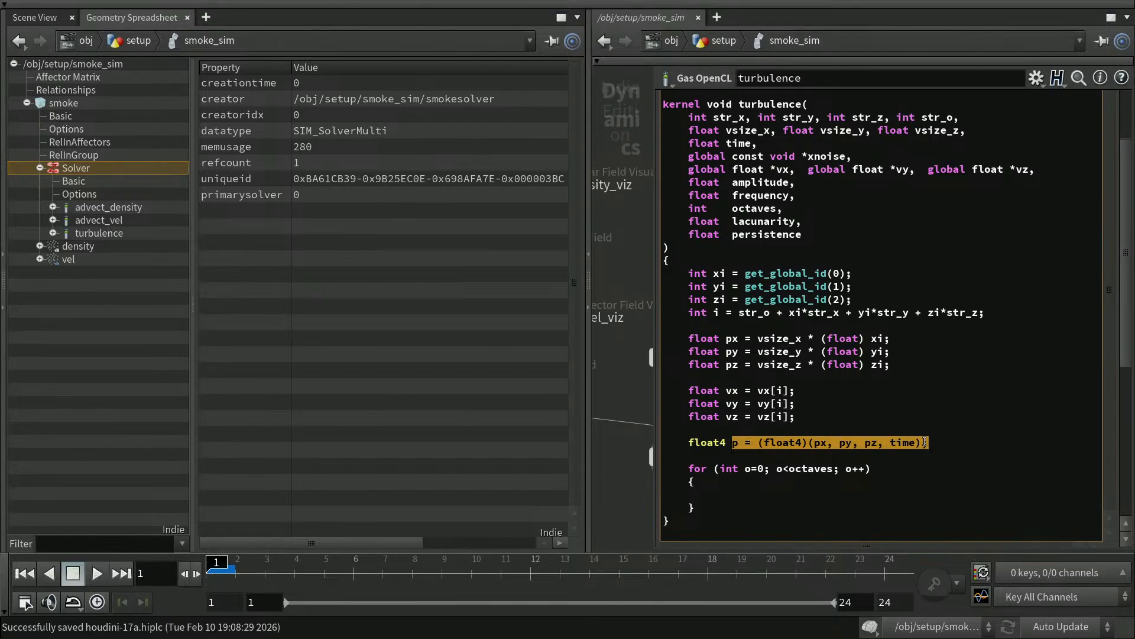
click(870, 429)
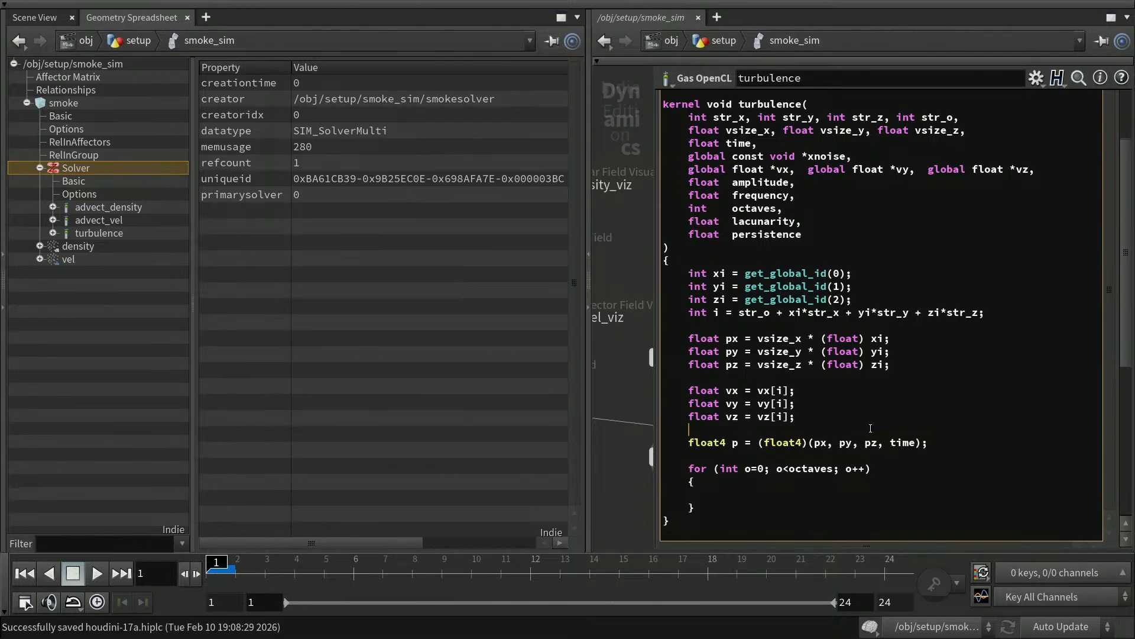
click(732, 390)
key(Down)
key(Down)
key(Down)
key(Return)
key(Return)
key(Up)
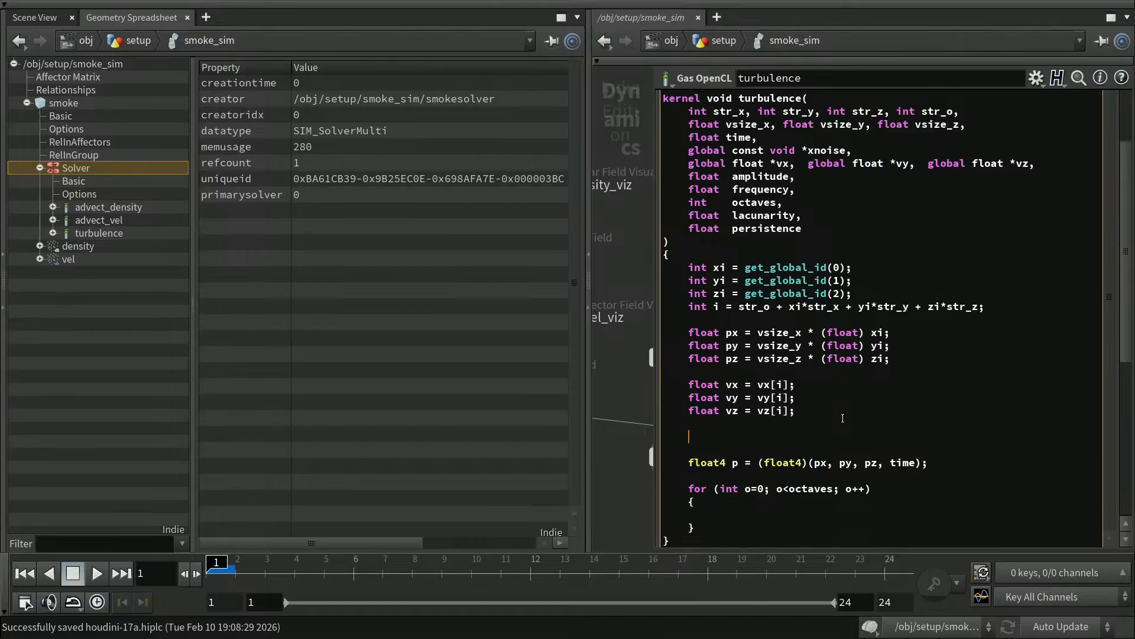
text(float3 )
text(= (float)(vx, vy,, vz);)
key(BackSpace)
key(Up)
key(Down)
key(Down)
key(Down)
key(Up)
key(Up)
key(Right)
key(Right)
key(Right)
key(Right)
key(Right)
key(Right)
key(Right)
key(Right)
key(Right)
key(Right)
text(v)
Remove the blank line and move the float4 p line above the float3 v declaration.
key(Right)
key(Home)
key(Delete)
key(shift+Down)
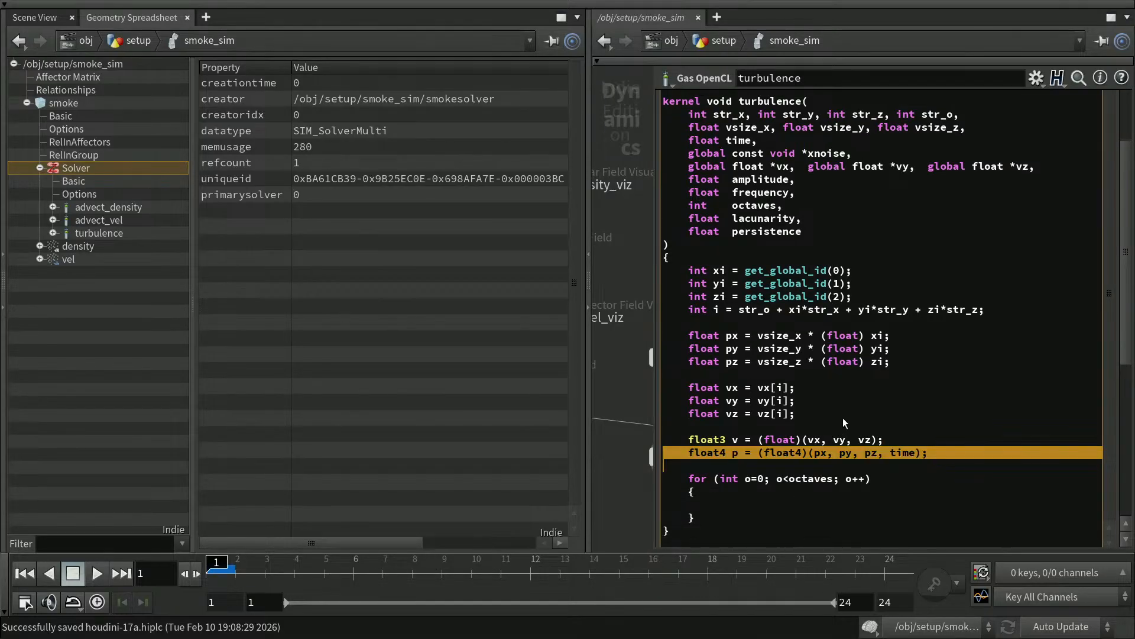
key(ctrl+x)
key(Up)
key(ctrl+v)
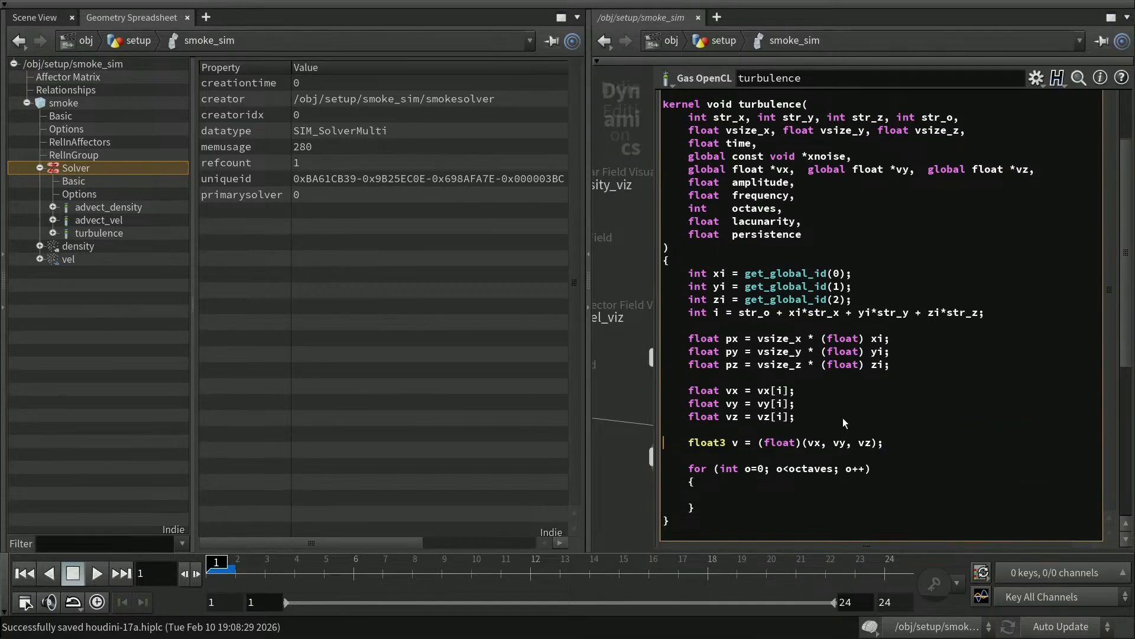
key(Up)
key(Up)
key(Up)
key(Down)
key(Down)
key(Down)
key(Down)
key(Down)
key(Down)
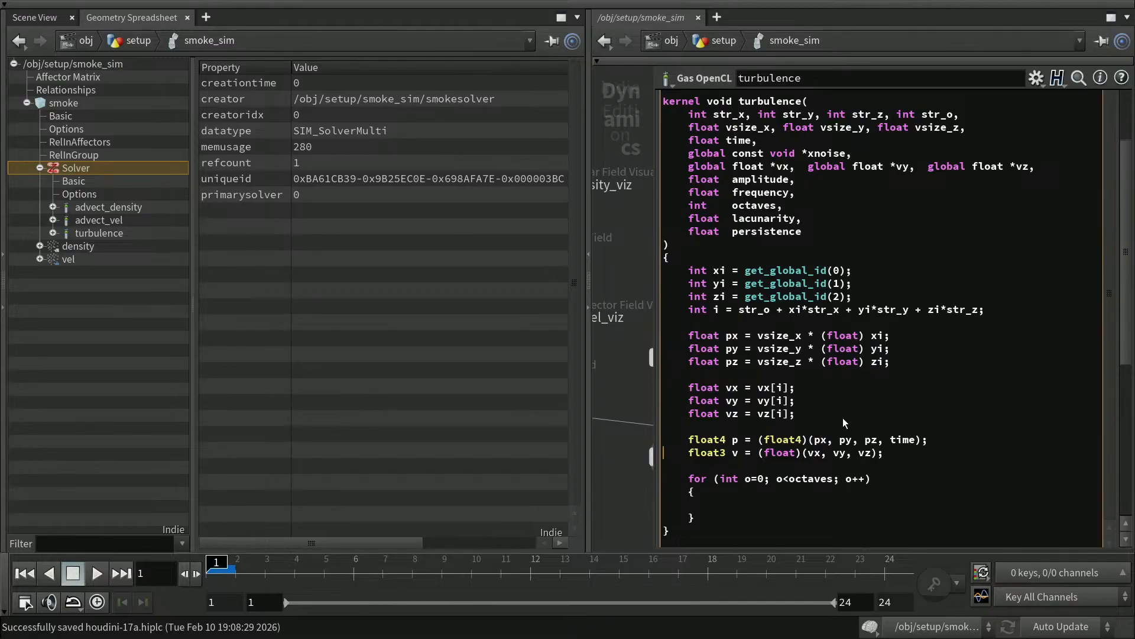
key(Down)
key(Down)
Add v += amplitude * curlxnoise4(xnoise, frequency*p); inside the loop, correcting typos.
text(v += amplitude * cur)
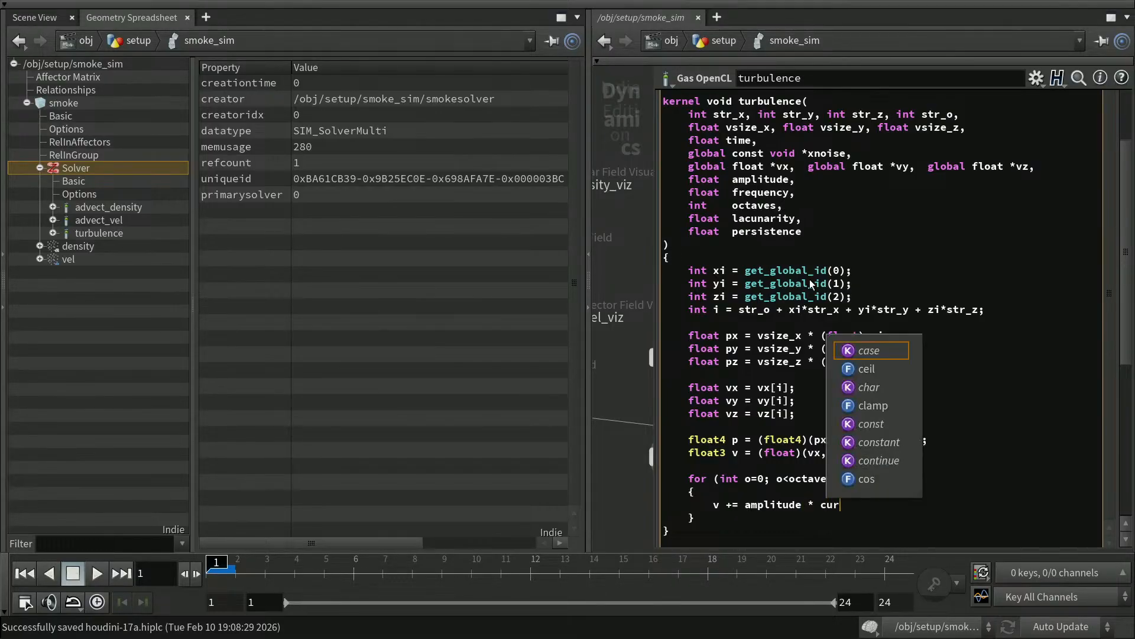
text(lx)
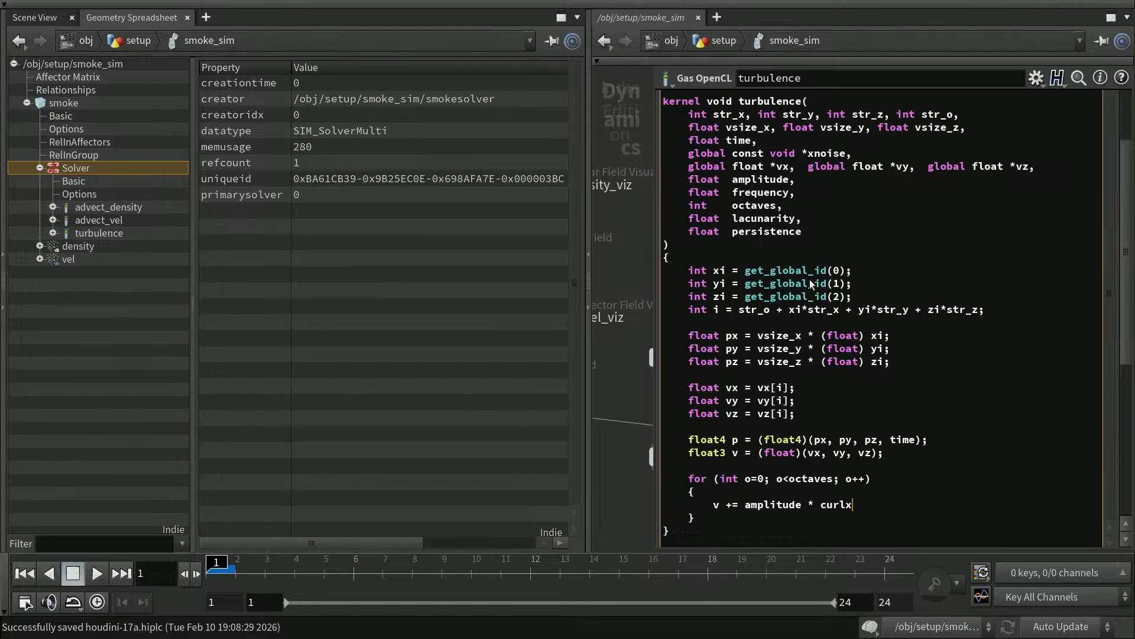
text(noise4)
text((xnoise, p)))
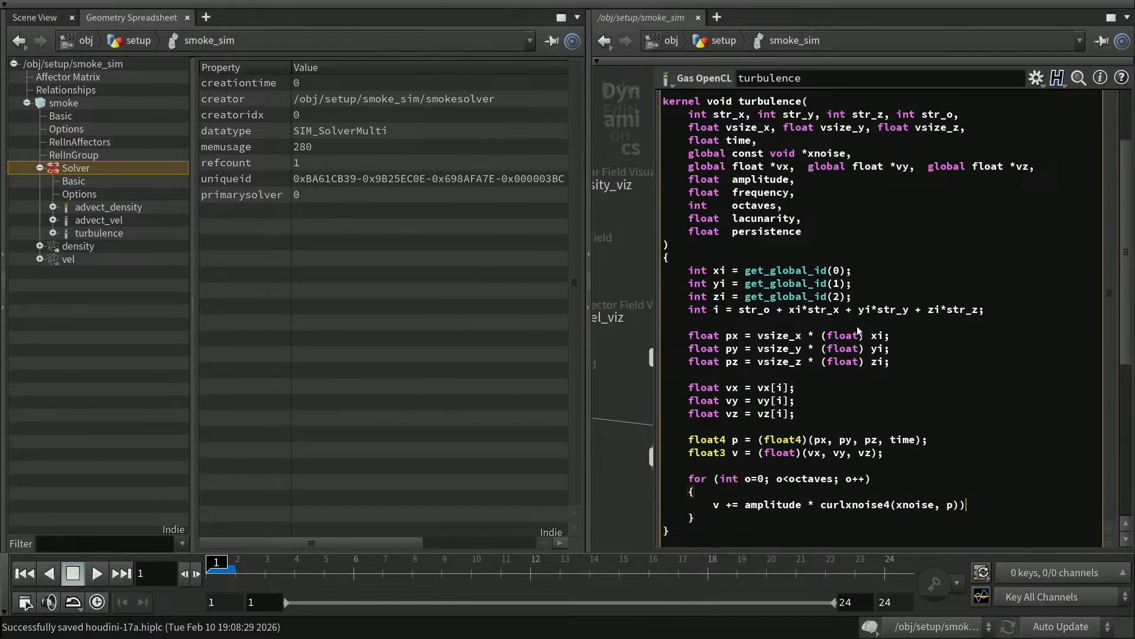
key(BackSpace)
text(;)
key(Left)
key(Left)
key(Left)
text(frequierncy*)
key(Left)
key(Left)
key(Left)
key(Delete)
key(Right)
key(Delete)
key(Right)
key(Down)
Save the scene, then add amplitude *= persistence; and frequency *= lacunarity; to the loop.
key(ctrl+s)
key(Up)
key(End)
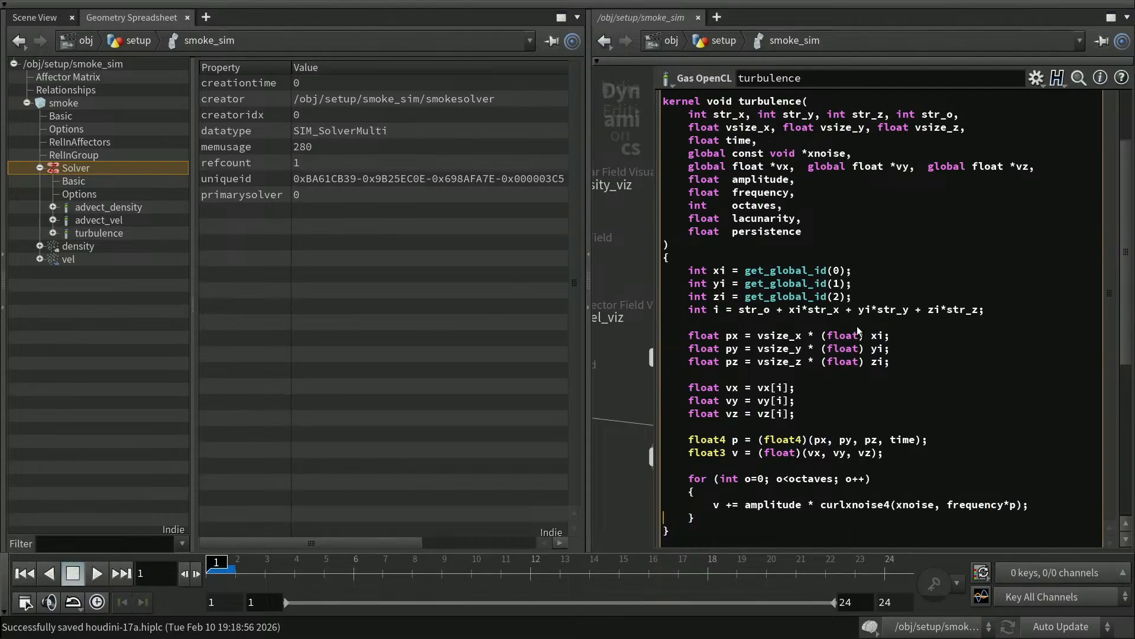
key(Return)
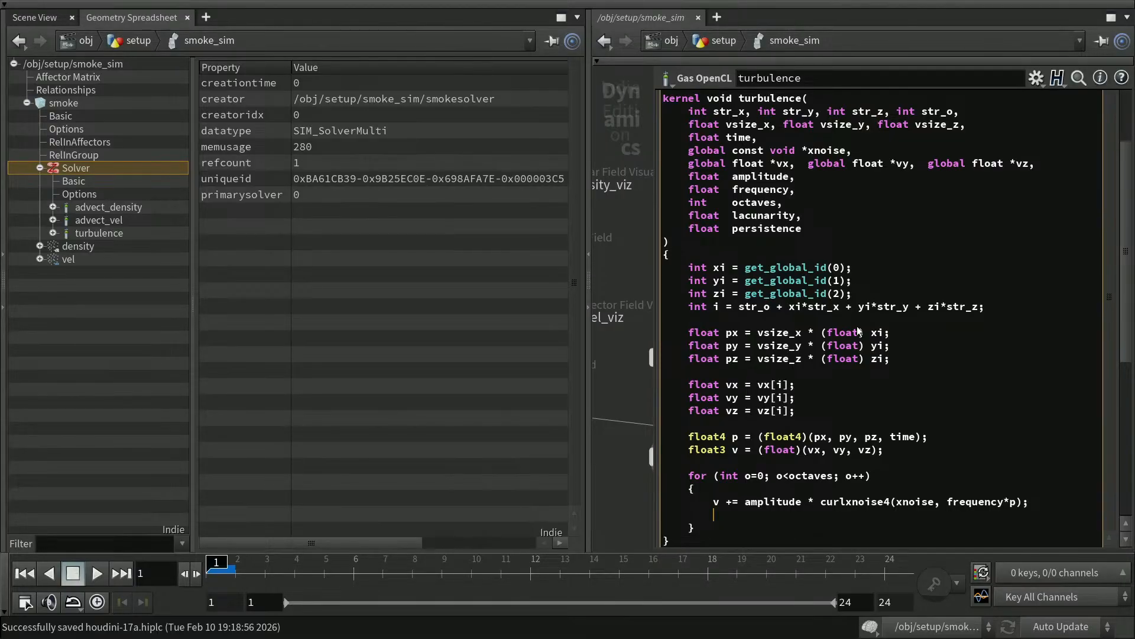
text(amplitude *= persistence)
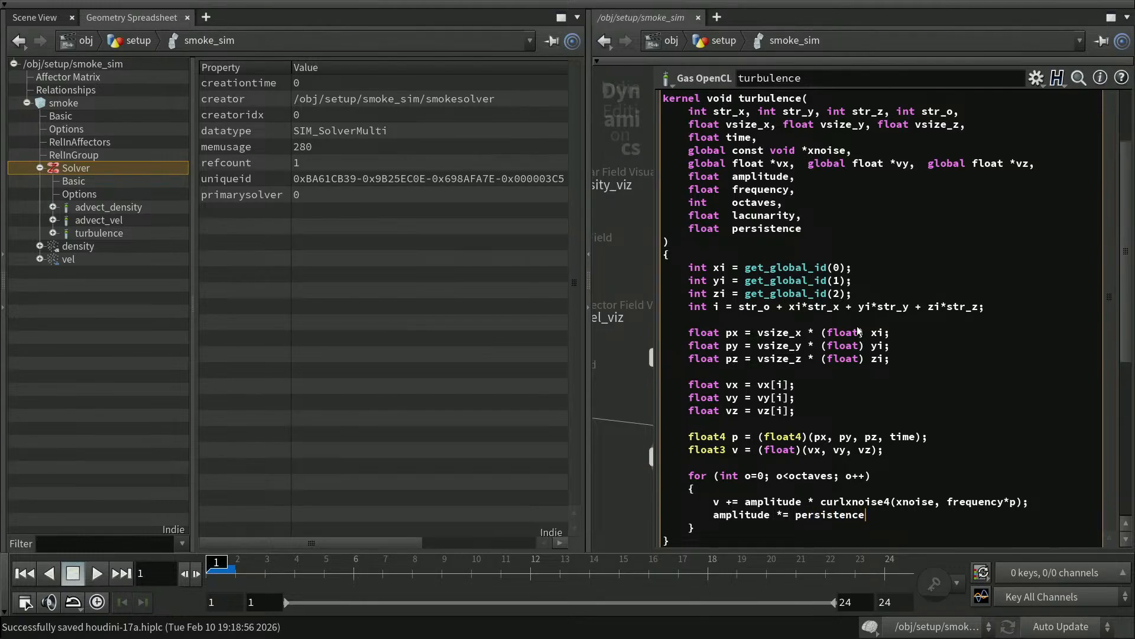
text(;)
key(Return)
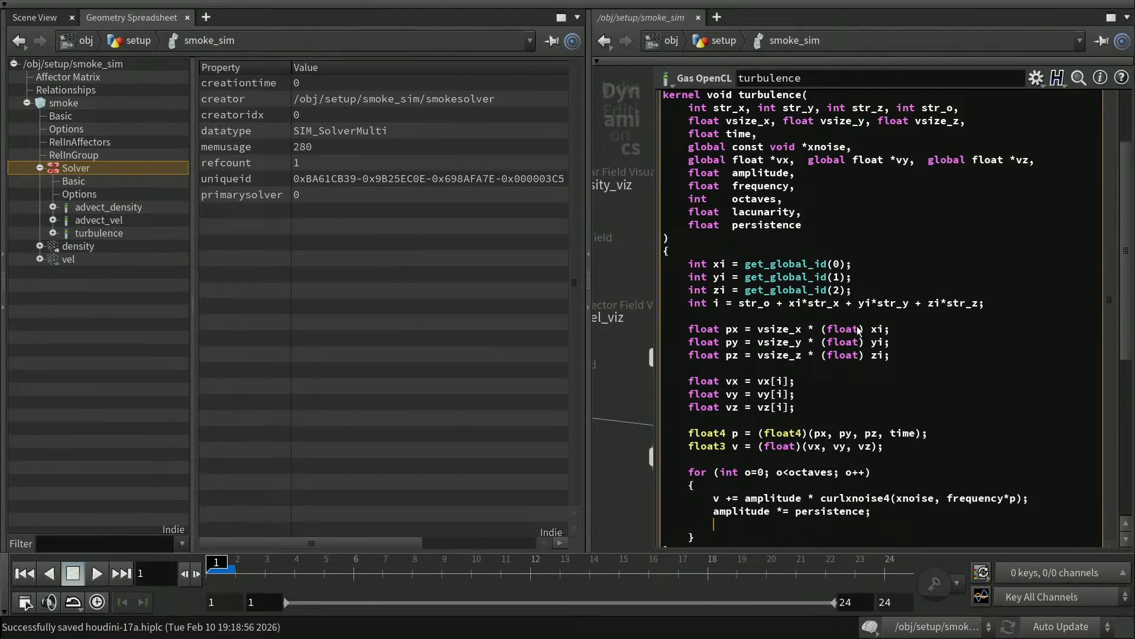
text(frequency *= la)
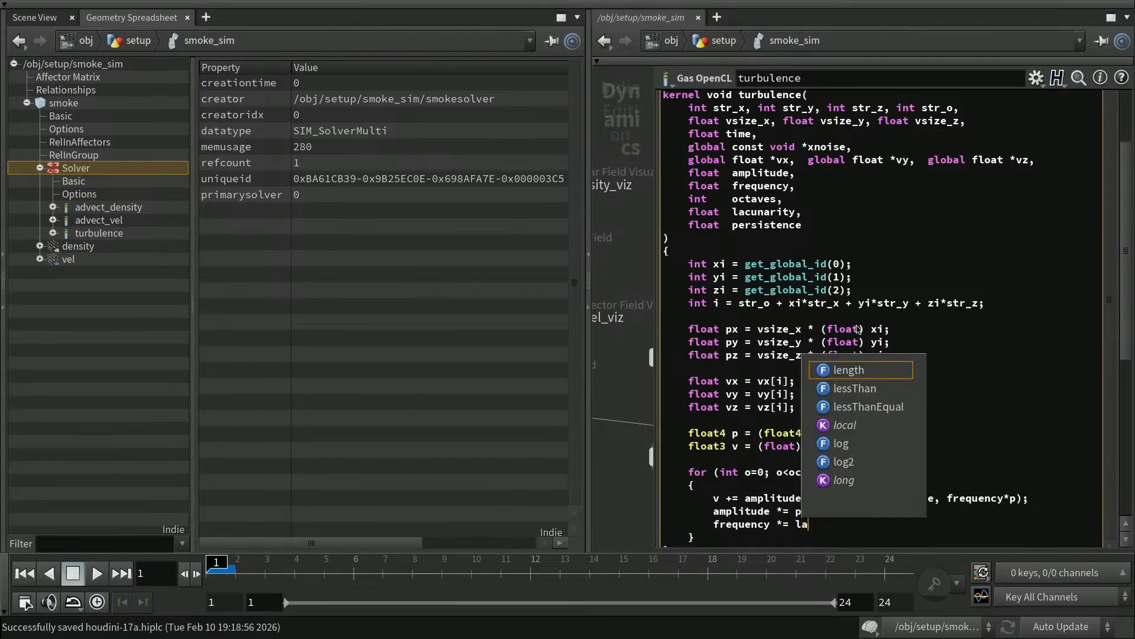
text(cuna)
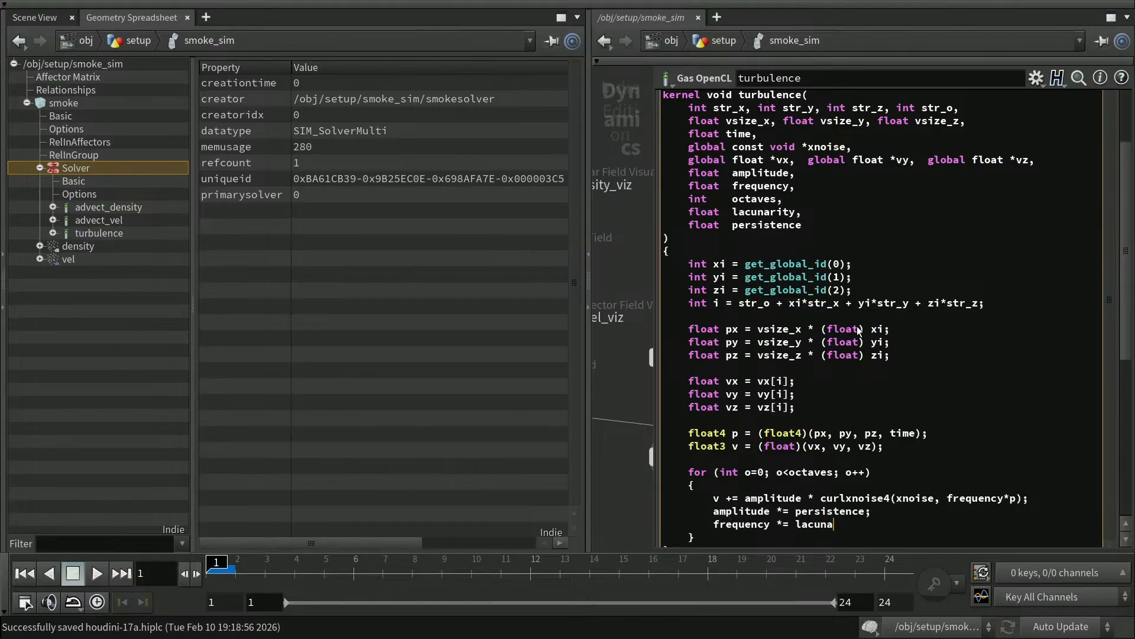
text(rity;)
Add the line vx[i] = v[0]; after the loop's closing brace.
scroll(1006, 355, down, 3)
click(960, 441)
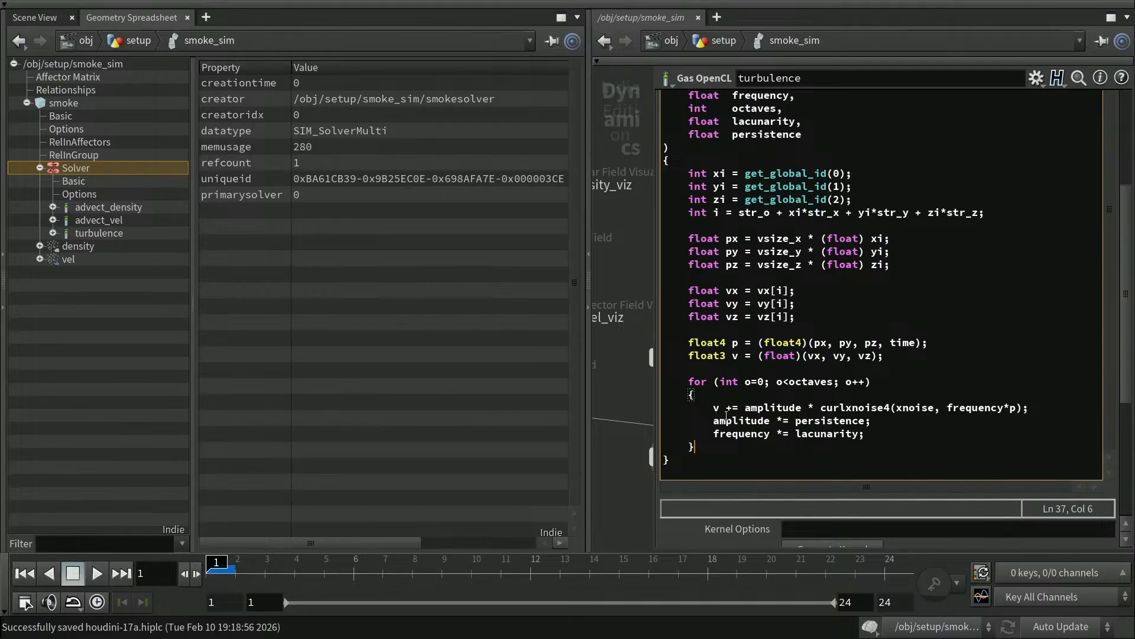
drag(712, 408, 892, 408)
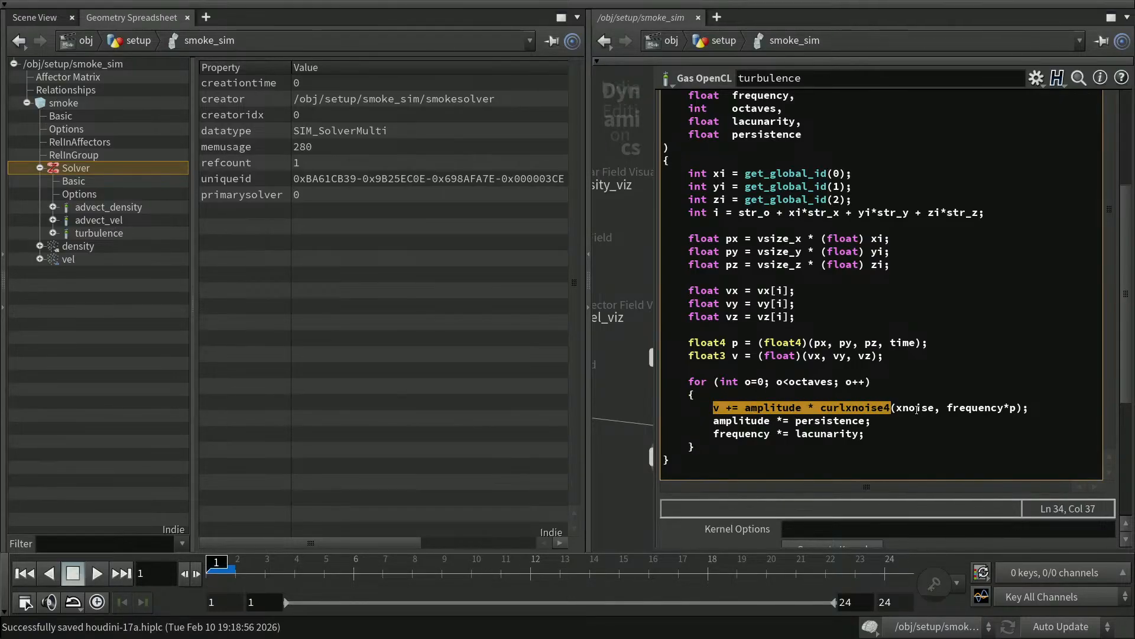
click(729, 448)
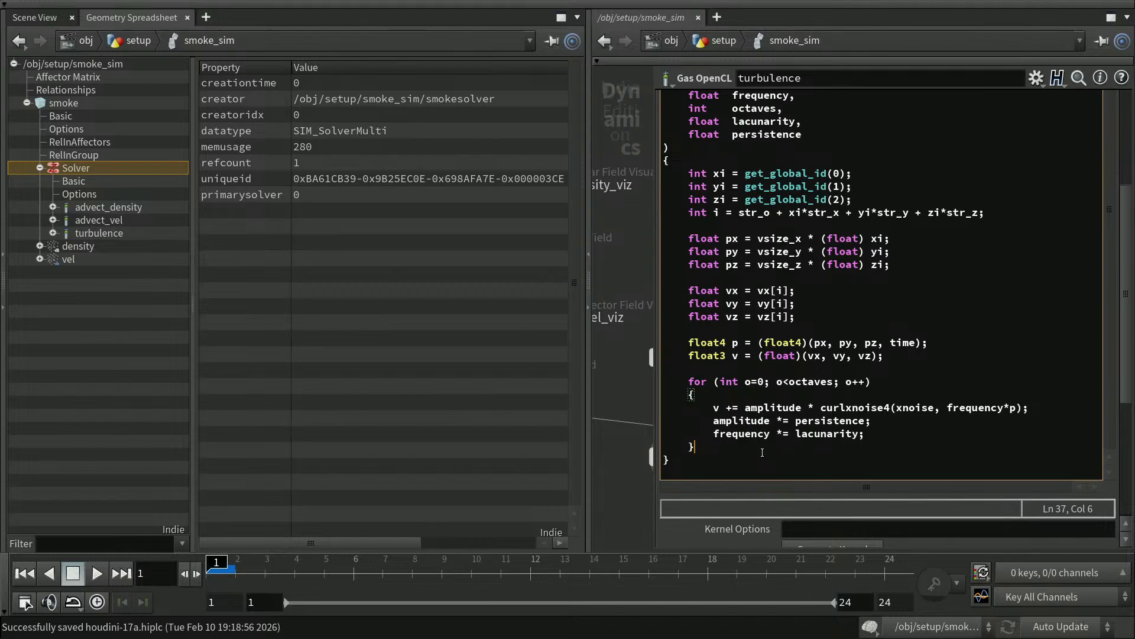
key(Return)
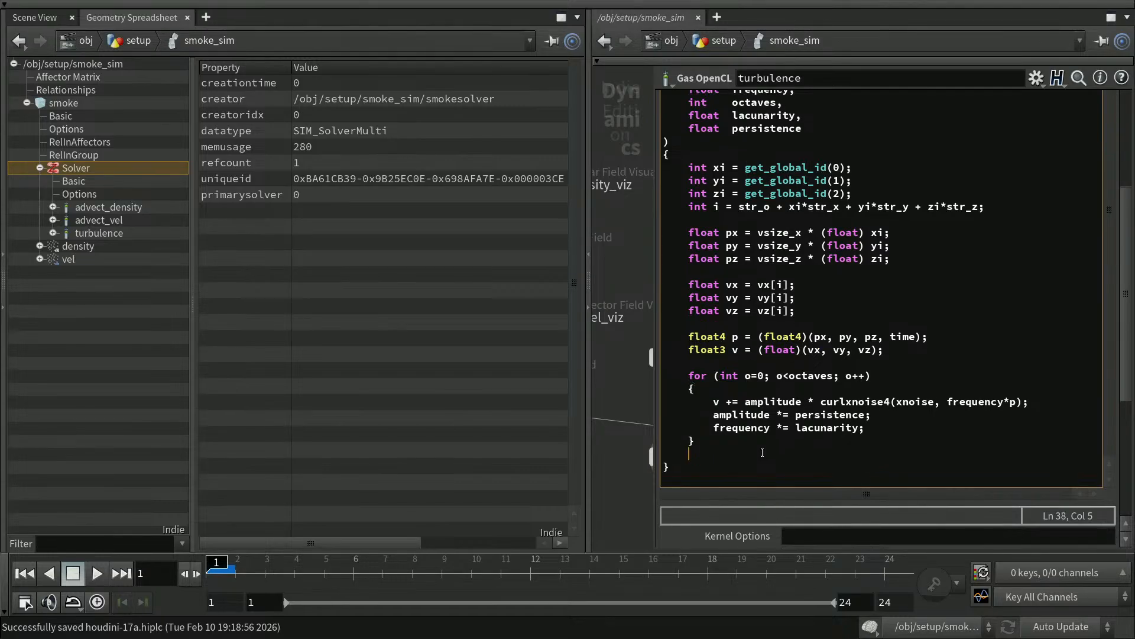
key(Return)
text(vx[i] = v[)
text(0];)
key(Return)
Duplicate the vx[i] line twice and rename the copies to vy[i] and vz[i].
key(Up)
key(Home)
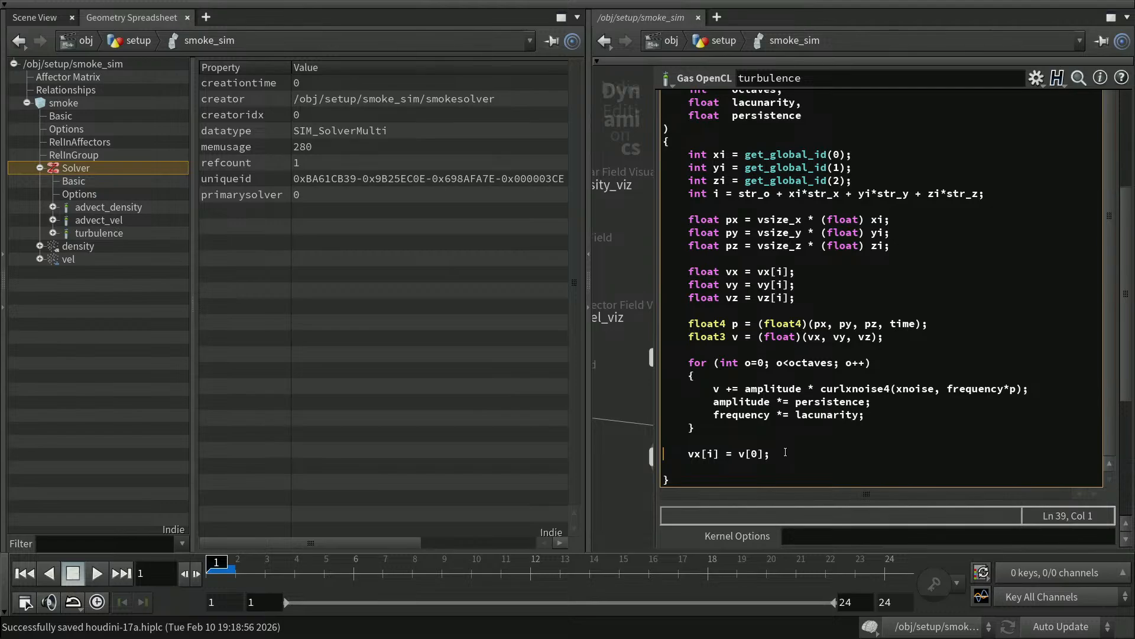
key(shift+Down)
key(ctrl+c)
key(ctrl+v)
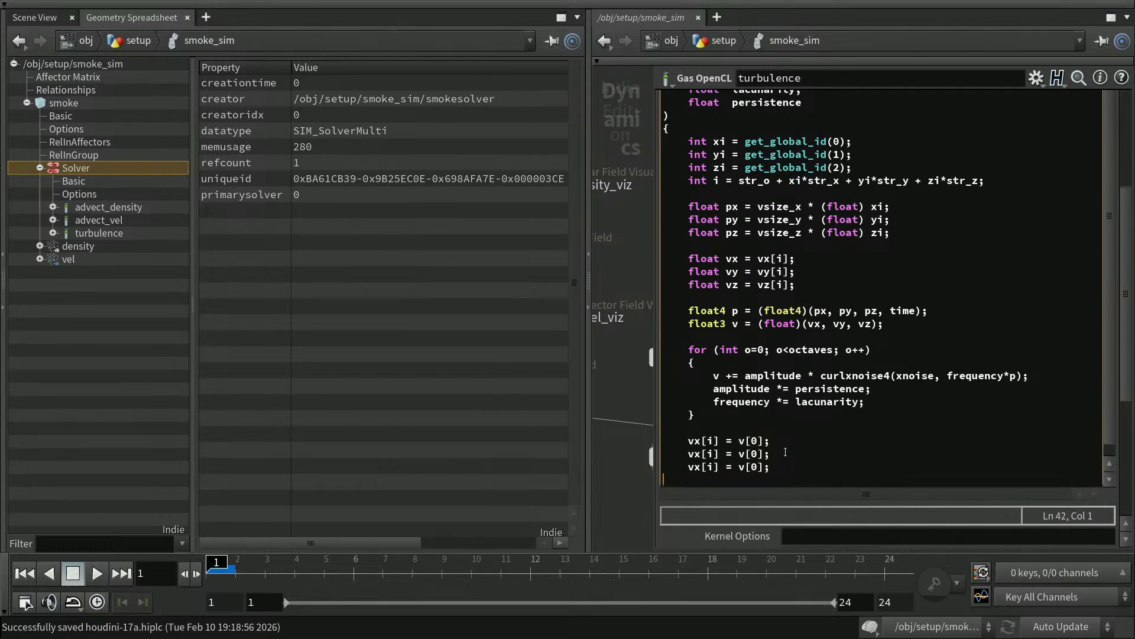
key(ctrl+v)
key(Right)
key(Right)
key(Right)
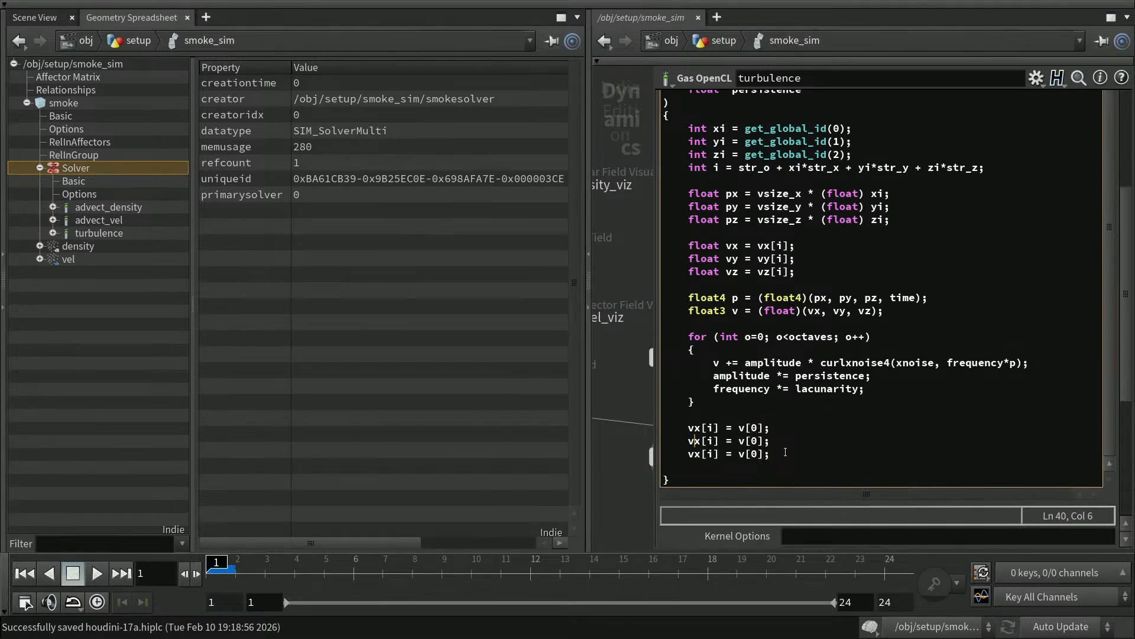
key(Delete)
text(y)
key(Down)
key(BackSpace)
text(z)
key(Right)
key(Right)
key(Right)
key(Right)
key(Right)
key(Right)
key(Right)
key(Right)
key(Right)
Change the copied indices to v[1] and v[2] and remove the trailing blank line.
key(Up)
key(BackSpace)
text(1)
key(Down)
key(BackSpace)
text(2)
key(End)
key(Return)
key(BackSpace)
key(BackSpace)
key(BackSpace)
key(BackSpace)
key(BackSpace)
Commit the kernel edits, save, hide the parameters and switch to the Scene View.
click(629, 492)
key(ctrl+s)
key(p)
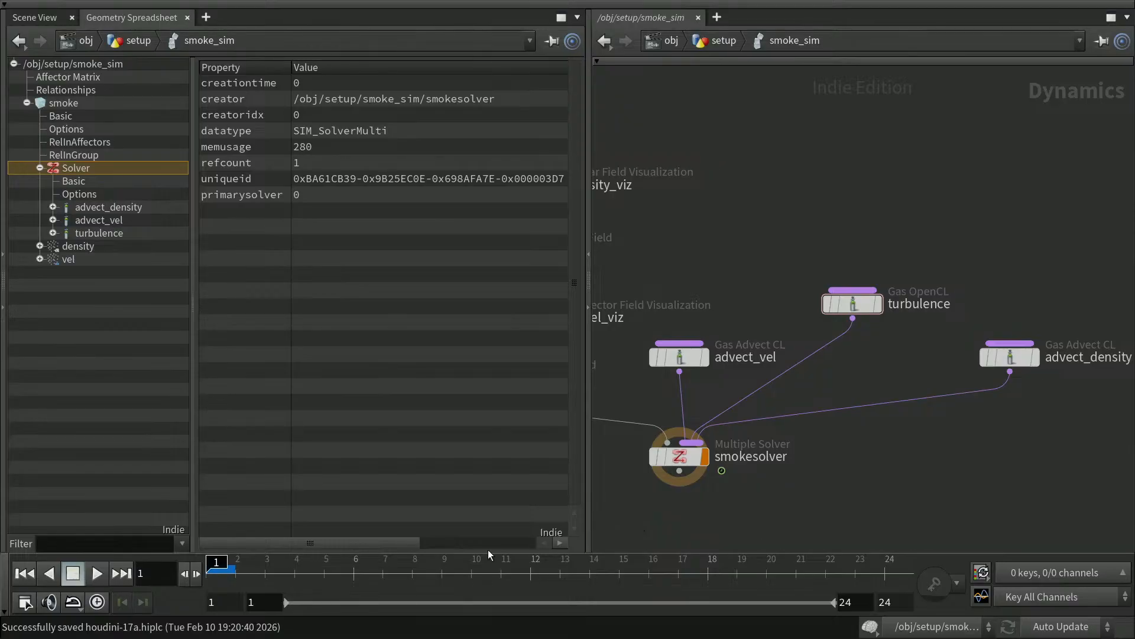
click(38, 17)
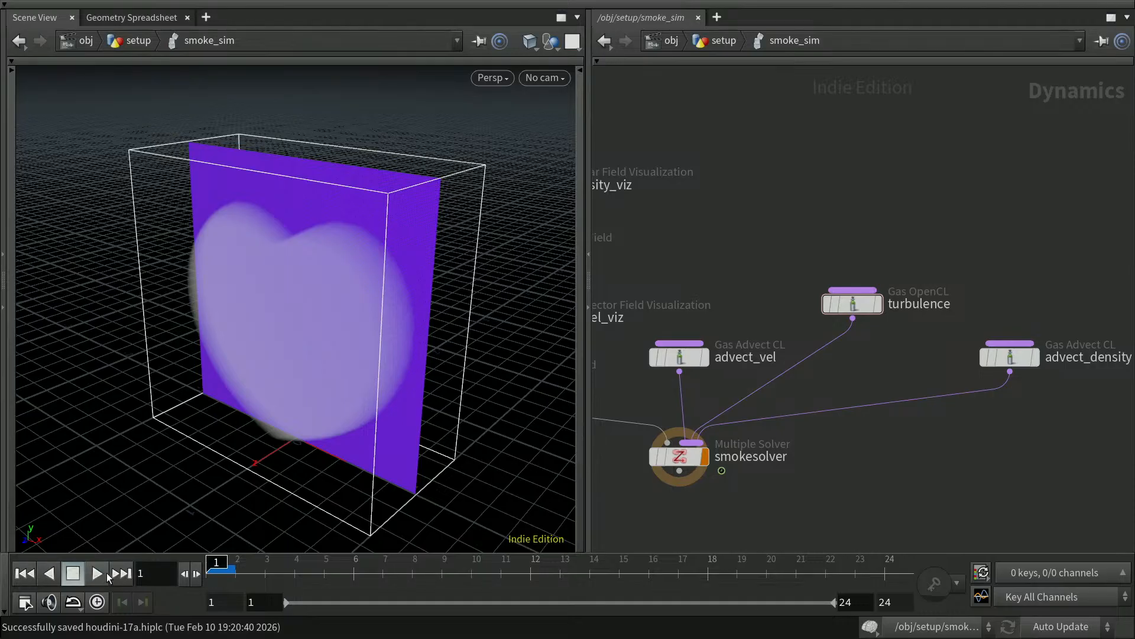
Play and stop the smoke sim, then view the turbulence node's vx/vy/vz redefinition errors.
click(101, 576)
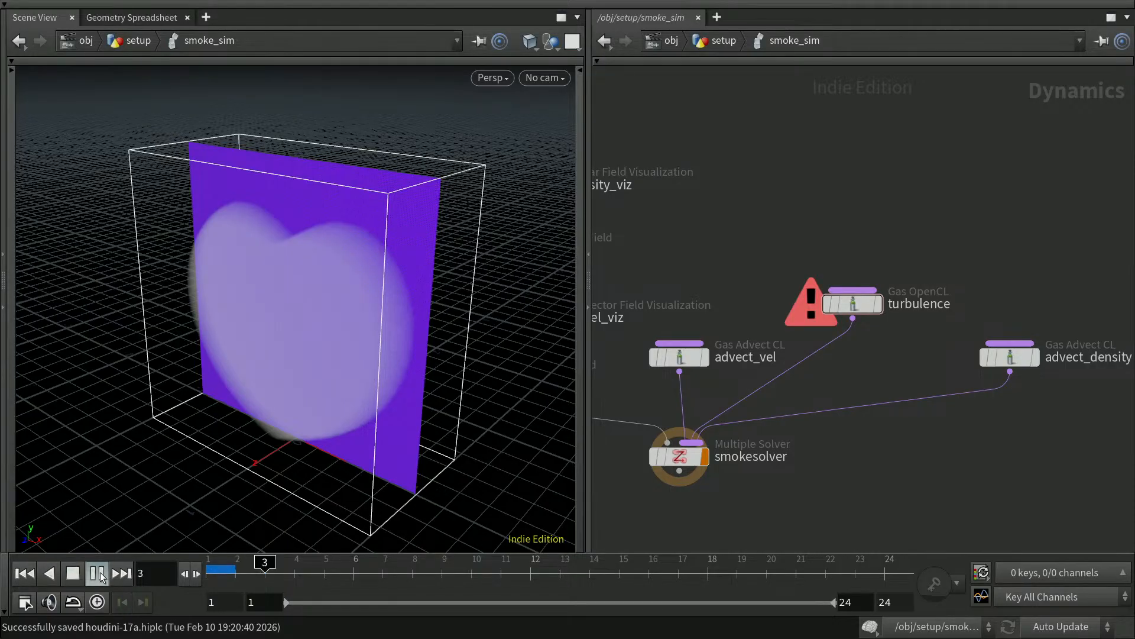
click(75, 574)
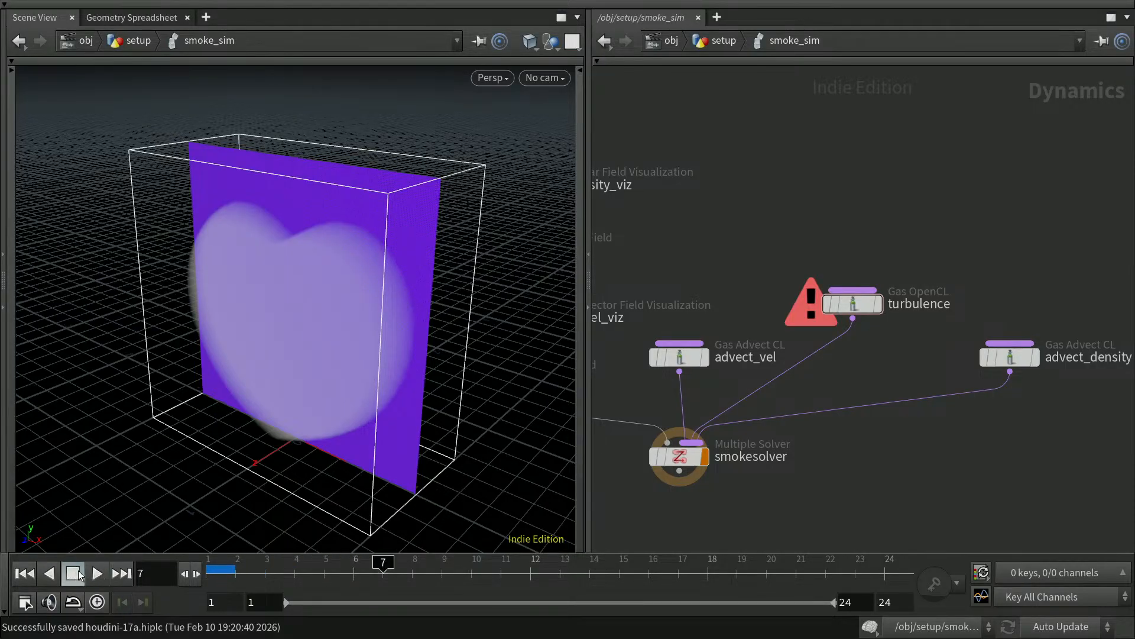
mouse_move(856, 306)
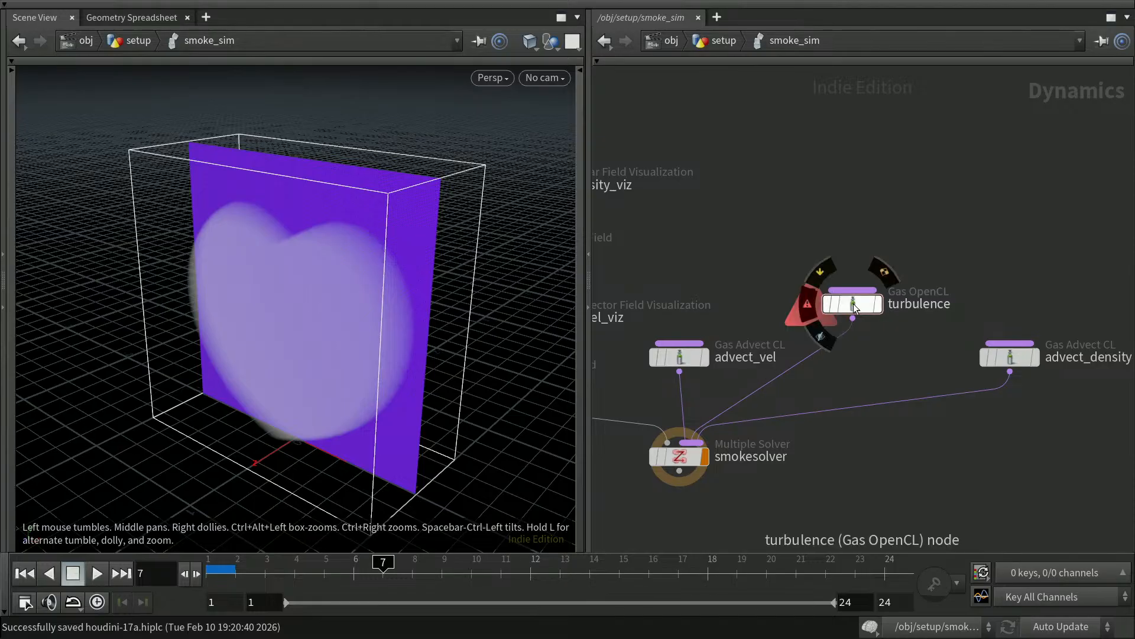
click(811, 305)
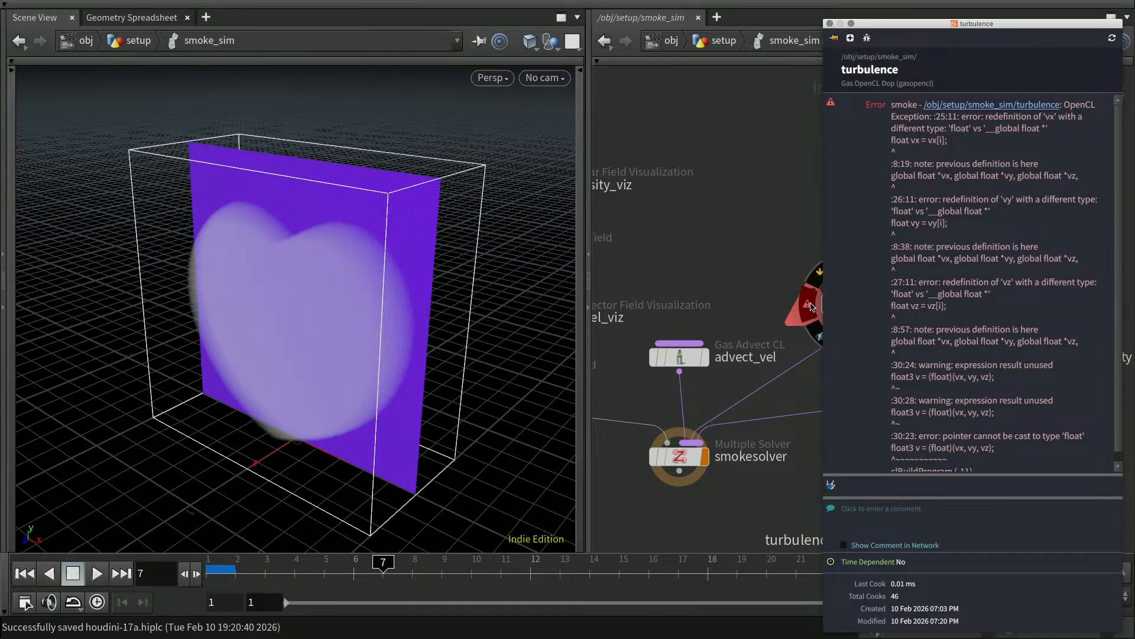
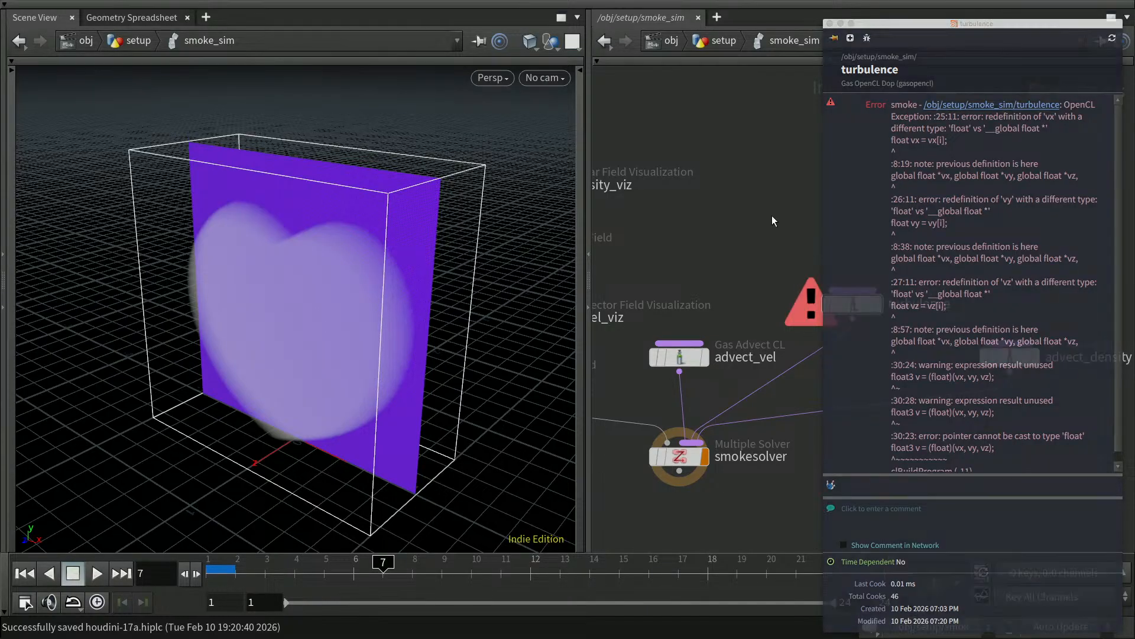
Show the turbulence node's Kernel Code and scroll to its top to find the vx/vy/vz redefinitions.
key(p)
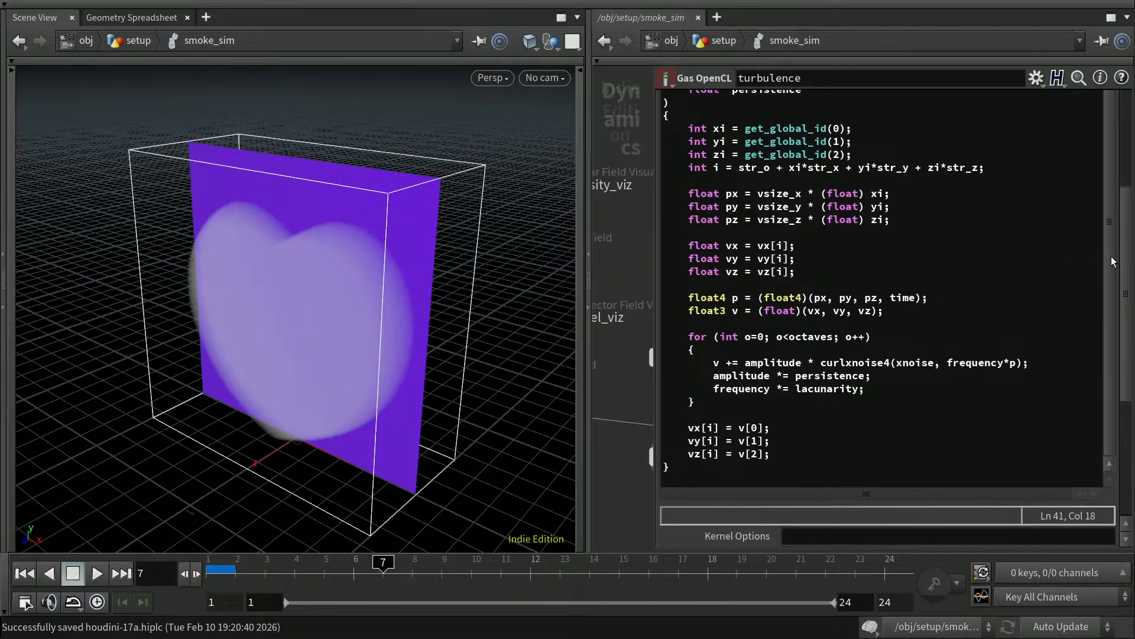
scroll(986, 245, up, 1)
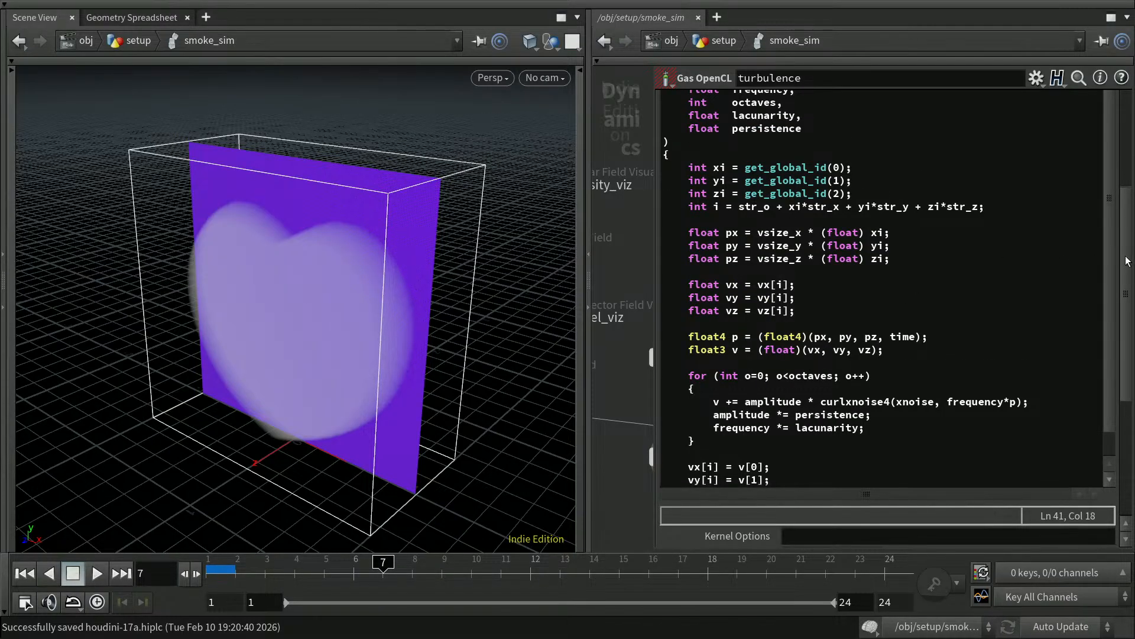
scroll(1077, 260, up, 5)
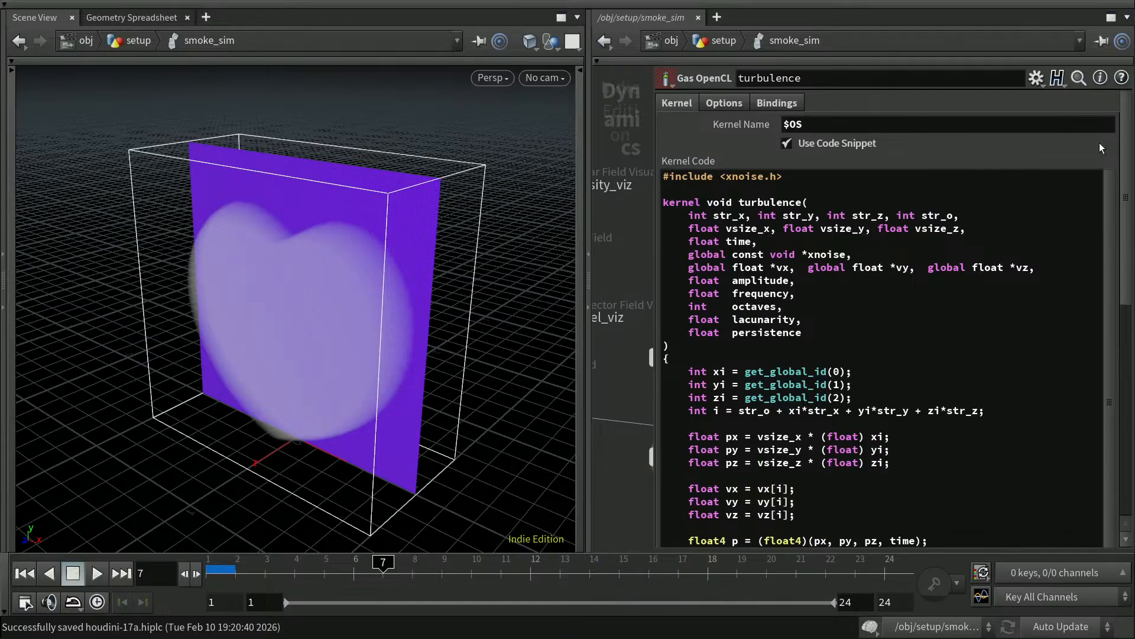
Remove the extra spaces before *vy and *vz in the global velocity arguments line.
click(803, 267)
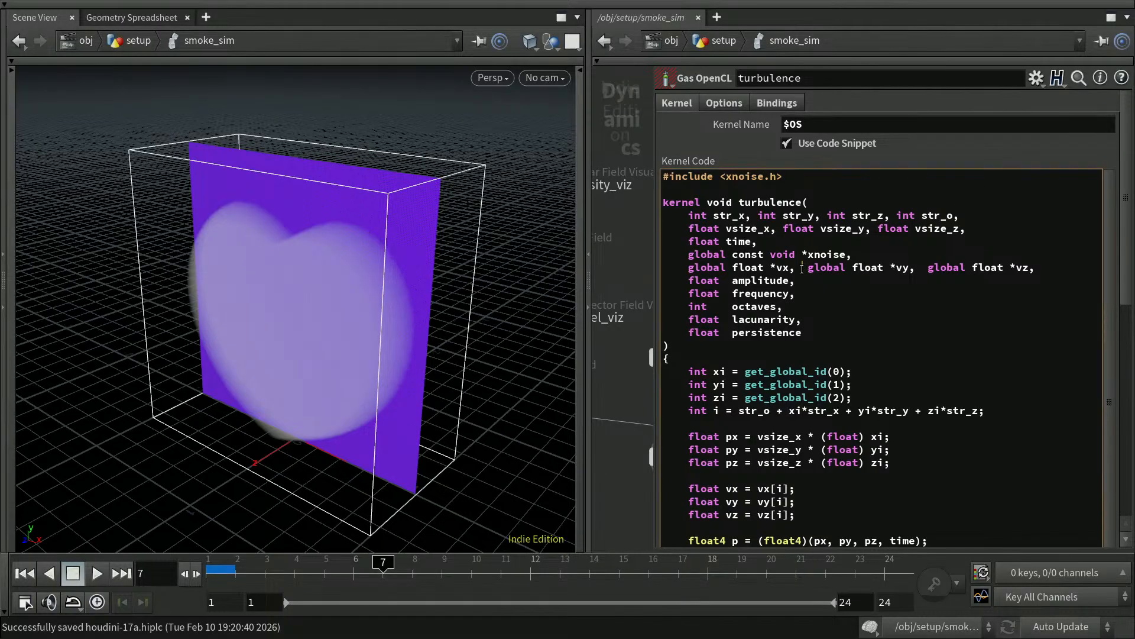
key(BackSpace)
click(914, 267)
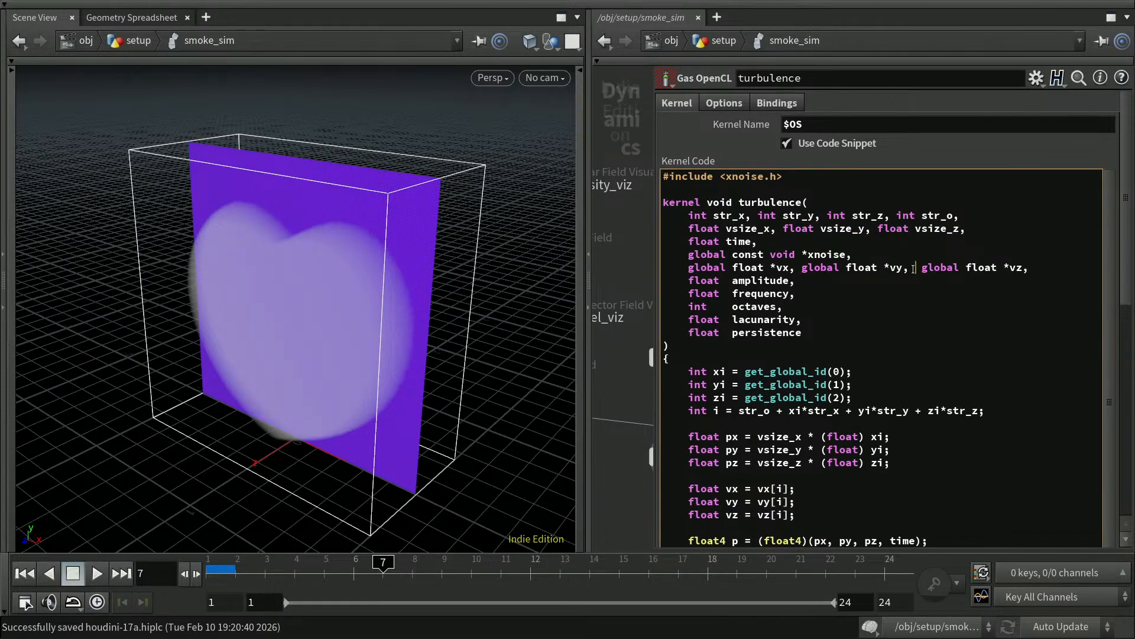
key(Delete)
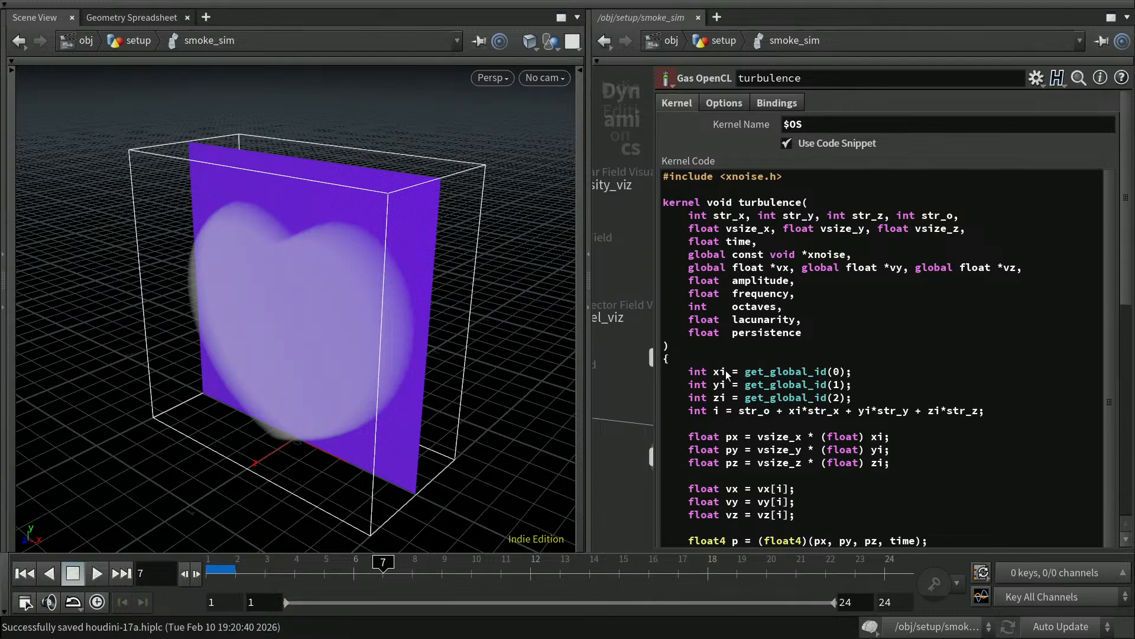
scroll(780, 282, down, 2)
drag(1125, 297, 1116, 336)
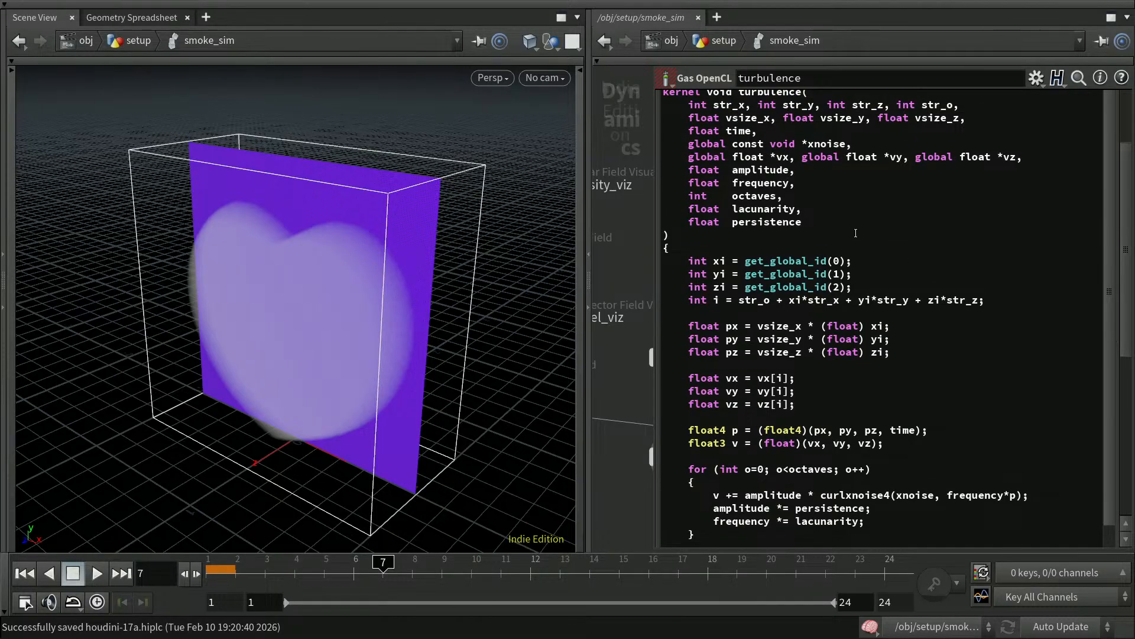
Rename the kernel arguments *vx, *vy, *vz to *vel_x, *vel_y, *vel_z.
click(779, 157)
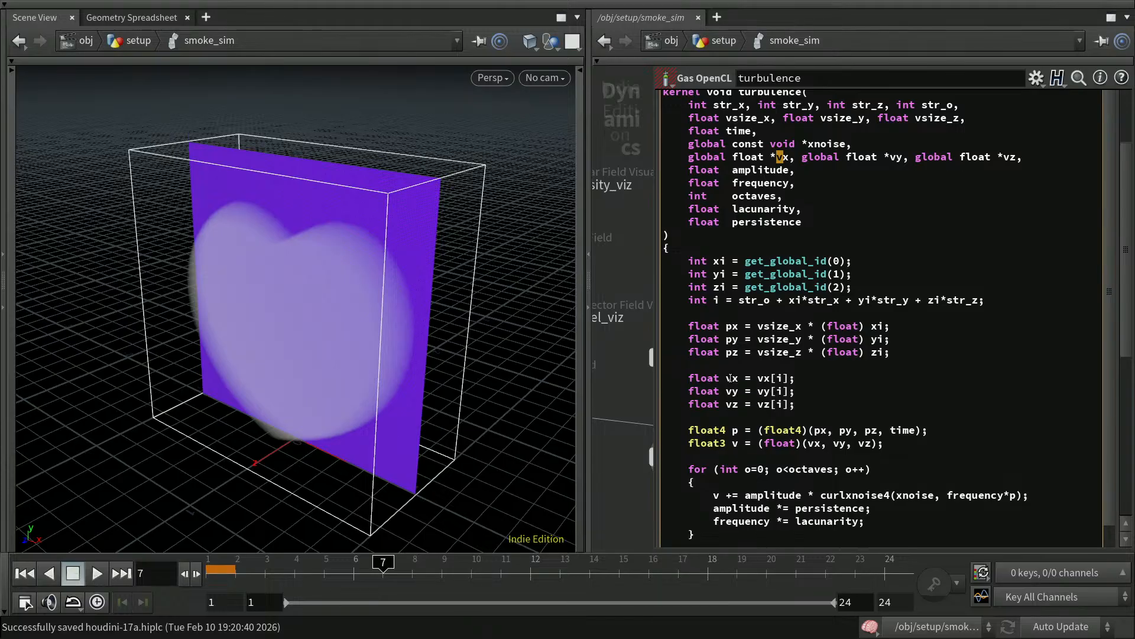
click(784, 158)
text(el_)
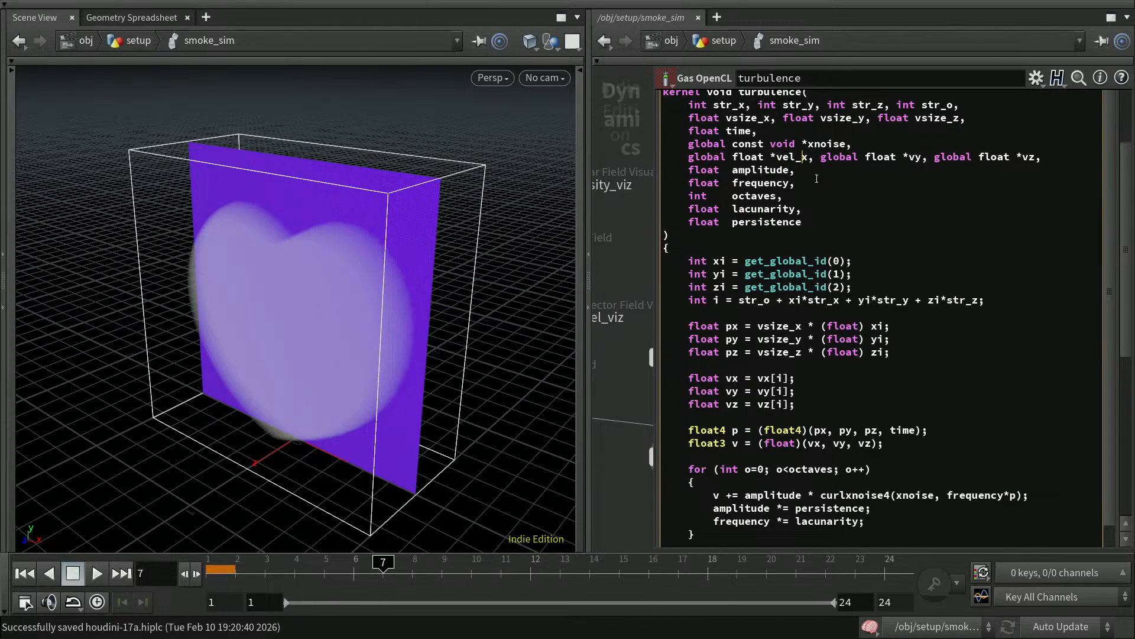
key(Right)
key(Right)
key(Right)
key(Right)
key(Right)
key(Right)
key(Right)
key(Right)
key(Right)
key(Right)
key(Right)
key(Right)
key(Right)
key(Right)
key(Right)
key(Right)
text(el_)
key(Right)
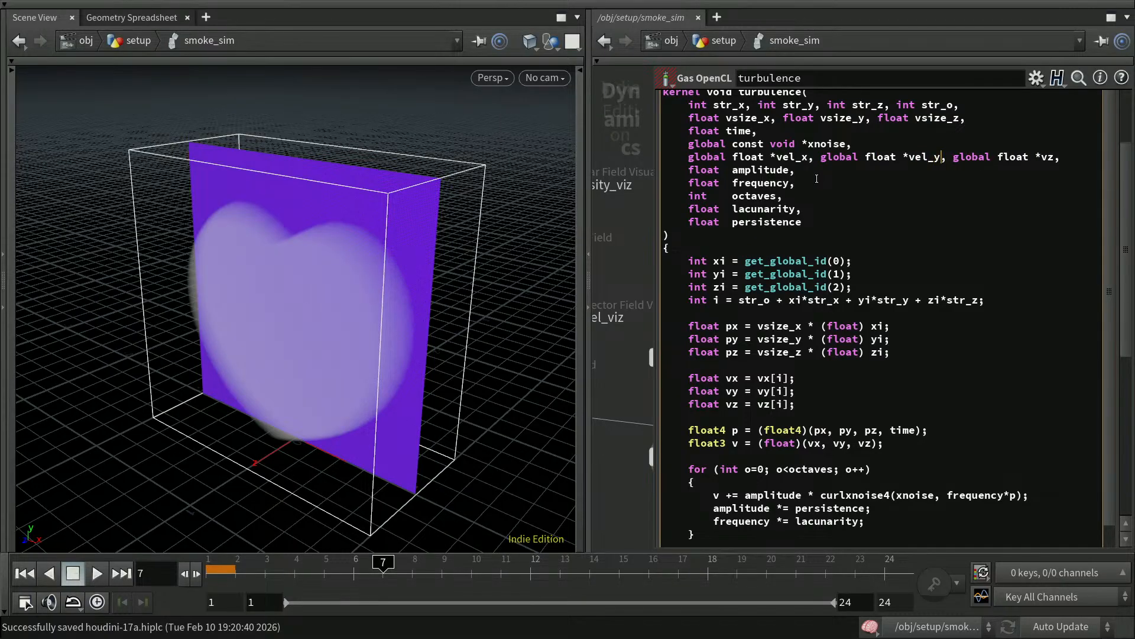
key(Right)
key(Right)
key(Right)
key(Right)
key(Right)
key(Right)
key(Right)
key(Right)
key(Right)
key(Right)
key(Right)
key(Right)
key(Right)
key(Right)
key(Right)
text(el_)
Change the vx[i], vy[i], vz[i] reads to vel_x[i], vel_y[i], vel_z[i] and save.
click(764, 379)
text(el_)
key(Down)
text(el_)
key(Down)
key(Left)
key(Left)
text(el_)
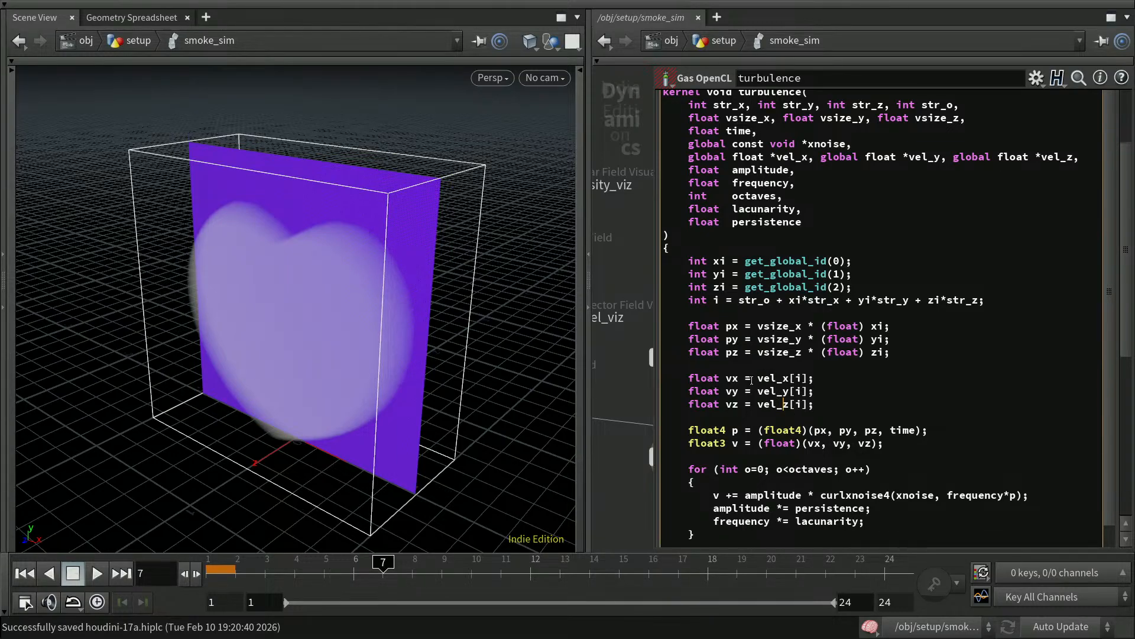
drag(727, 380, 731, 381)
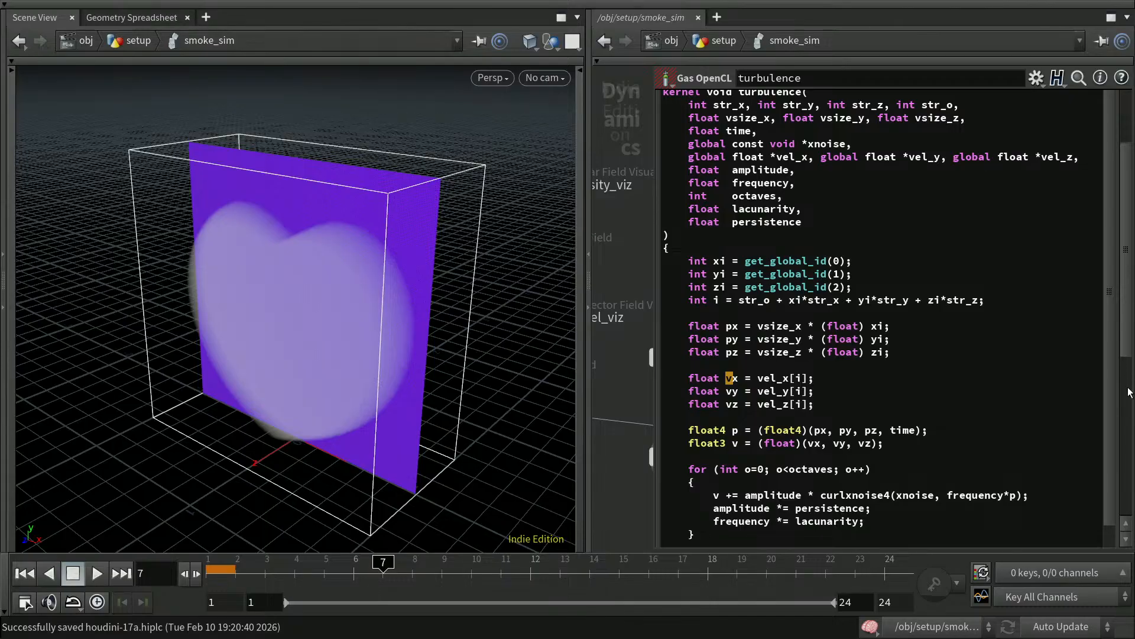
key(ctrl+s)
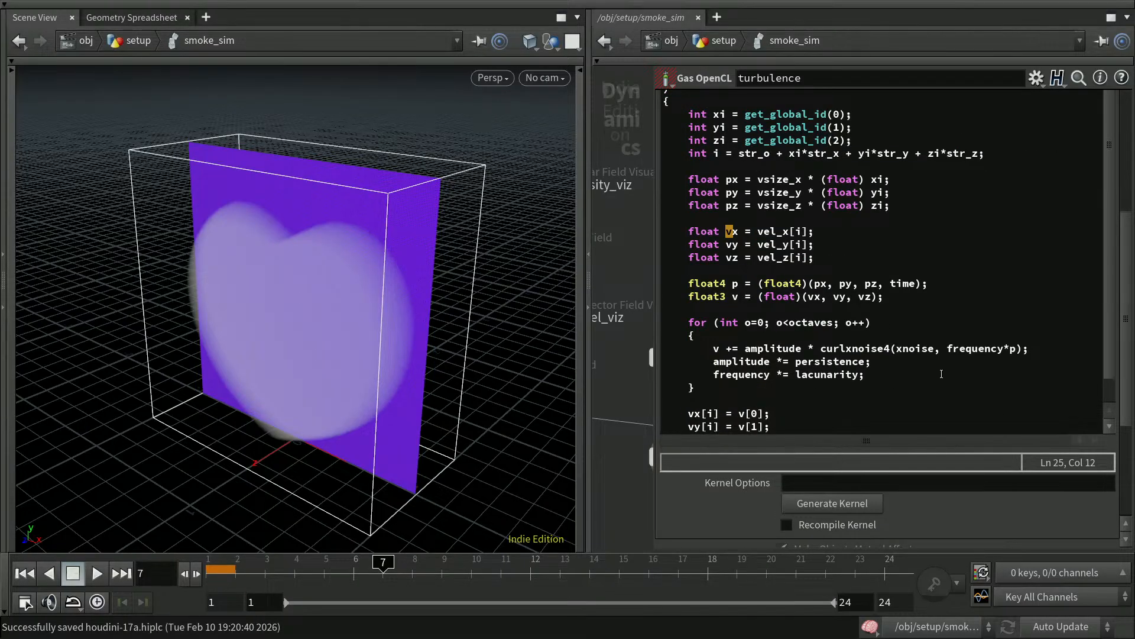
Rename the velocity write lines to vel_x[i], vel_y[i], vel_z[i] = v[0..2] and save again.
scroll(929, 377, down, 1)
click(694, 388)
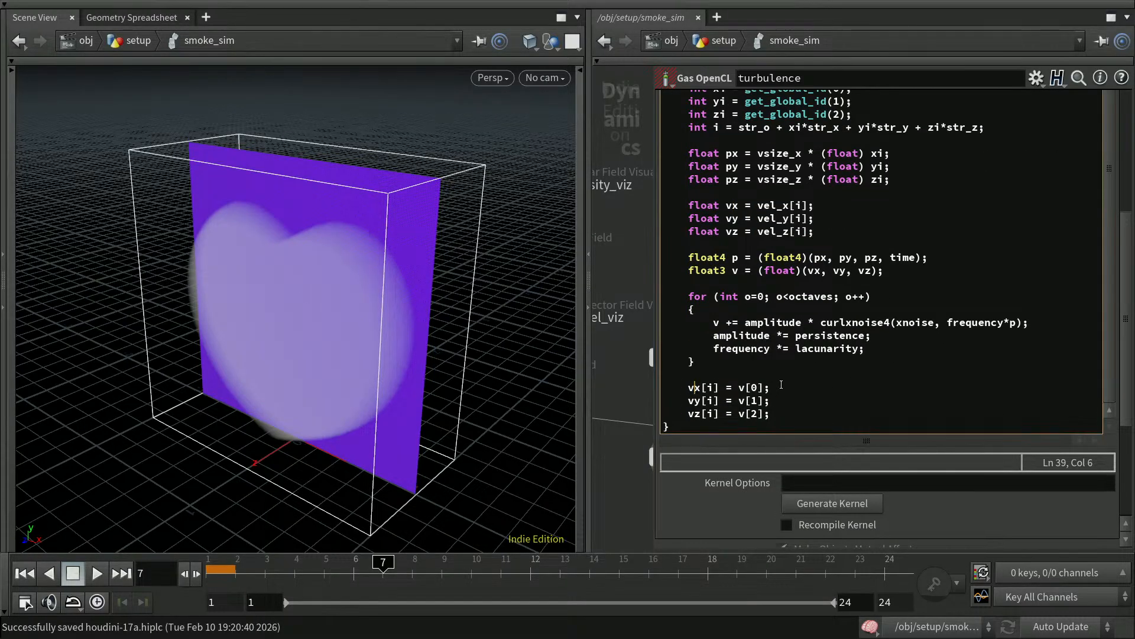
text(el_)
key(Down)
key(Left)
key(Left)
key(Left)
text(el_)
key(Down)
key(Left)
key(Left)
key(Left)
text(el)
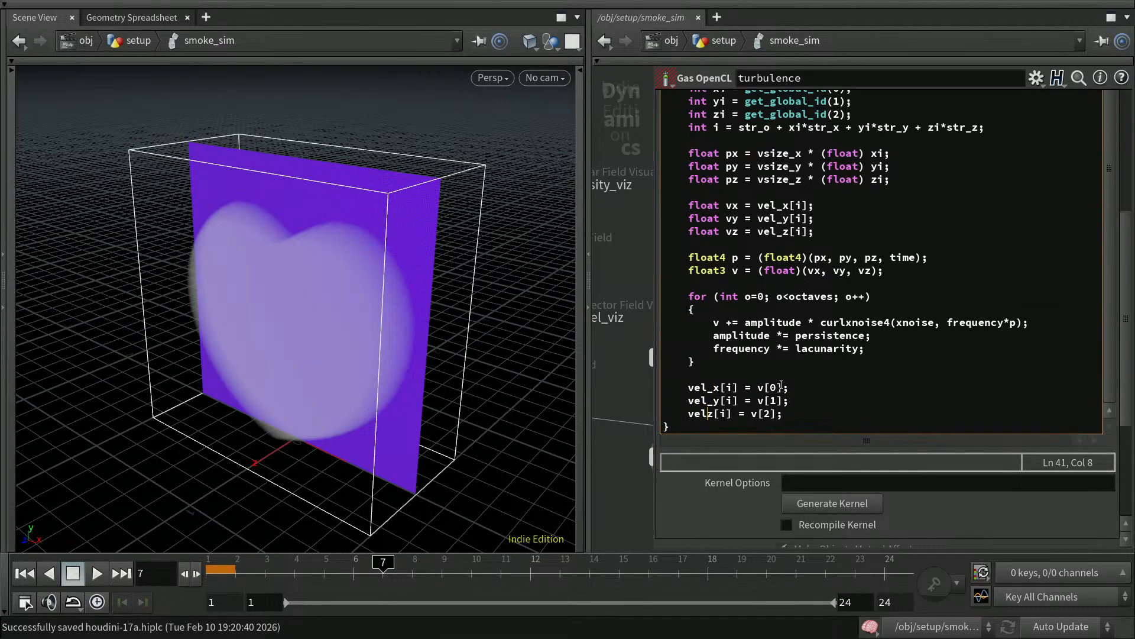
text(_)
click(881, 395)
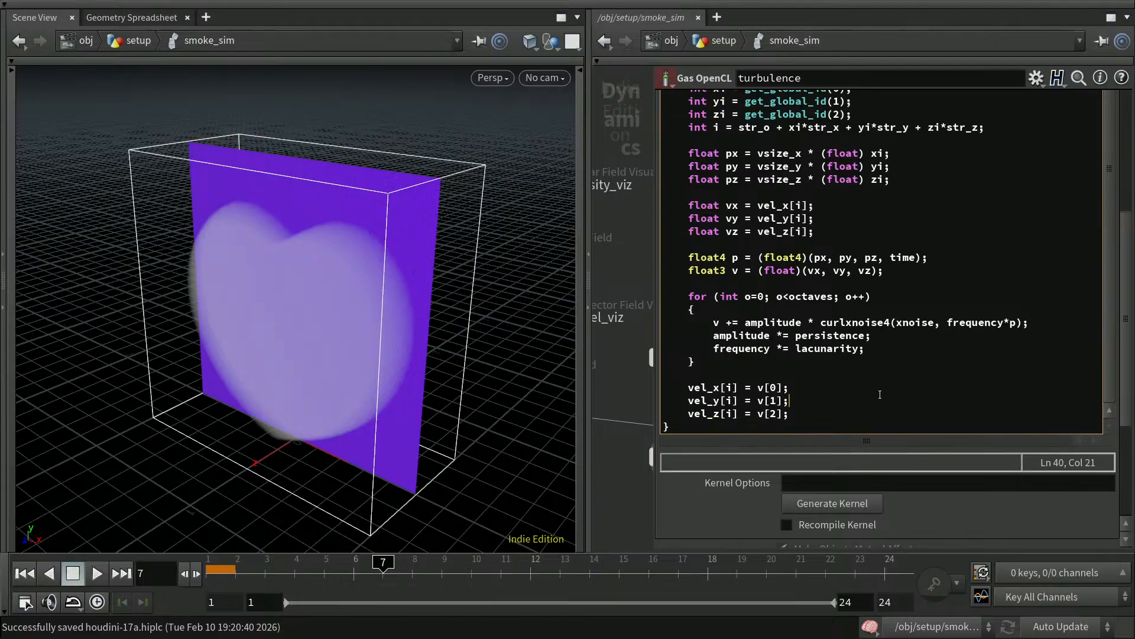
key(ctrl+s)
Close the kernel editor, then play the smoke simulation from the first frame and stop it.
key(p)
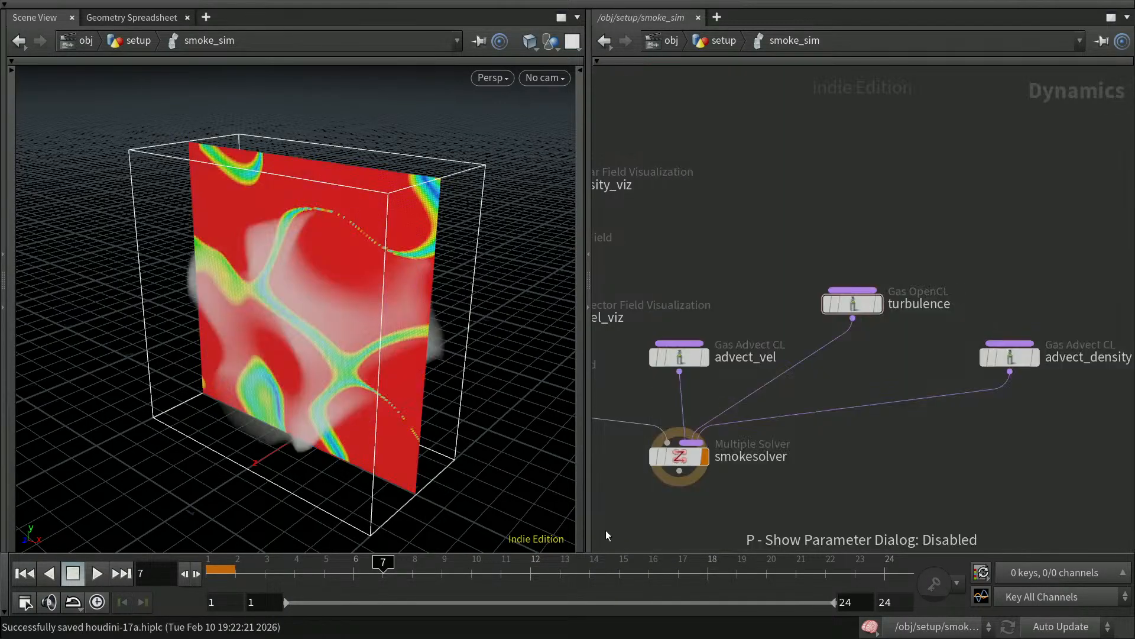
click(29, 572)
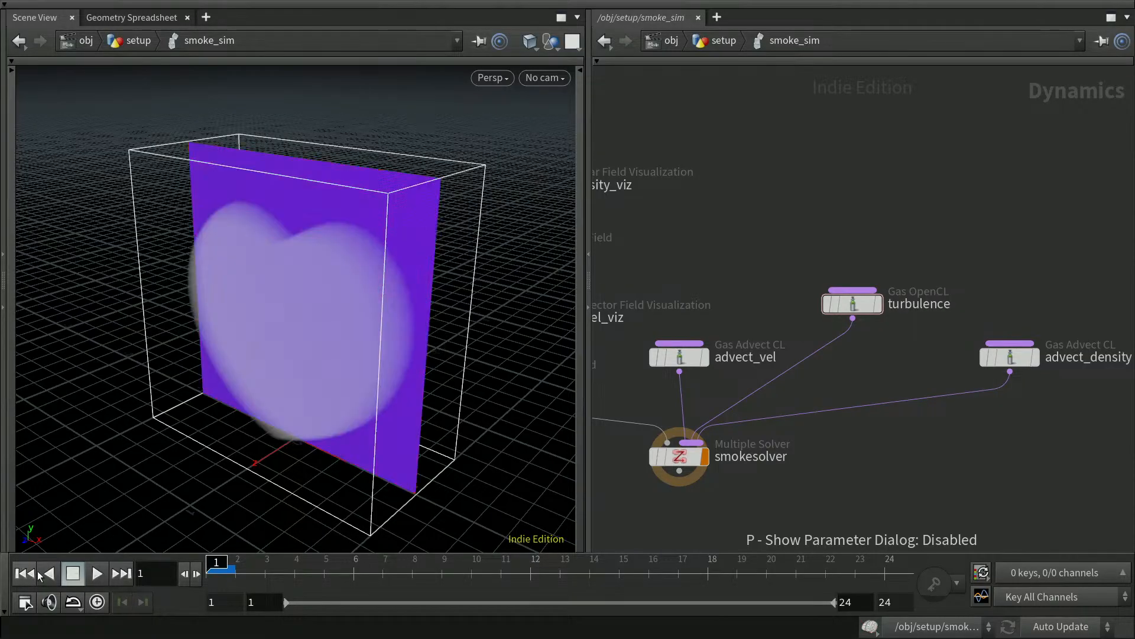
click(96, 574)
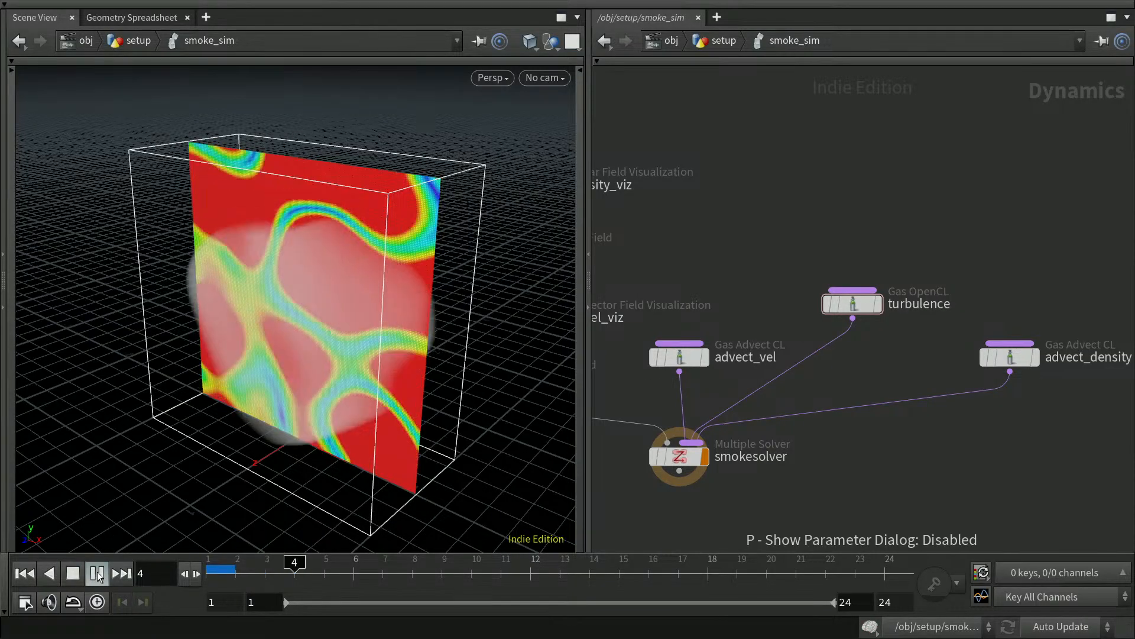
click(97, 573)
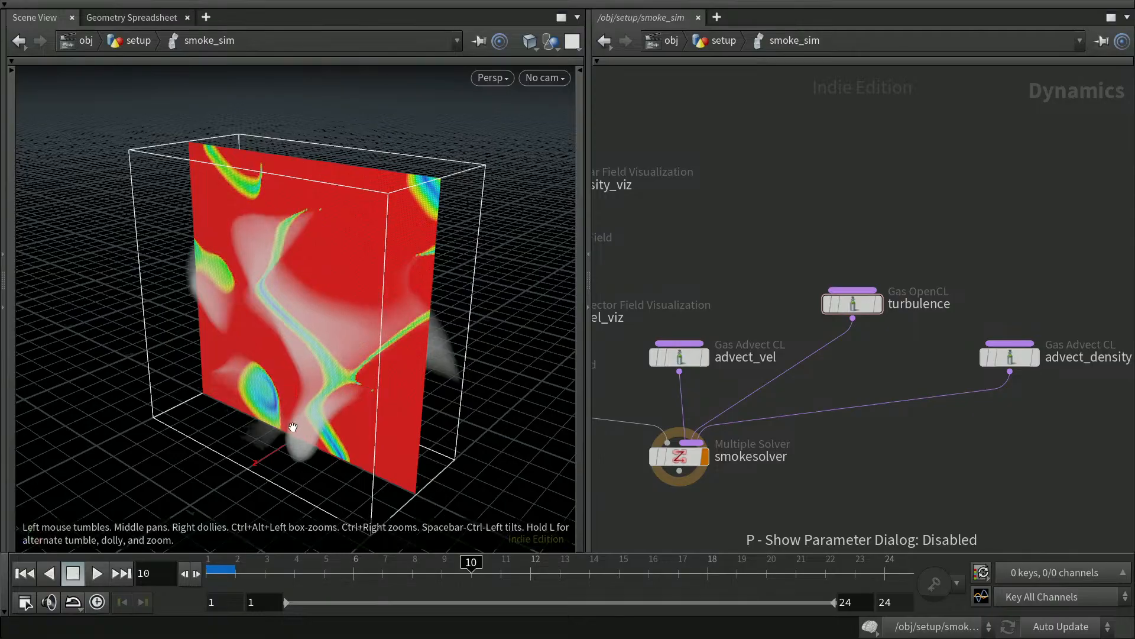
Go to frame 4, orbit around the smoke volume, and select the turbulence node.
click(295, 571)
drag(393, 436, 355, 385)
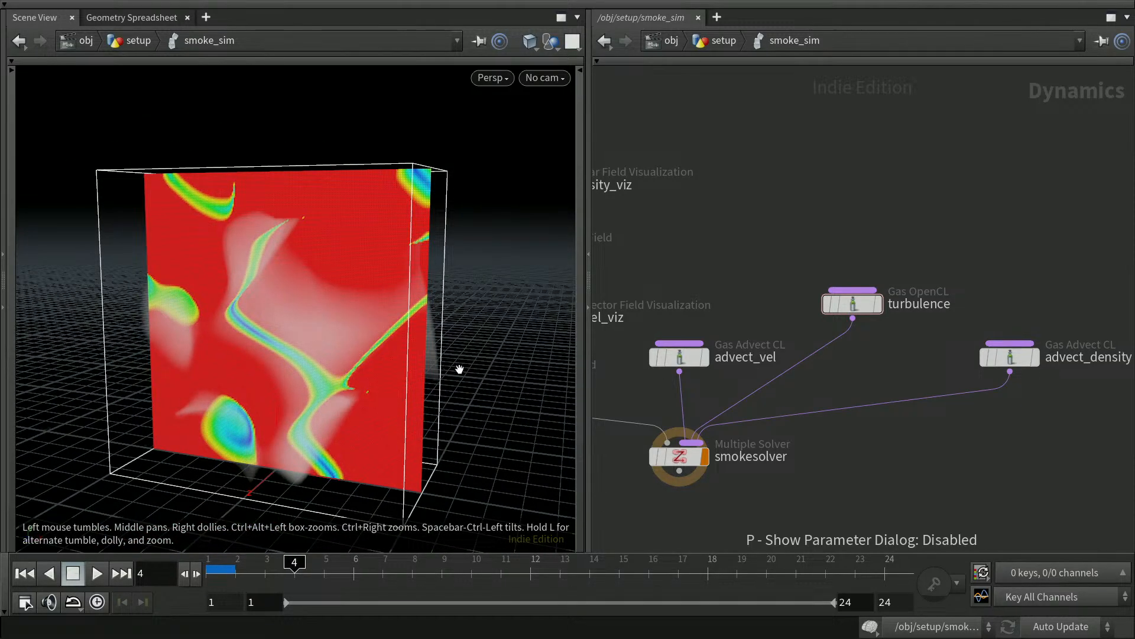
click(867, 310)
mouse_move(867, 310)
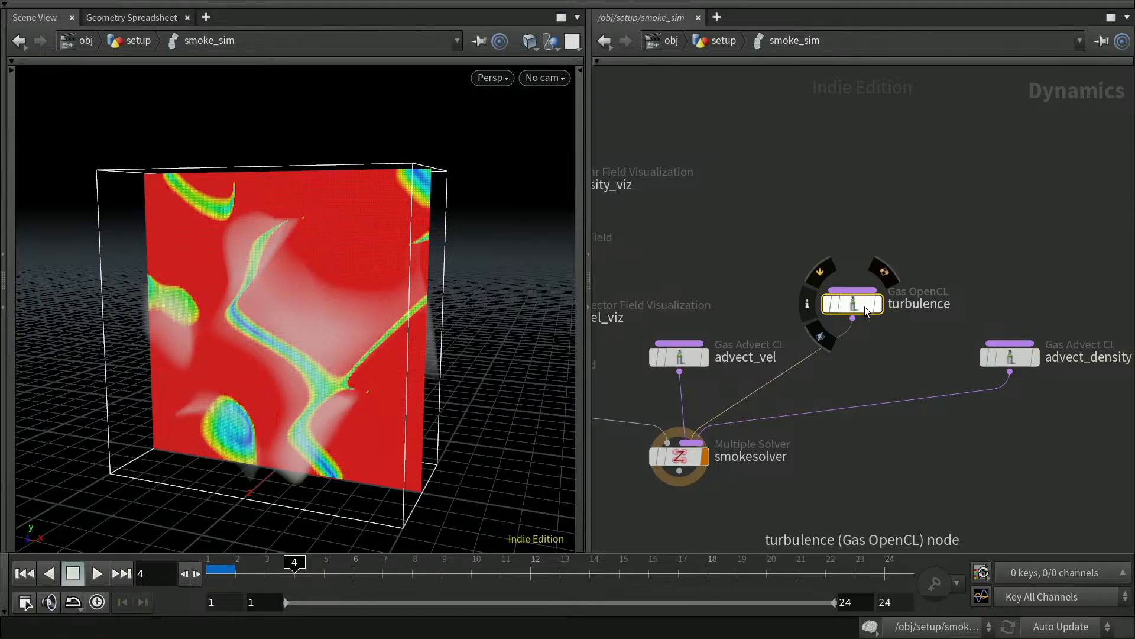
Show the turbulence node's Bindings tab listing vel, amplitude, frequency, octaves, lacunarity and persistence.
key(p)
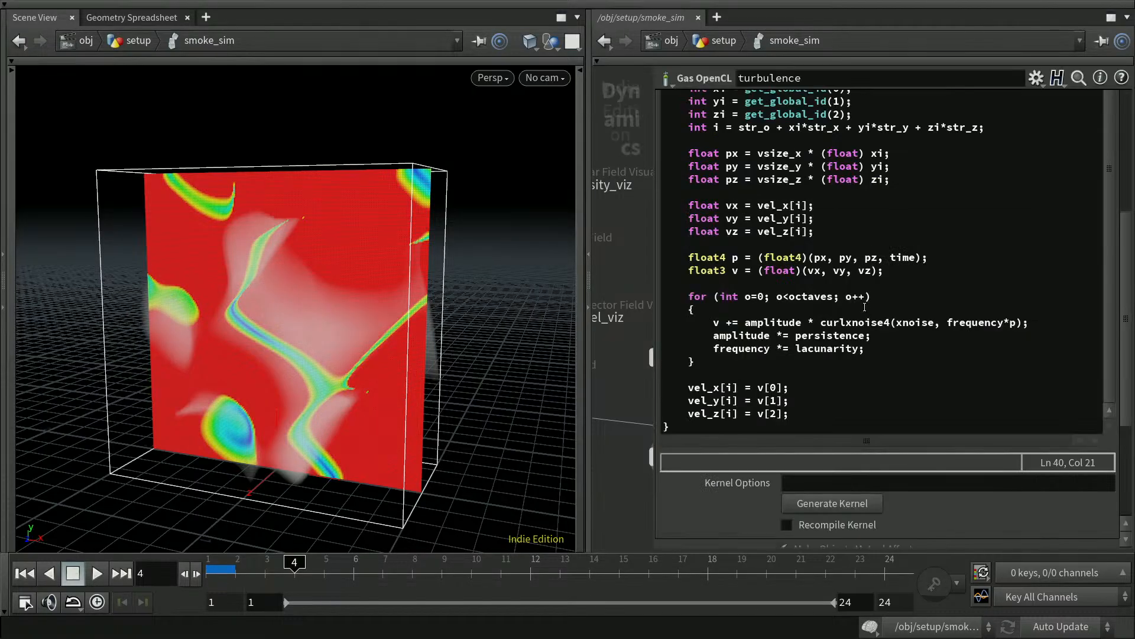
scroll(952, 332, up, 1)
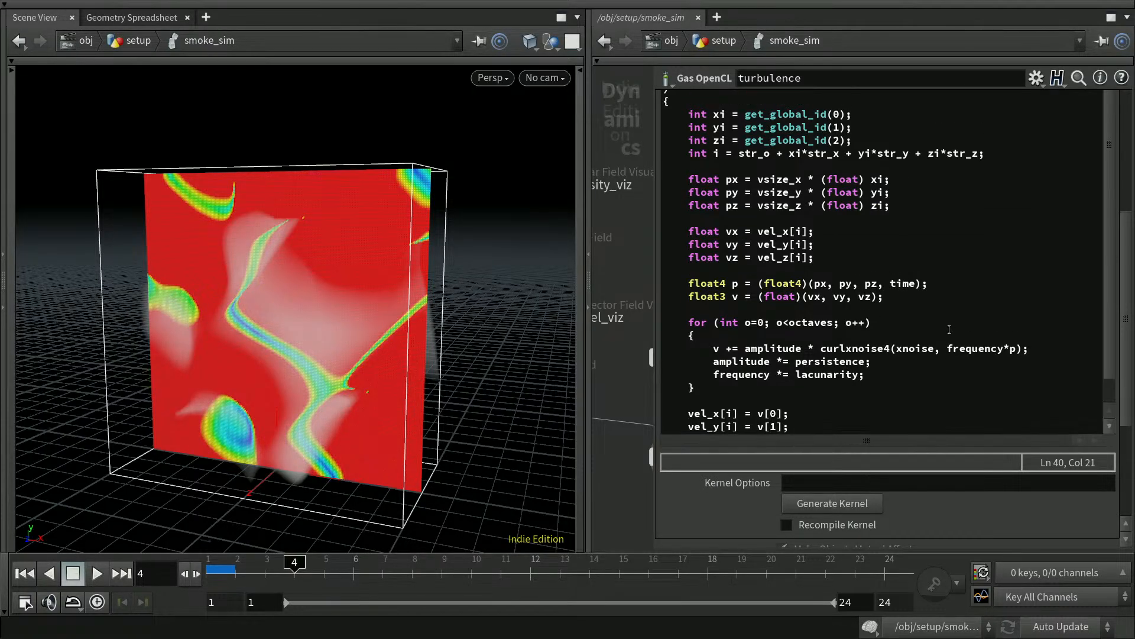
scroll(1129, 277, up, 5)
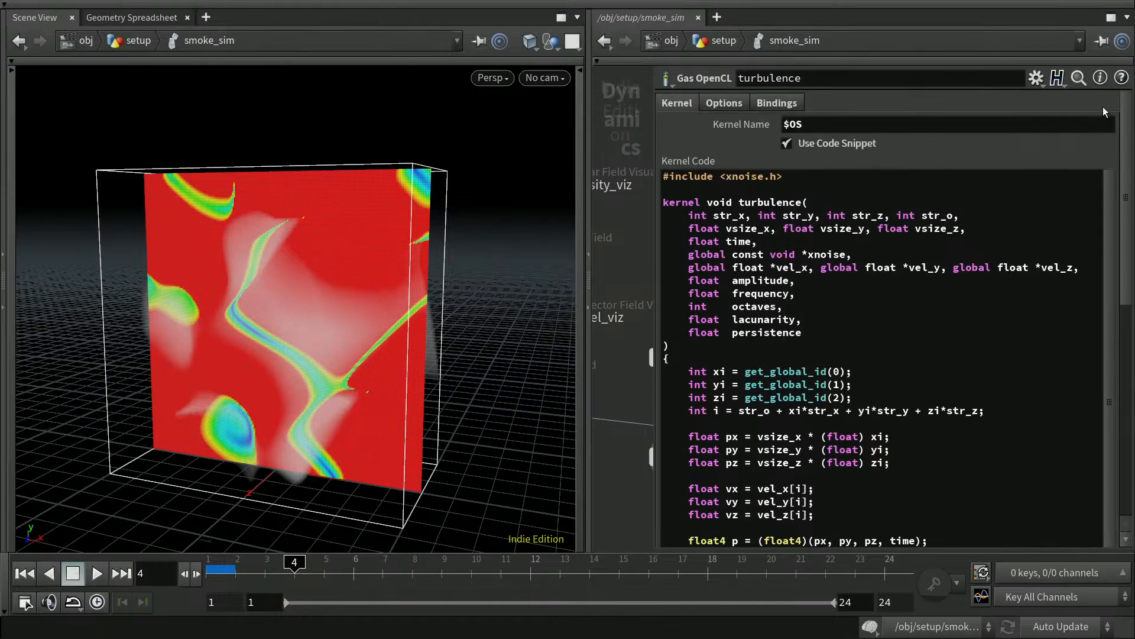
click(782, 105)
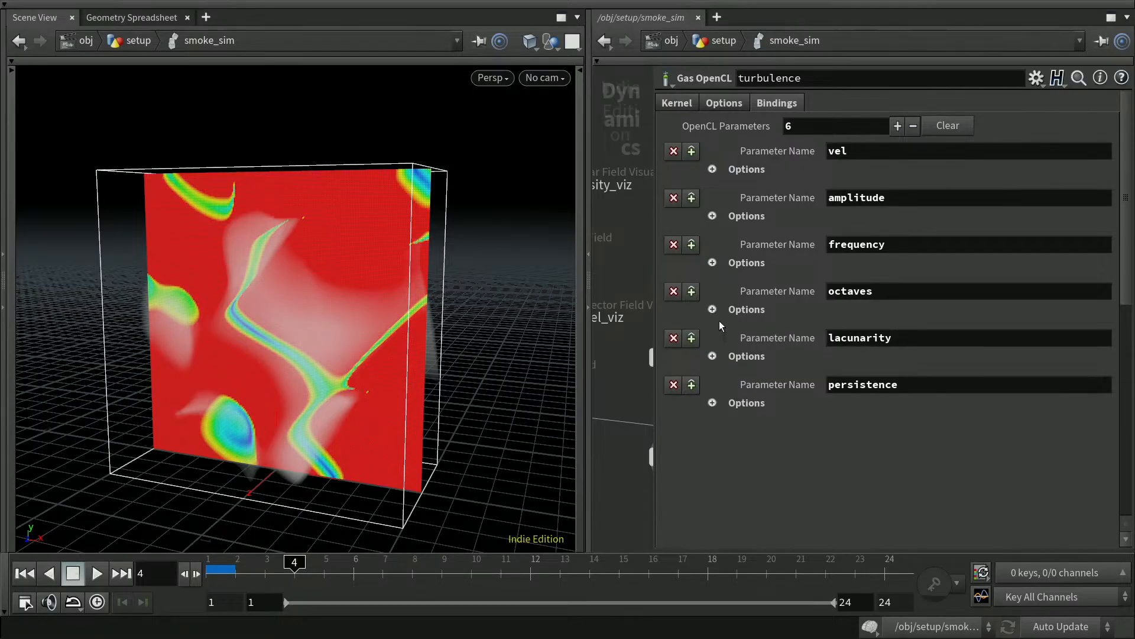
Try turbulence amplitude values of 2 and 4, then return amplitude to 1.
click(713, 216)
double_click(843, 266)
text(2)
key(Return)
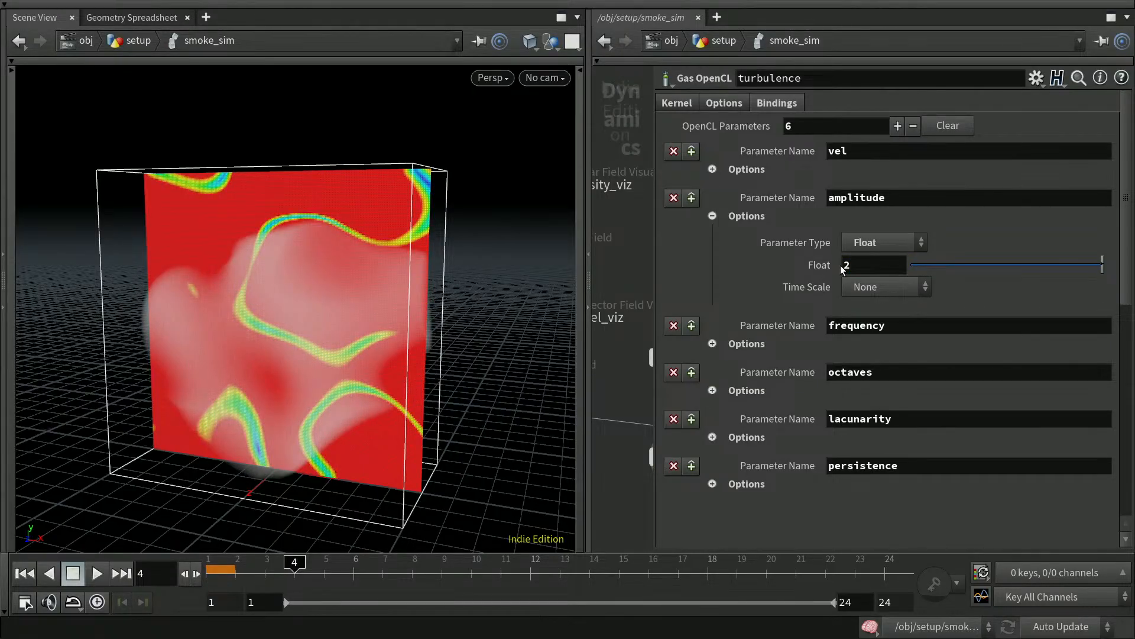
double_click(844, 266)
text(4)
key(Return)
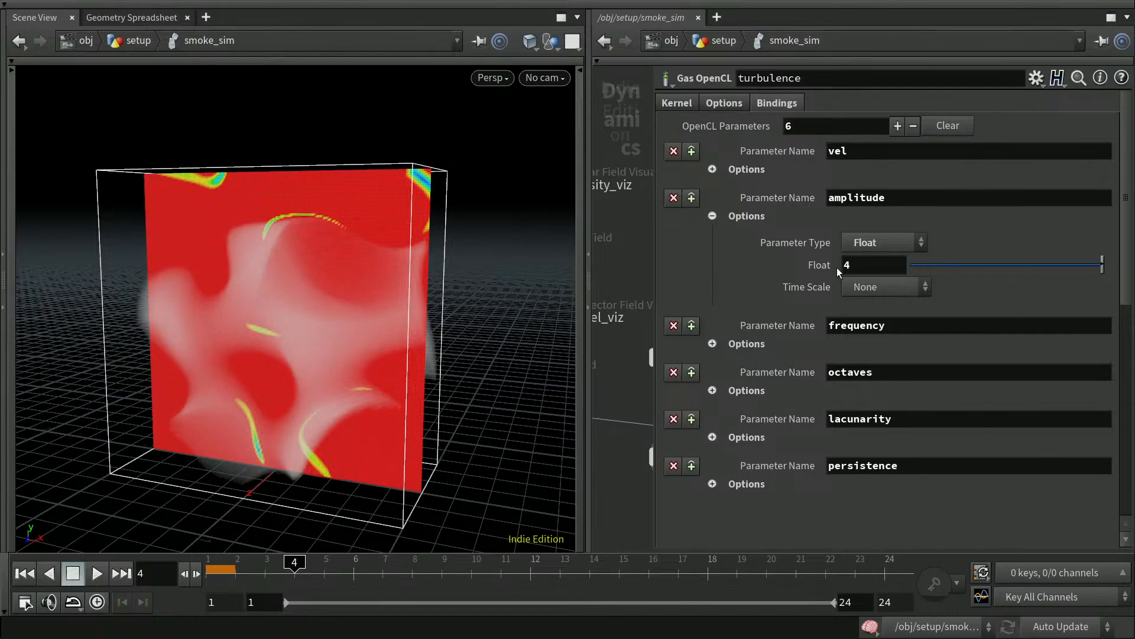
click(713, 216)
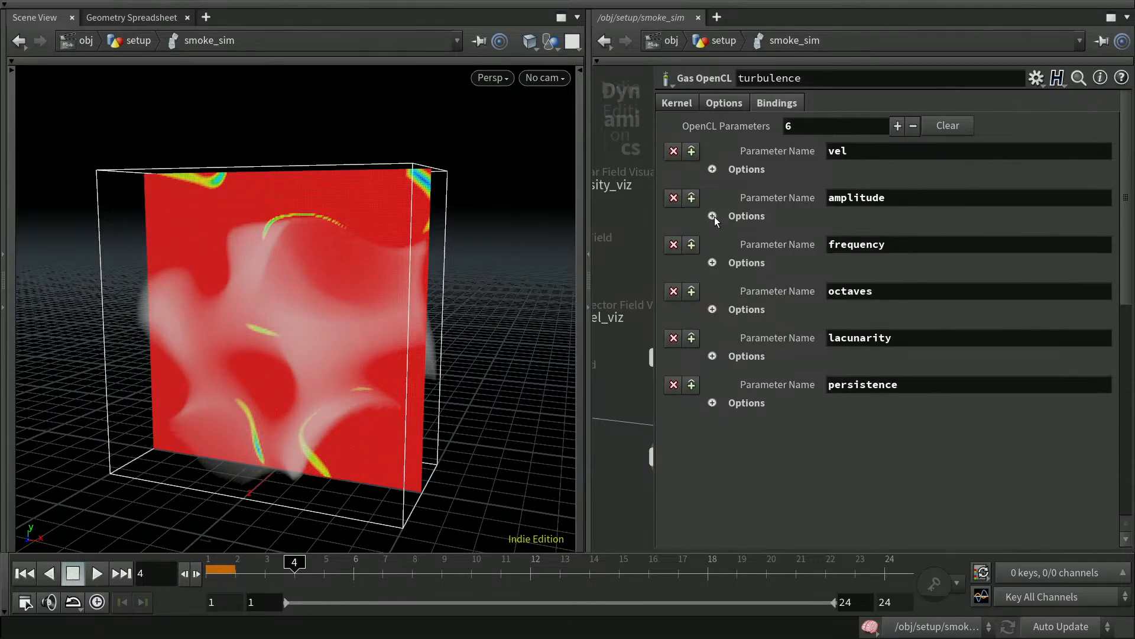
click(712, 169)
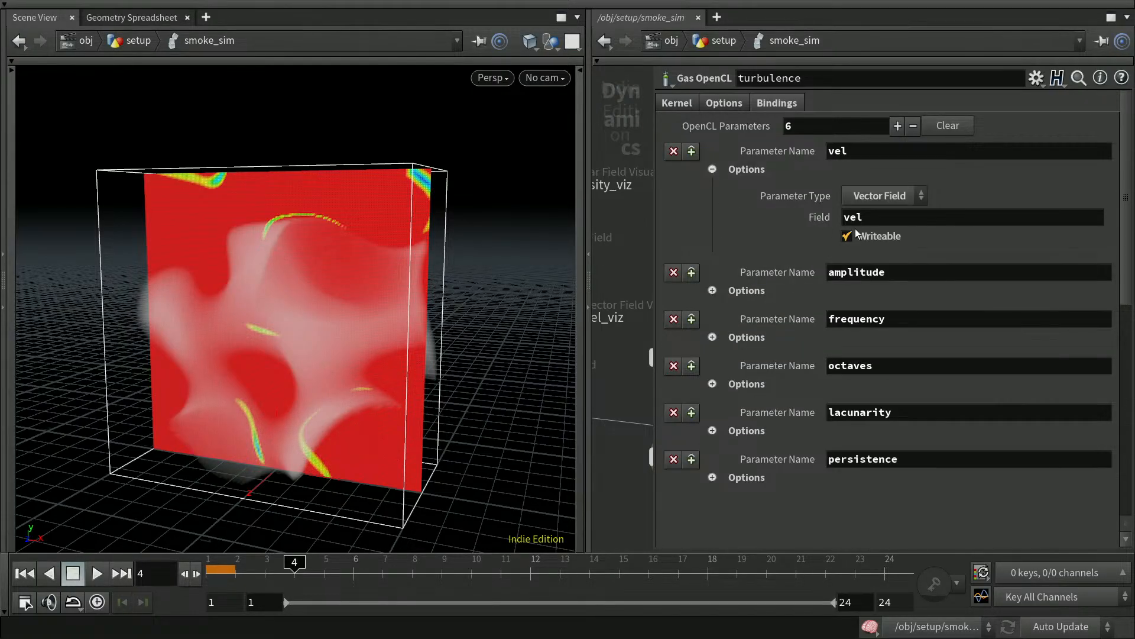
click(712, 169)
click(713, 215)
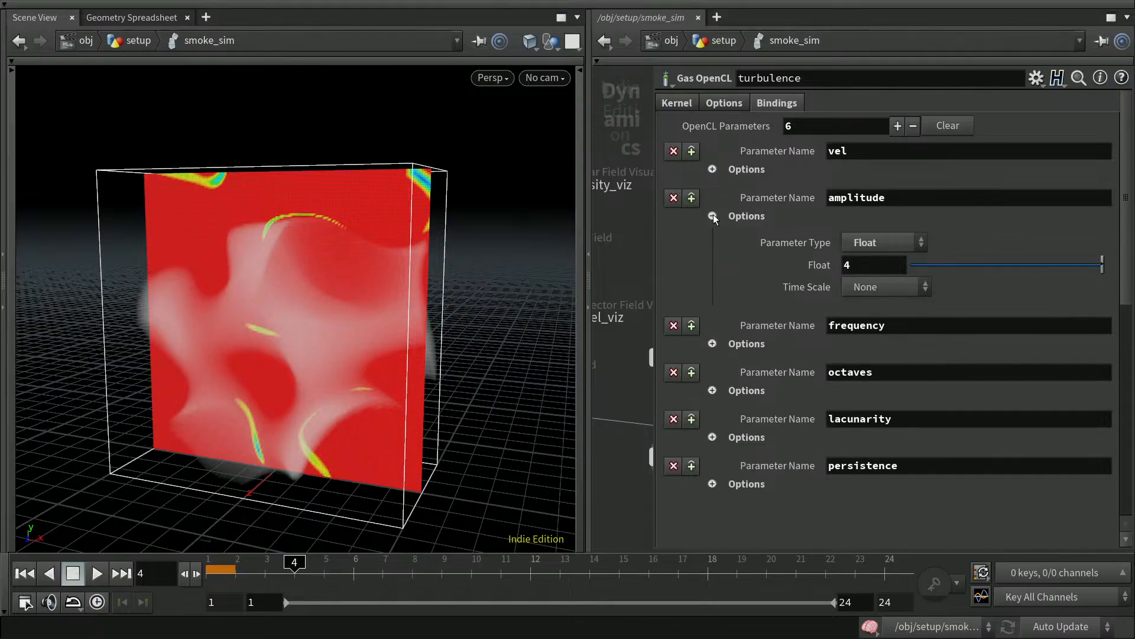
click(848, 265)
key(Return)
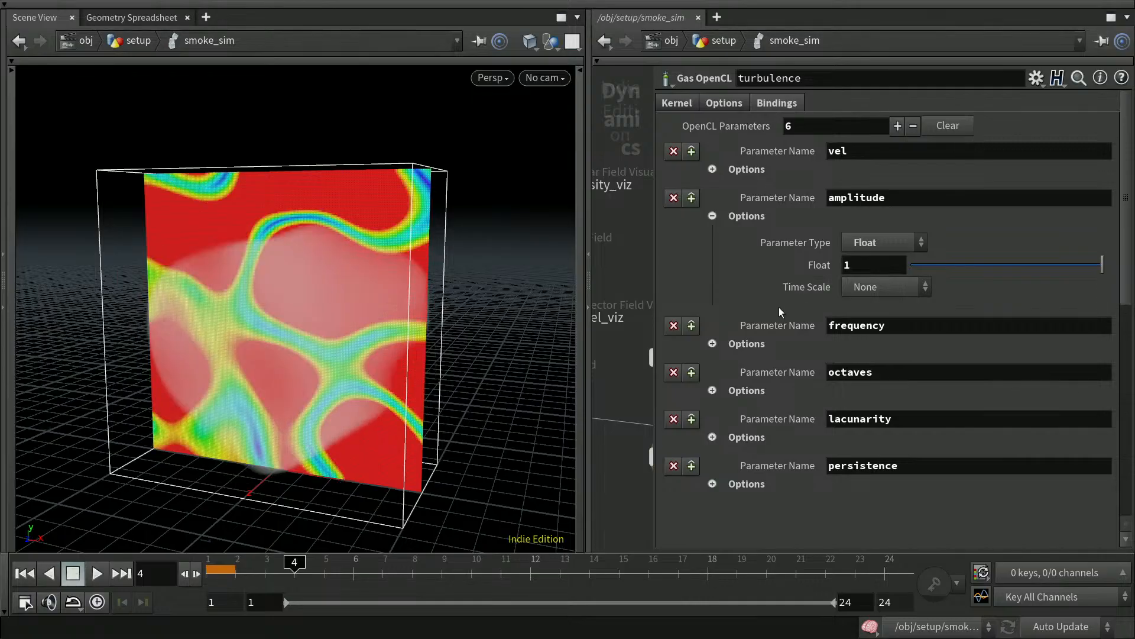
Set the frequency binding to 4 and the amplitude to 0.5.
click(713, 345)
click(851, 392)
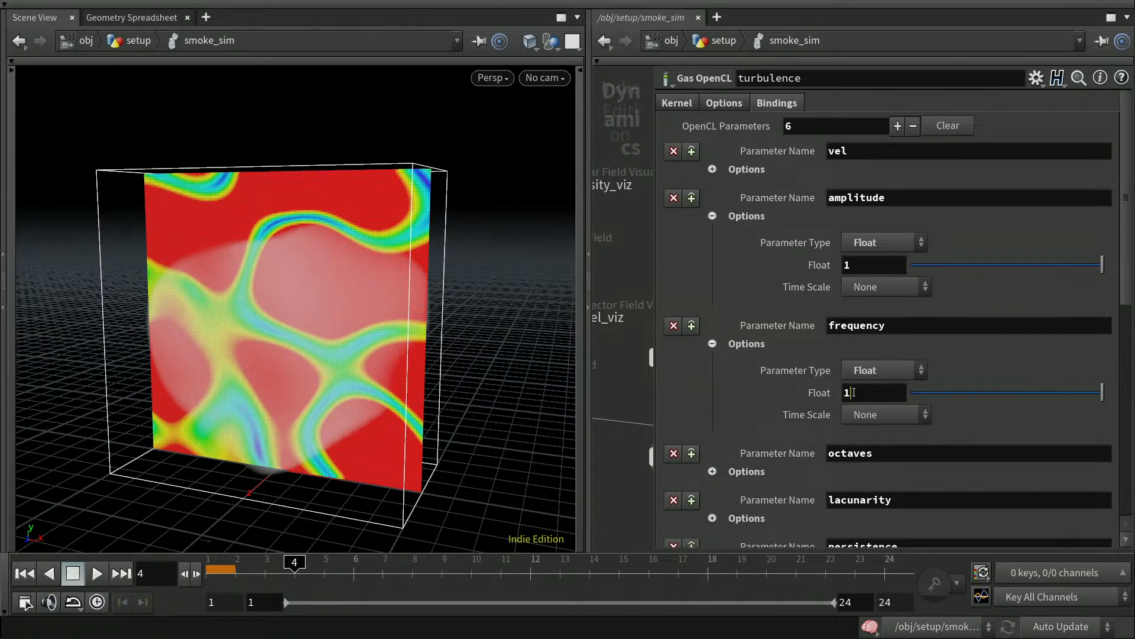
text(2)
key(Return)
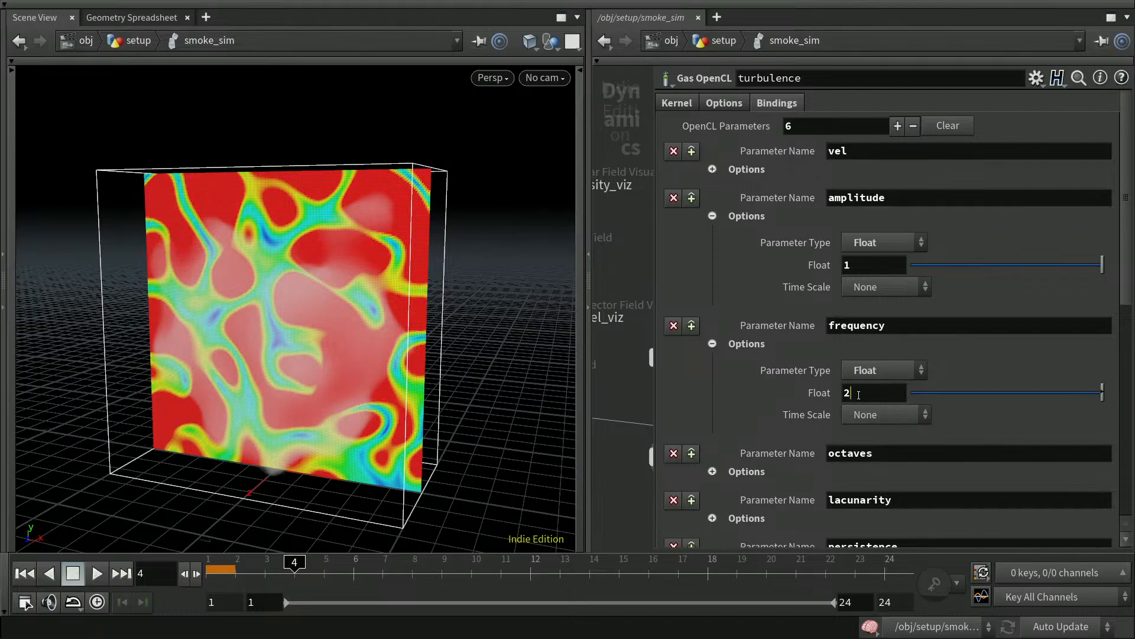
click(843, 394)
text(4)
key(Return)
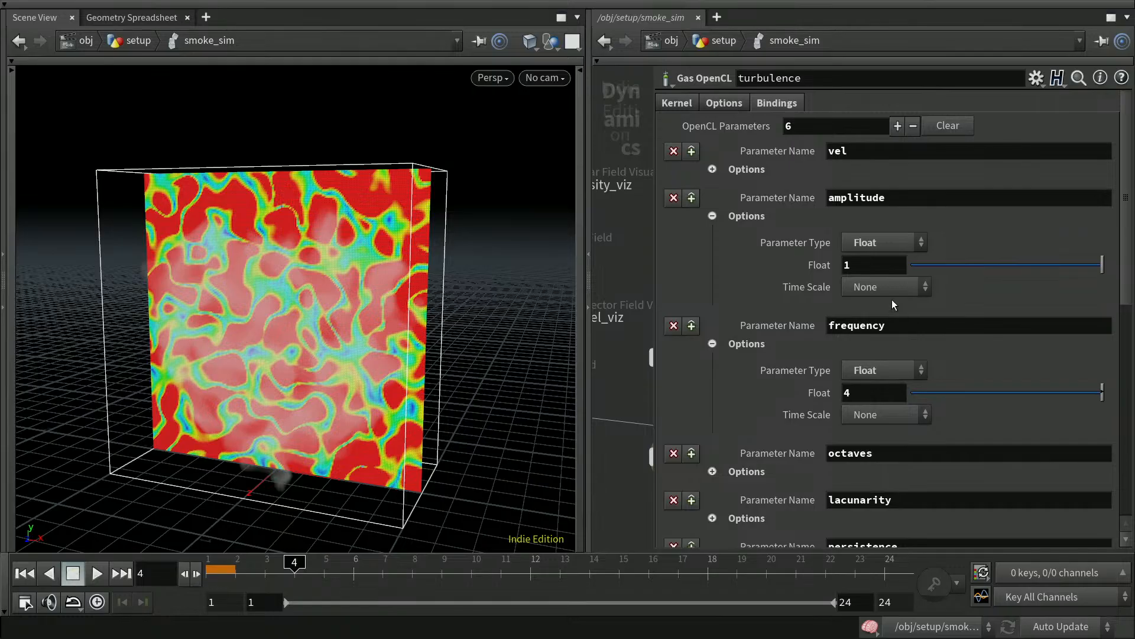
click(845, 264)
text(0.5)
key(Return)
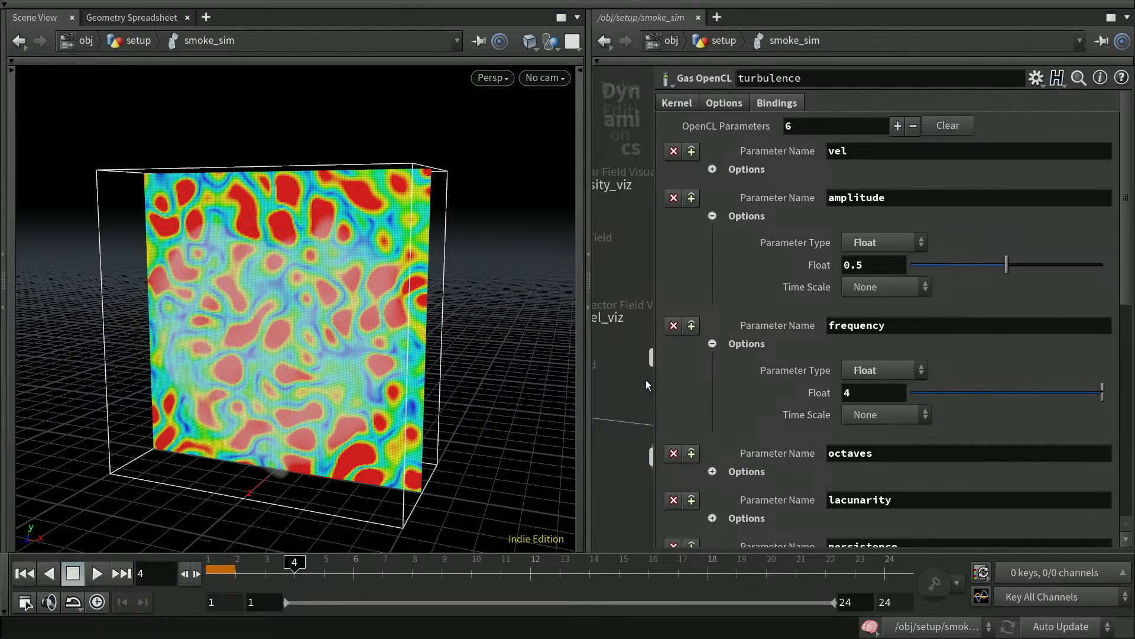
Set the turbulence octaves binding to 3, after briefly trying 2.
click(713, 344)
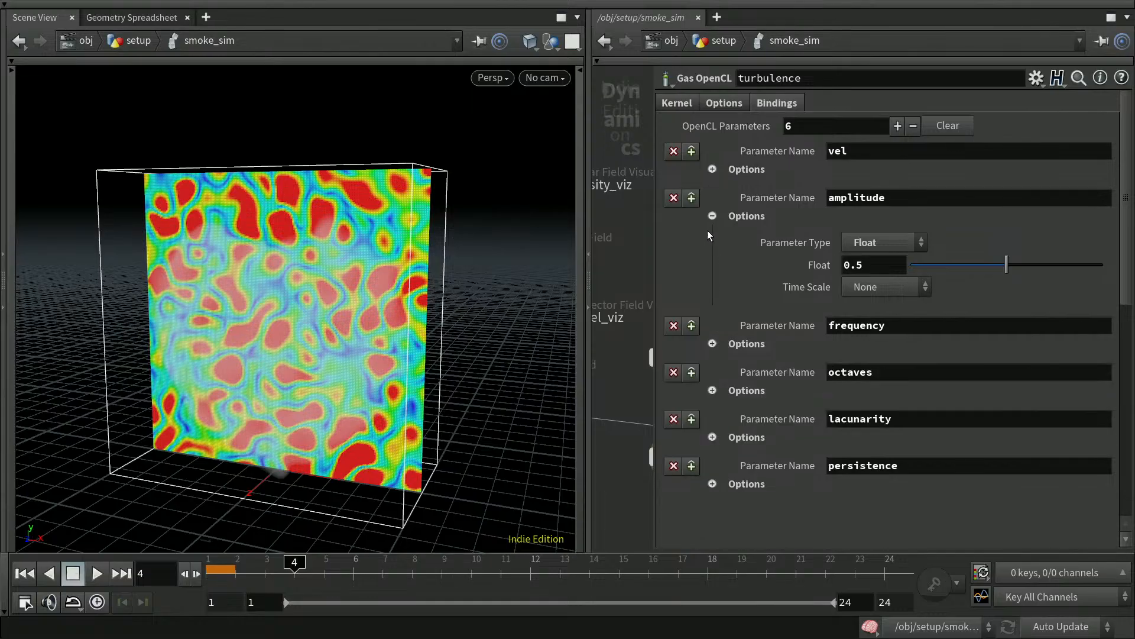
click(712, 216)
click(713, 262)
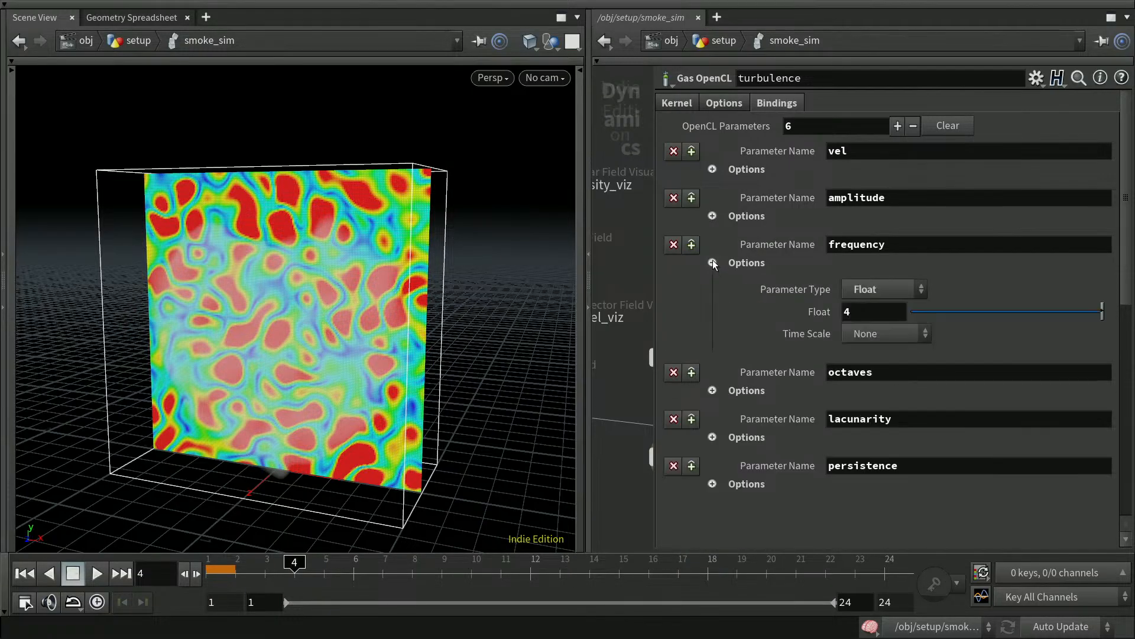
click(713, 263)
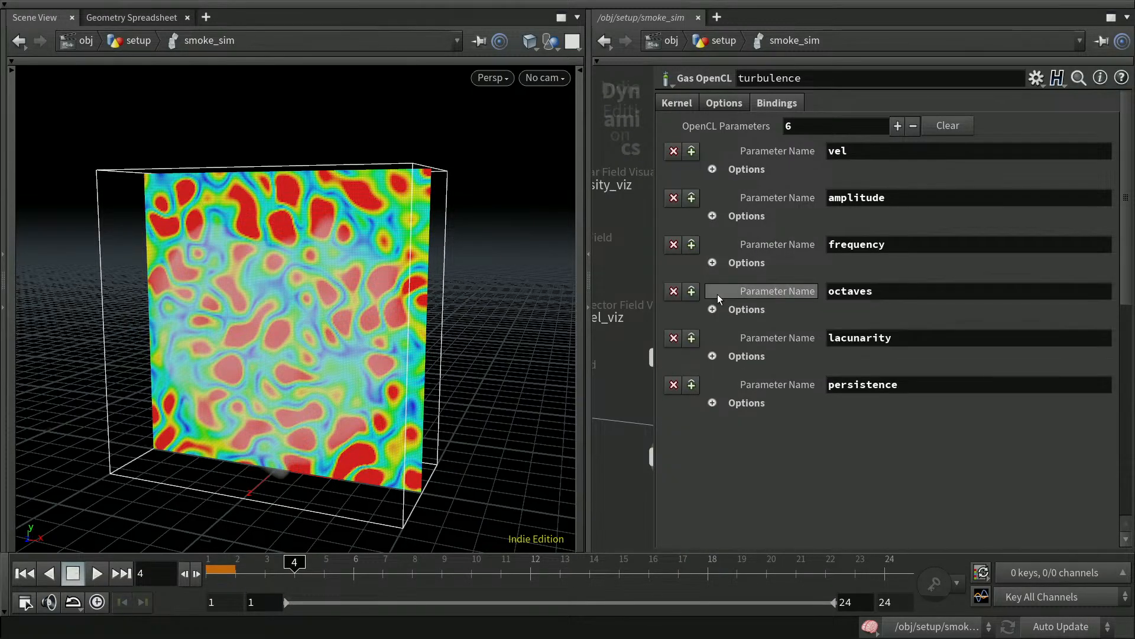
click(713, 309)
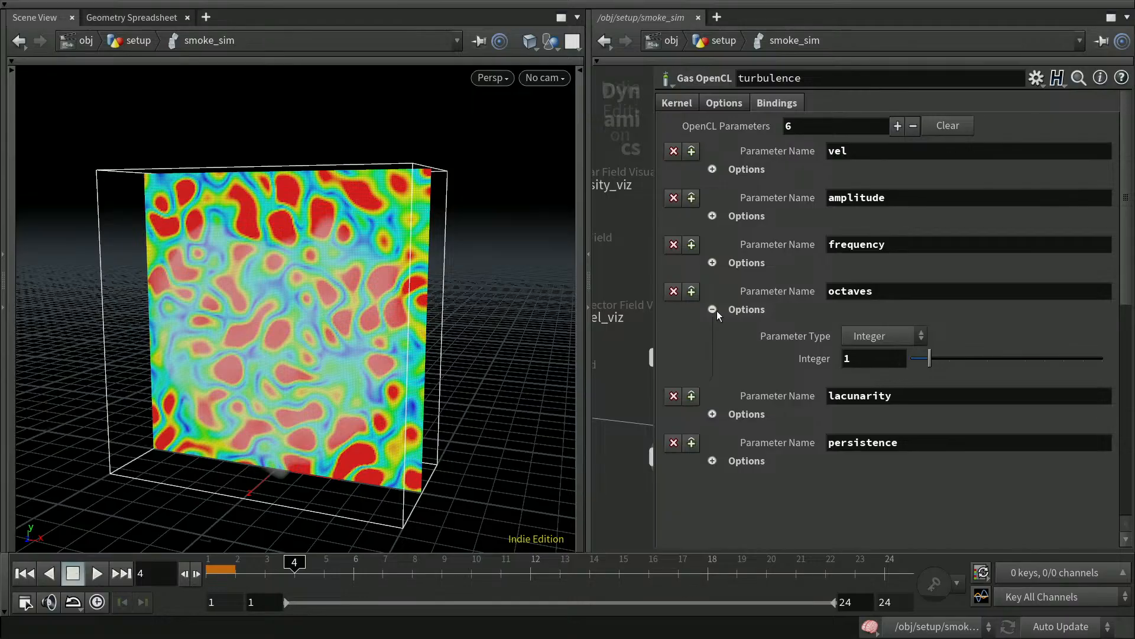
click(845, 358)
text(2)
key(Return)
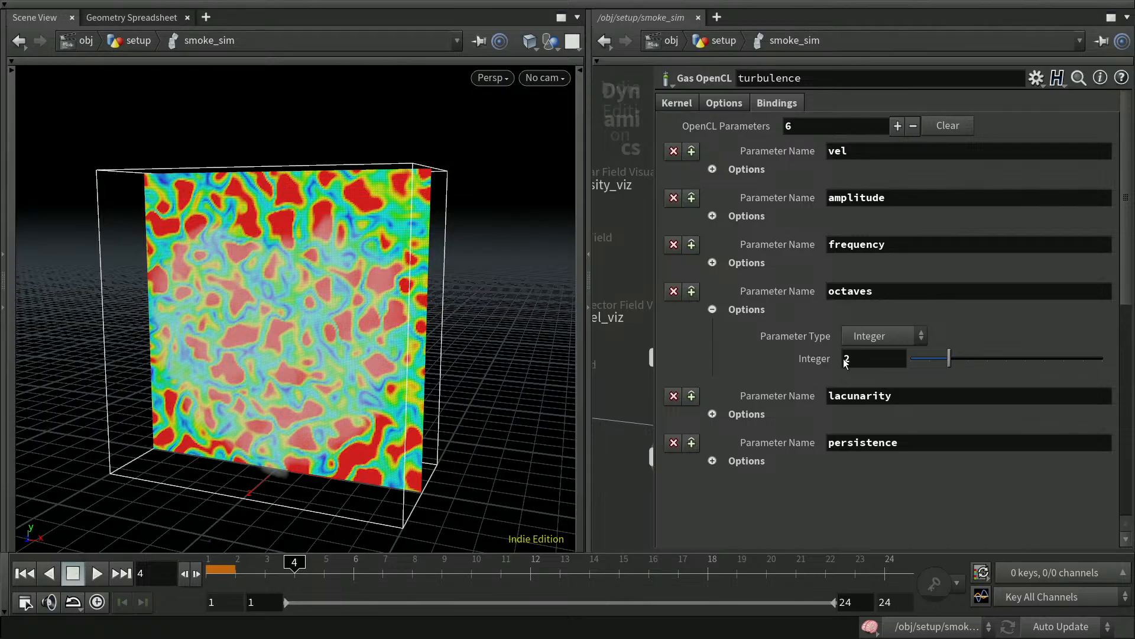
click(841, 359)
text(3)
key(Return)
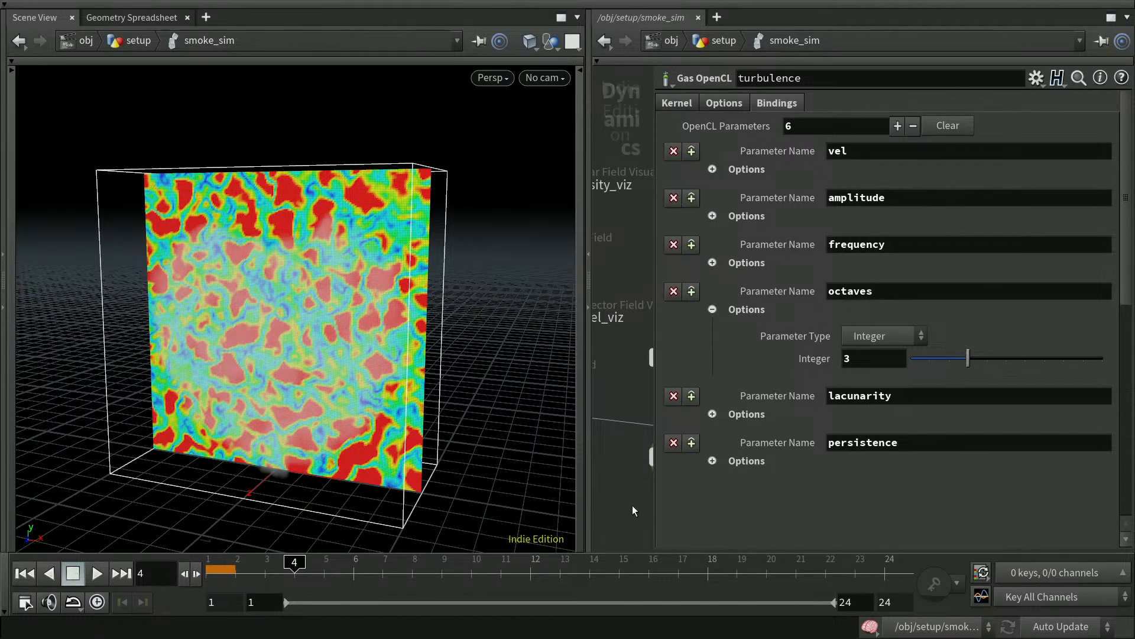
Close the parameter window, save the scene, and bring up the vel_viz parameters.
key(p)
key(ctrl+s)
middle_drag(658, 524, 824, 497)
click(722, 324)
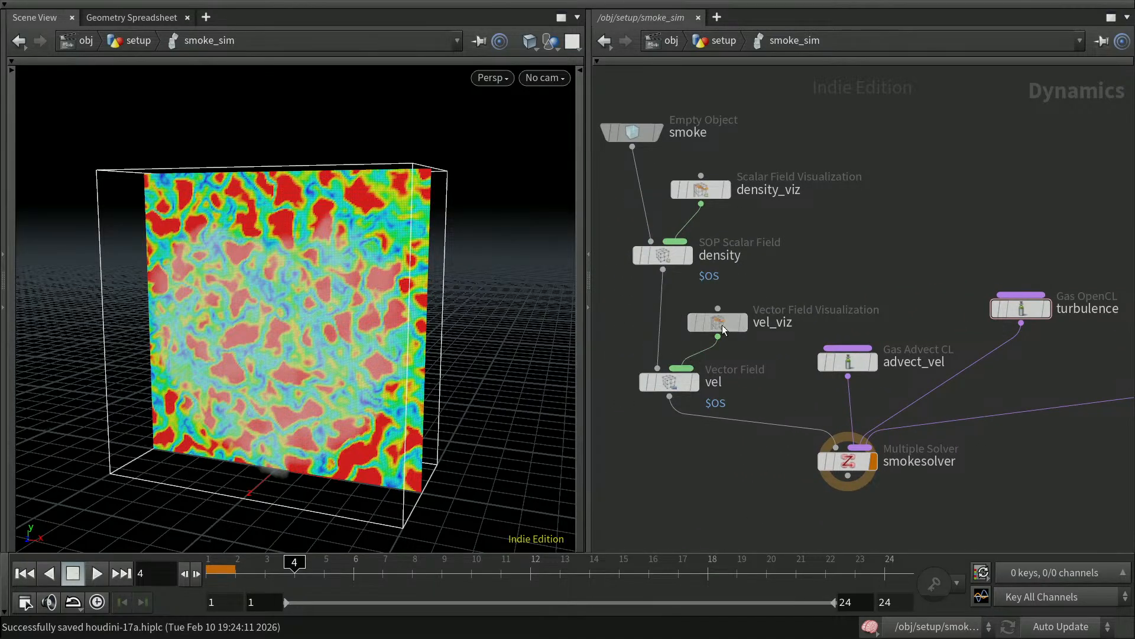
key(p)
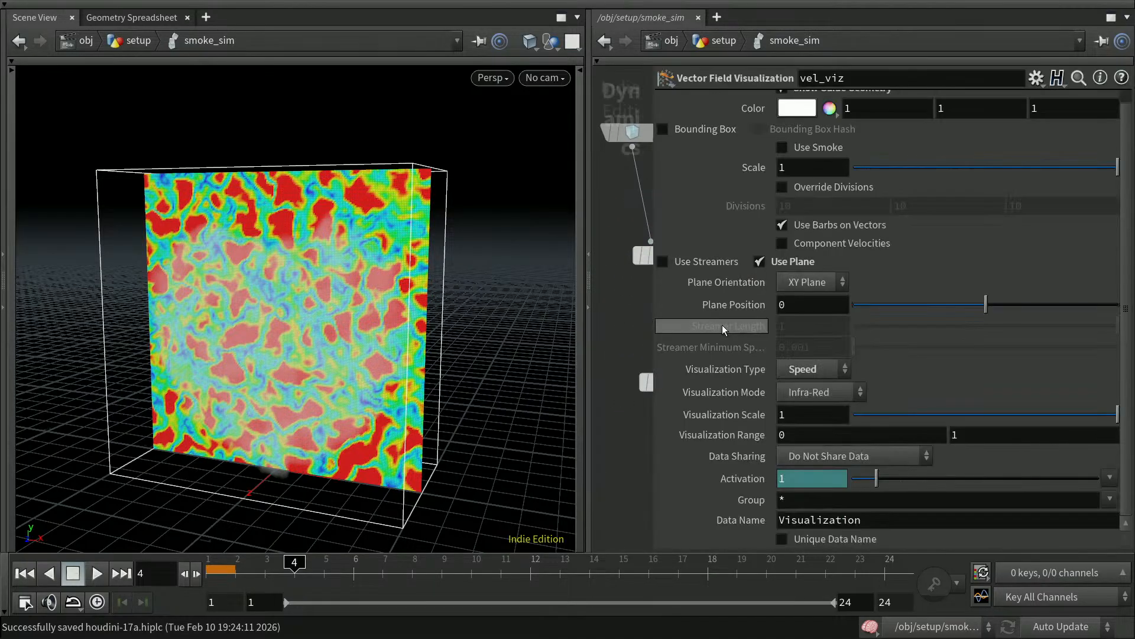
Enable Use Streamers on vel_viz, orbit to check the streamlines, and close its parameters.
click(663, 262)
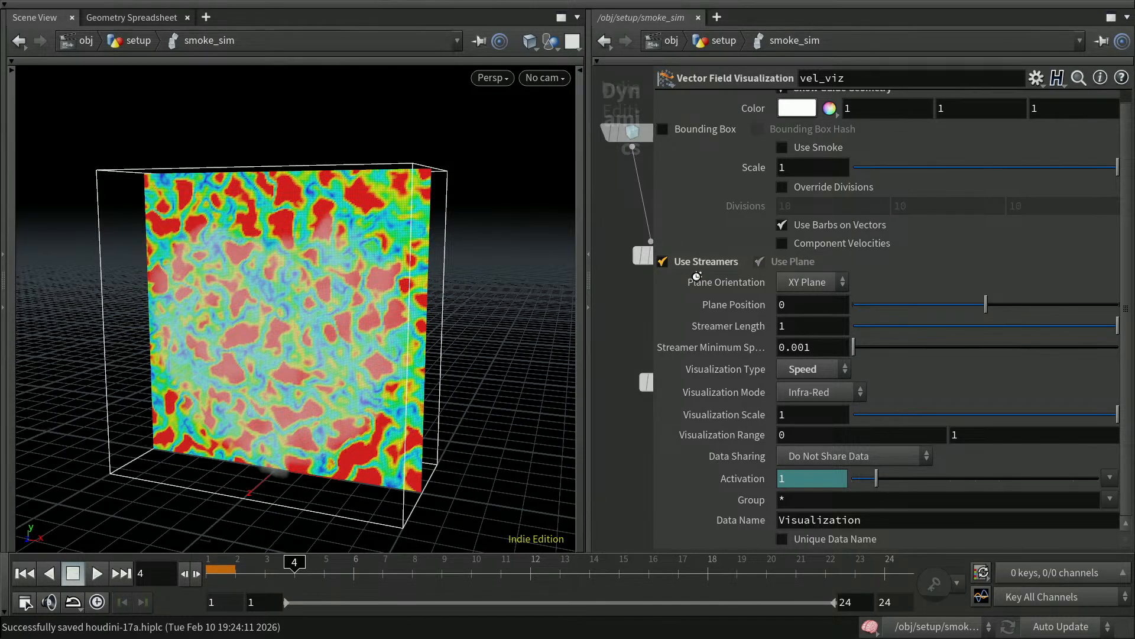
drag(520, 325, 567, 349)
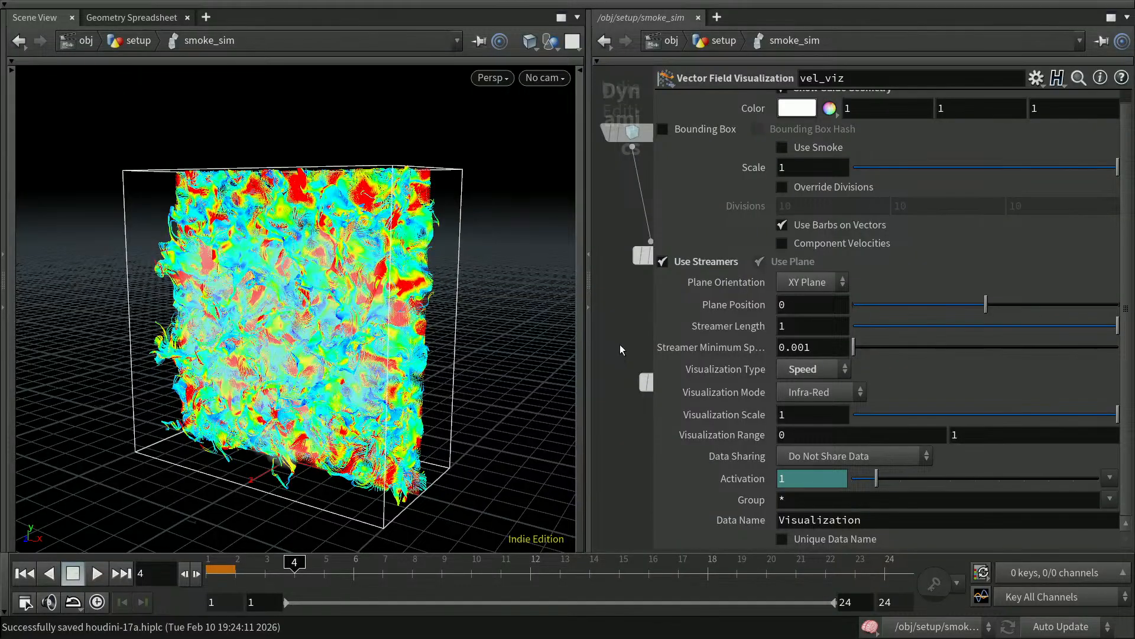
key(p)
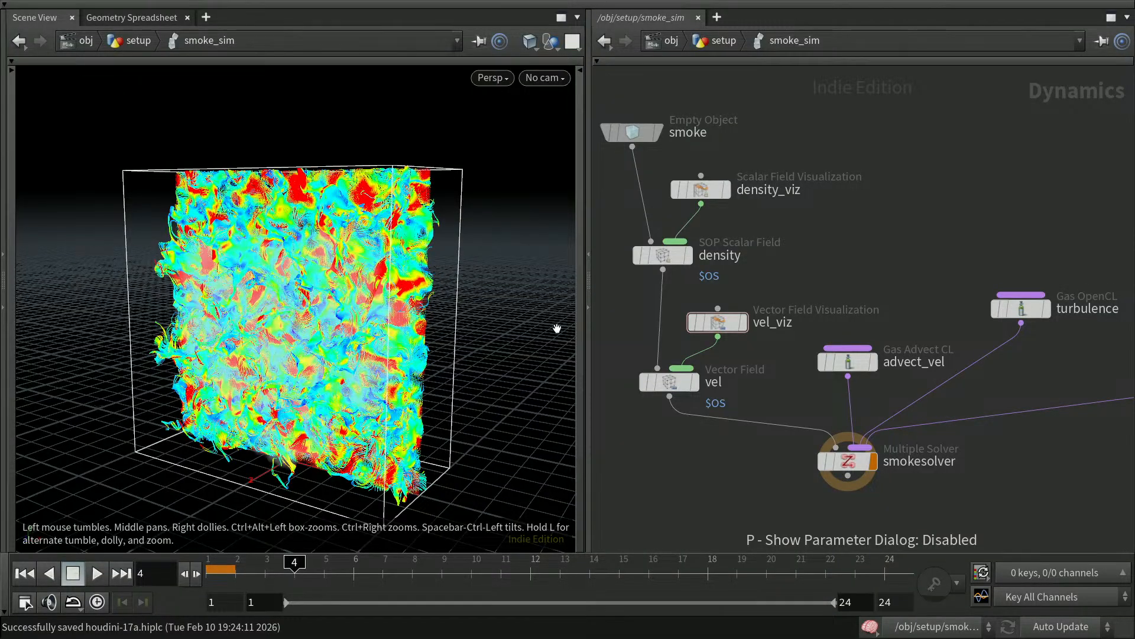
mouse_move(693, 324)
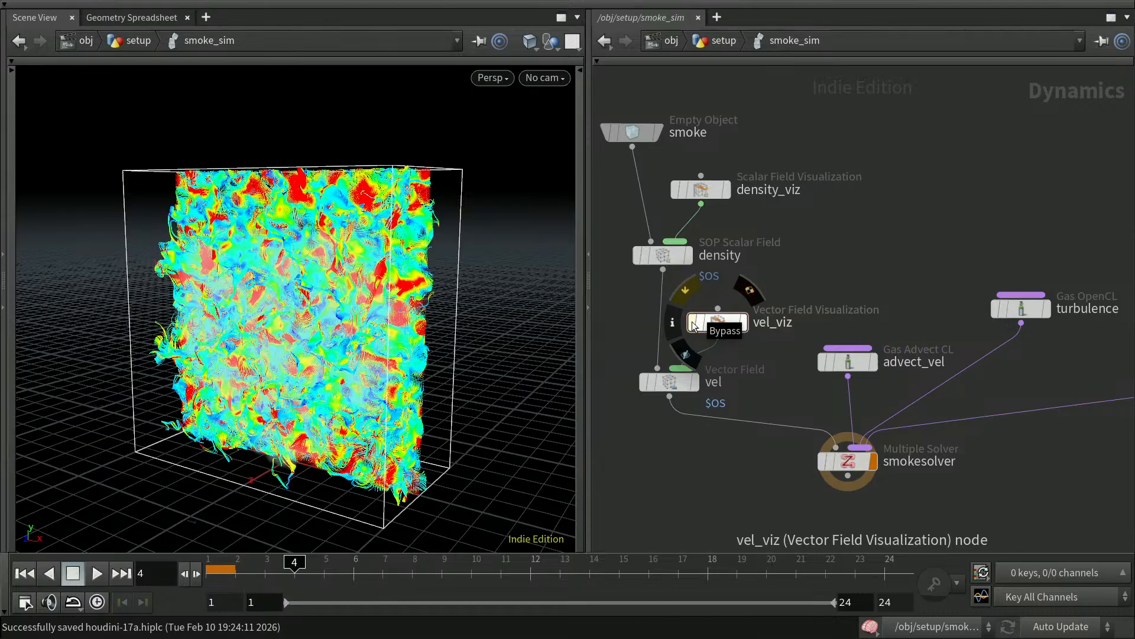
Bypass the vel_viz node, save the scene, and rewind to frame 1.
click(693, 324)
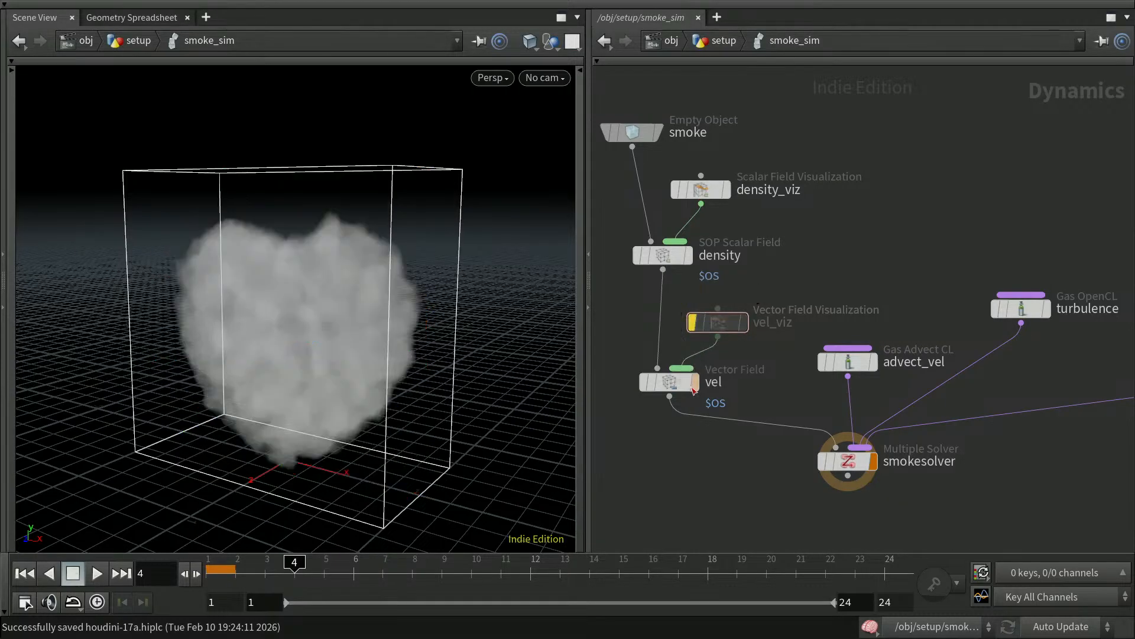
key(ctrl+s)
click(25, 574)
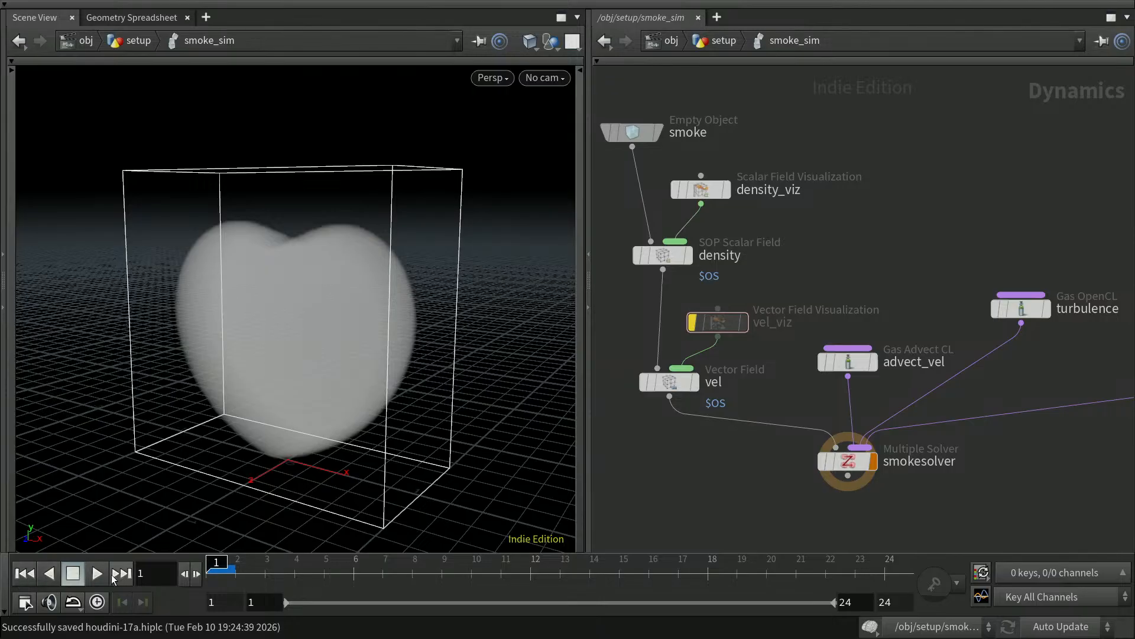
Play the heart smoke simulation, stop and rewind it, then go up to /obj/setup.
click(97, 574)
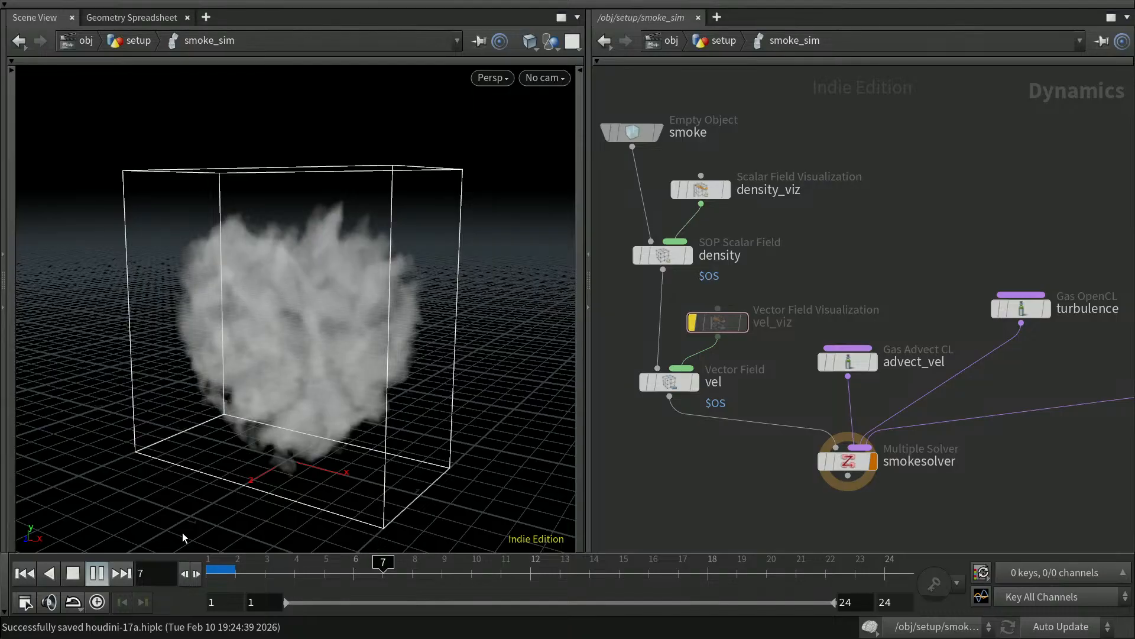
key(space)
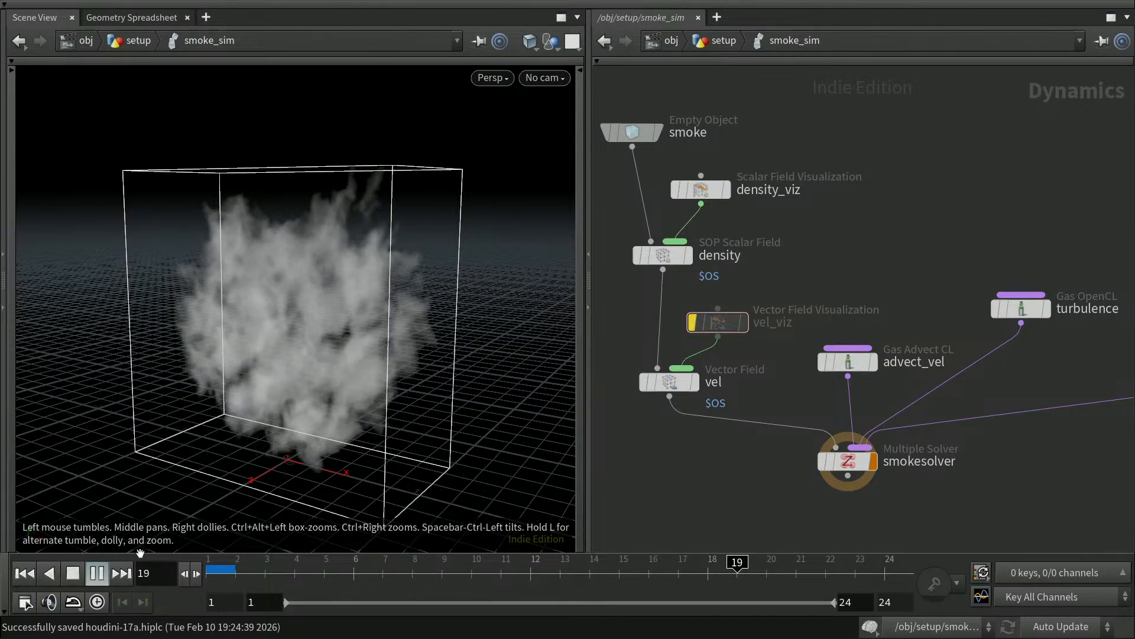
click(98, 574)
click(25, 573)
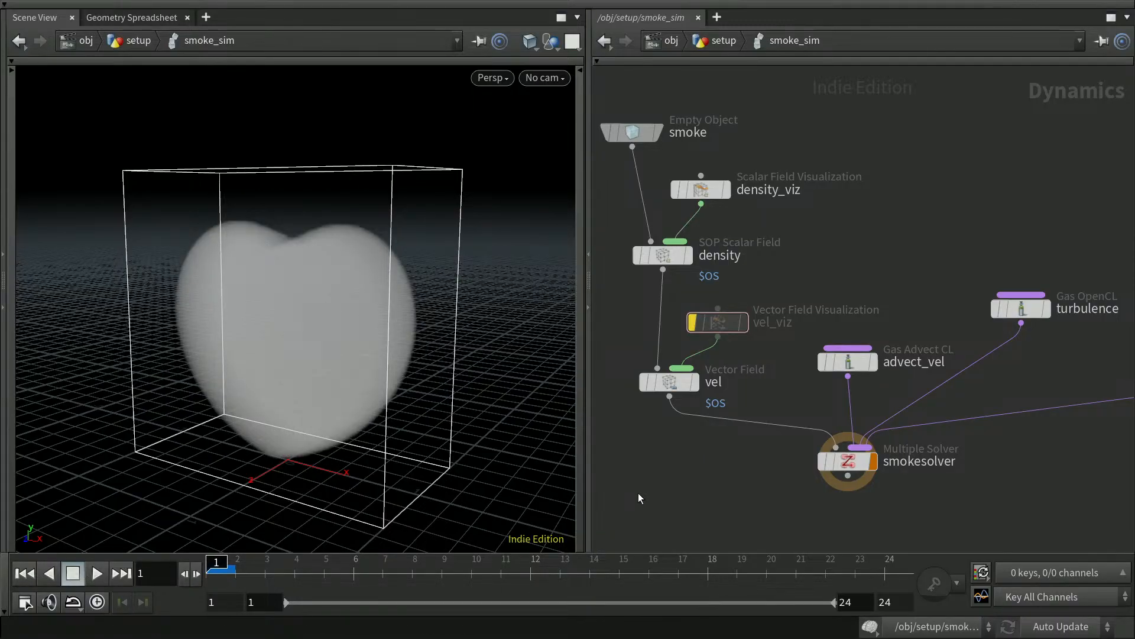
key(u)
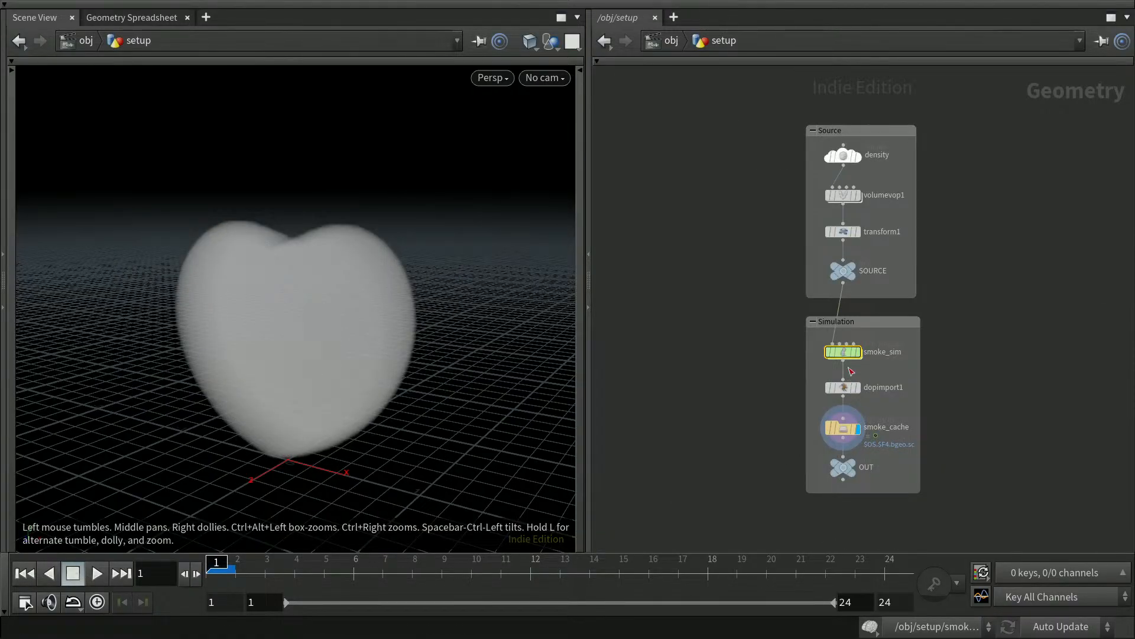
Lower smoke_sim's Division Size from 0.01 to 0.005, then dive into the smoke_sim DOP network.
key(p)
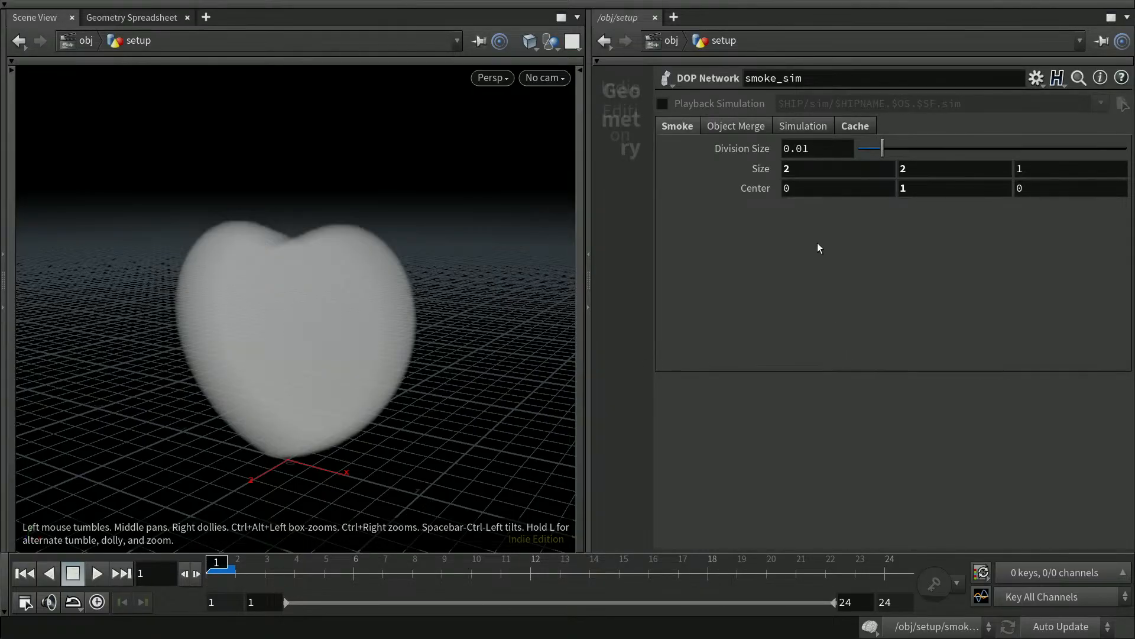
drag(803, 150, 808, 150)
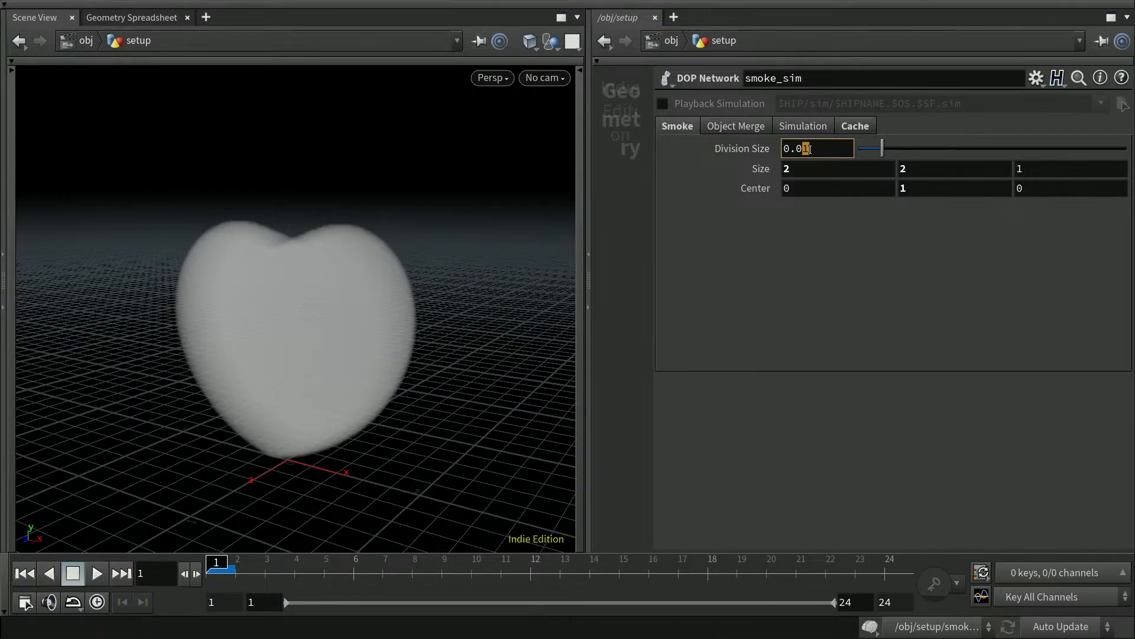
text(05)
key(Return)
key(p)
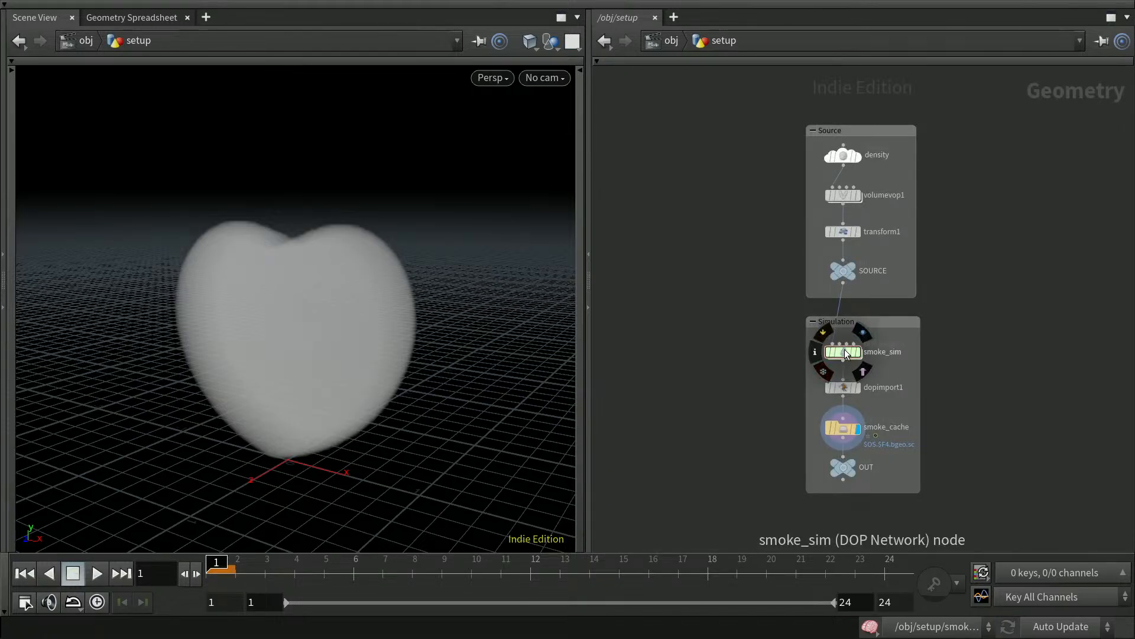
double_click(844, 353)
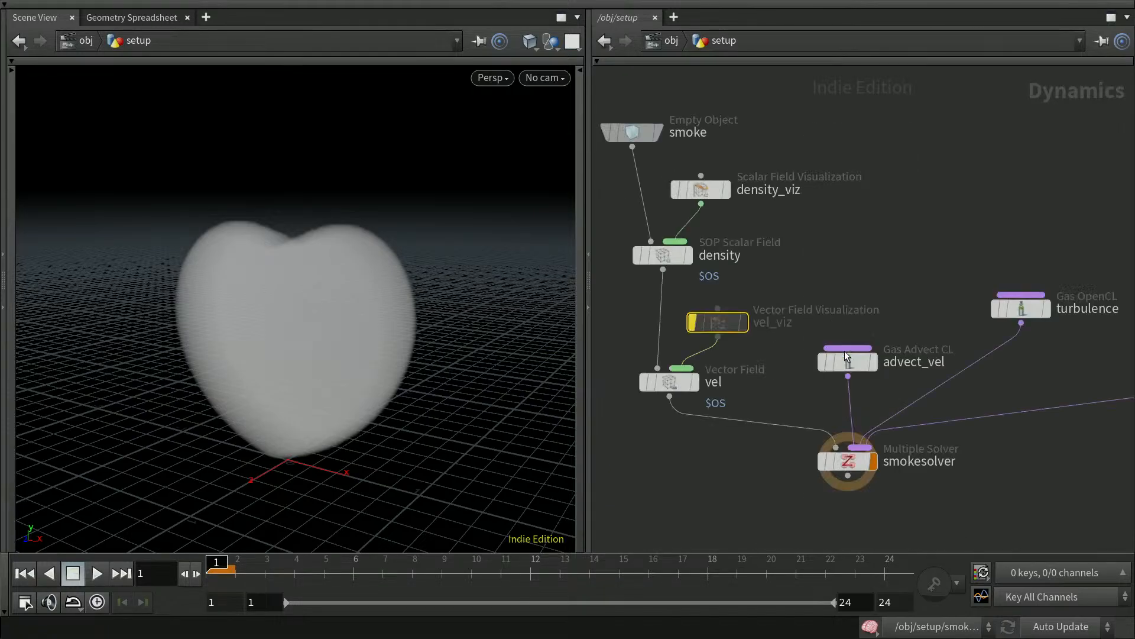
Play the simulation until the heart becomes turbulent smoke, then review advect_vel's parameters.
click(101, 572)
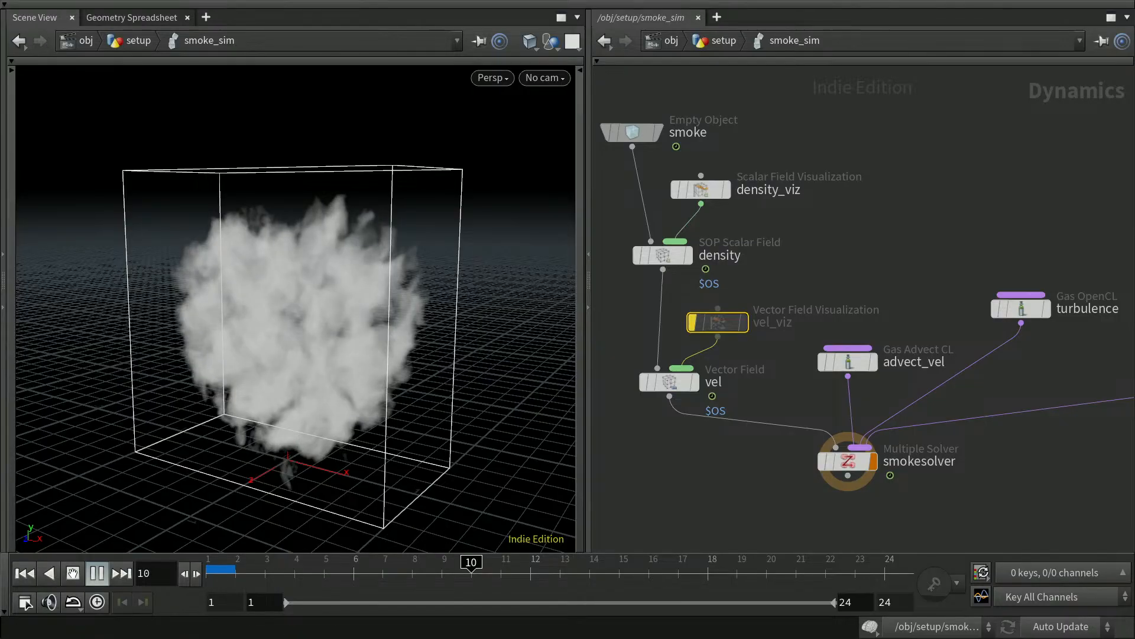
click(73, 572)
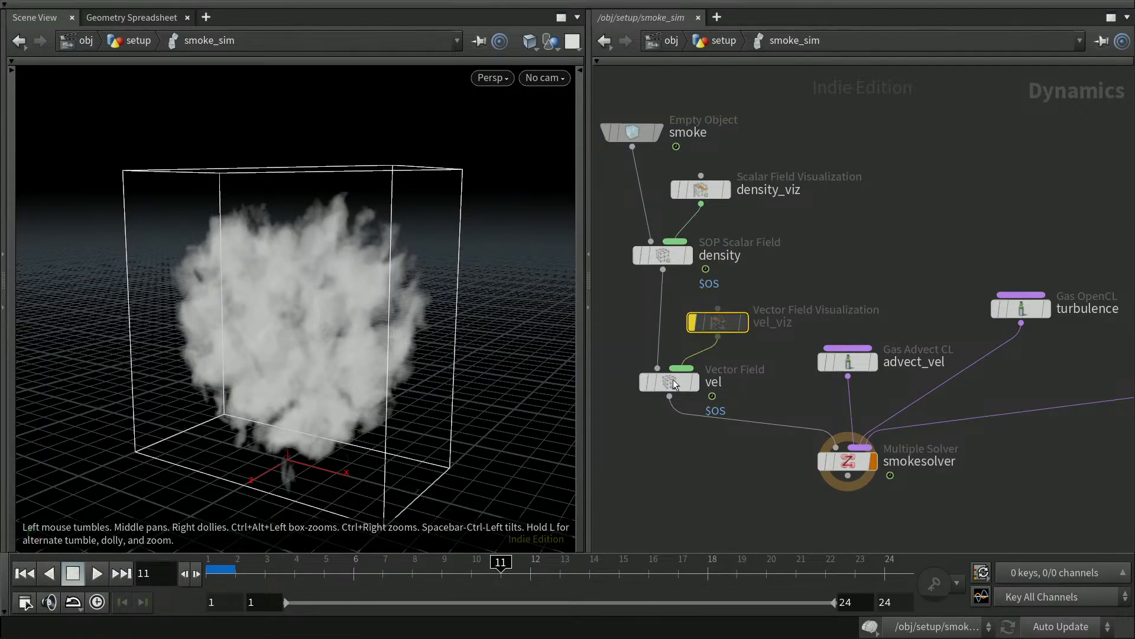
click(856, 363)
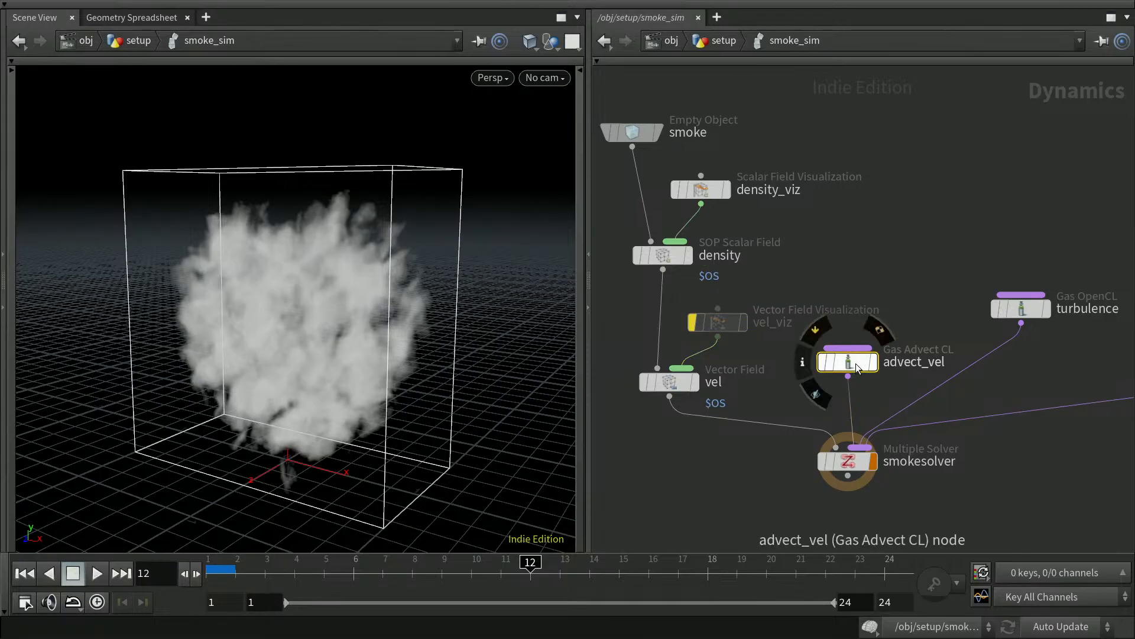
key(p)
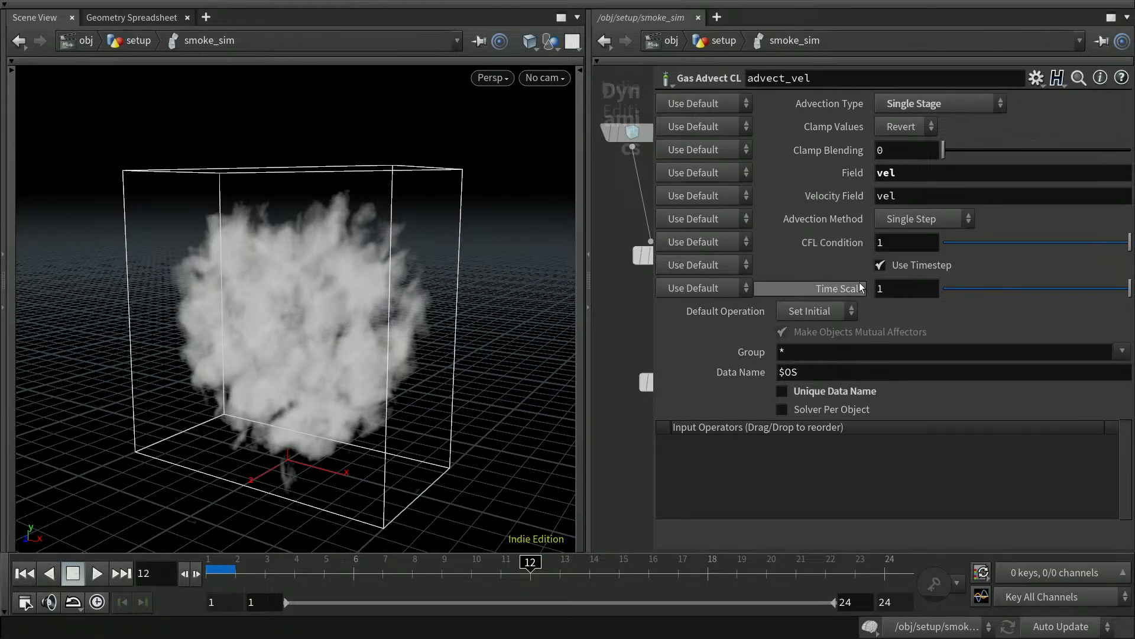
key(p)
key(p)
Review the turbulence node's parameters, deselect it, and go back up to the setup network.
click(1026, 307)
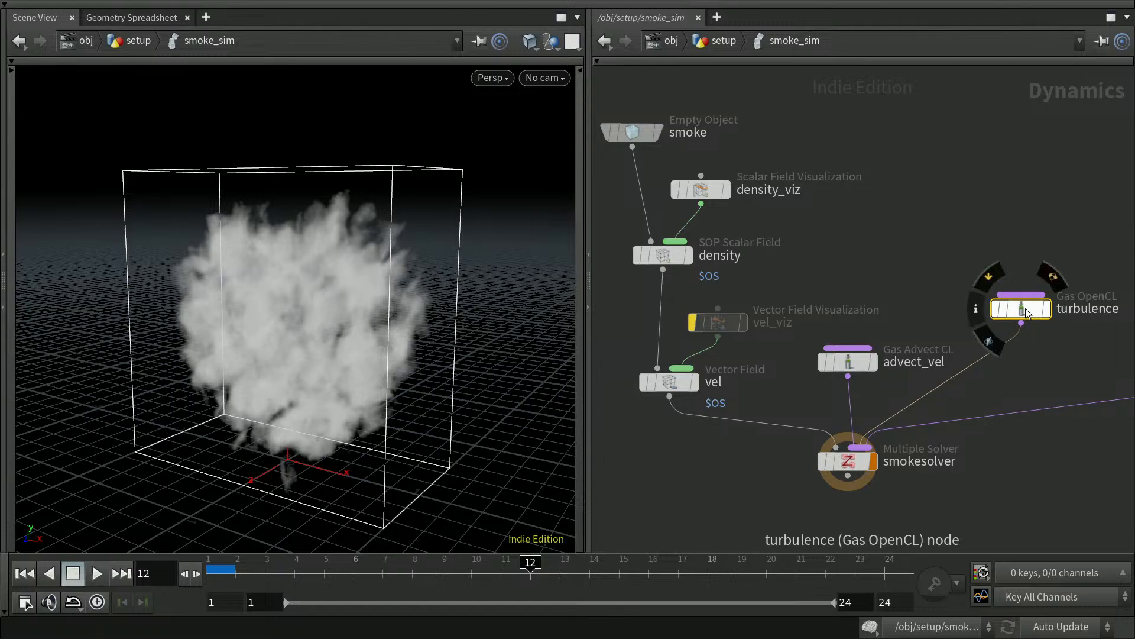
key(p)
key(p)
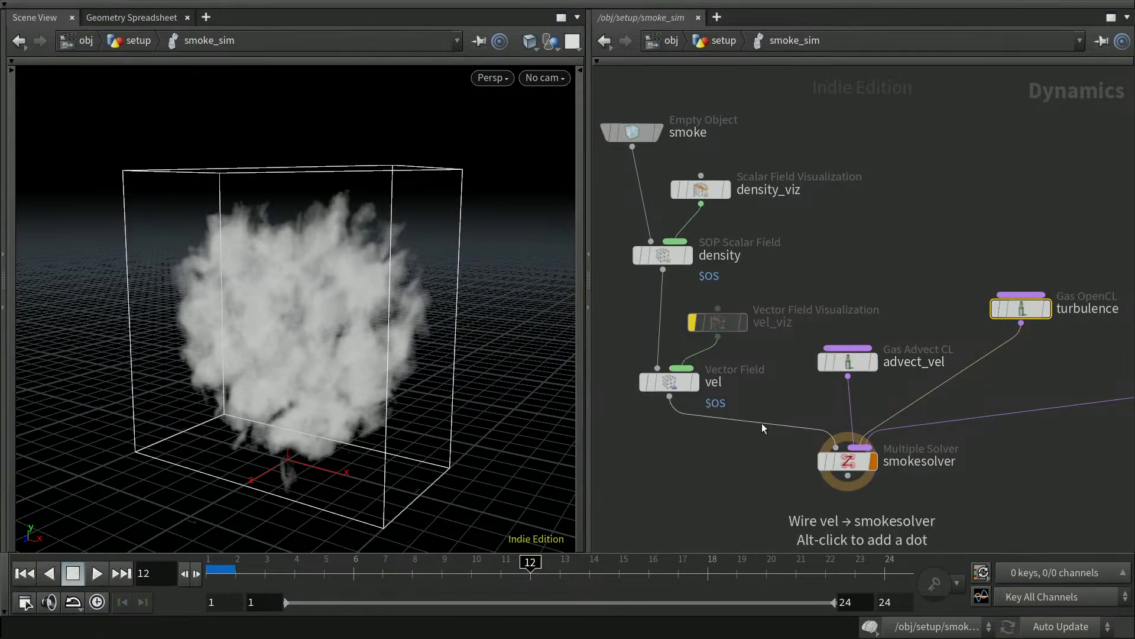
click(715, 462)
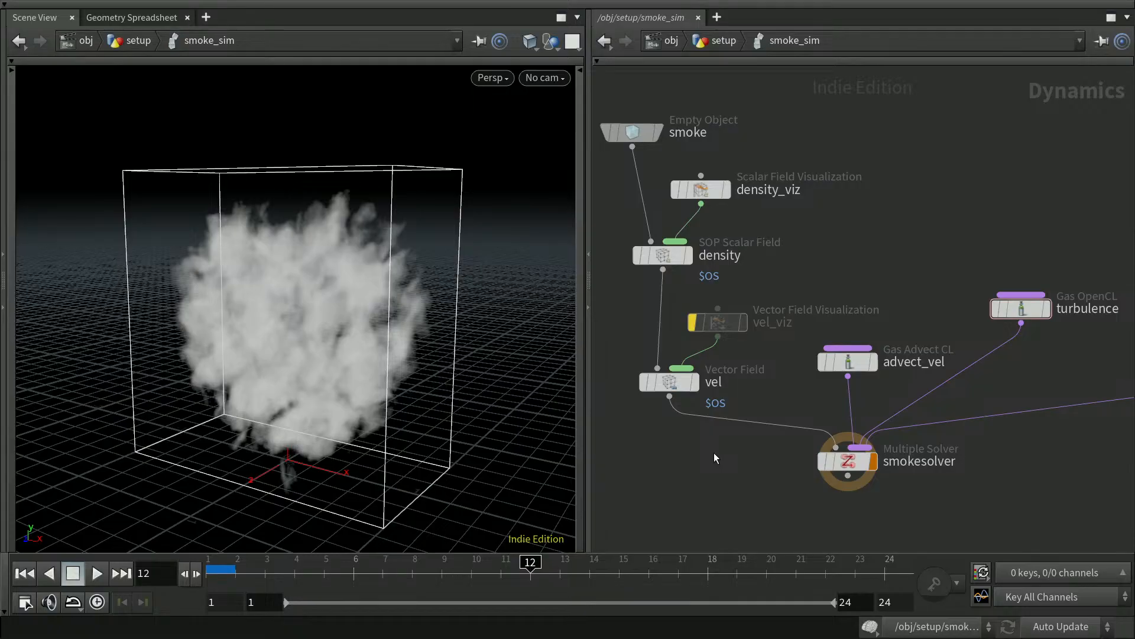
key(u)
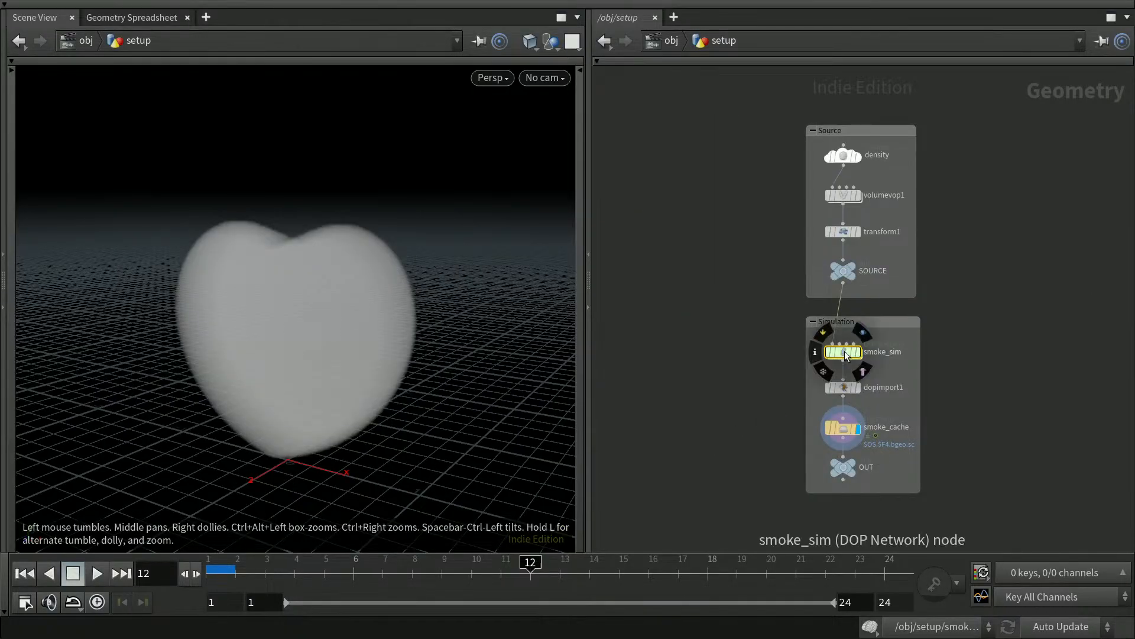
Set the smoke_sim Division Size back to 0.01.
key(p)
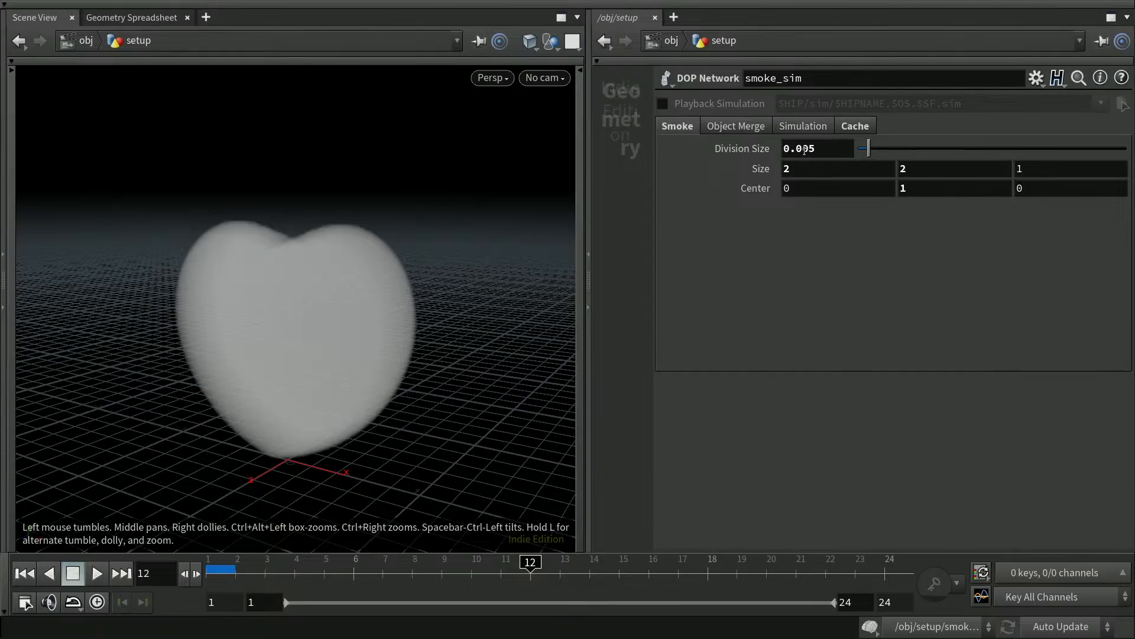
drag(802, 148, 818, 149)
text(1)
key(Return)
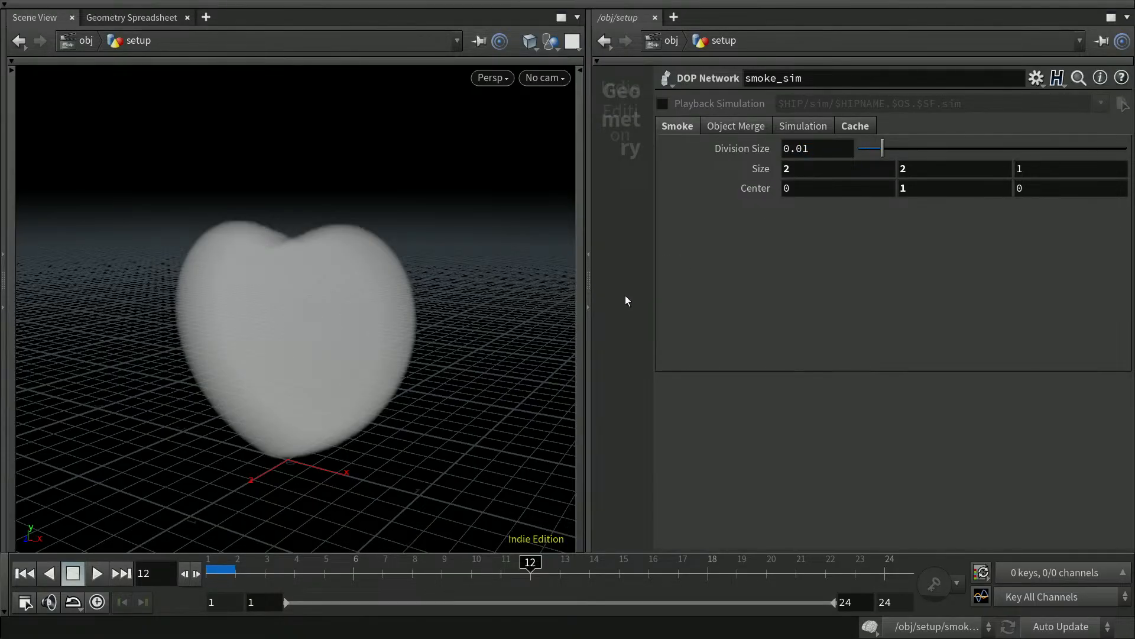
key(p)
Go inside the smoke_sim DOP network and rewind the simulation to frame 1.
mouse_move(843, 355)
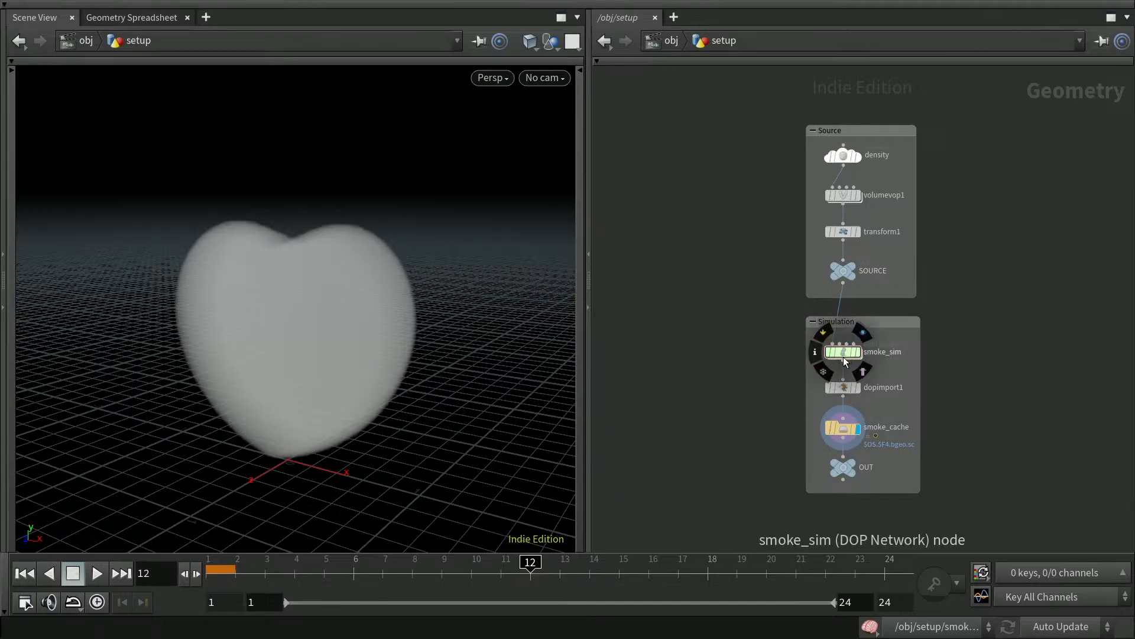
double_click(844, 351)
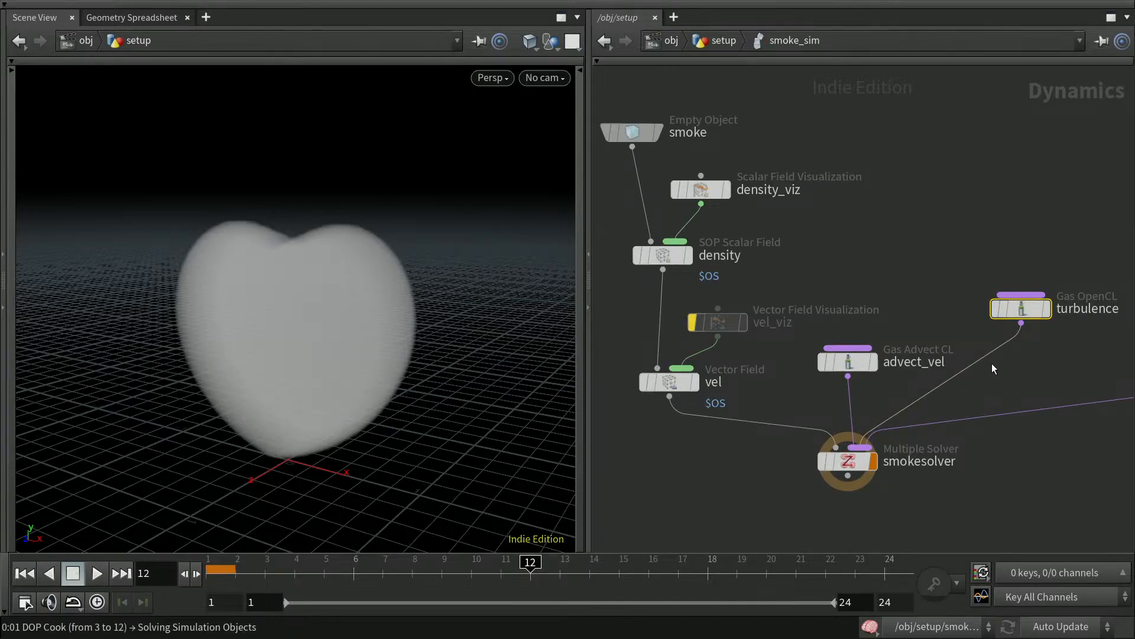
middle_drag(1087, 495, 912, 446)
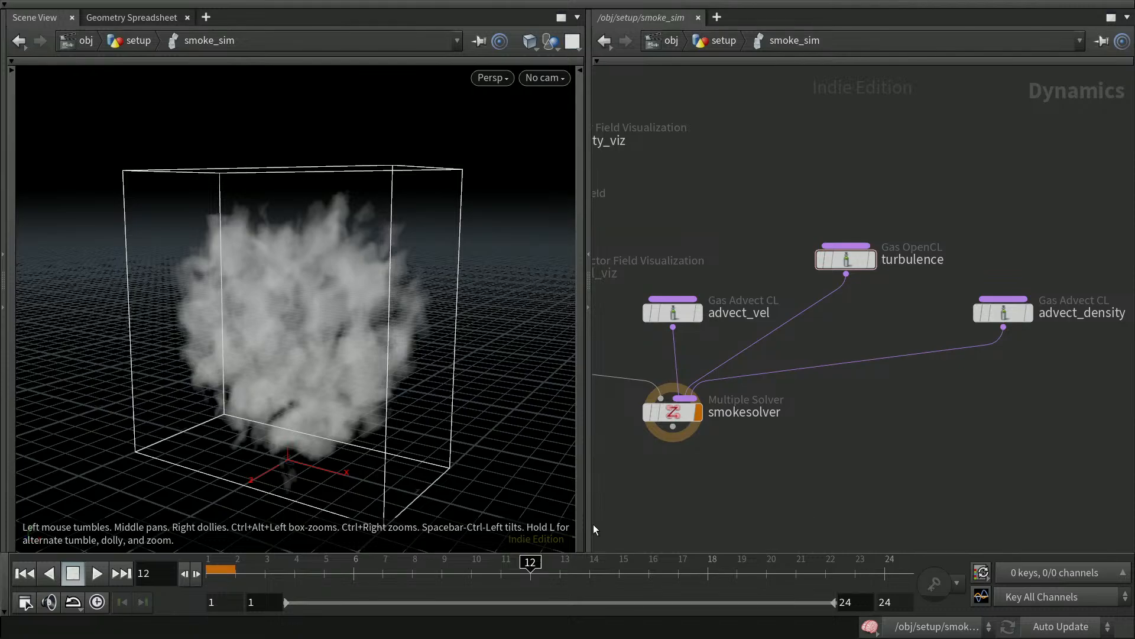
click(29, 575)
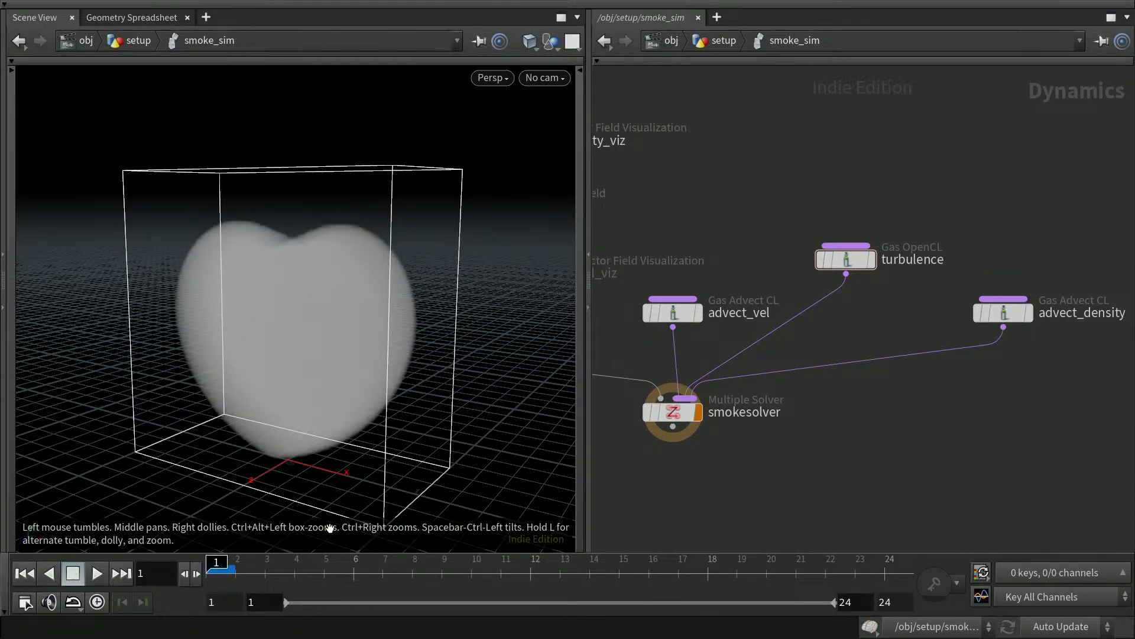
drag(1006, 315, 1051, 325)
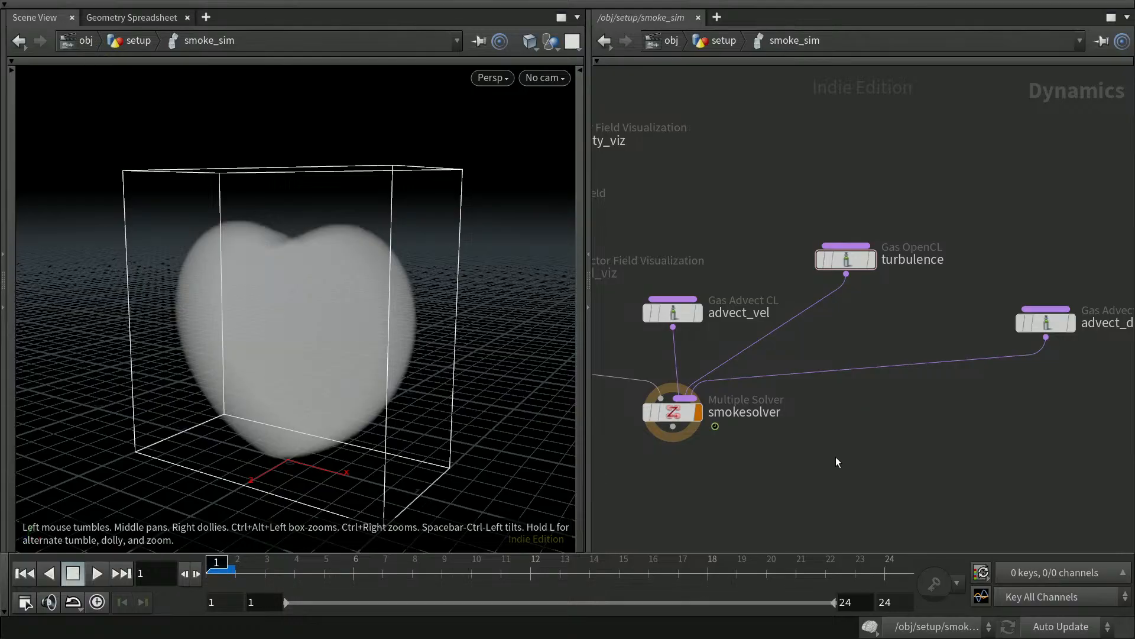
At frame 4, show the vel_viz velocity streamers, view them side-on, then hide them again.
middle_drag(836, 457, 985, 475)
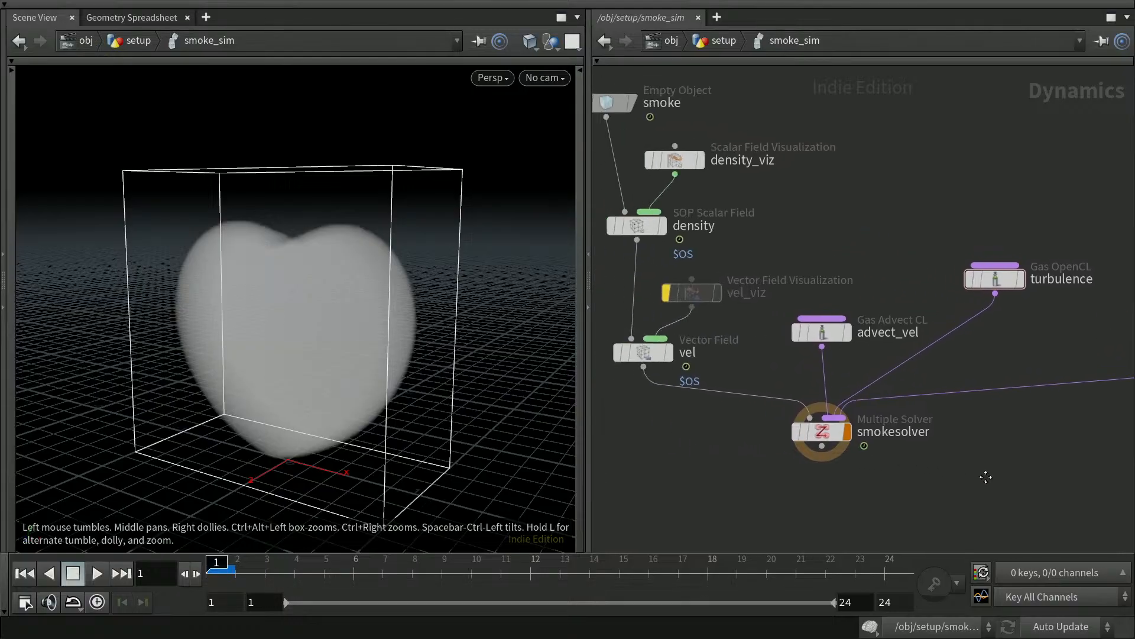
click(298, 568)
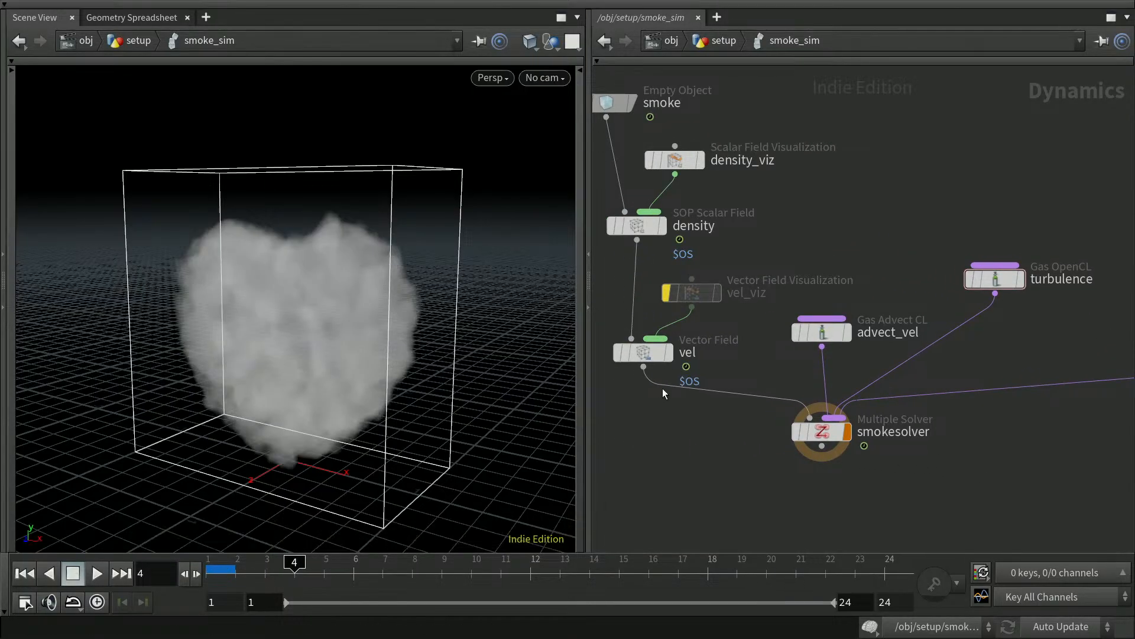
mouse_move(670, 296)
click(666, 293)
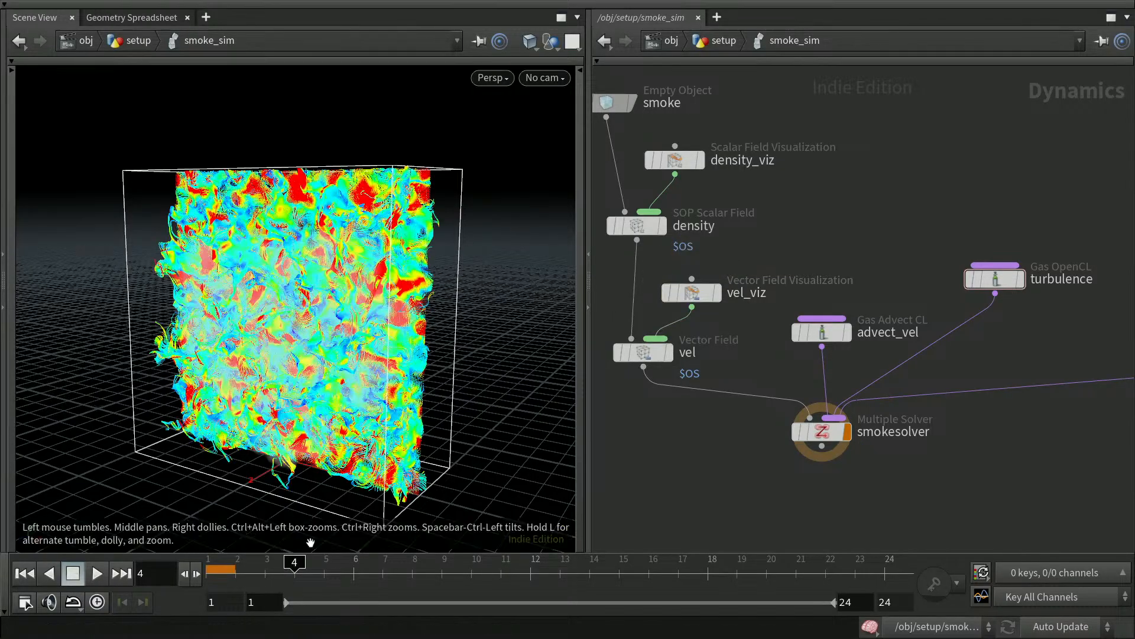
mouse_move(459, 396)
mouse_down()
mouse_move(261, 393)
mouse_move(498, 398)
mouse_move(446, 393)
mouse_move(482, 398)
mouse_move(480, 388)
mouse_move(436, 406)
mouse_move(455, 408)
mouse_move(464, 391)
mouse_up()
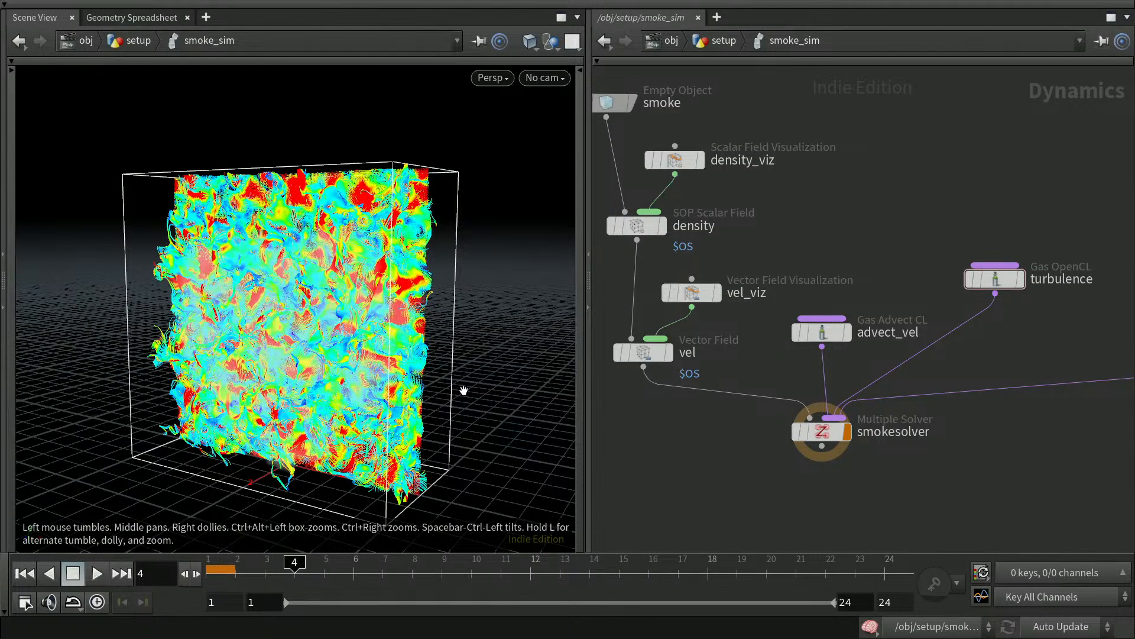
click(665, 293)
middle_drag(926, 490, 709, 490)
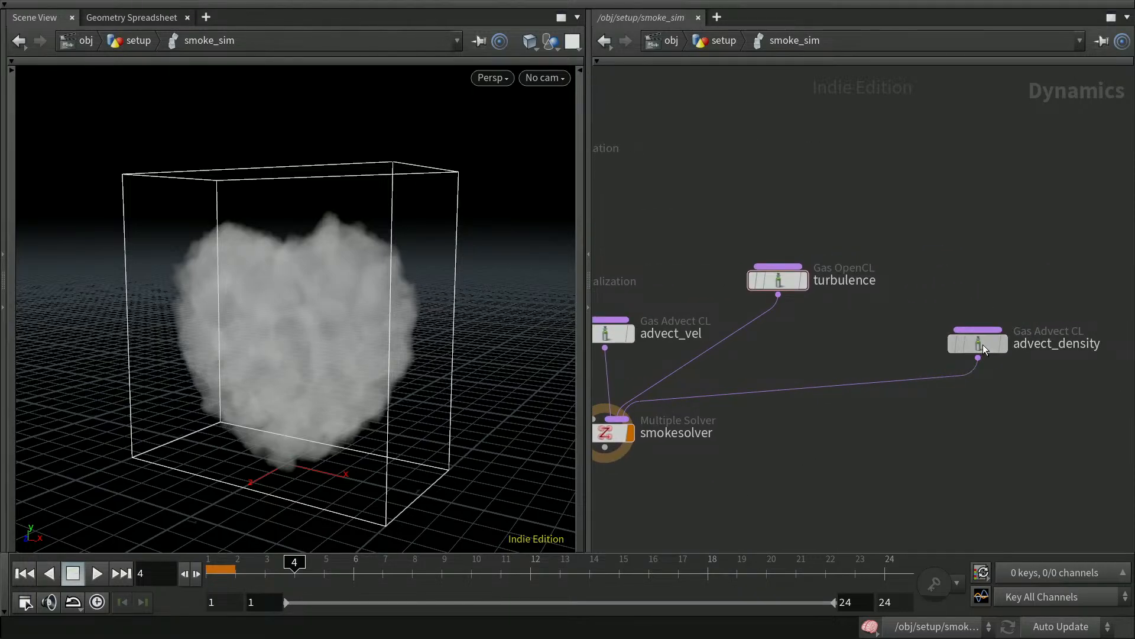
Add a Gas Project Non Divergent Multigrid node to the DOP network.
drag(983, 344, 1032, 359)
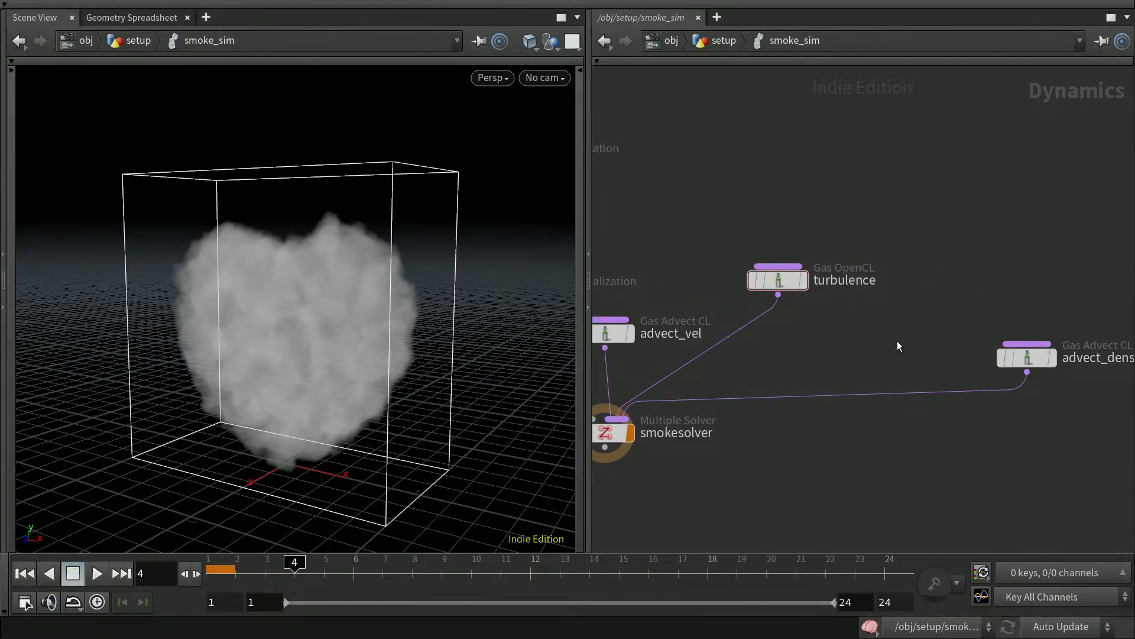
key(Tab)
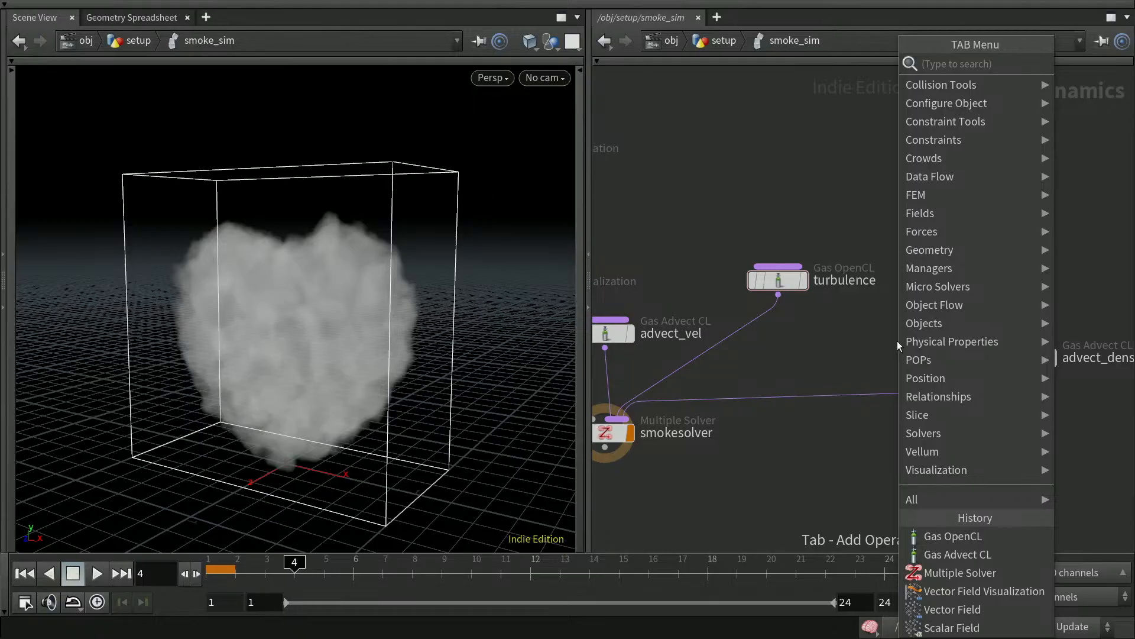
text(pro)
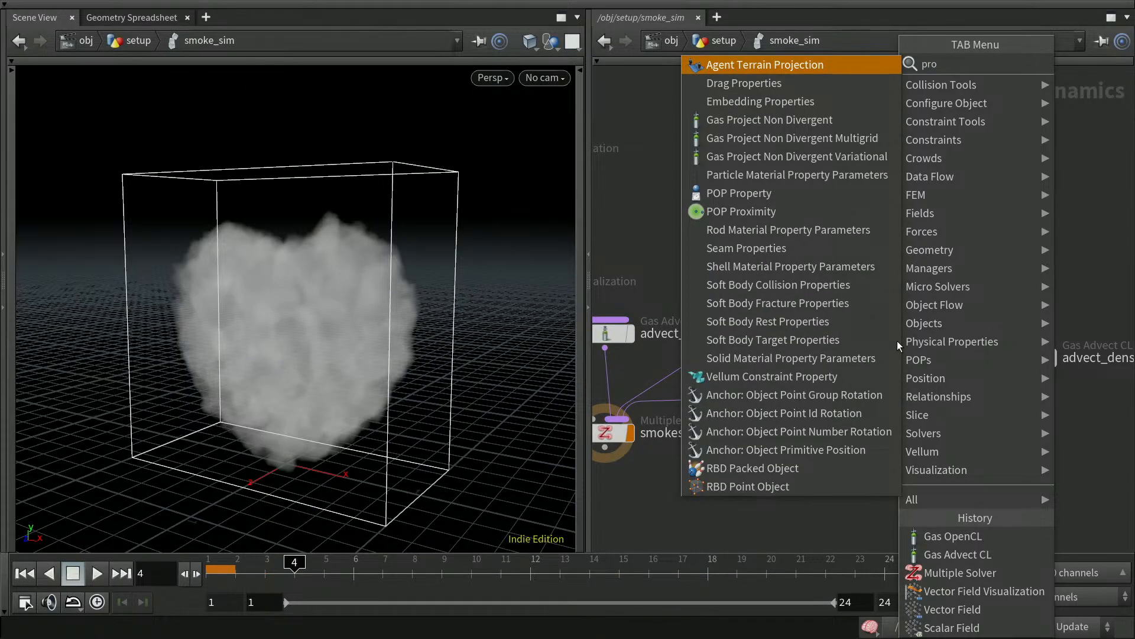
text(e)
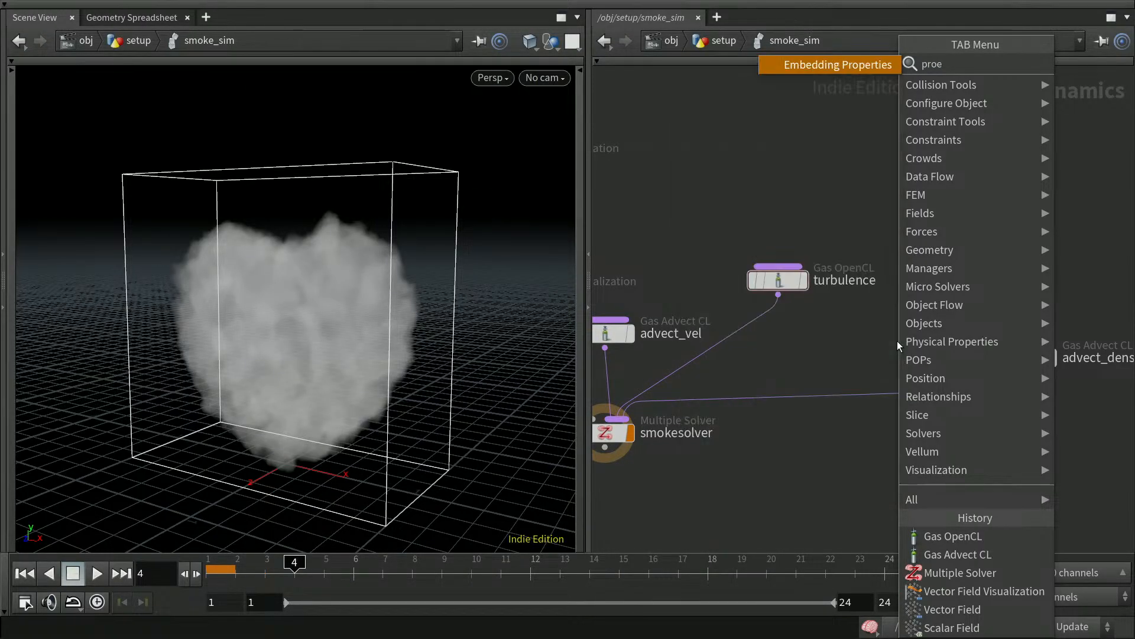
key(BackSpace)
key(BackSpace)
key(BackSpace)
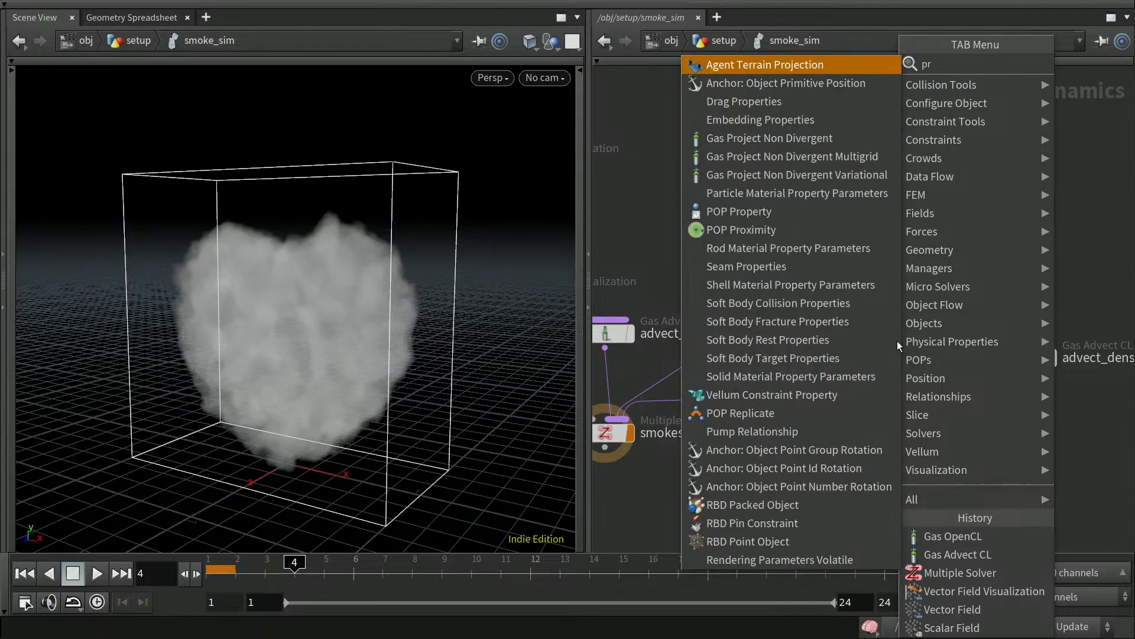
text(ject)
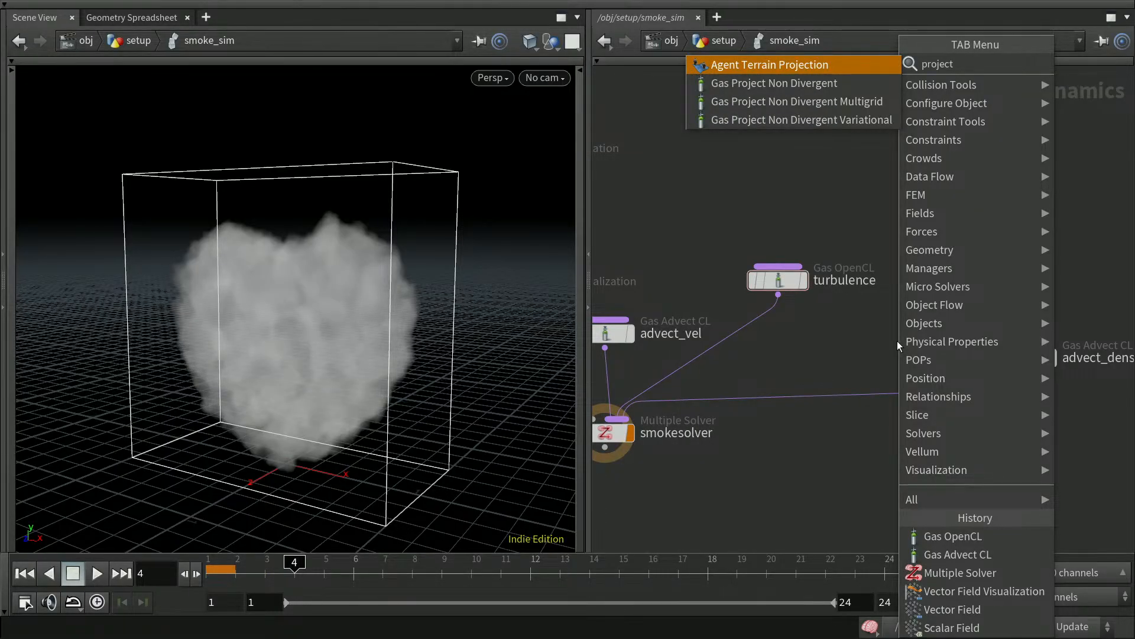
key(Down)
key(Down)
key(Return)
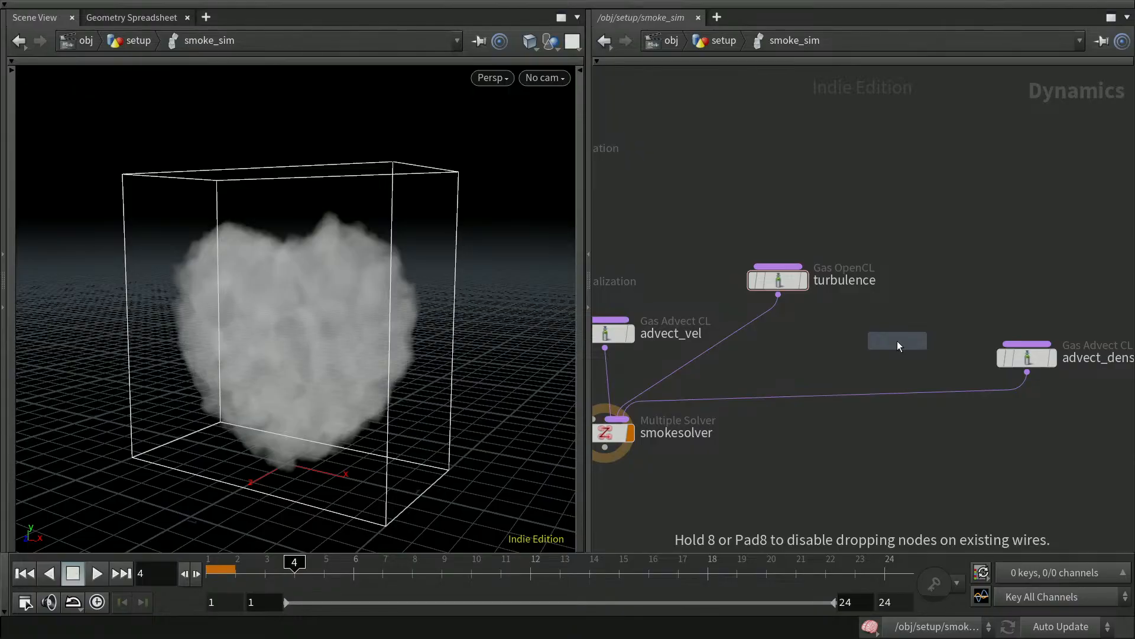
click(900, 328)
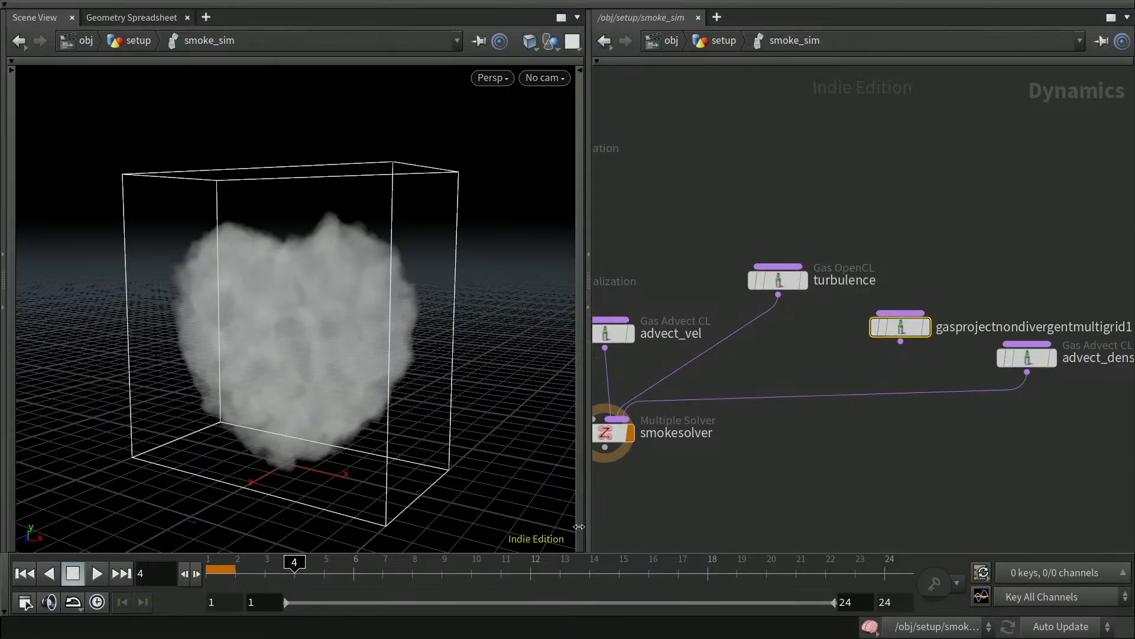
Wire the projection node into smokesolver and reconnect advect_density after it.
click(25, 573)
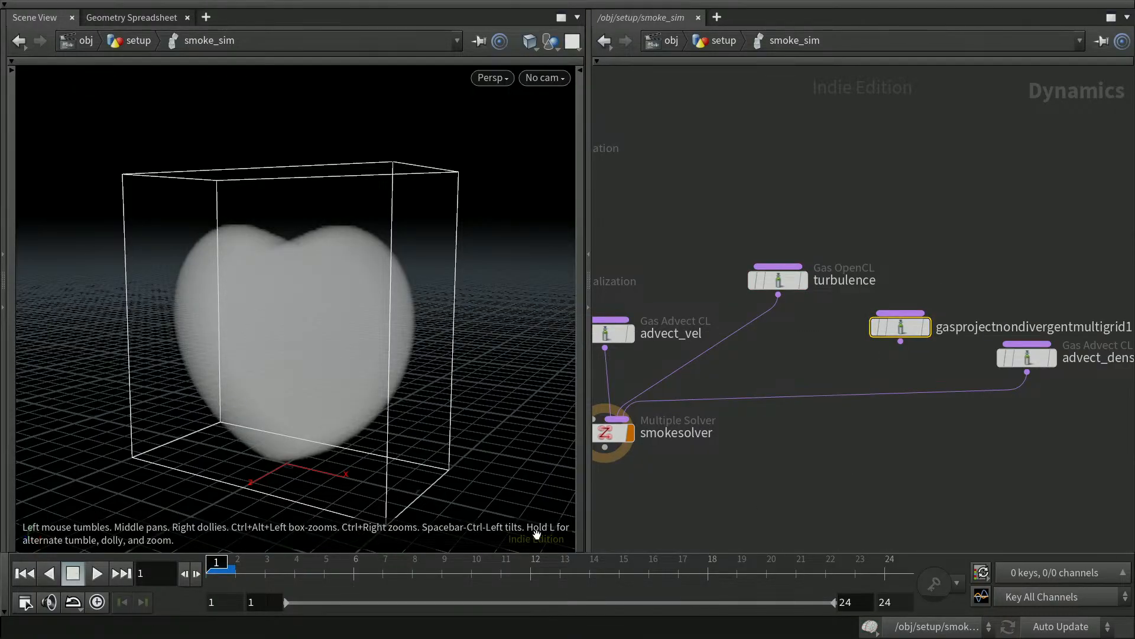
mouse_move(785, 507)
middle_down()
mouse_move(800, 509)
mouse_move(793, 489)
middle_up()
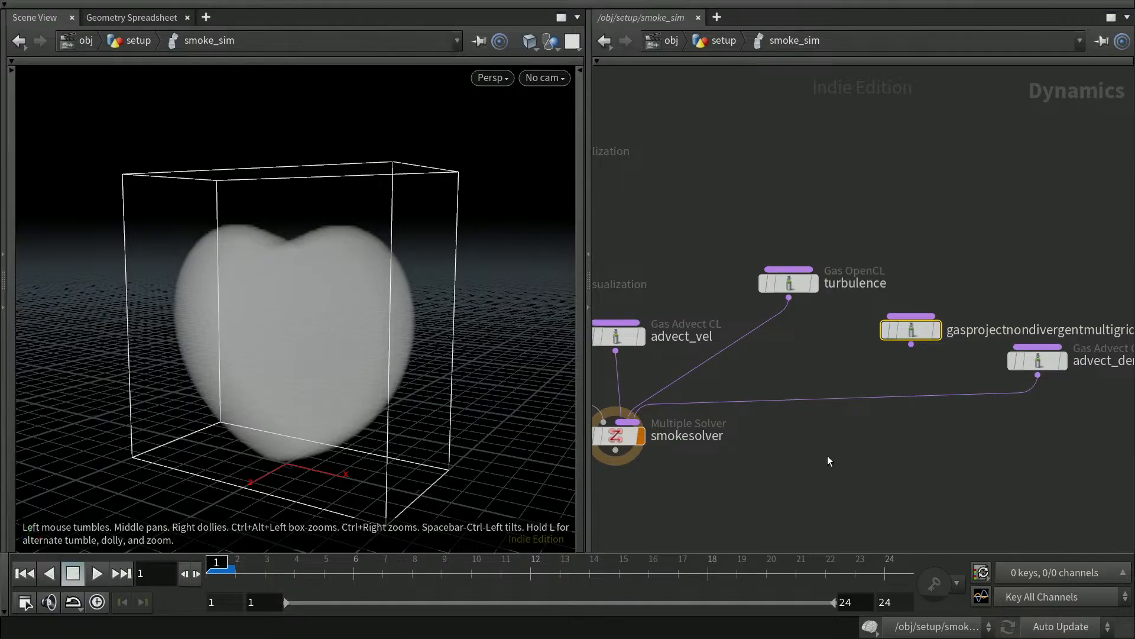
drag(914, 347, 650, 419)
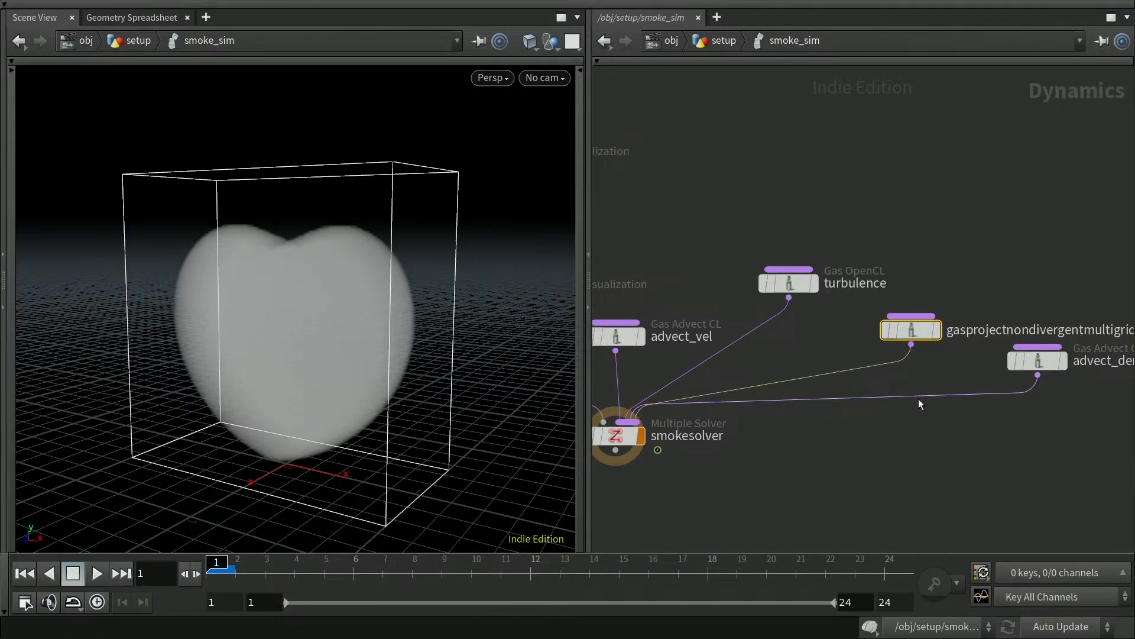
key(y)
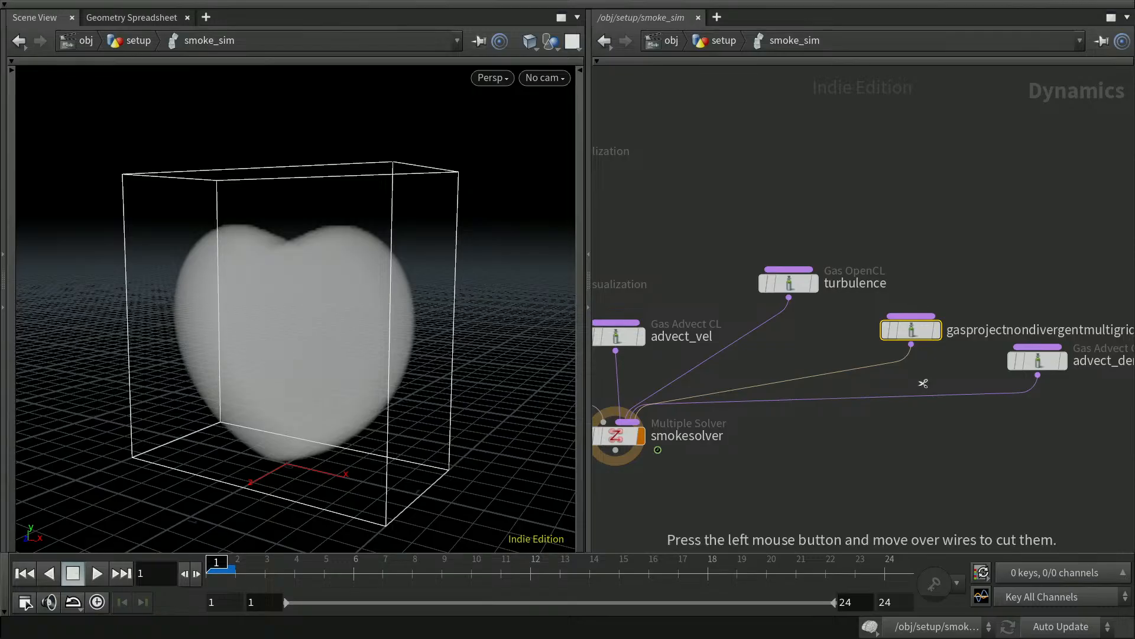
mouse_move(920, 385)
mouse_down()
mouse_move(925, 410)
mouse_move(977, 449)
mouse_up()
middle_drag(977, 449, 983, 423)
drag(1044, 351, 636, 394)
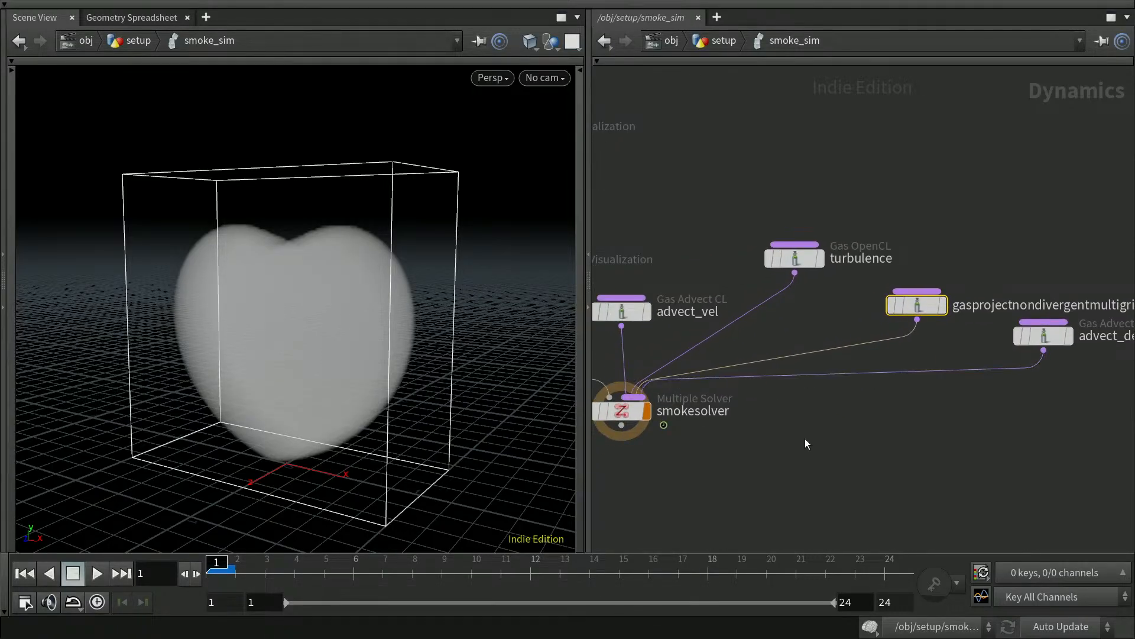
Check smokesolver's input order, keeping the projection ahead of advect_density.
click(635, 417)
key(p)
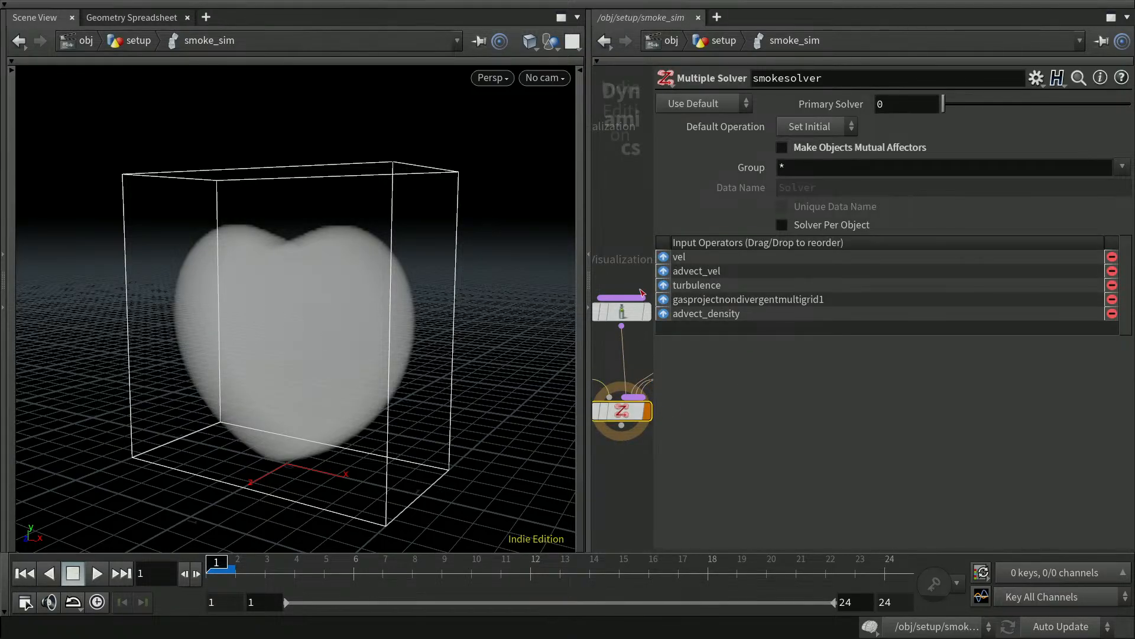
click(664, 314)
click(664, 314)
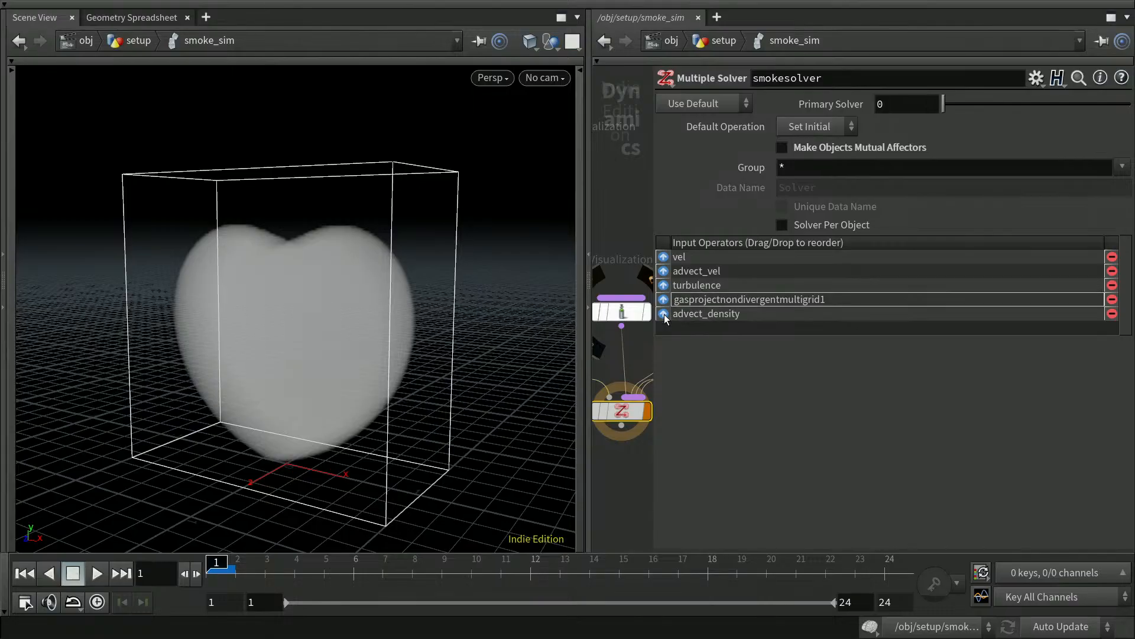
key(p)
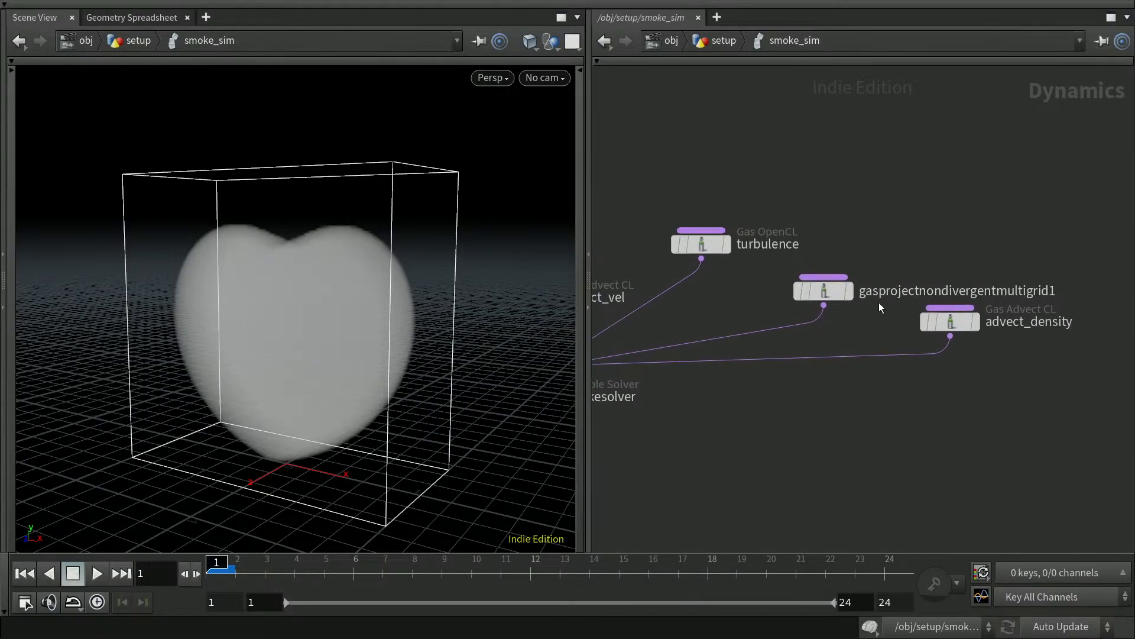
Rename the projection node to pnd.
double_click(891, 290)
drag(1058, 291, 856, 288)
text(p)
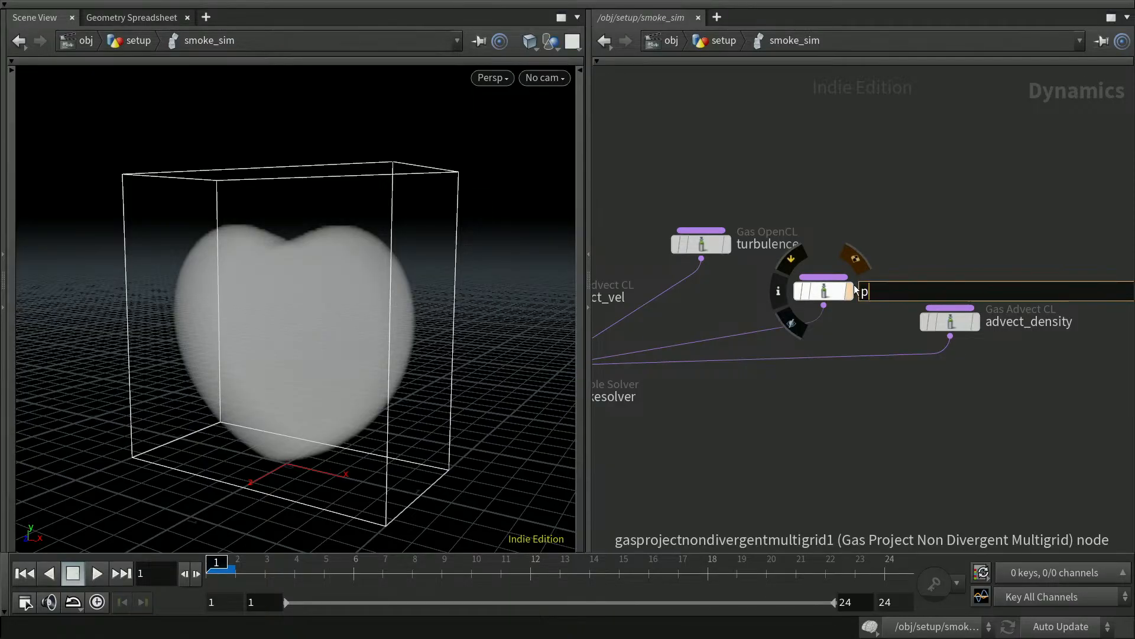
text(nd)
key(Return)
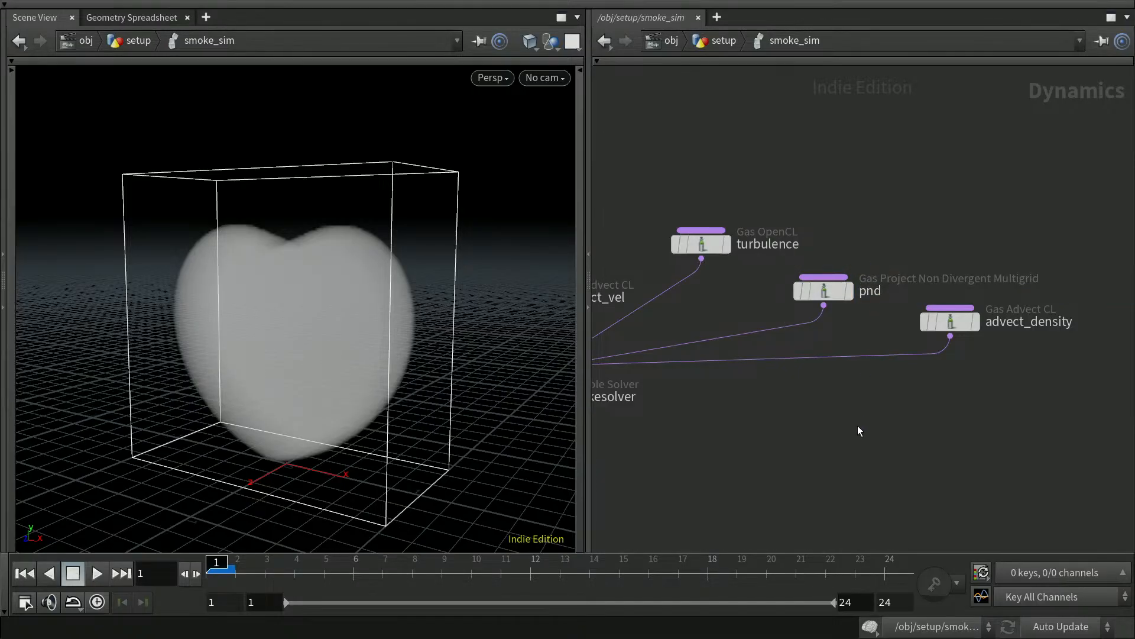
Save the scene and show pnd's parameters beside the simulation data spreadsheet.
middle_drag(802, 425, 897, 408)
key(ctrl+s)
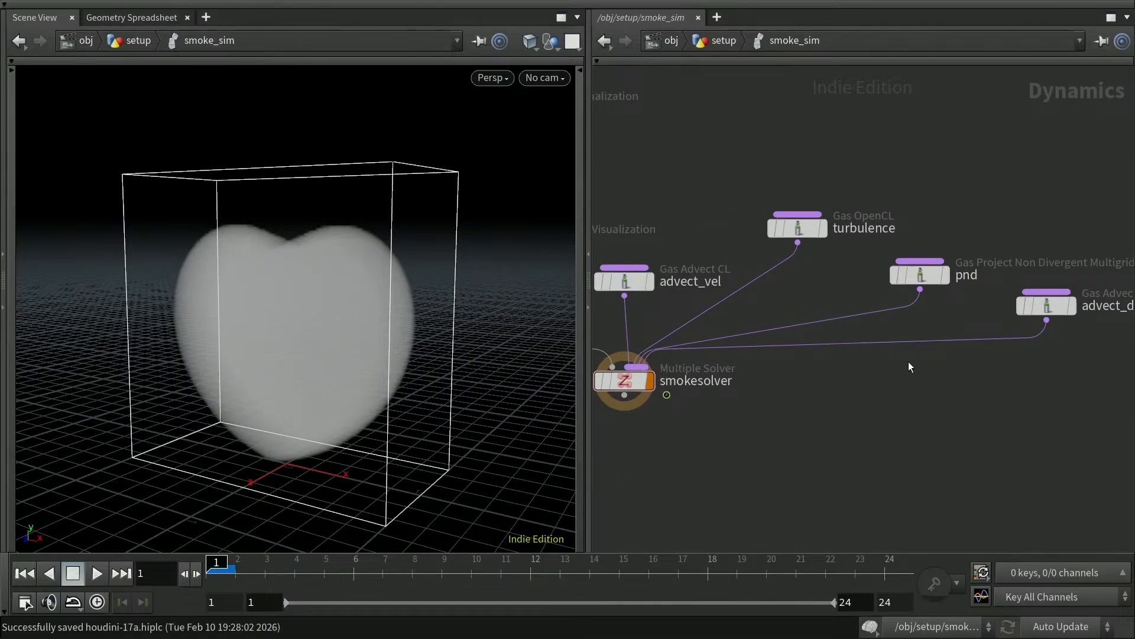
click(928, 278)
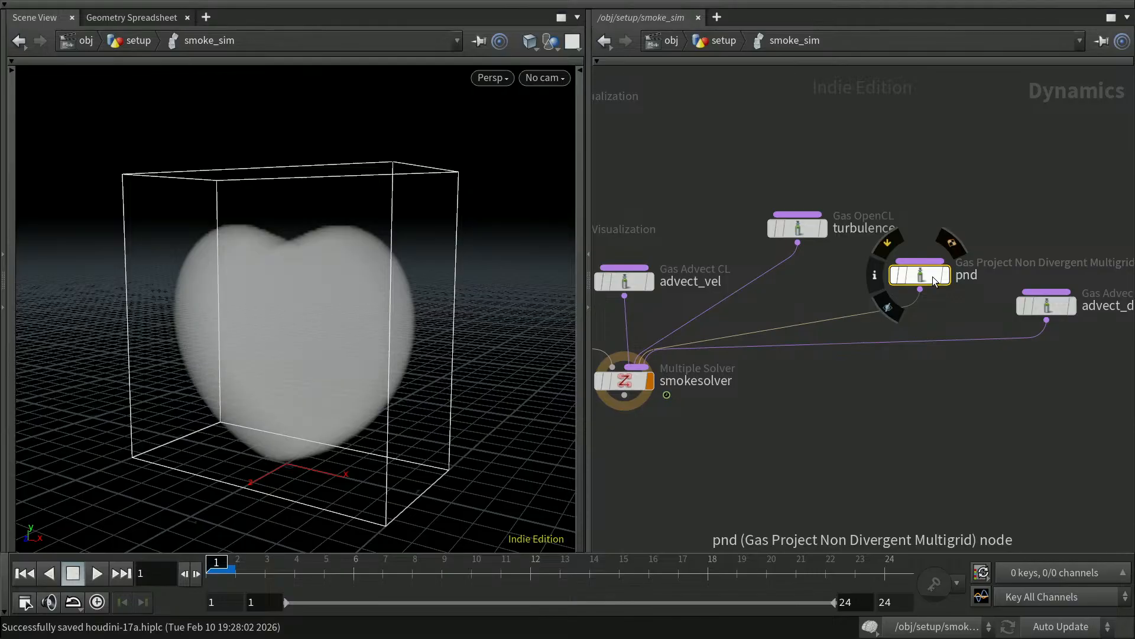
key(p)
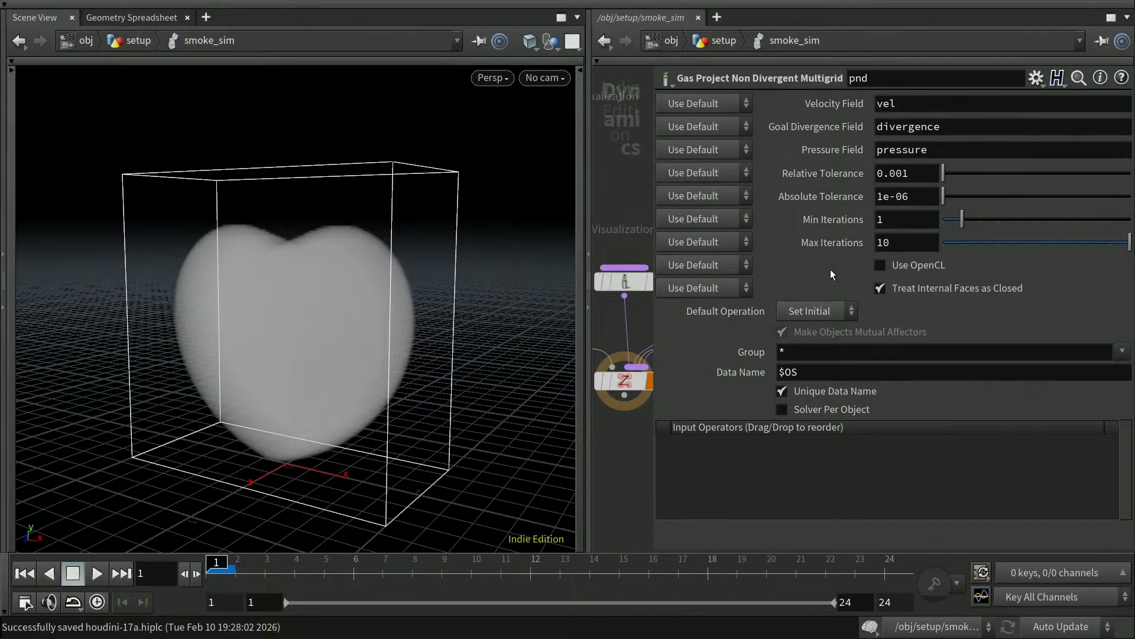
click(150, 23)
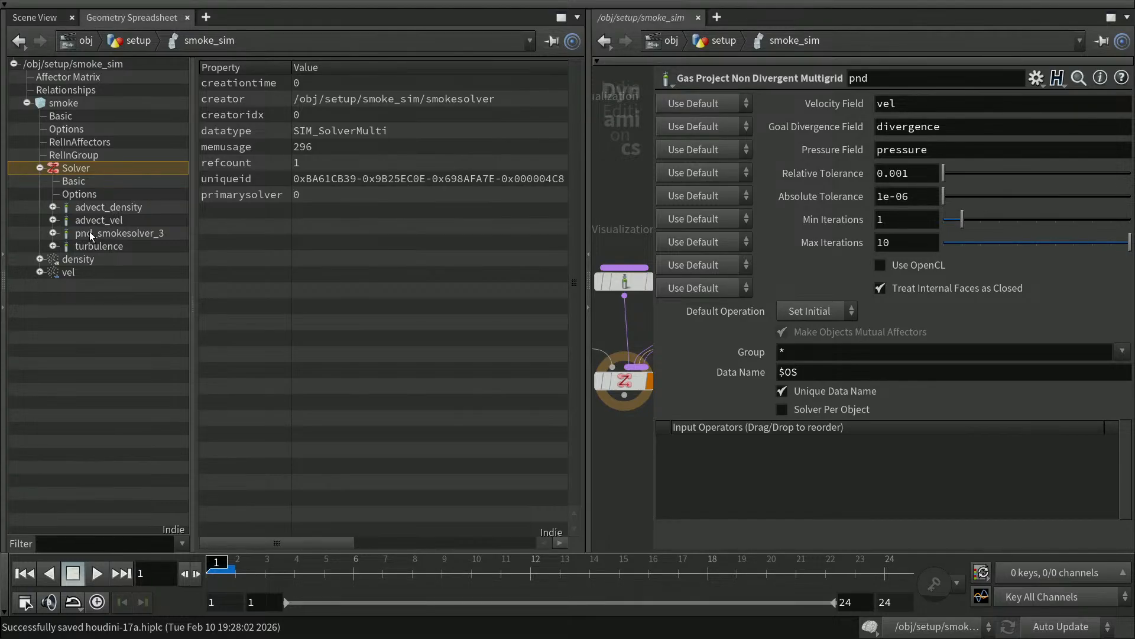
On pnd, uncheck Unique Data Name, clear Goal Divergence and Pressure Field, and enable Use OpenCL.
click(782, 392)
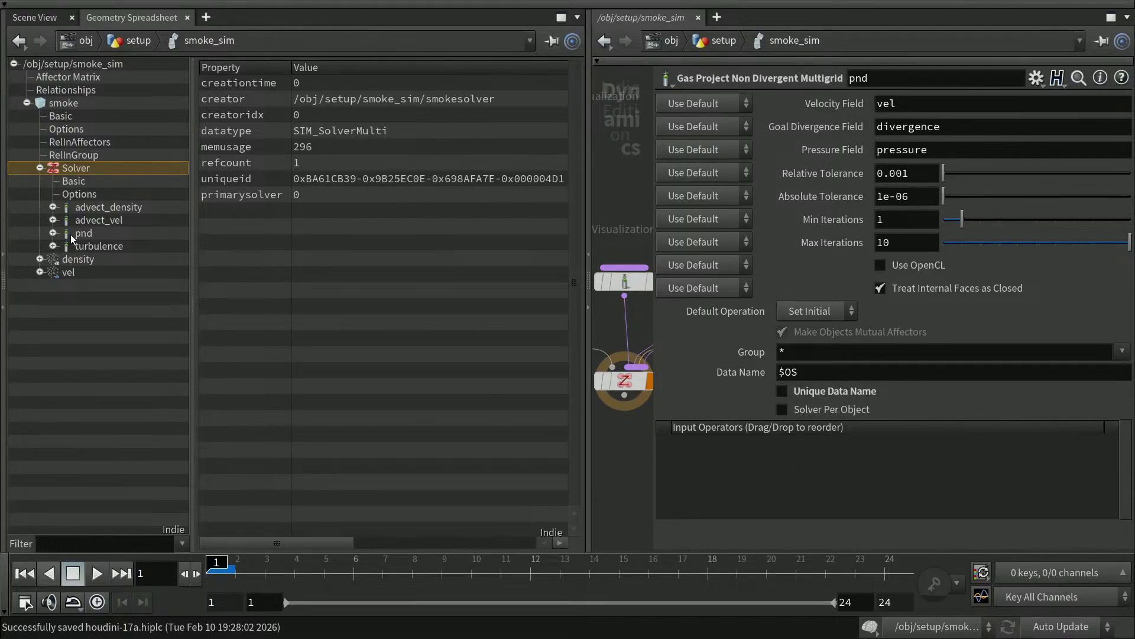
click(53, 233)
click(53, 233)
drag(952, 126, 868, 126)
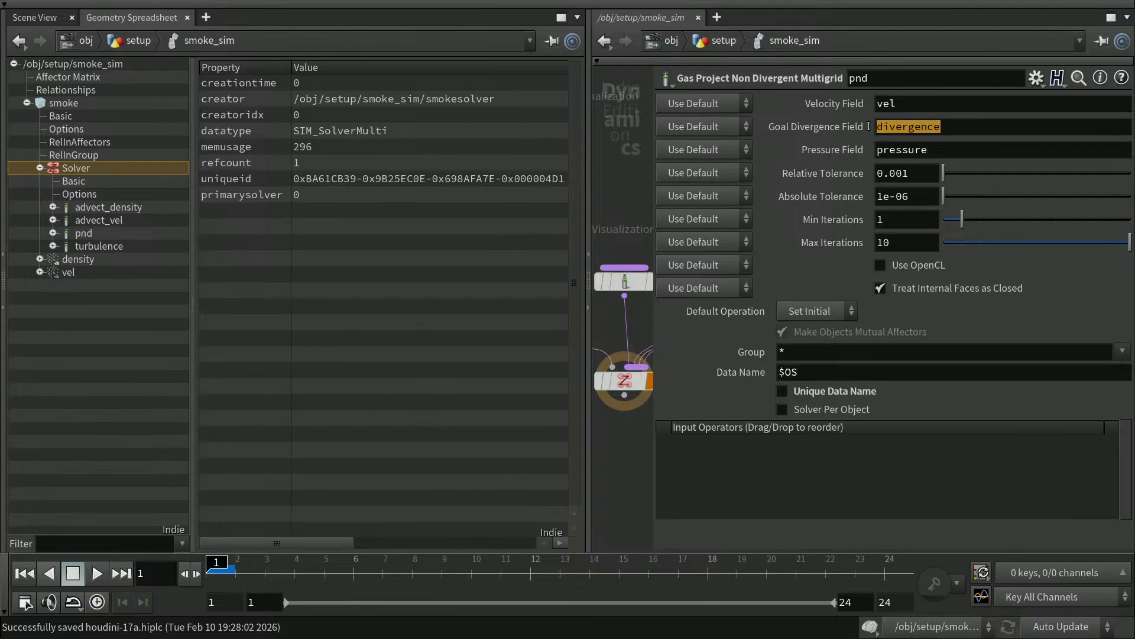
key(BackSpace)
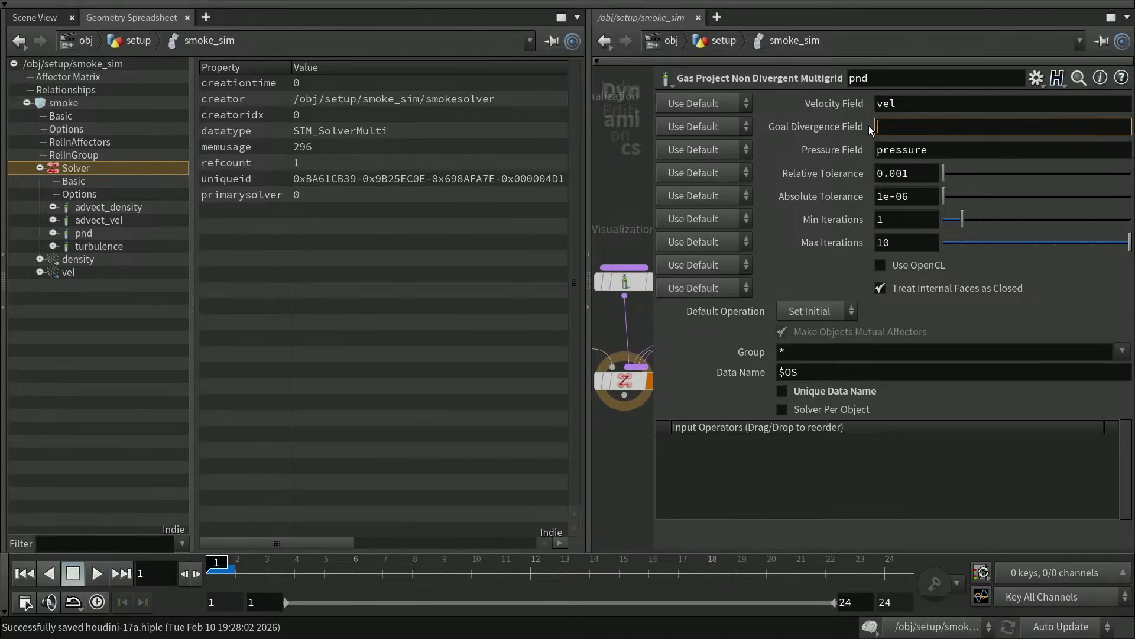
drag(942, 149, 868, 149)
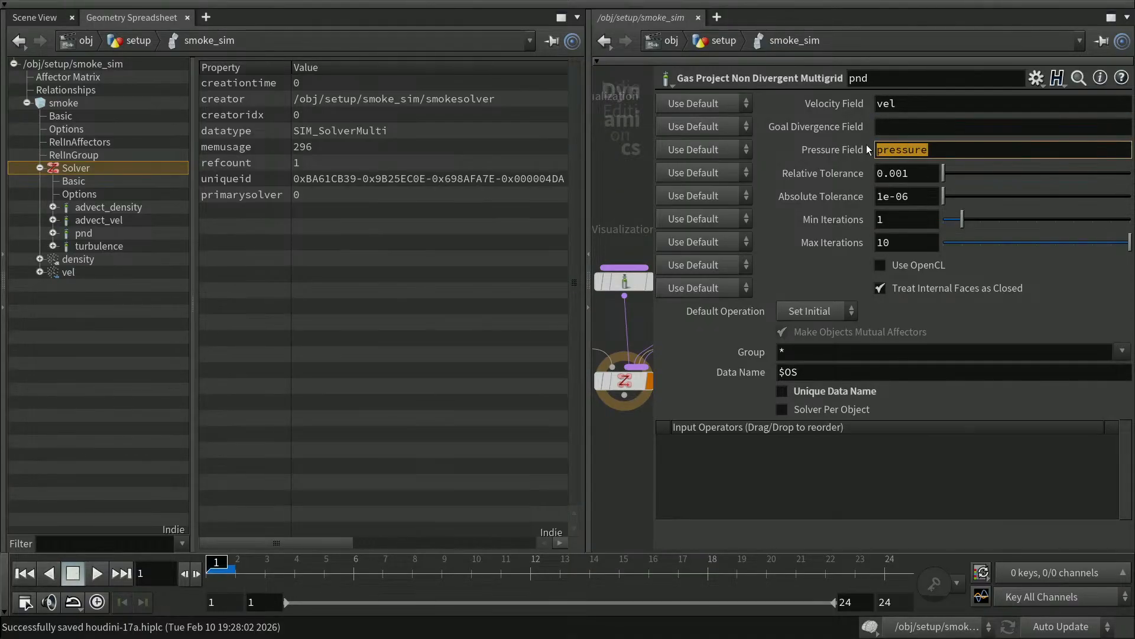
key(BackSpace)
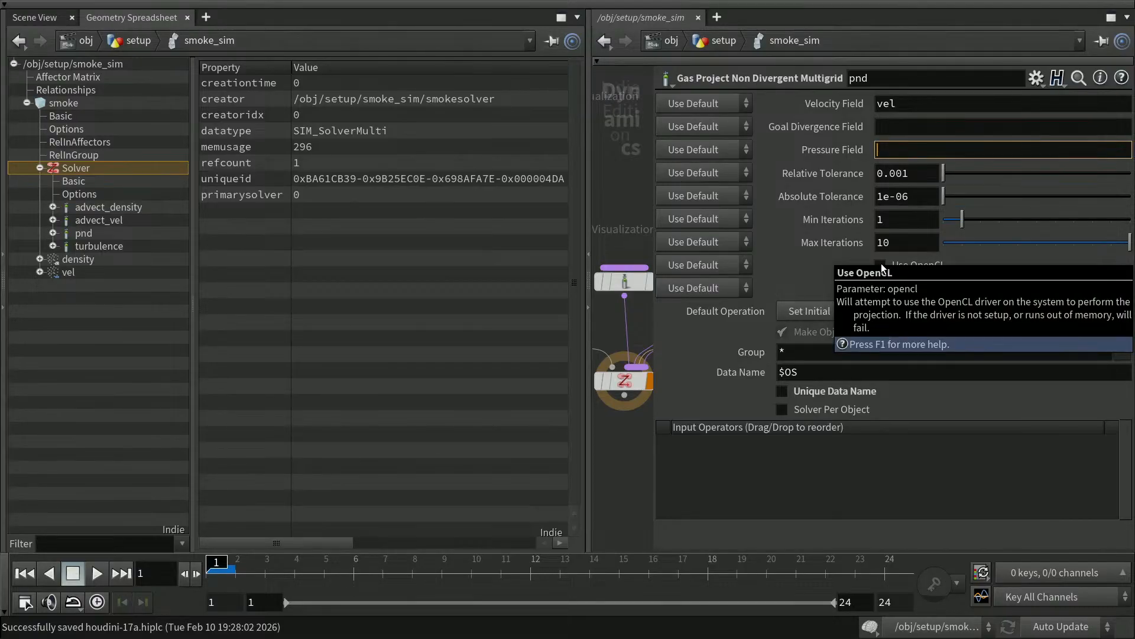
click(881, 266)
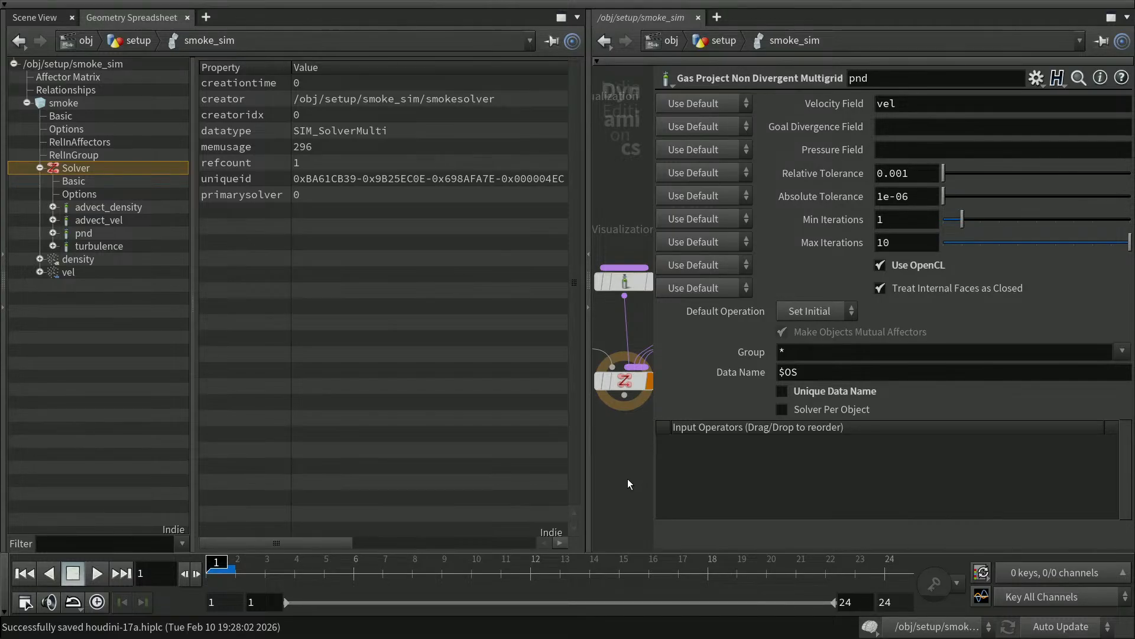
key(p)
middle_drag(767, 472, 915, 471)
Move advect_vel up, pull turbulence, pnd and advect_density toward smokesolver, and return to Scene View.
scroll(915, 471, down, 3)
drag(826, 340, 853, 258)
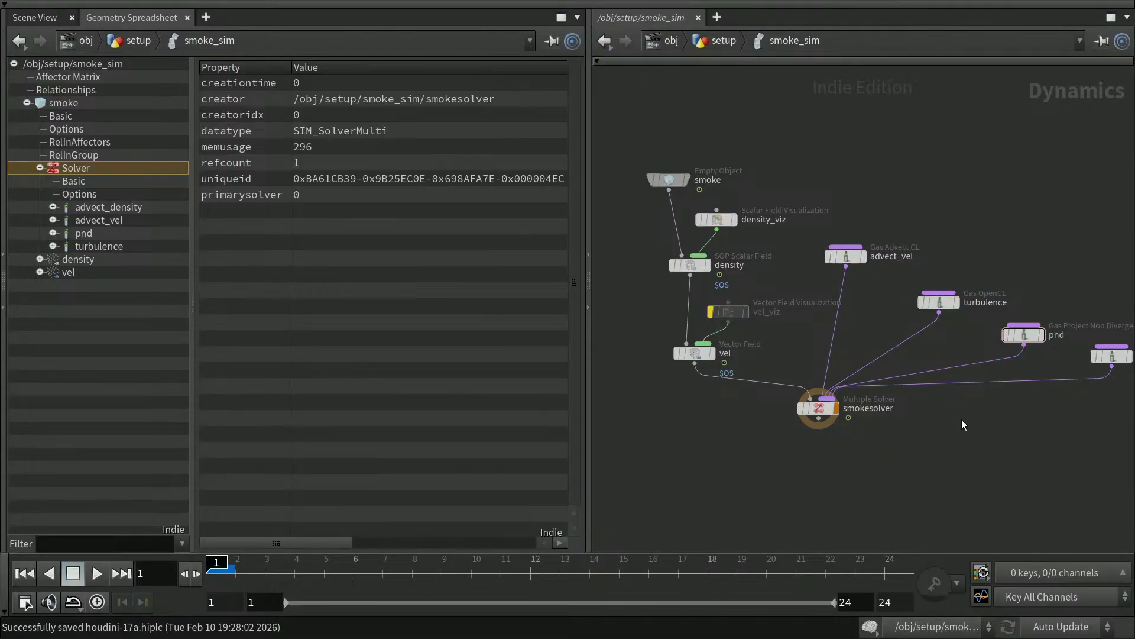
middle_drag(963, 421, 919, 417)
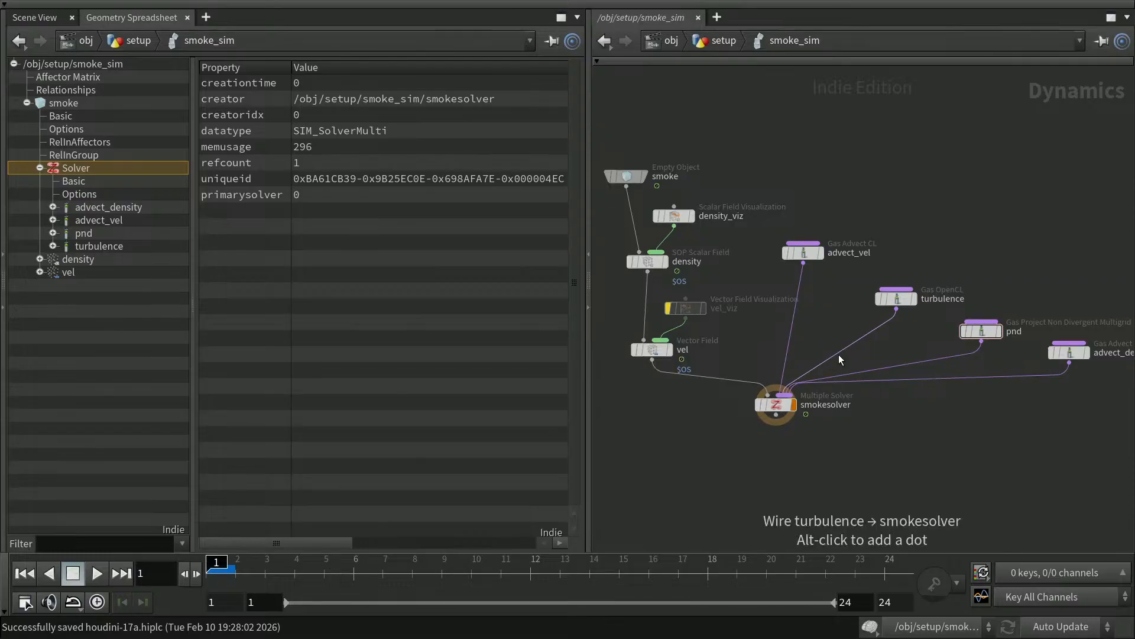
mouse_move(815, 256)
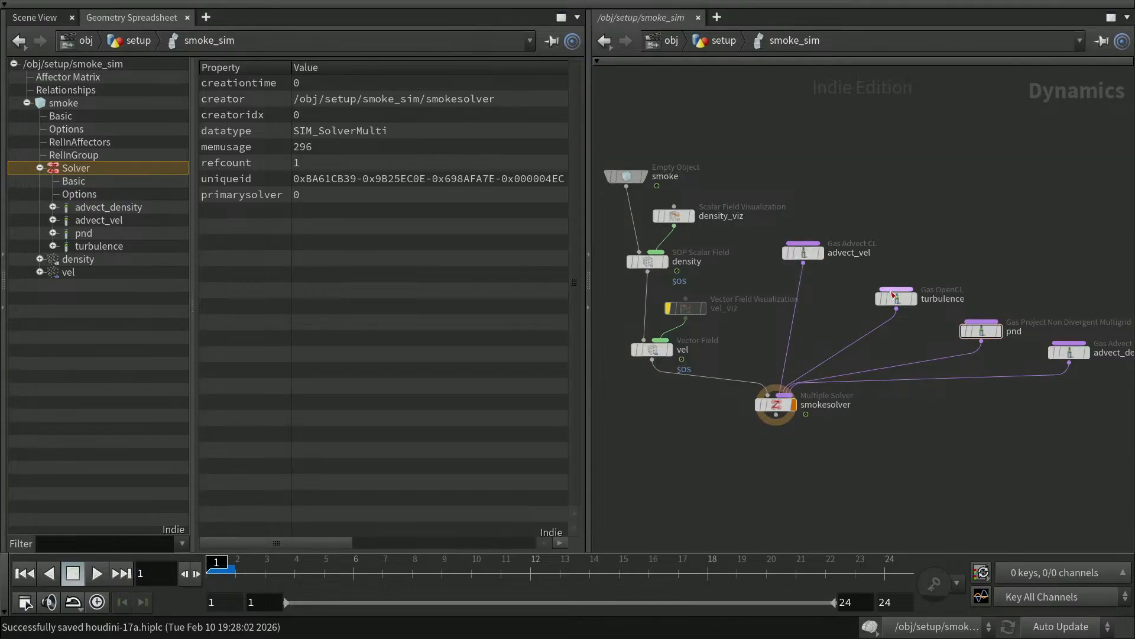
drag(900, 300, 845, 296)
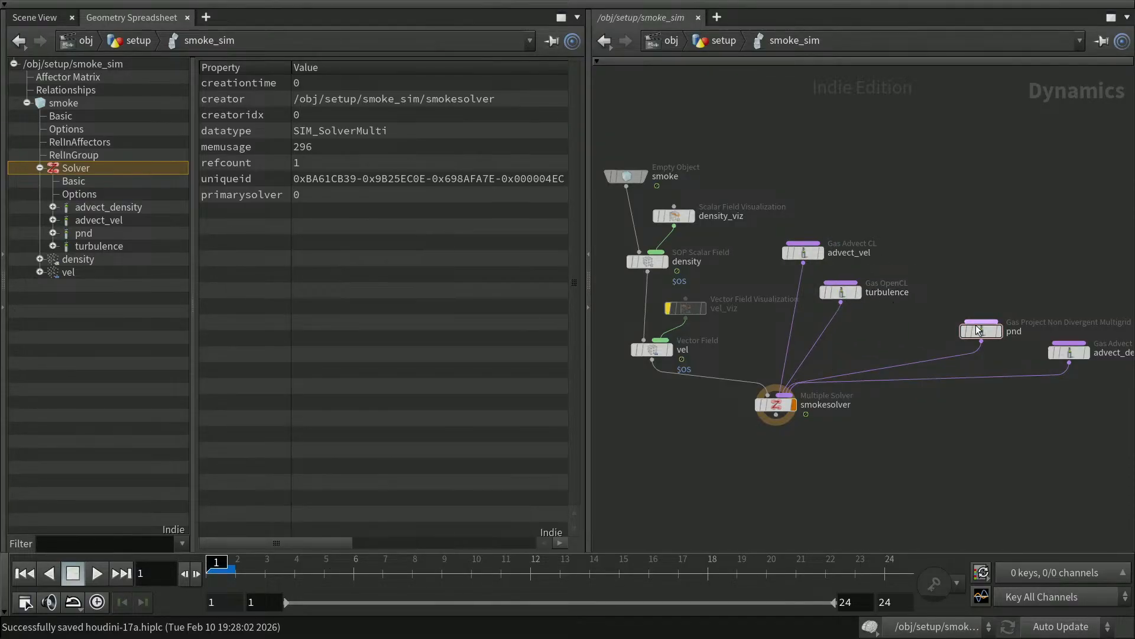
drag(988, 335, 886, 332)
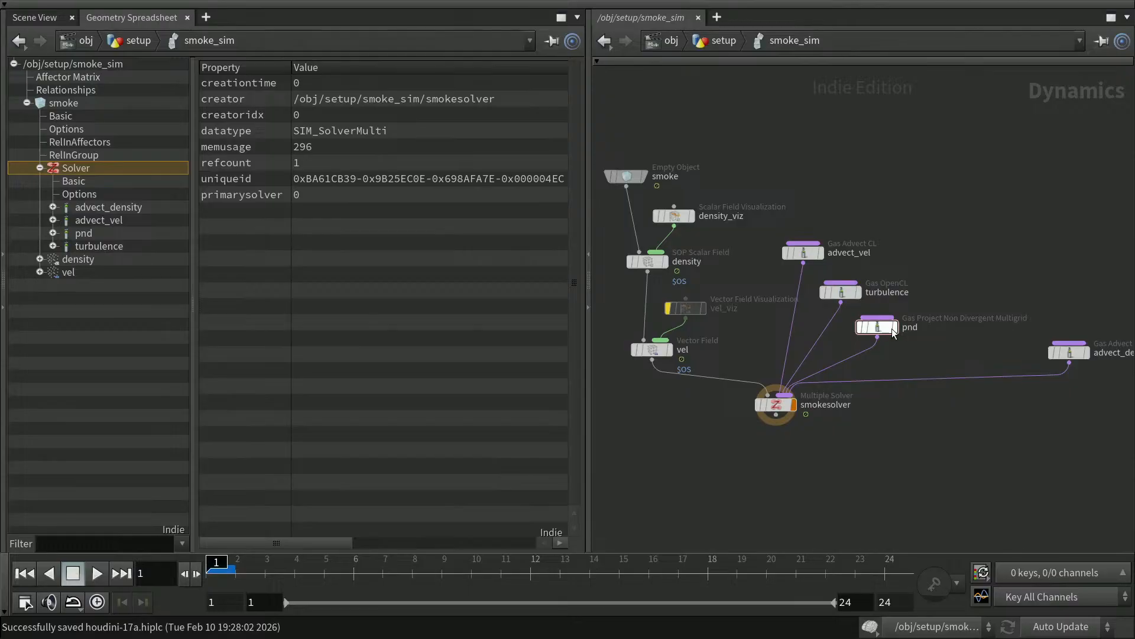
drag(1073, 353, 937, 359)
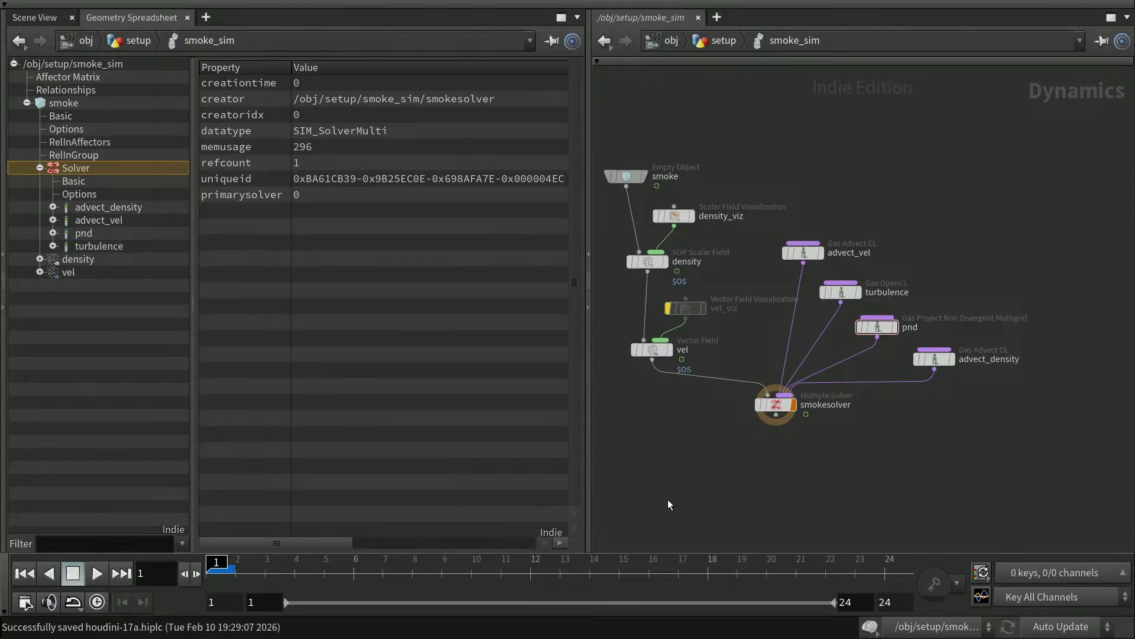
click(51, 17)
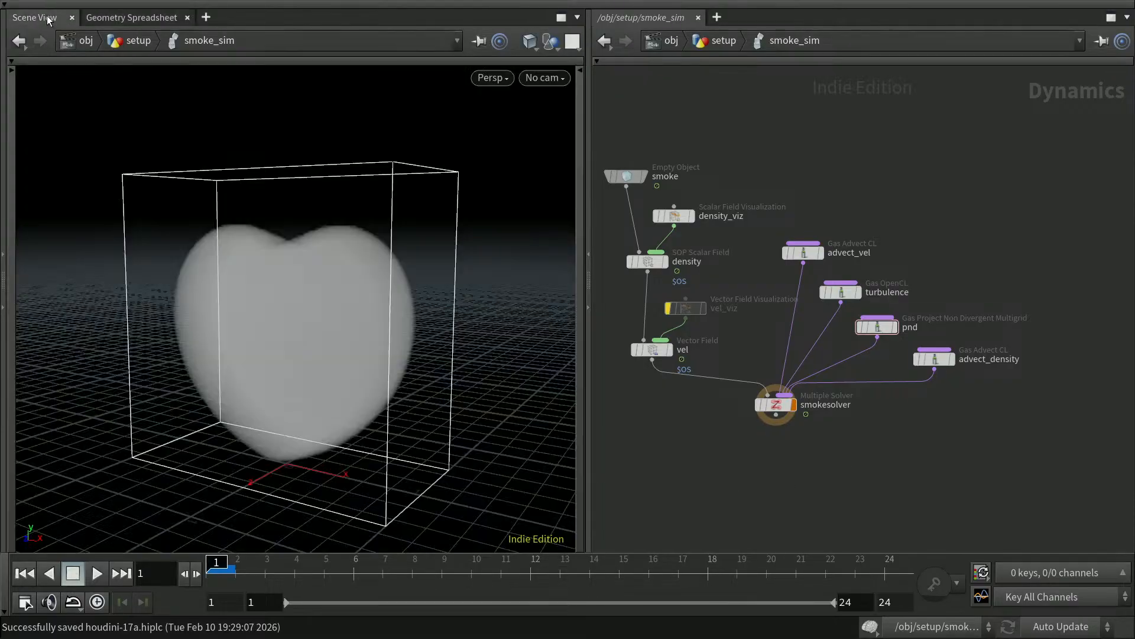
Play the simulation to about frame 14 and save the .hiplc file.
click(98, 575)
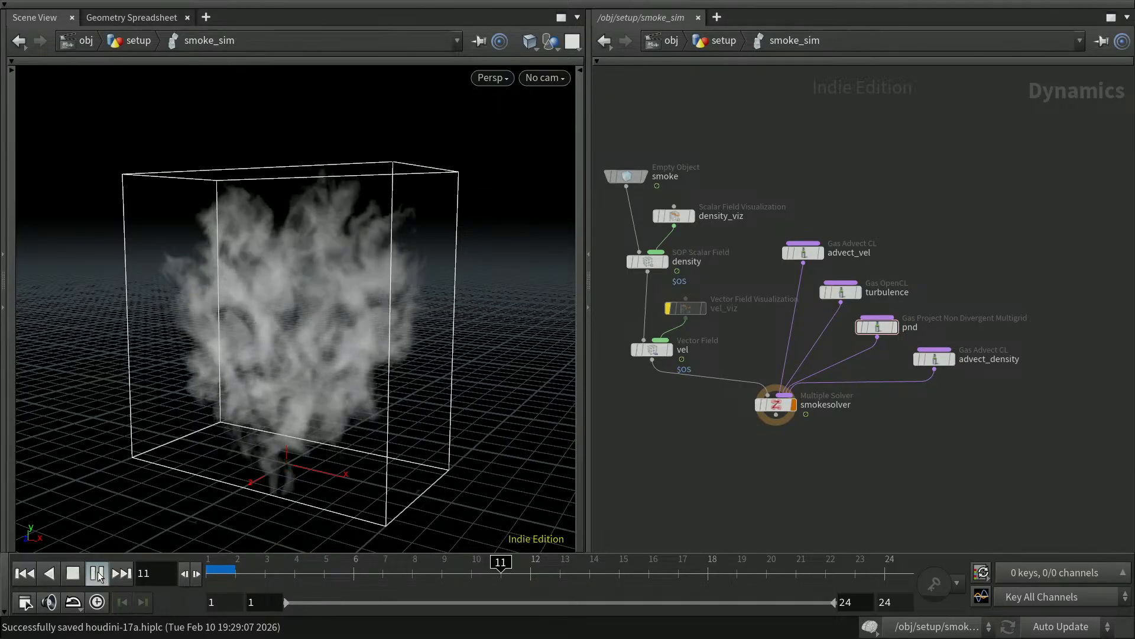
click(98, 577)
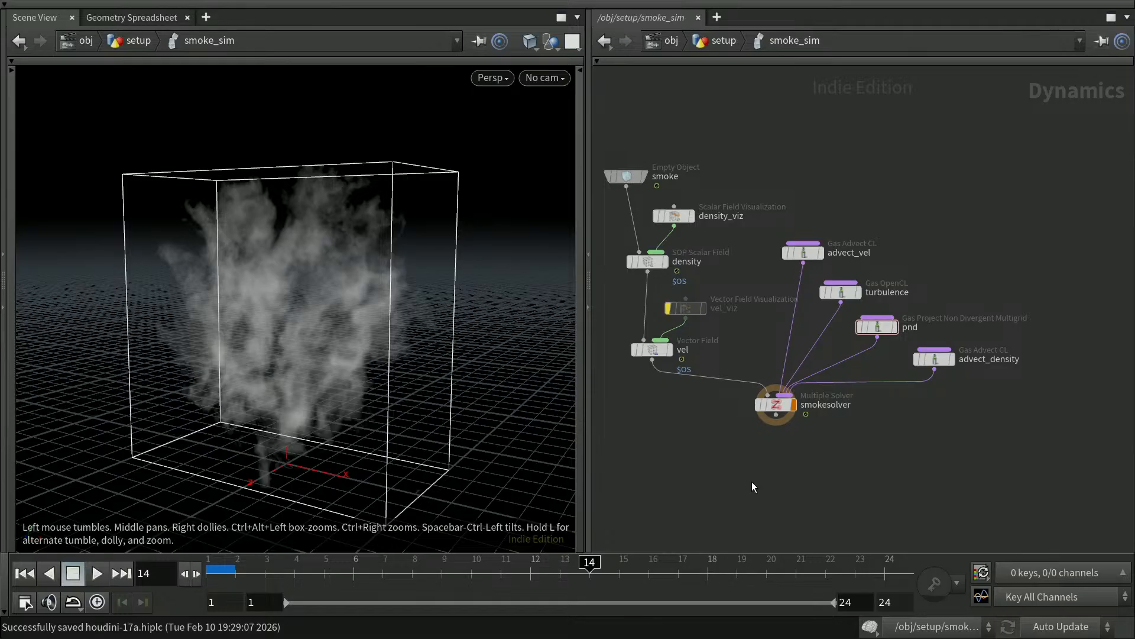
key(ctrl+s)
Go up to the setup network and set the display flag on dopimport1.
key(u)
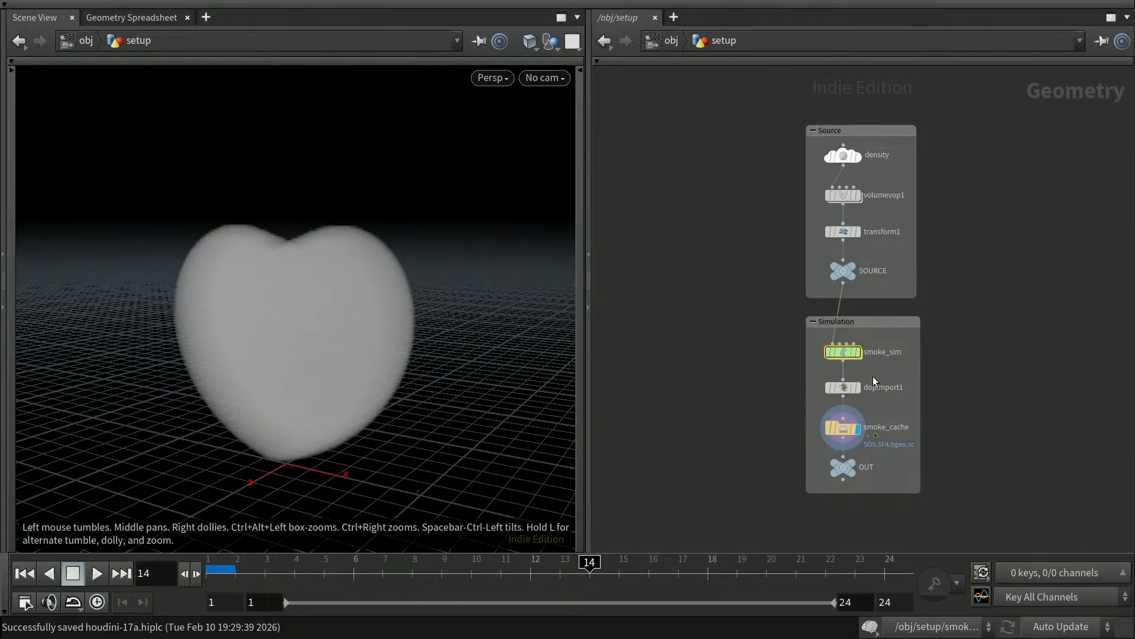
mouse_move(842, 388)
click(861, 390)
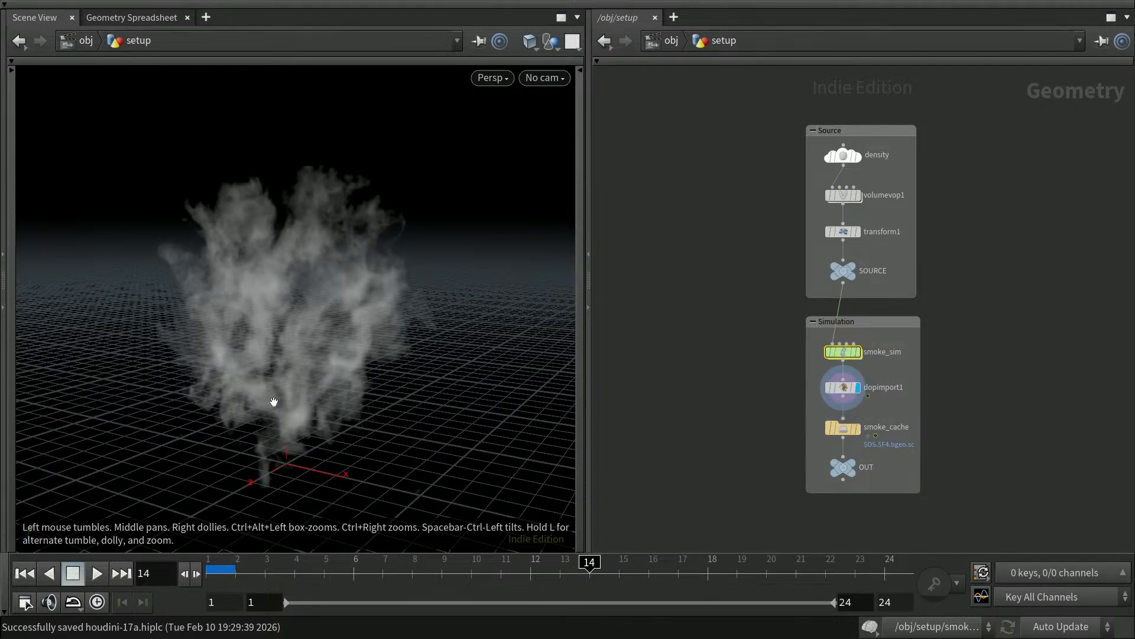
Check smoke_cache's Geometry File path and save frames 1–24 to disk as .bgeo.sc.
click(846, 431)
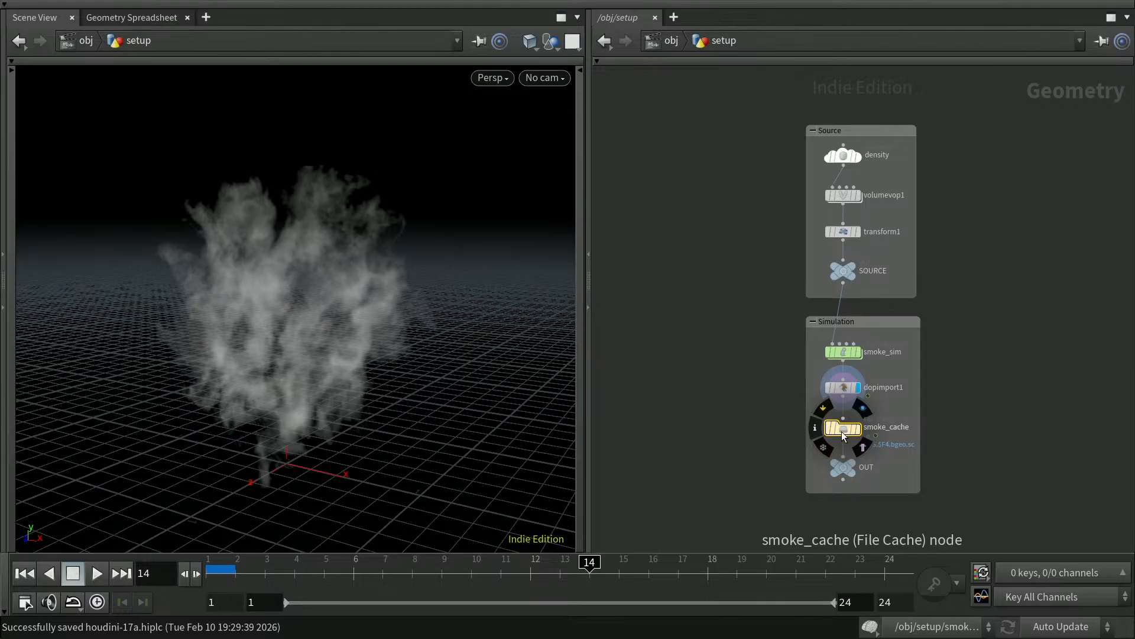
key(p)
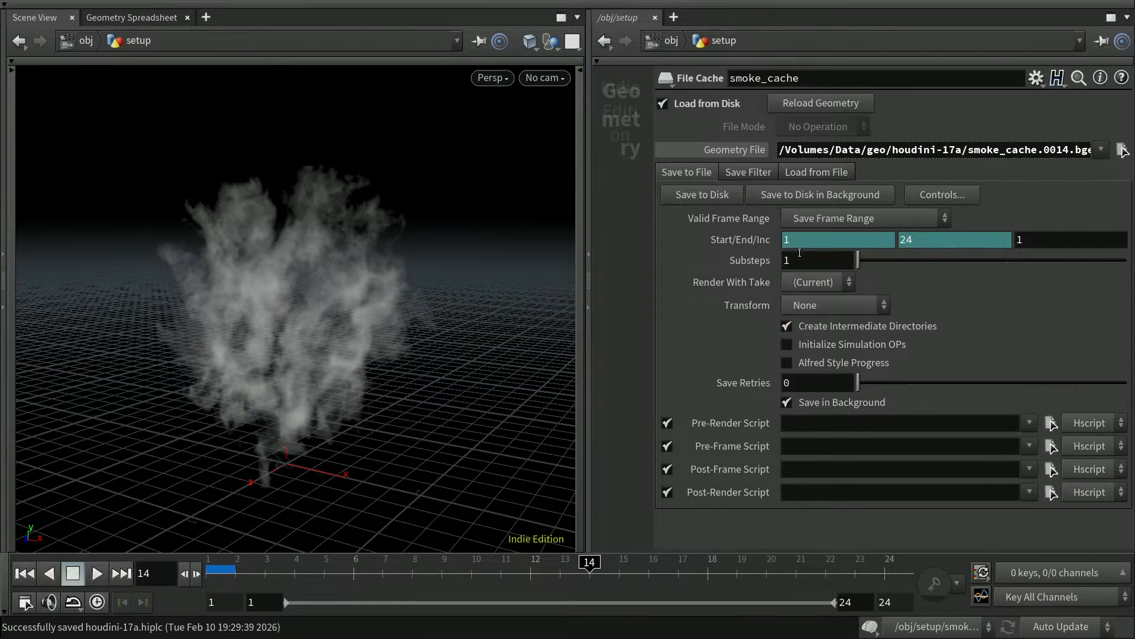
mouse_move(868, 150)
mouse_down()
mouse_move(885, 149)
mouse_move(868, 150)
mouse_up()
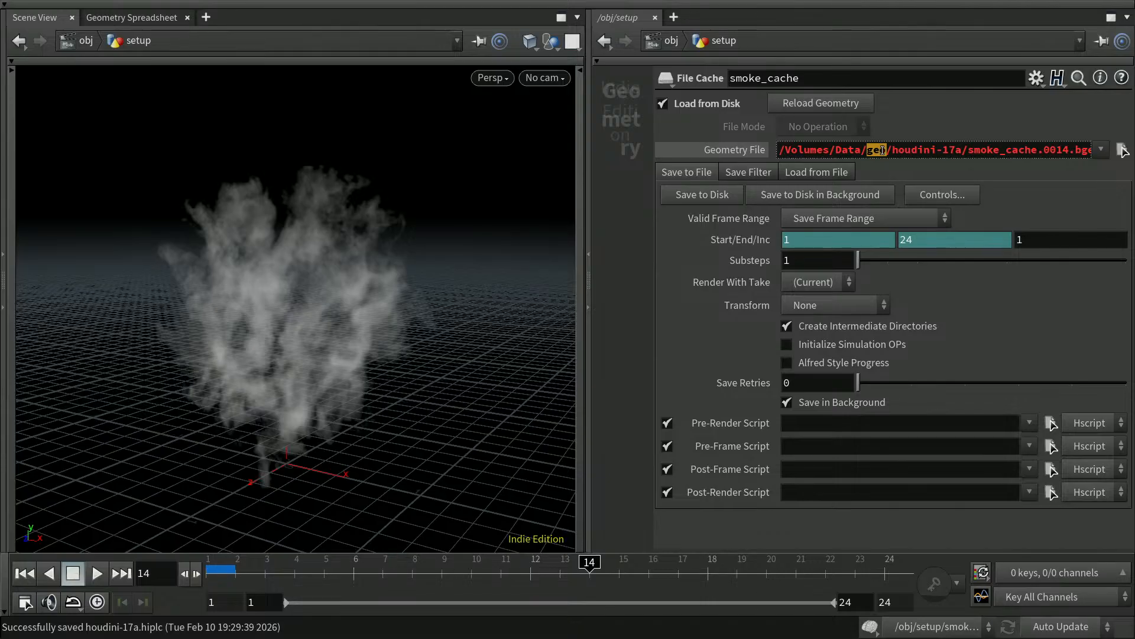
click(755, 152)
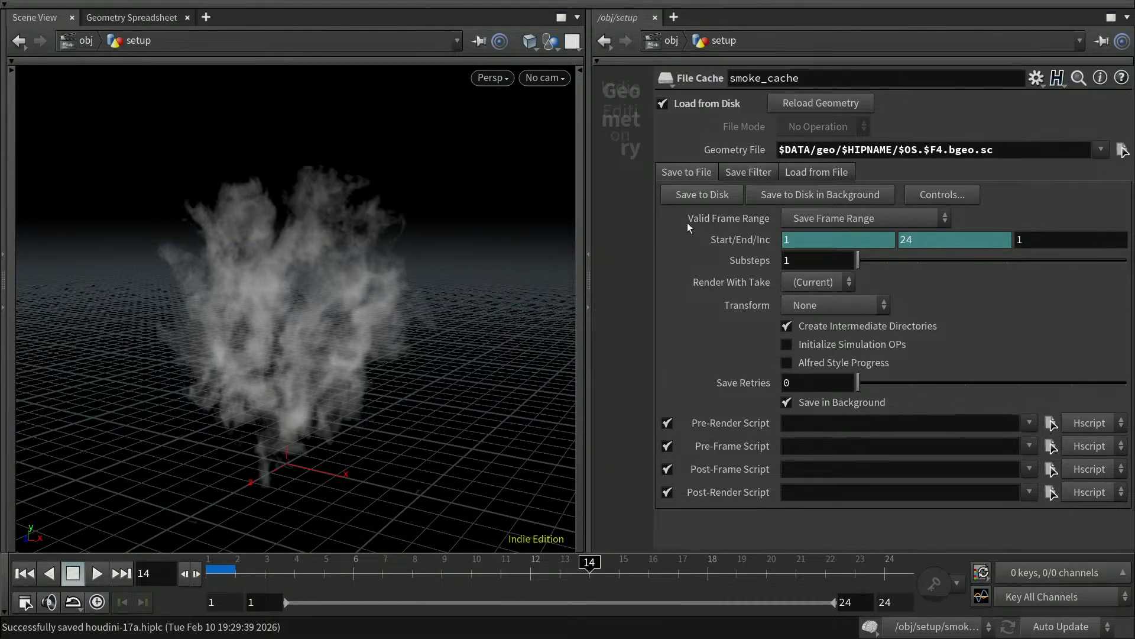
click(714, 194)
key(p)
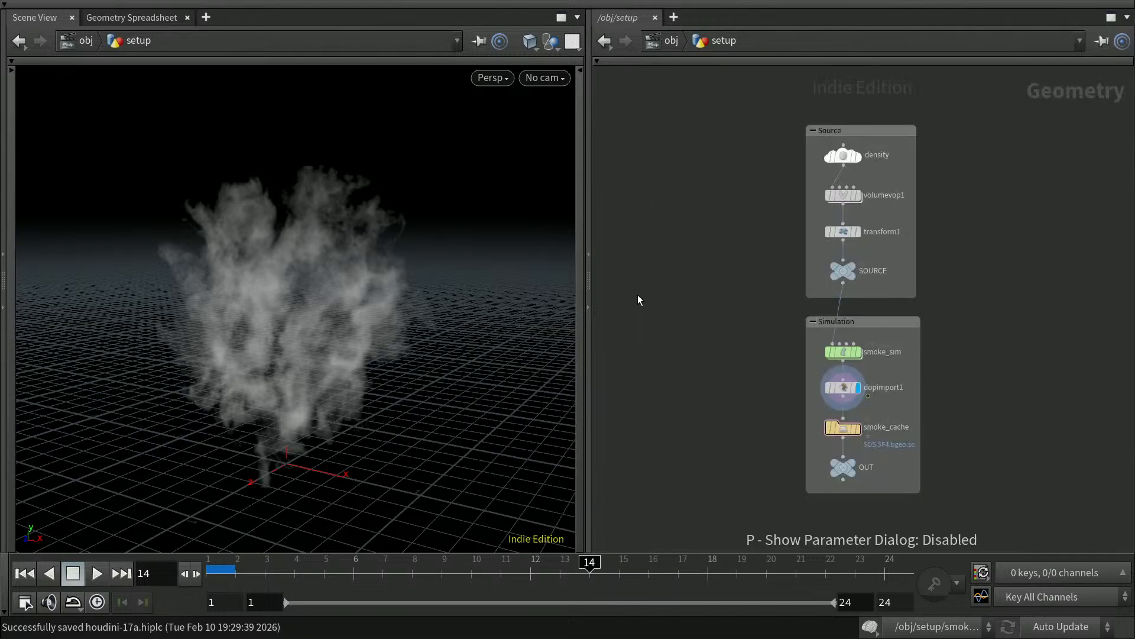
Set the display flag on OUT and return to the /obj level.
click(844, 434)
click(852, 464)
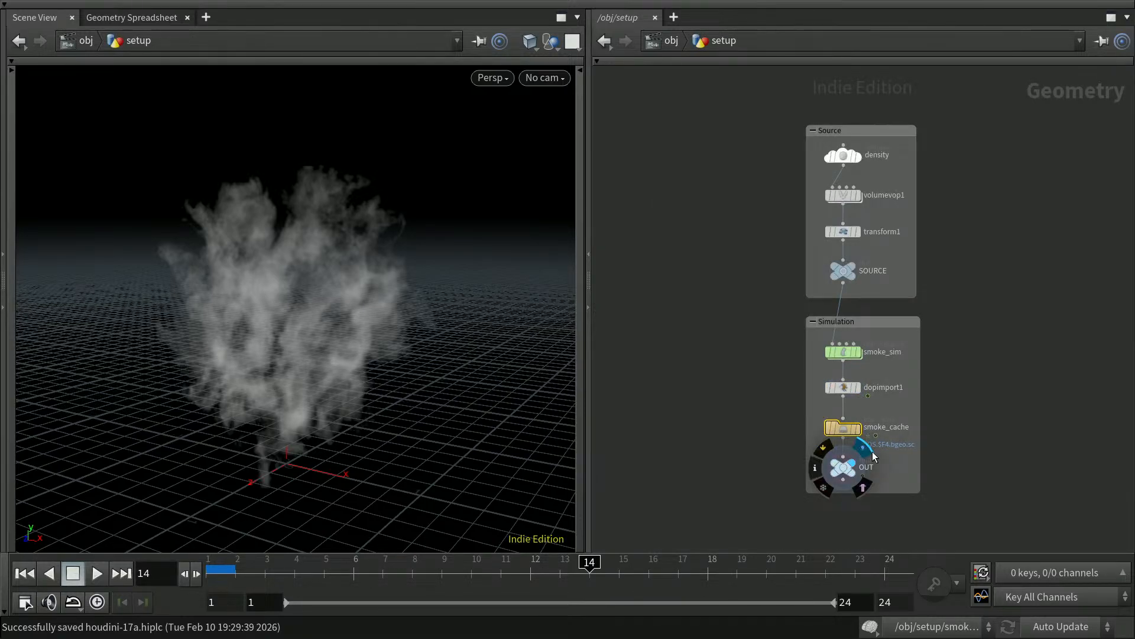
key(p)
key(p)
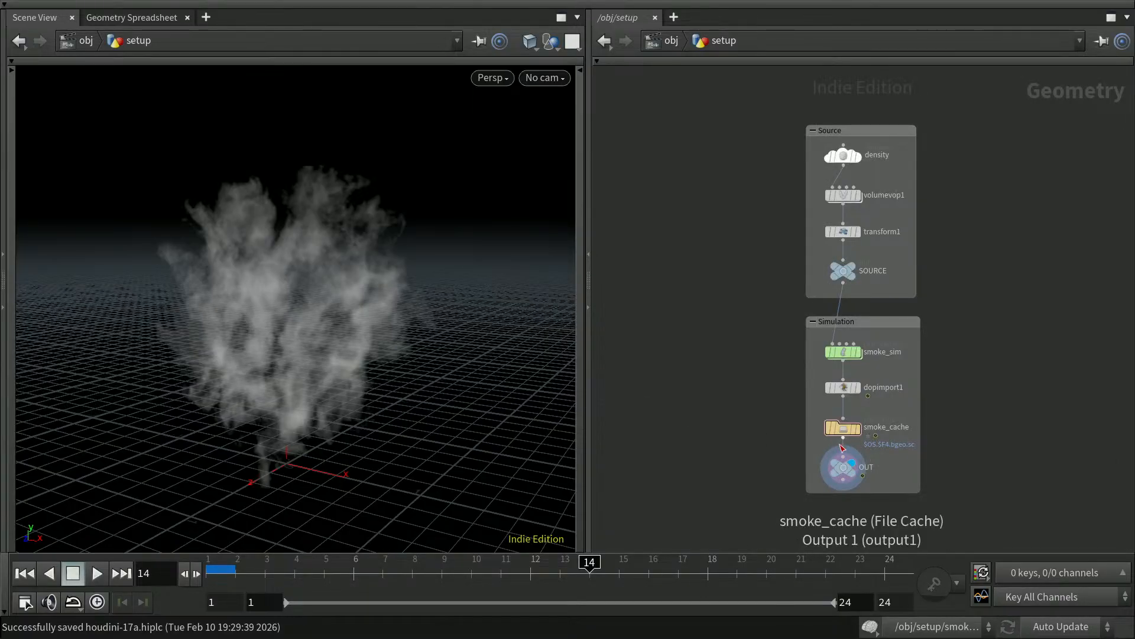
key(u)
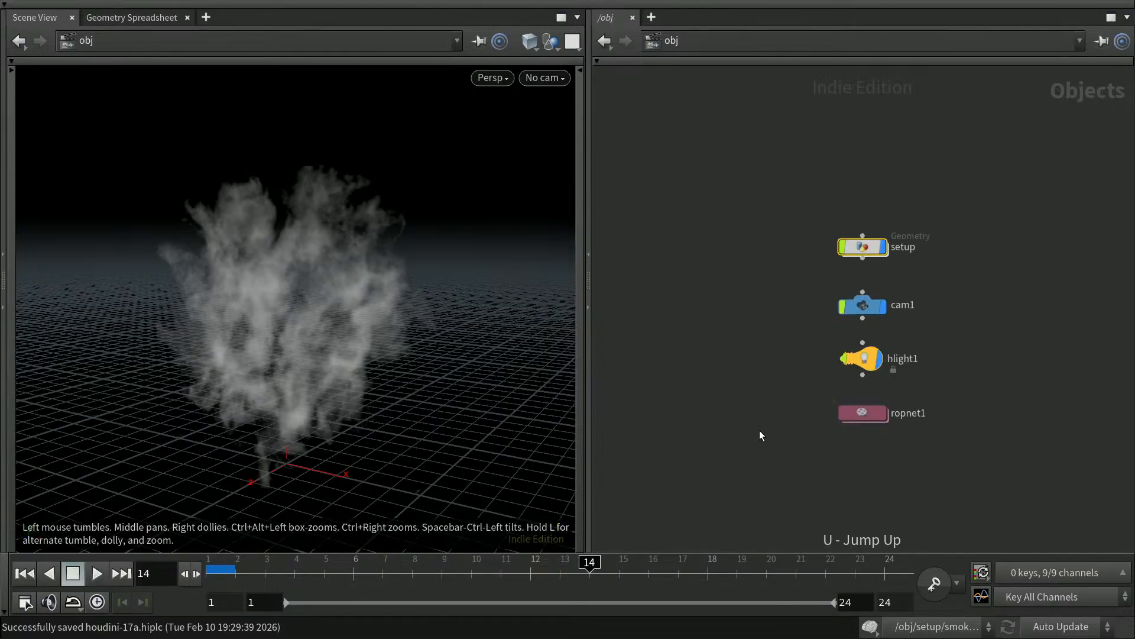
Inside ropnet1, inspect the fetch_sim source and the opengl1 render settings.
double_click(875, 413)
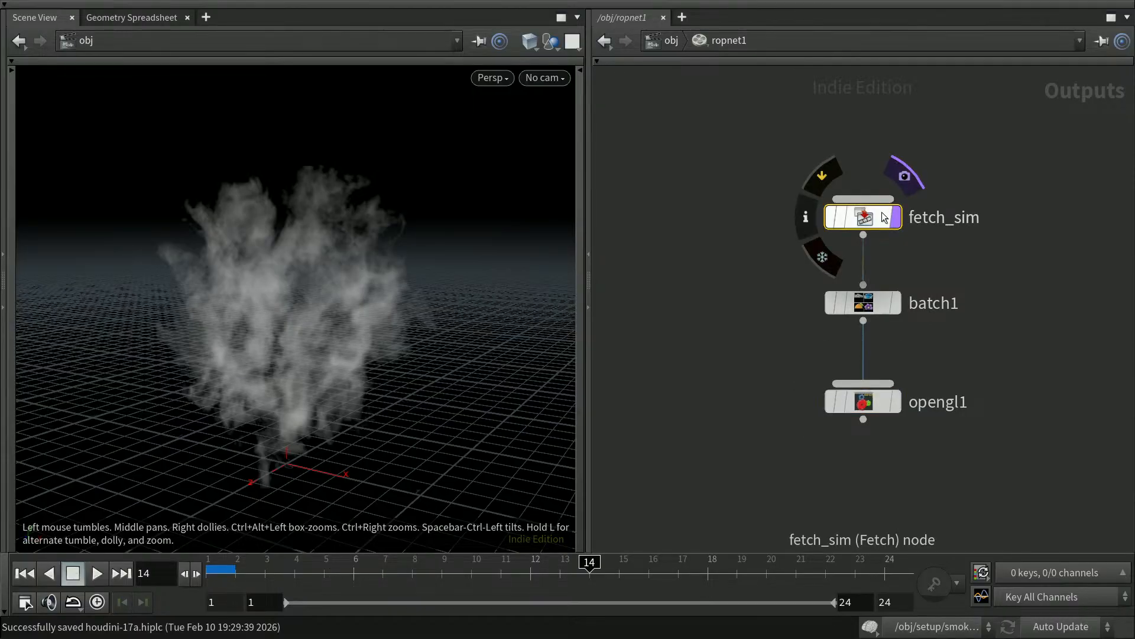
key(p)
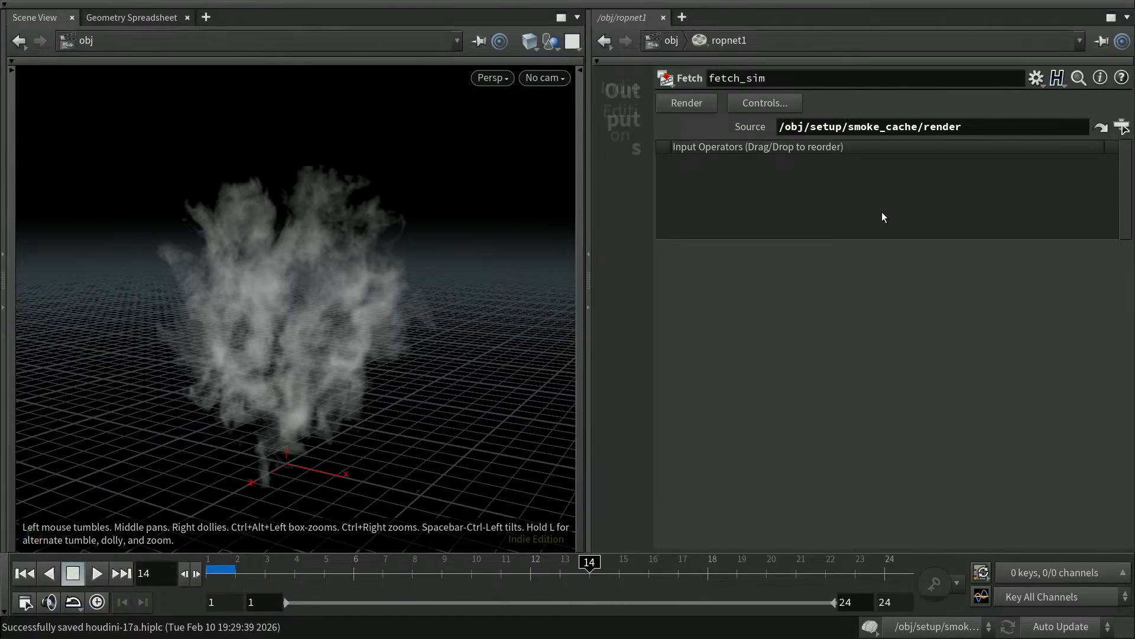
key(p)
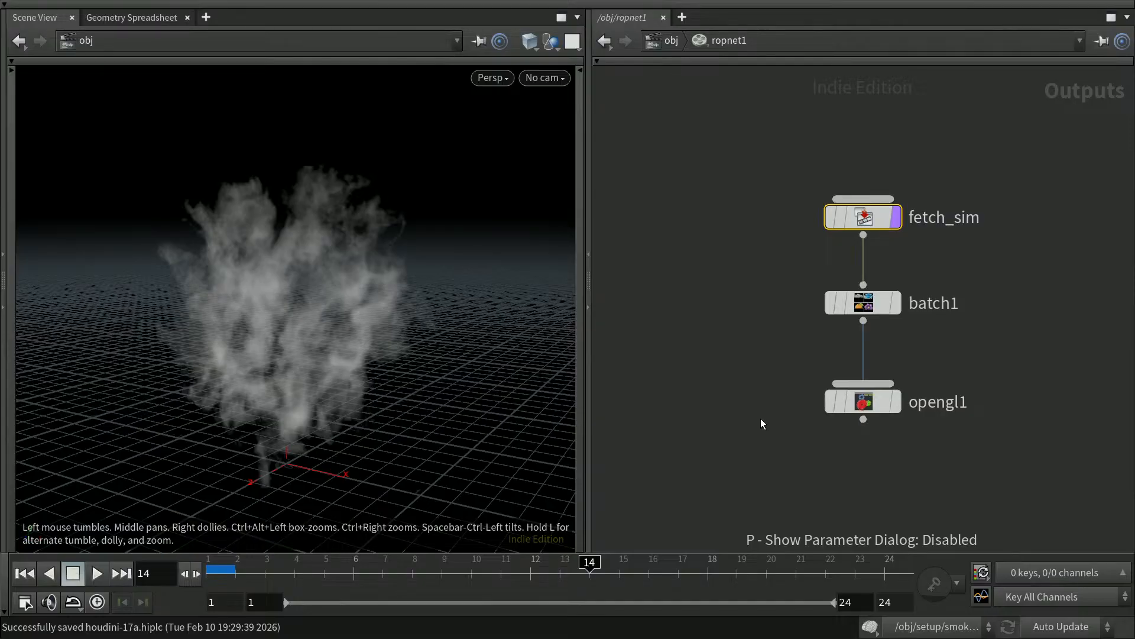
click(880, 303)
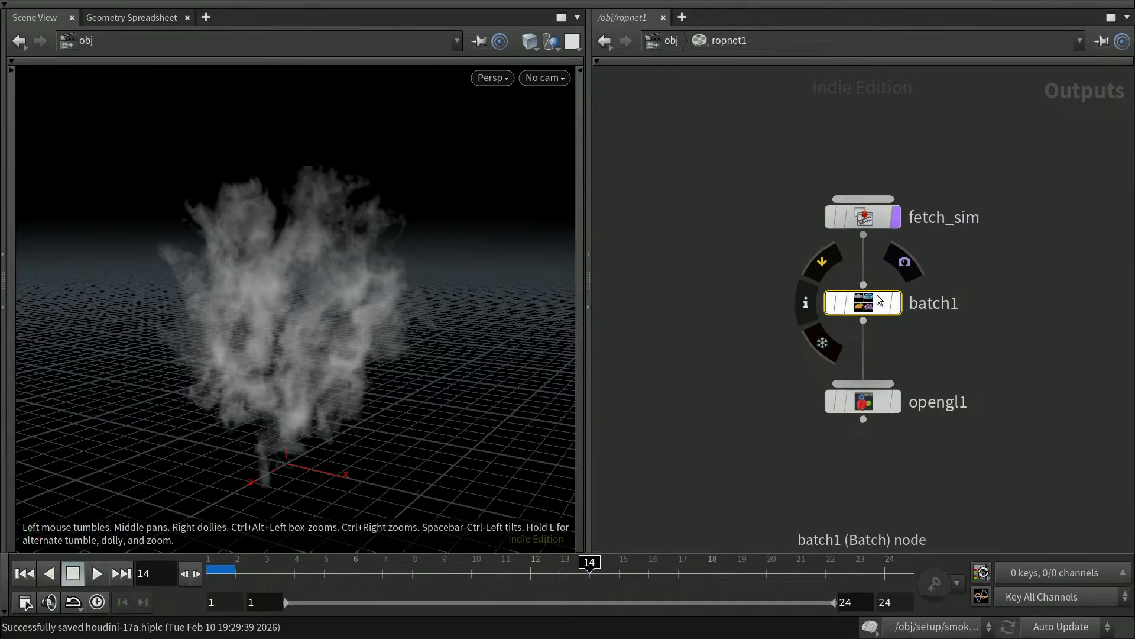
click(880, 401)
key(p)
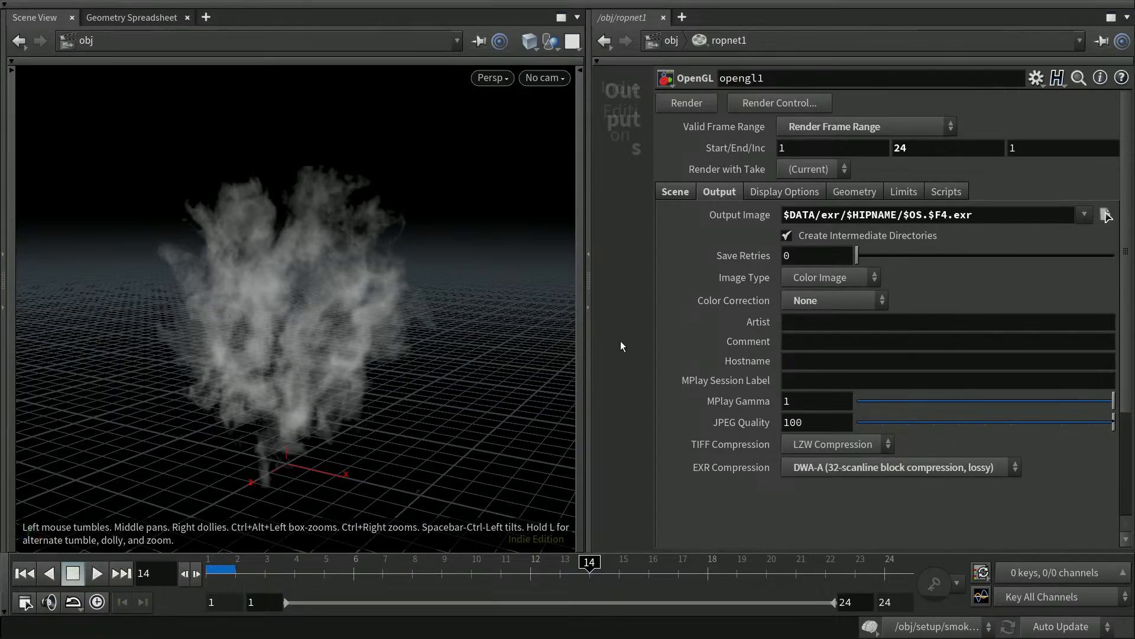
key(p)
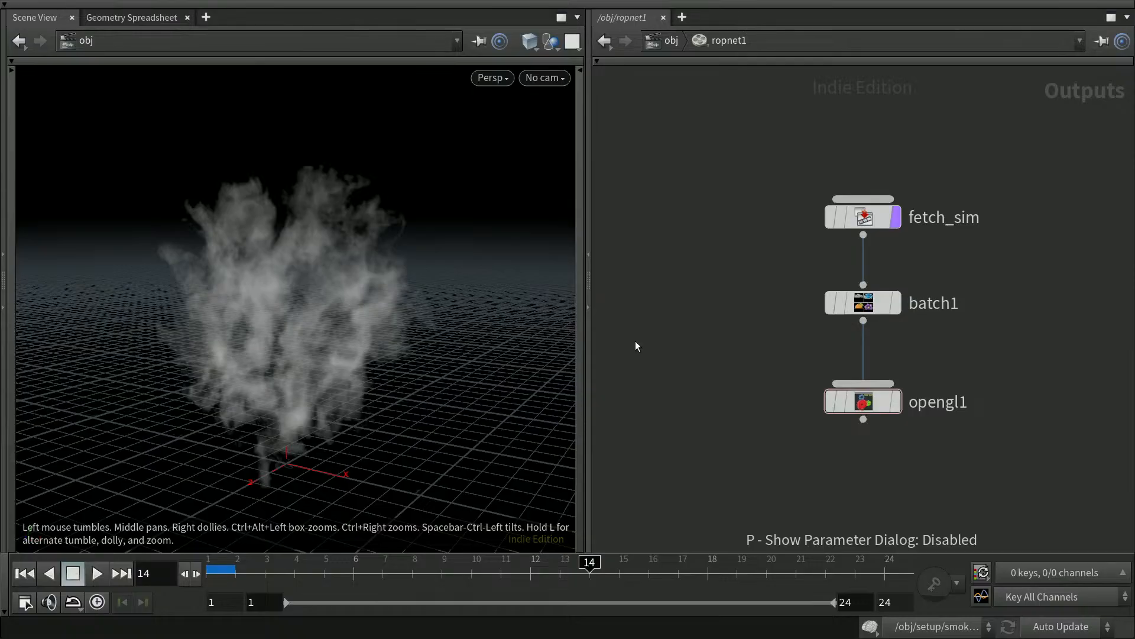